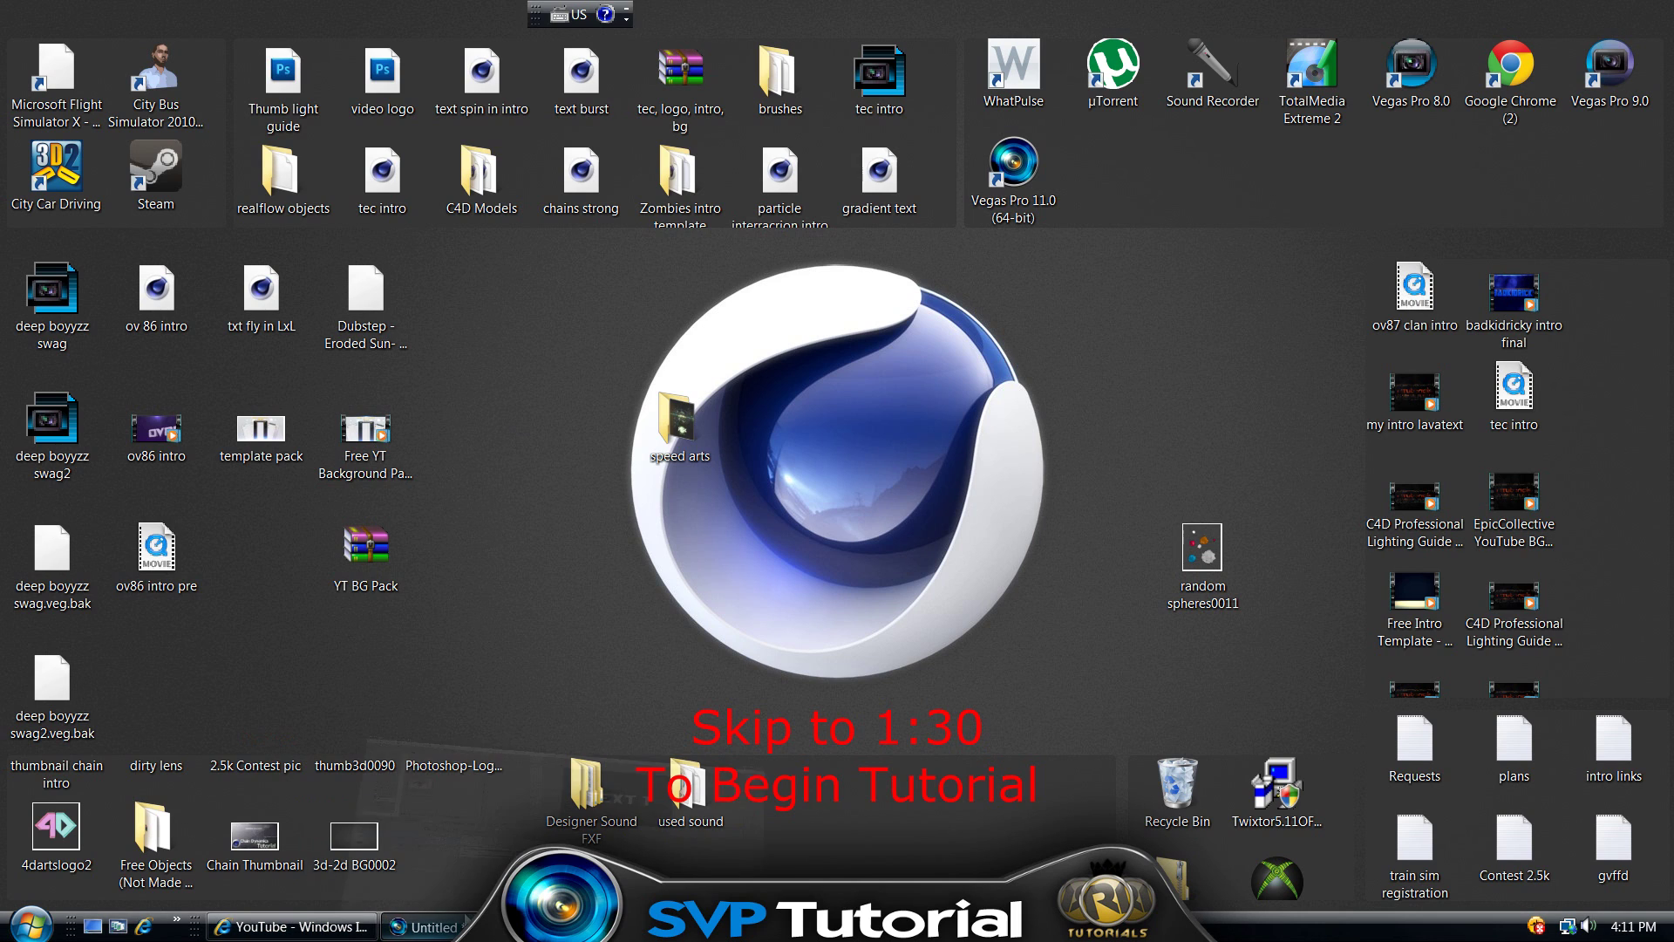
Switch to the Vegas Pro 11.0 project and preview the finished text intro at several points along the timeline
key("alt+Tab")
left_click(426, 631)
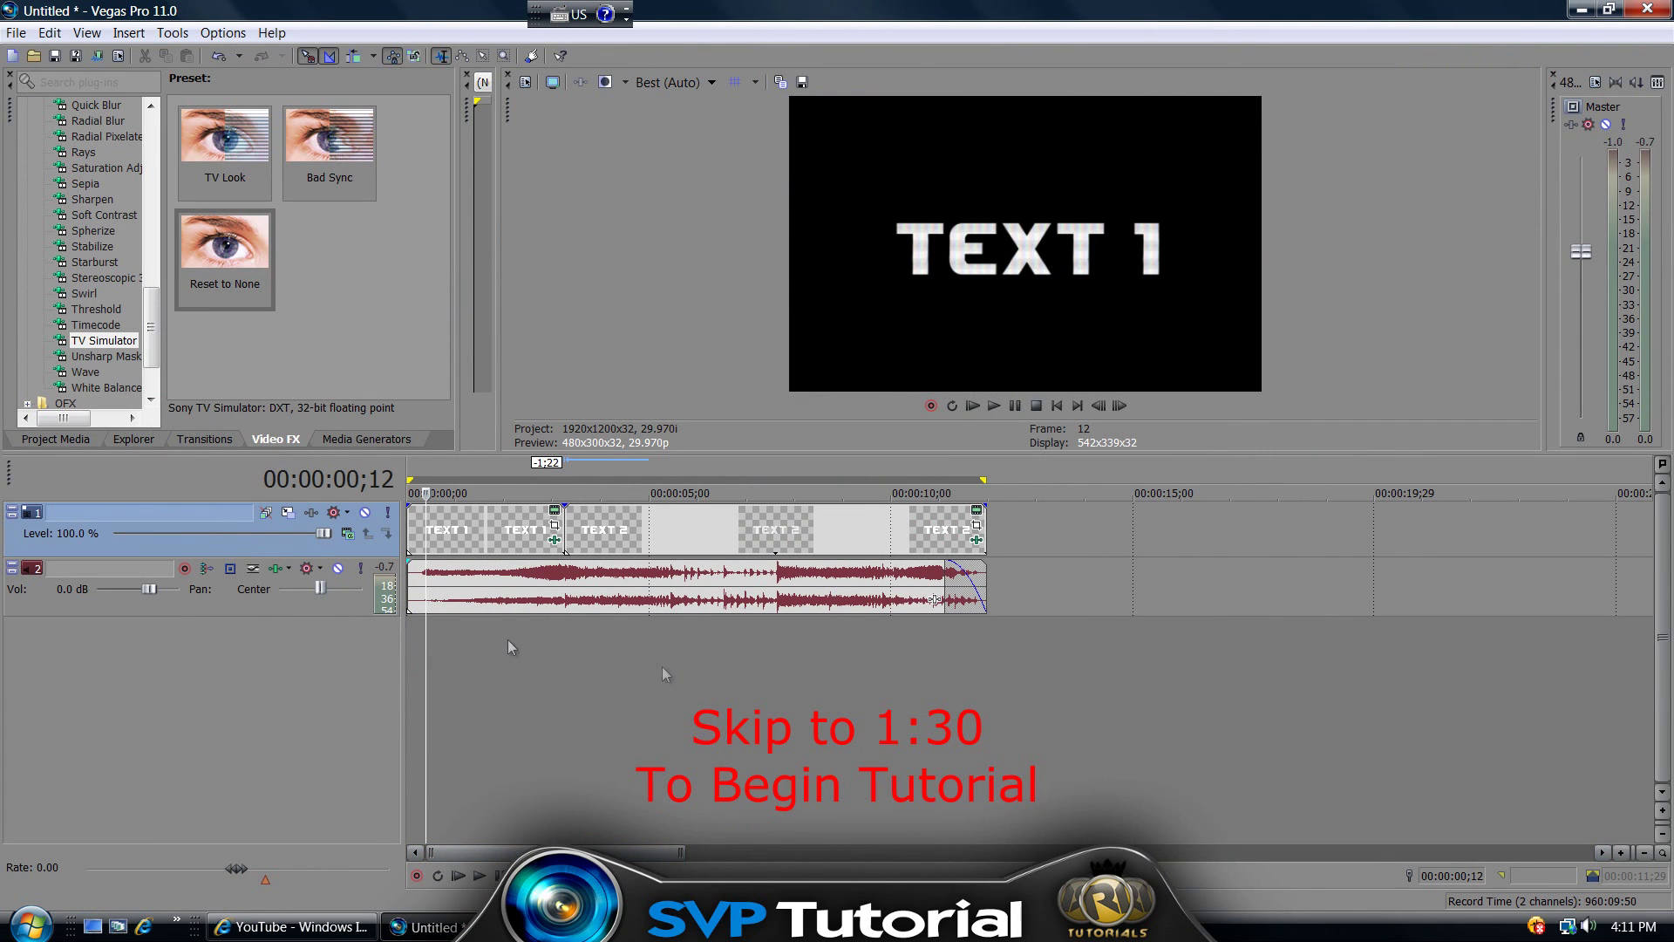
left_click(556, 639)
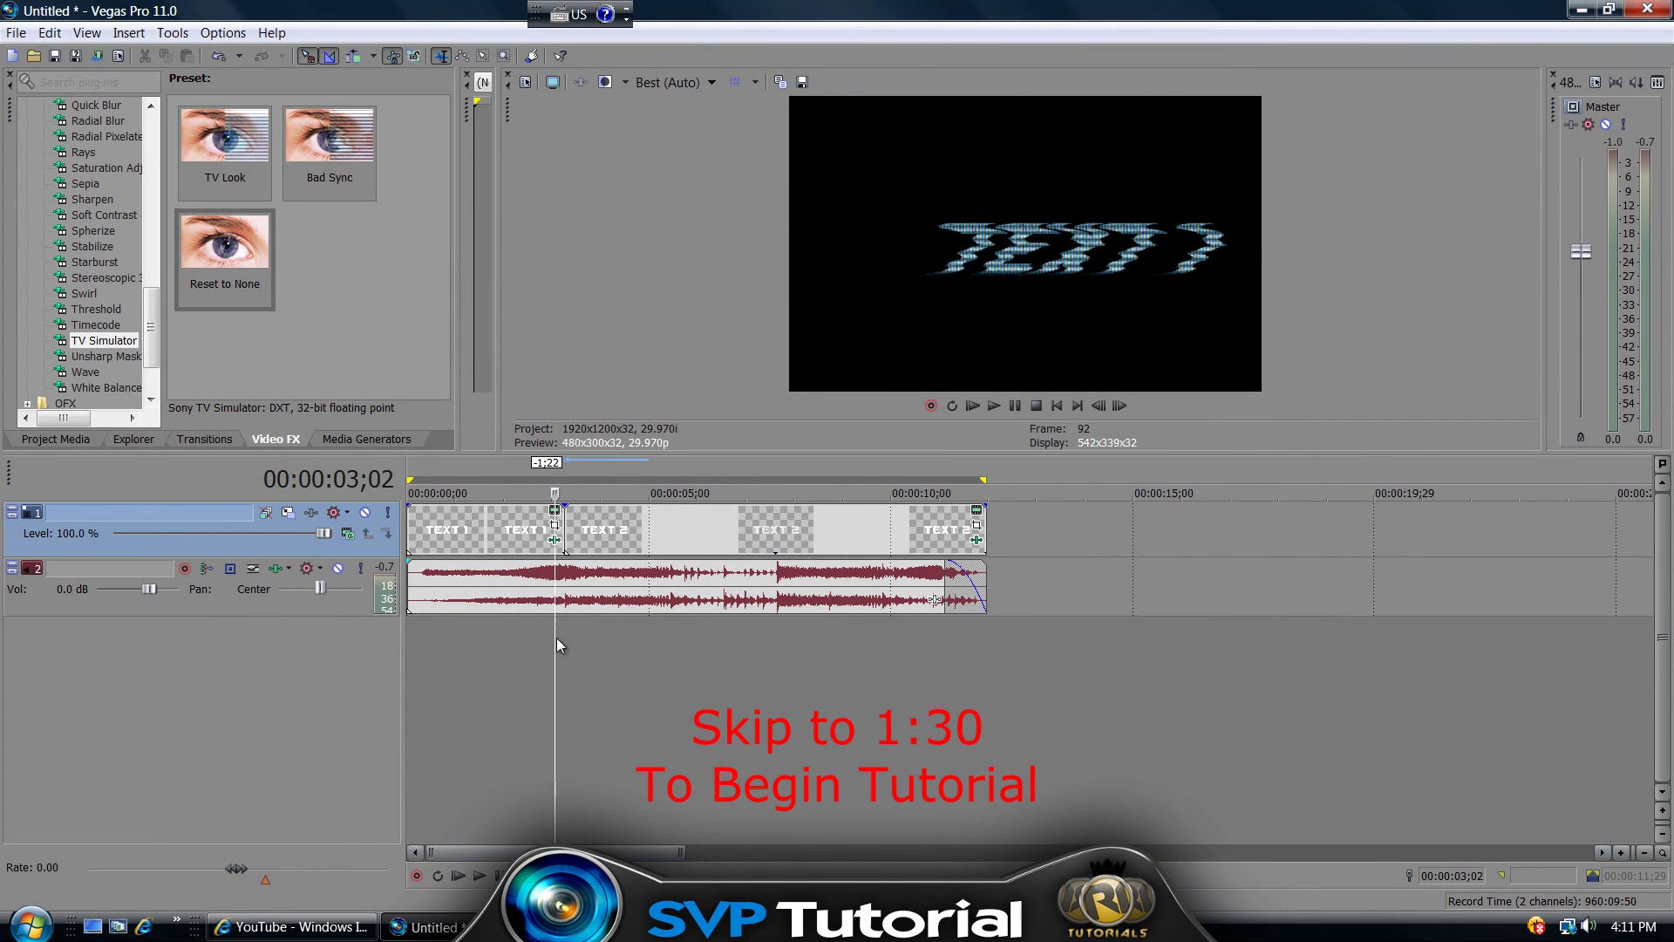
left_click(617, 629)
left_click(822, 649)
left_click(928, 647)
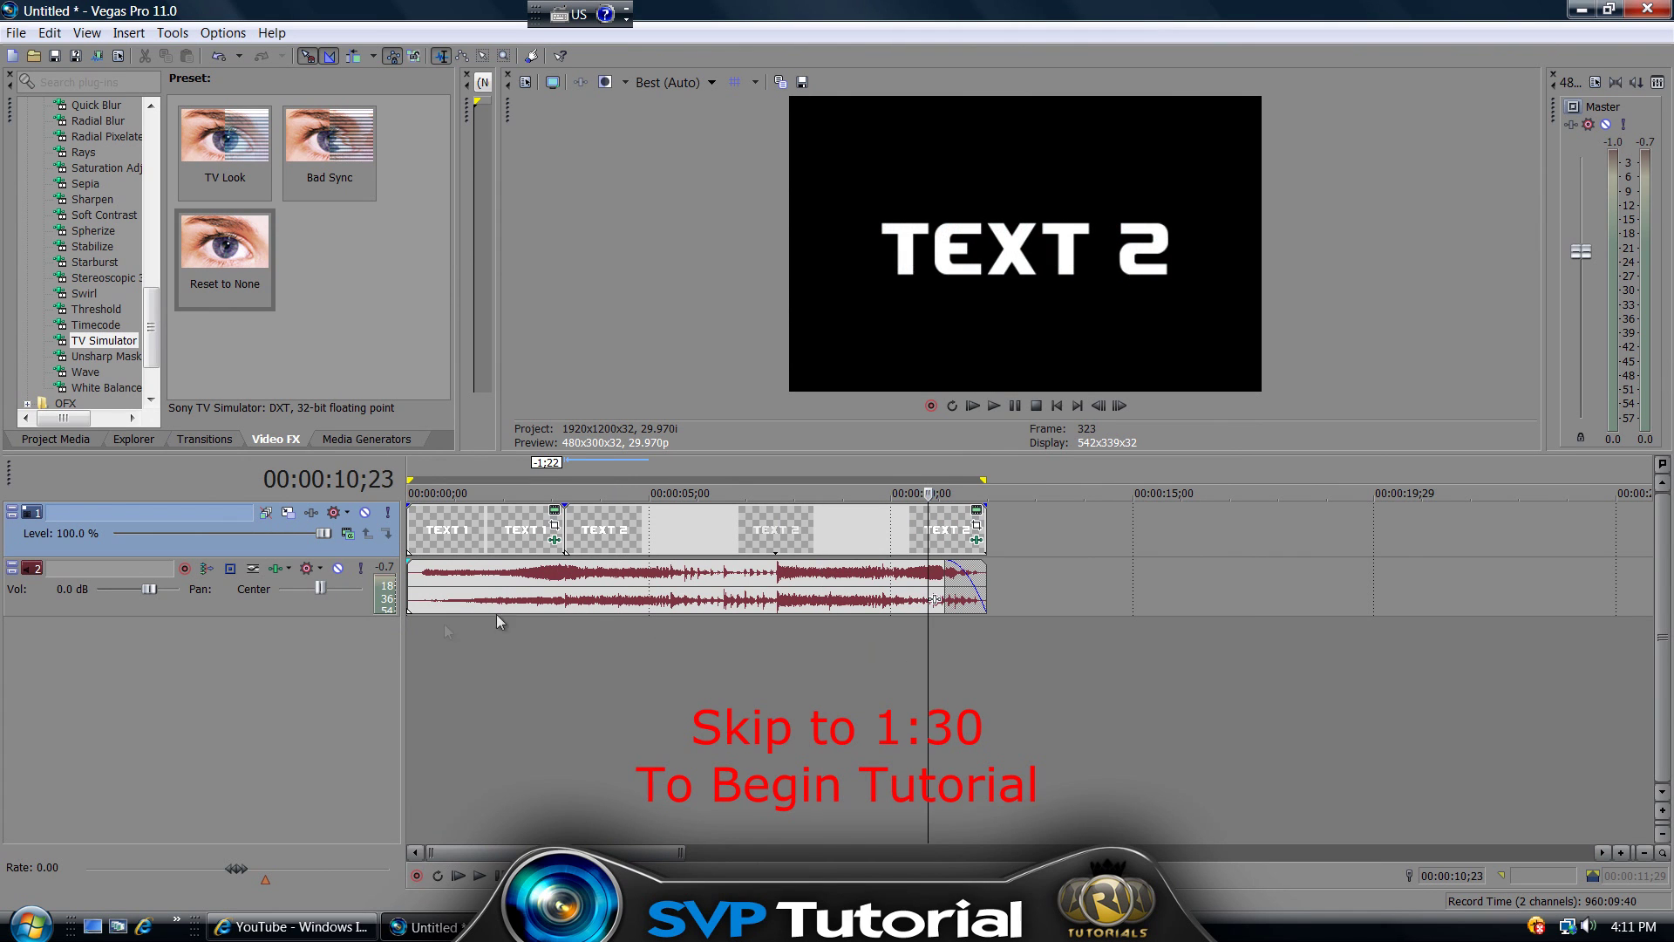
Play the finished text intro from the start of the timeline and stop playback near its end
left_click(410, 644)
left_click(478, 875)
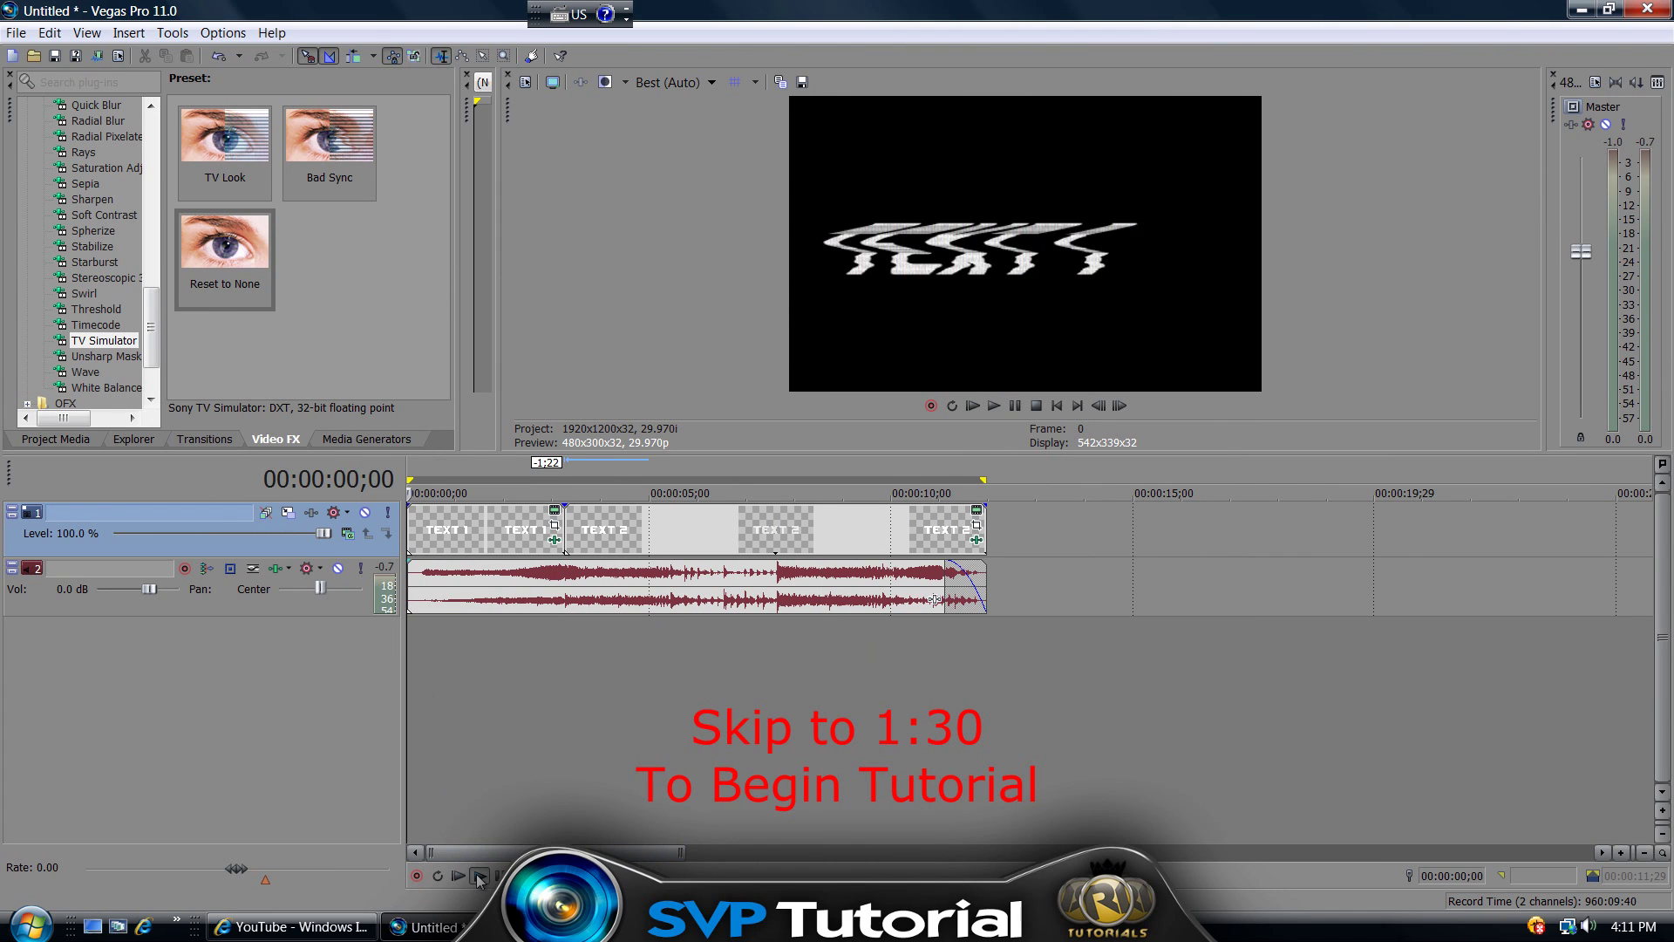
left_click(497, 876)
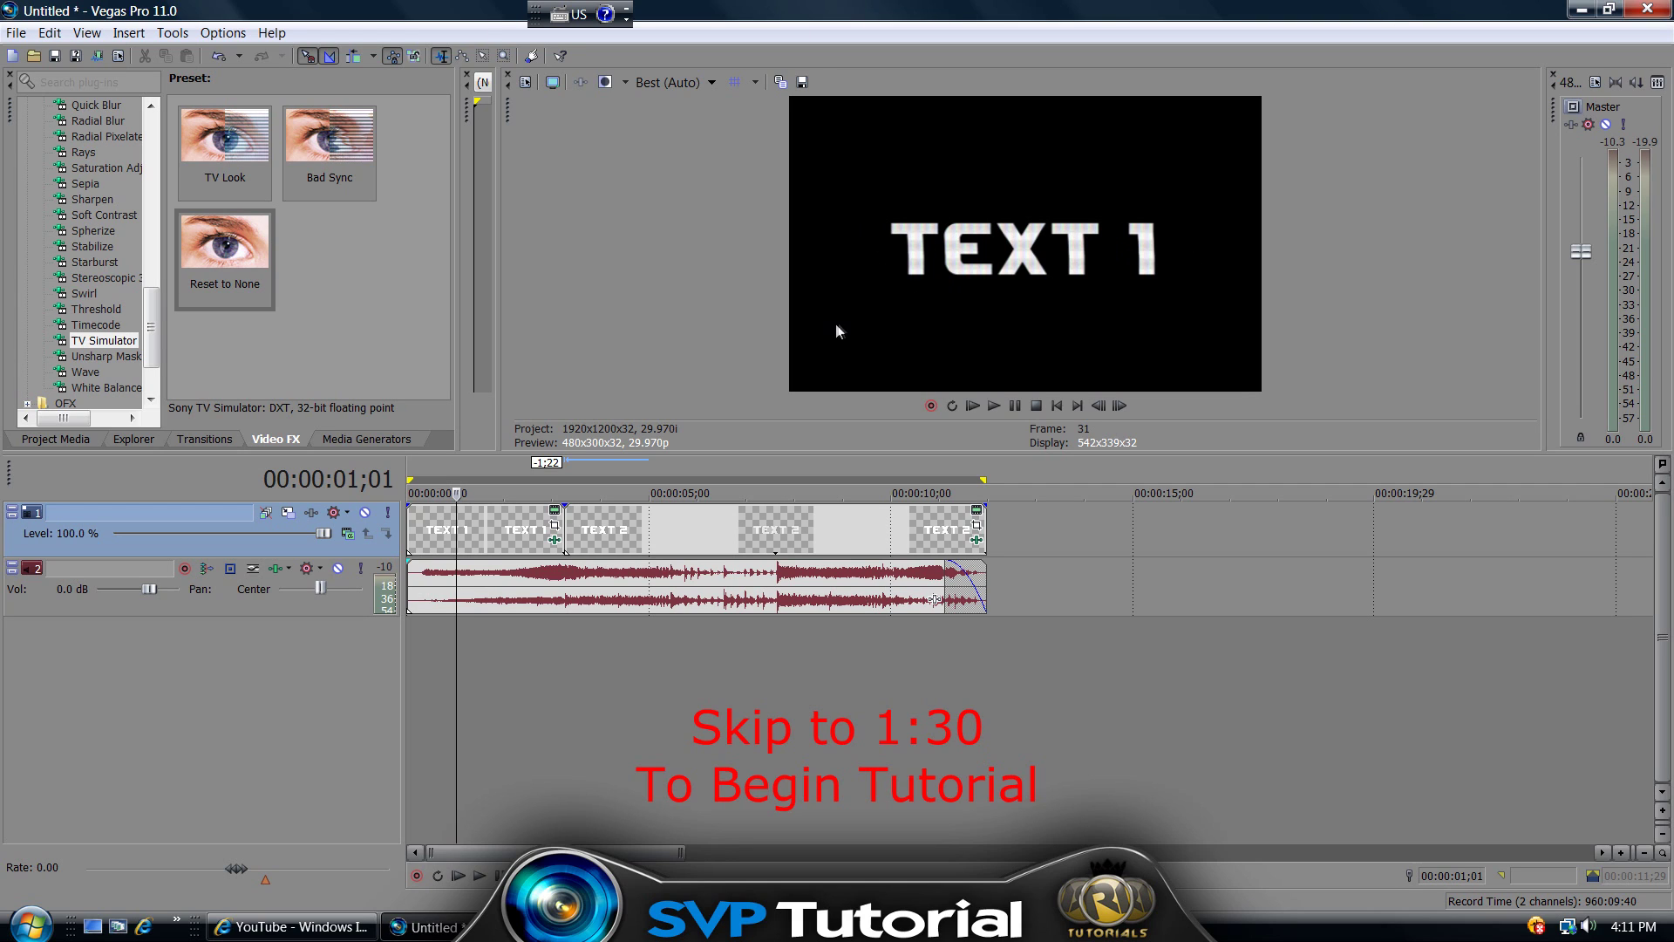
left_click(411, 633)
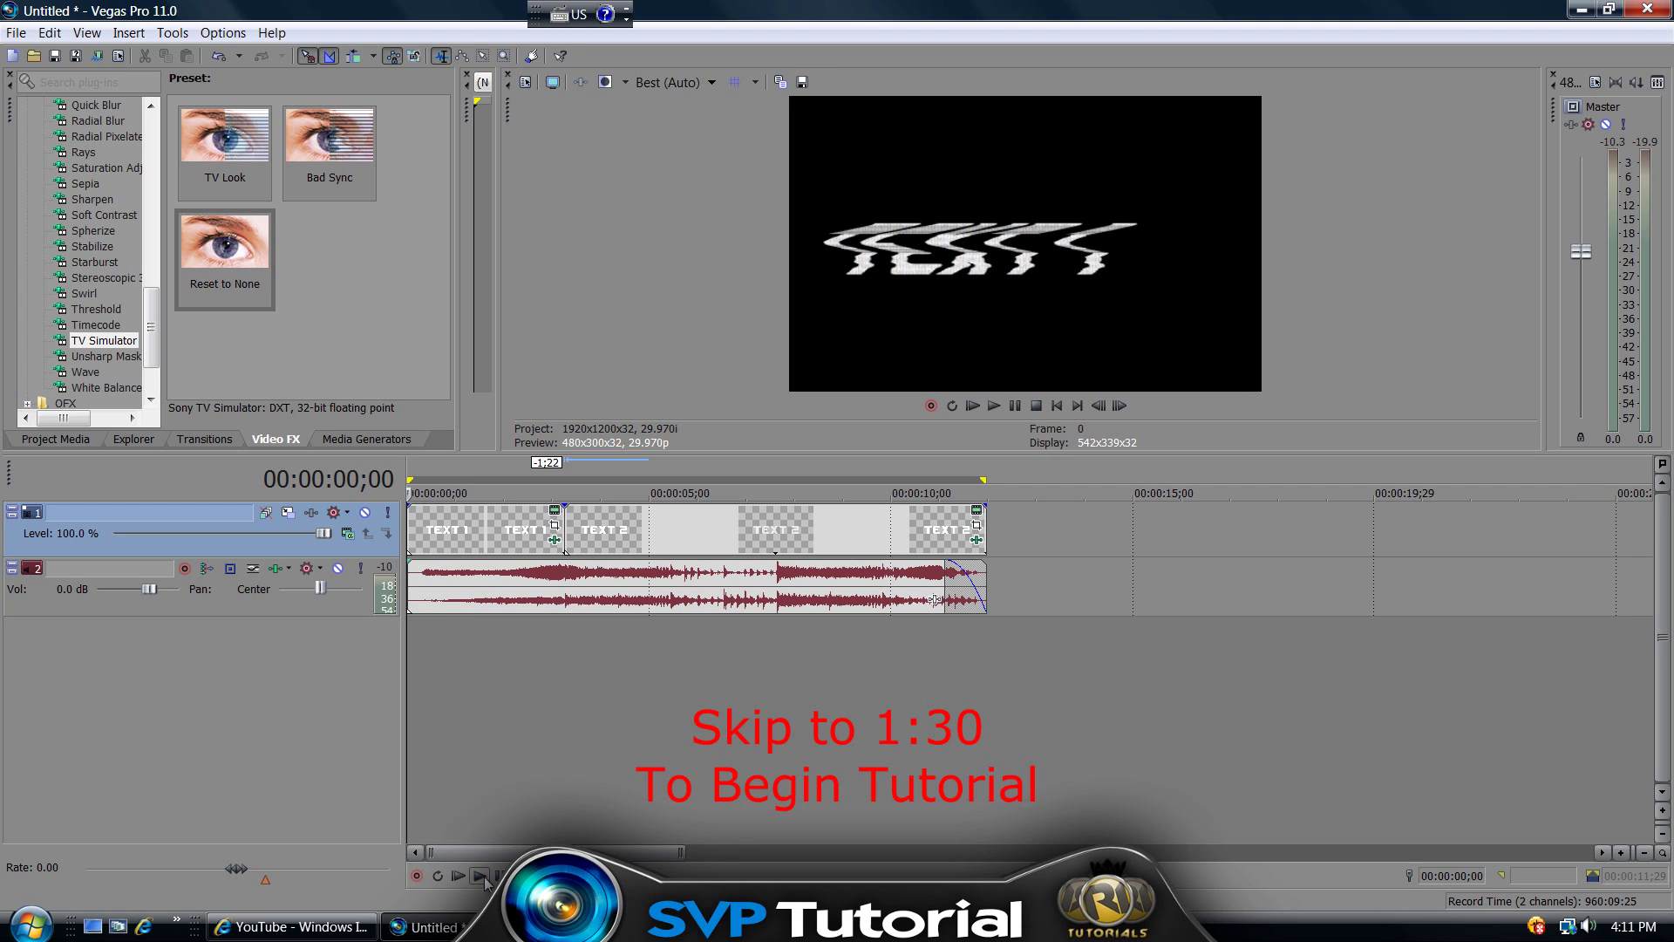
key("space")
key("space")
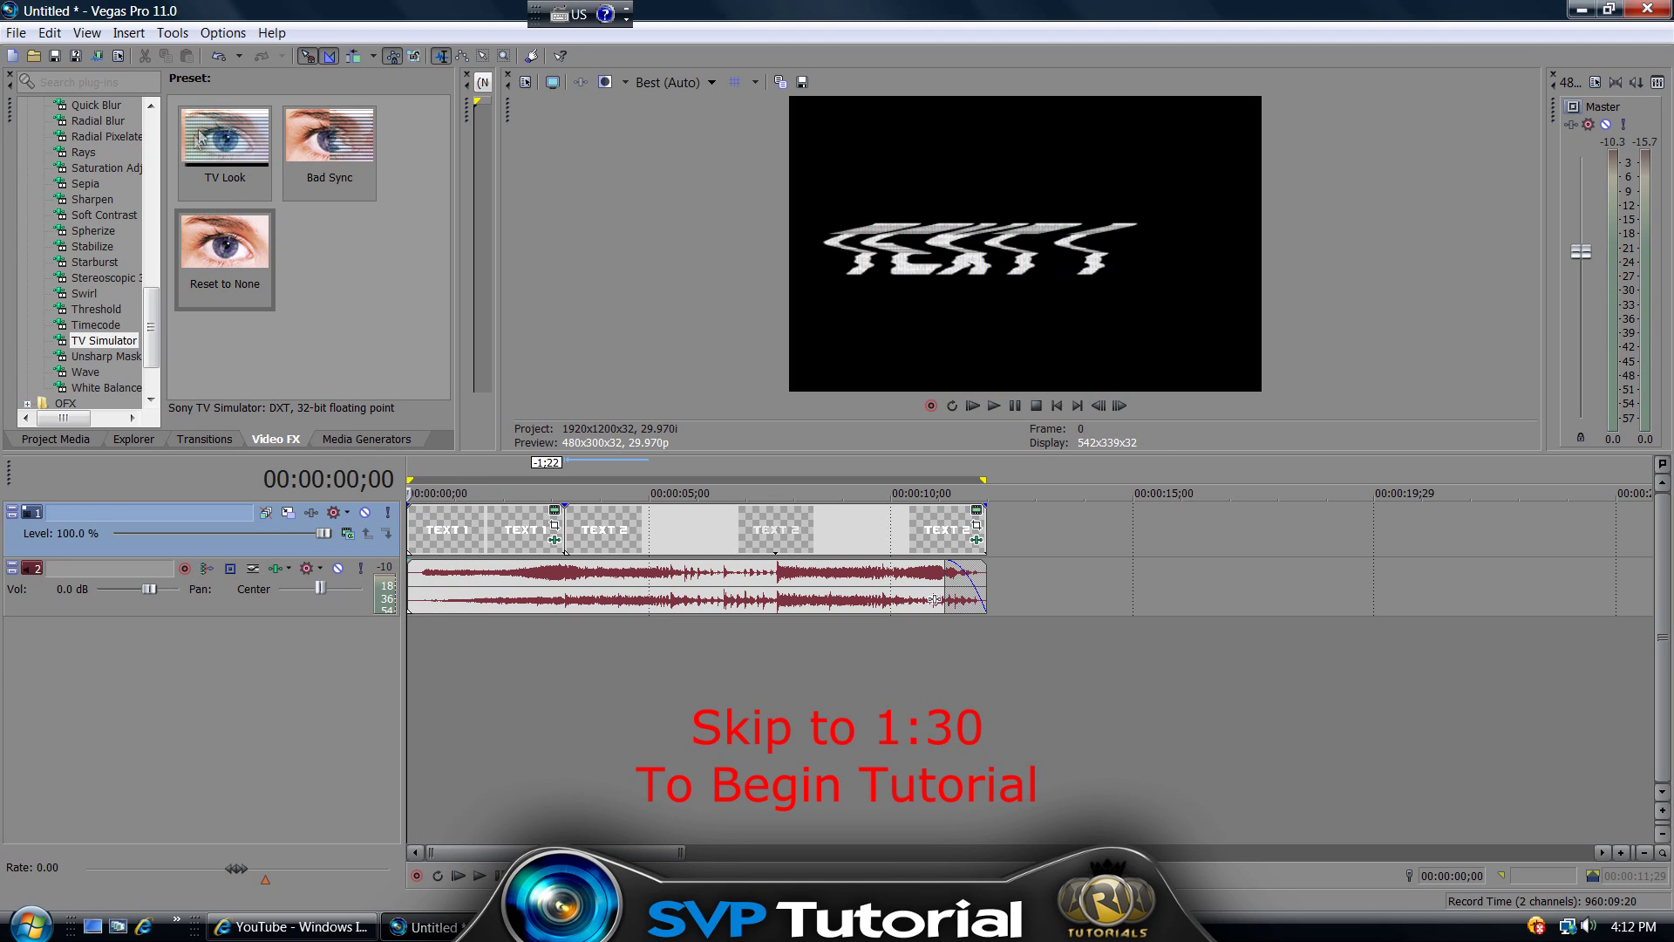
left_click(480, 875)
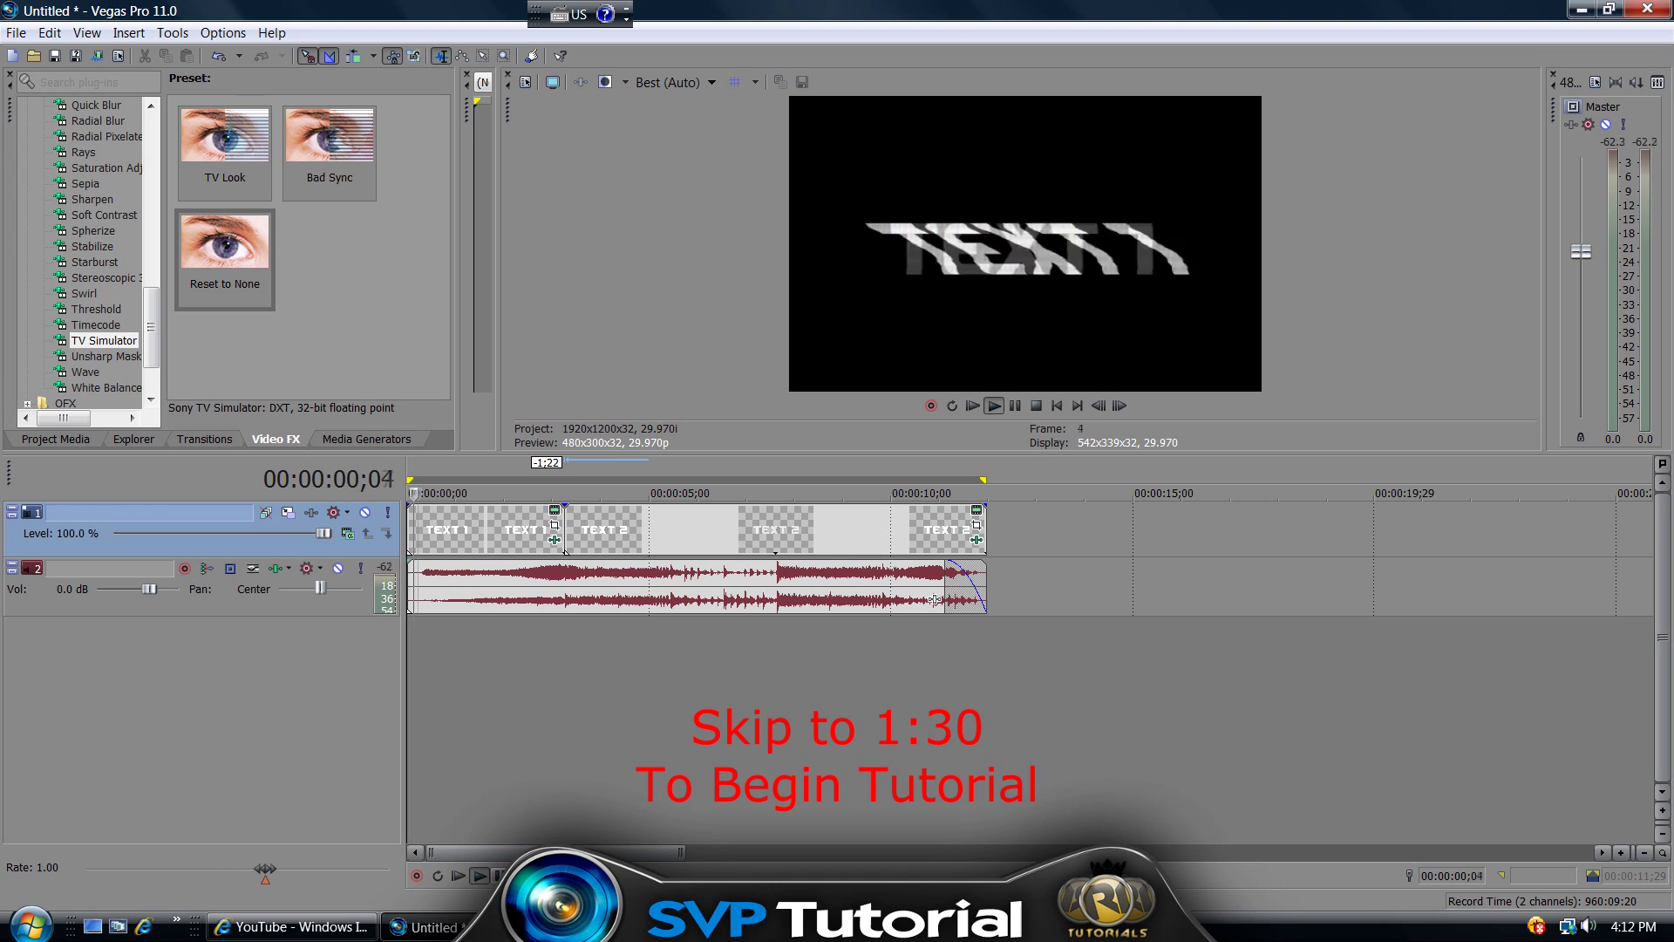
key("Return")
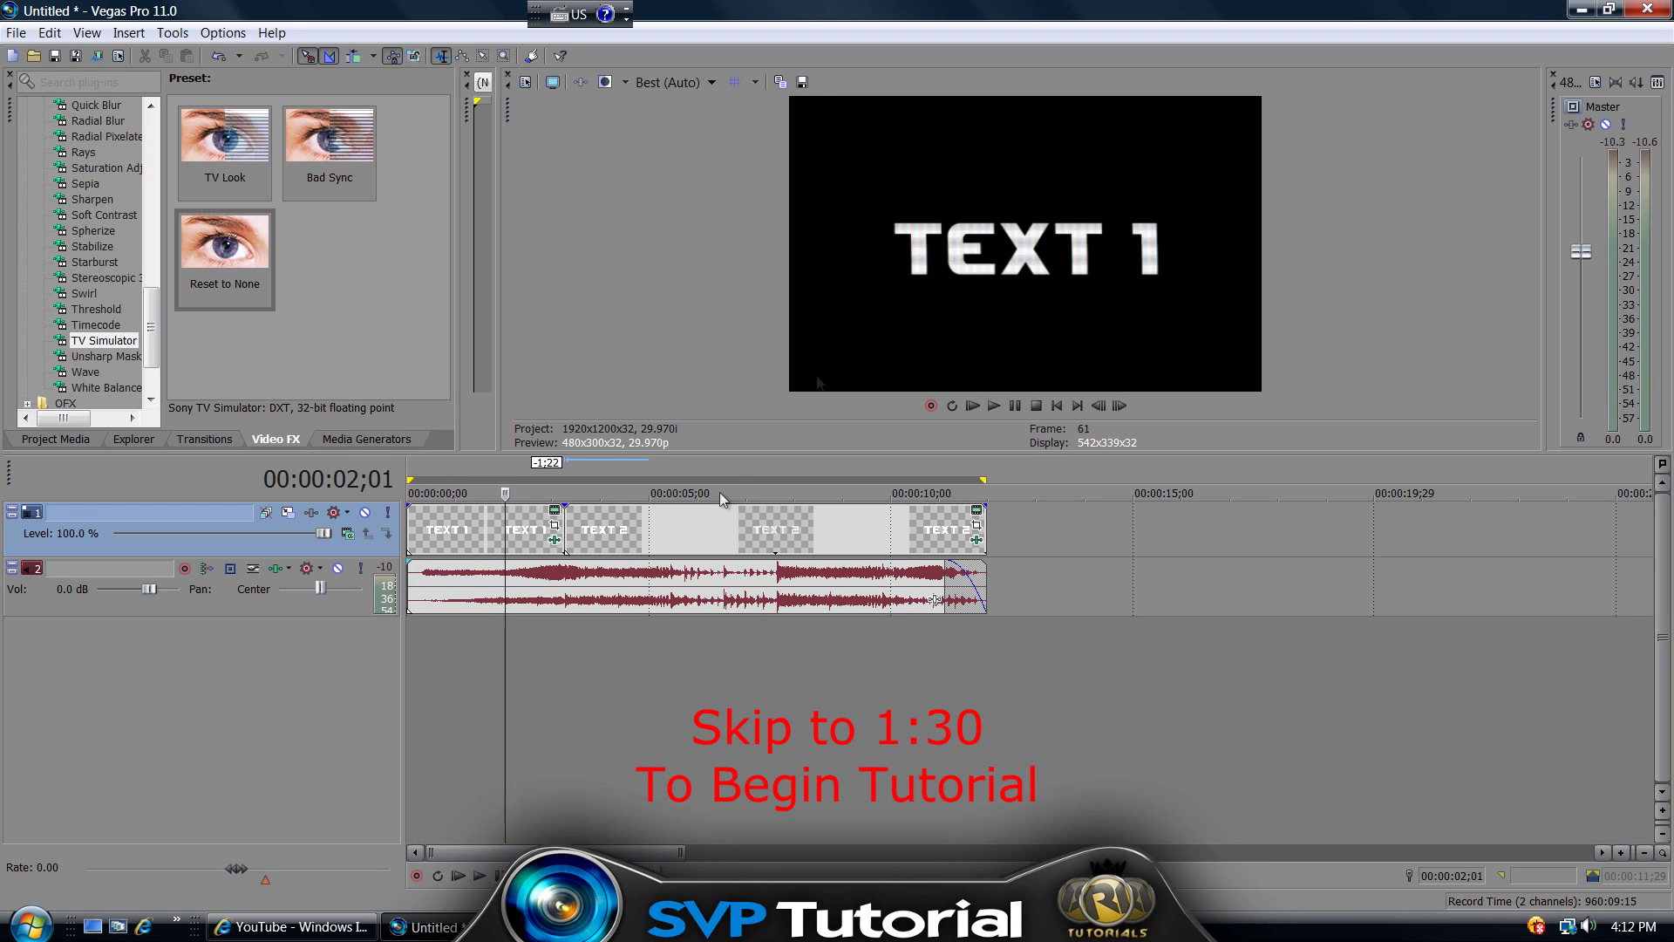
left_click(480, 875)
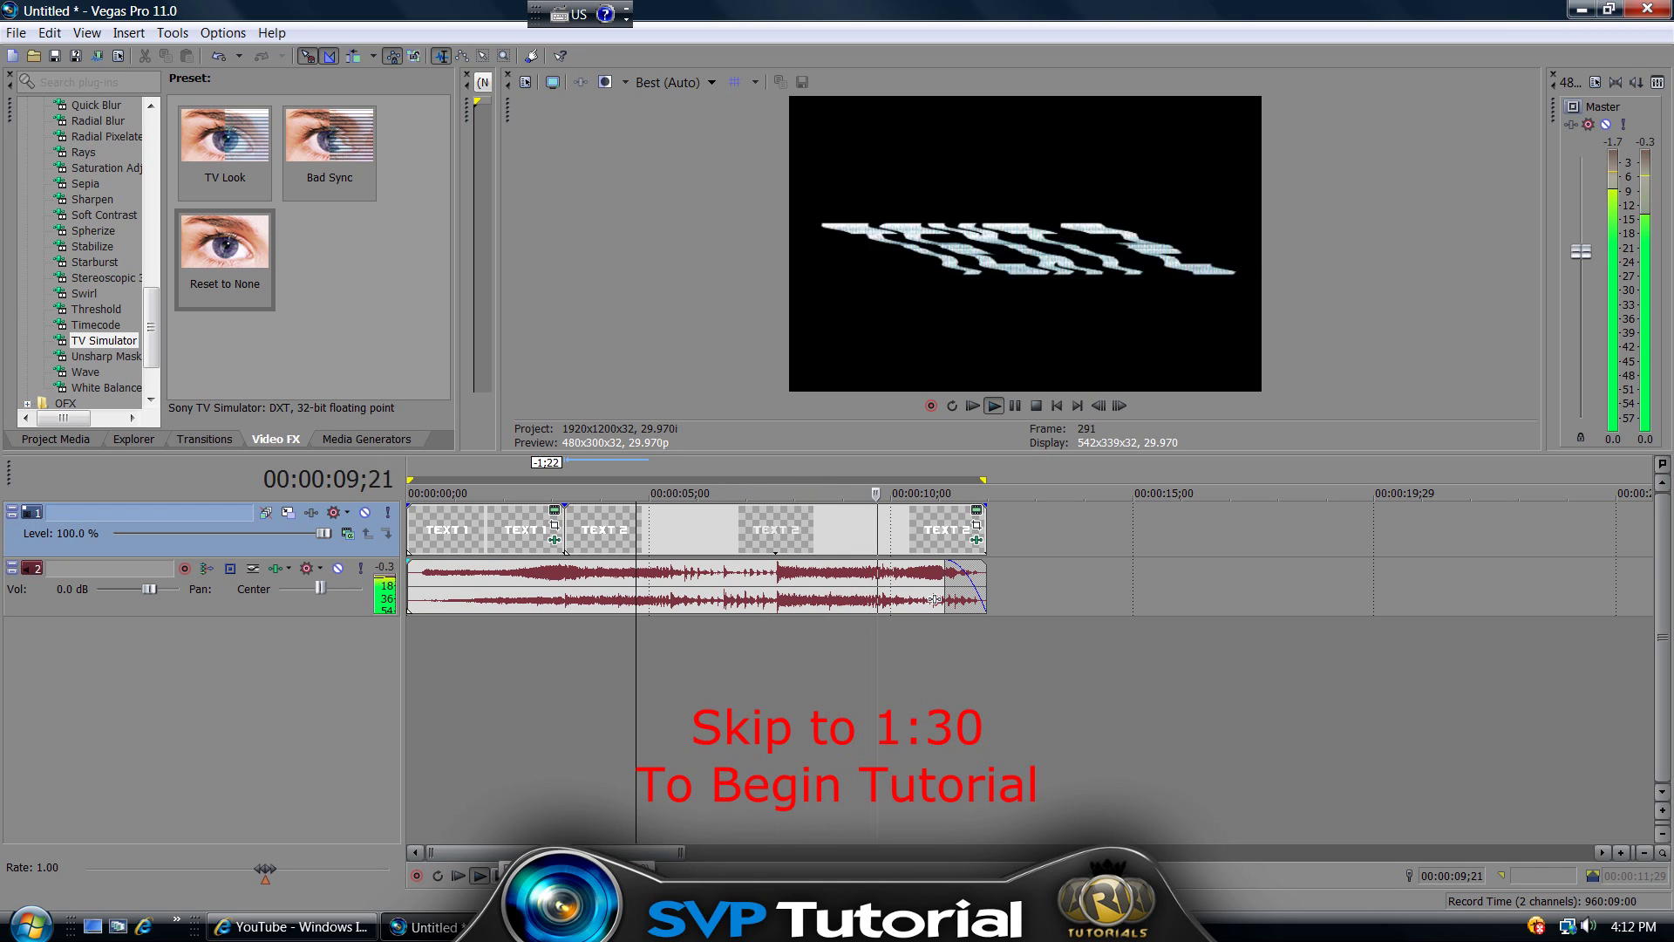
key("Return")
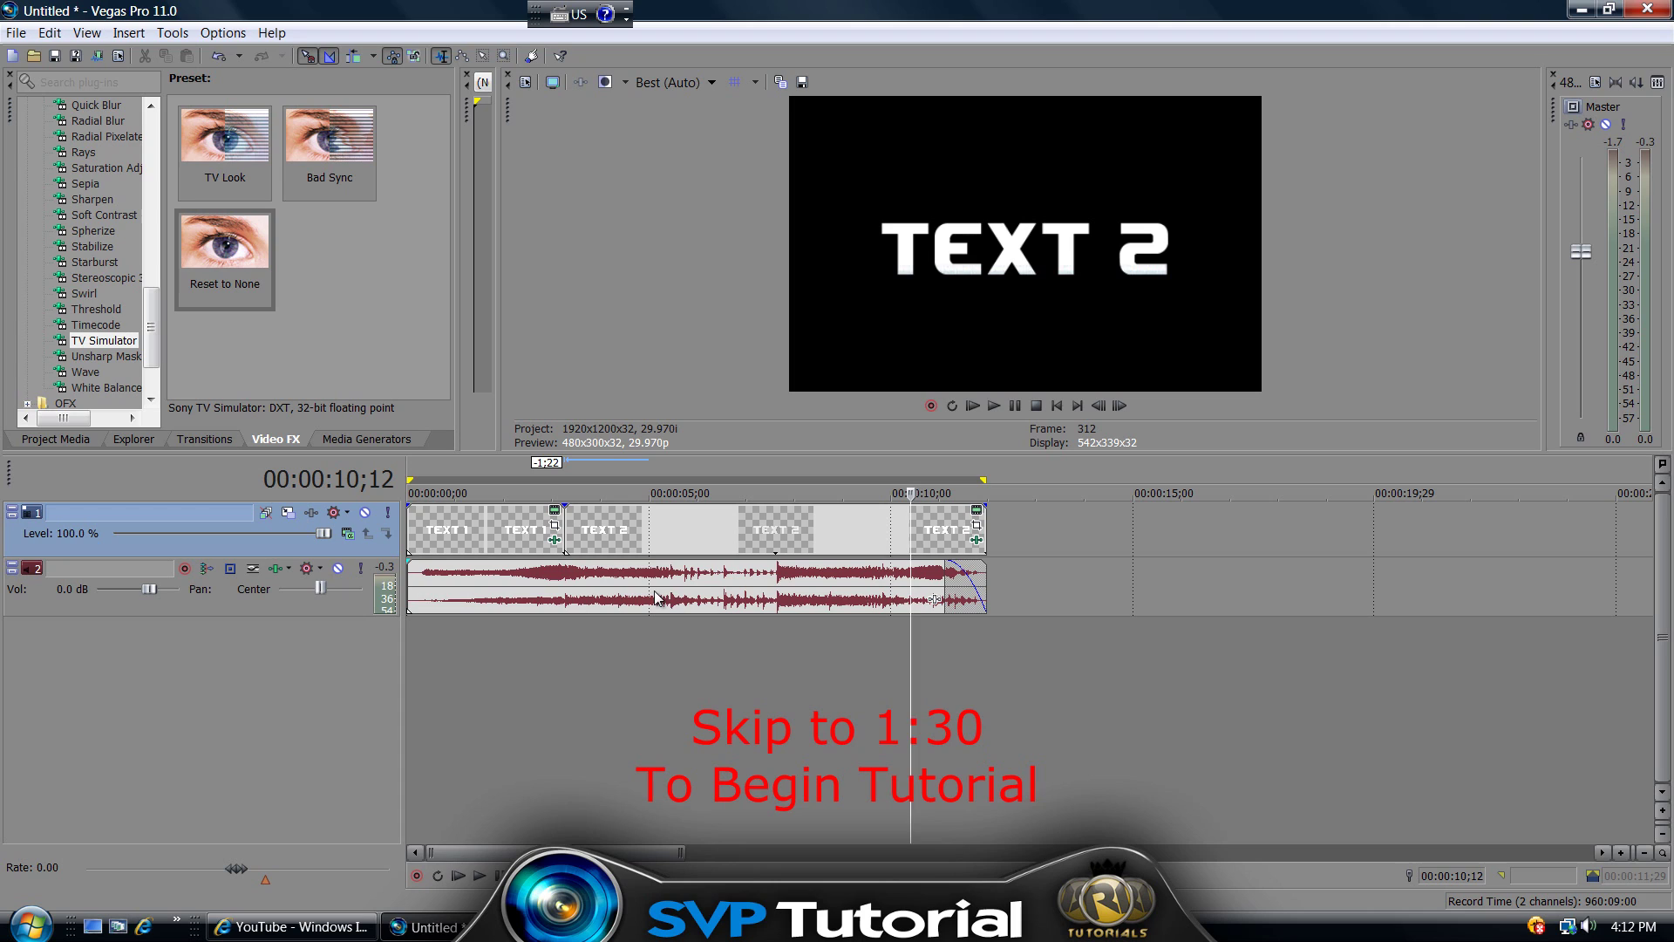
Examine the audio track's waveform at several points to see where the sound builds up and changes
mouse_move(426, 926)
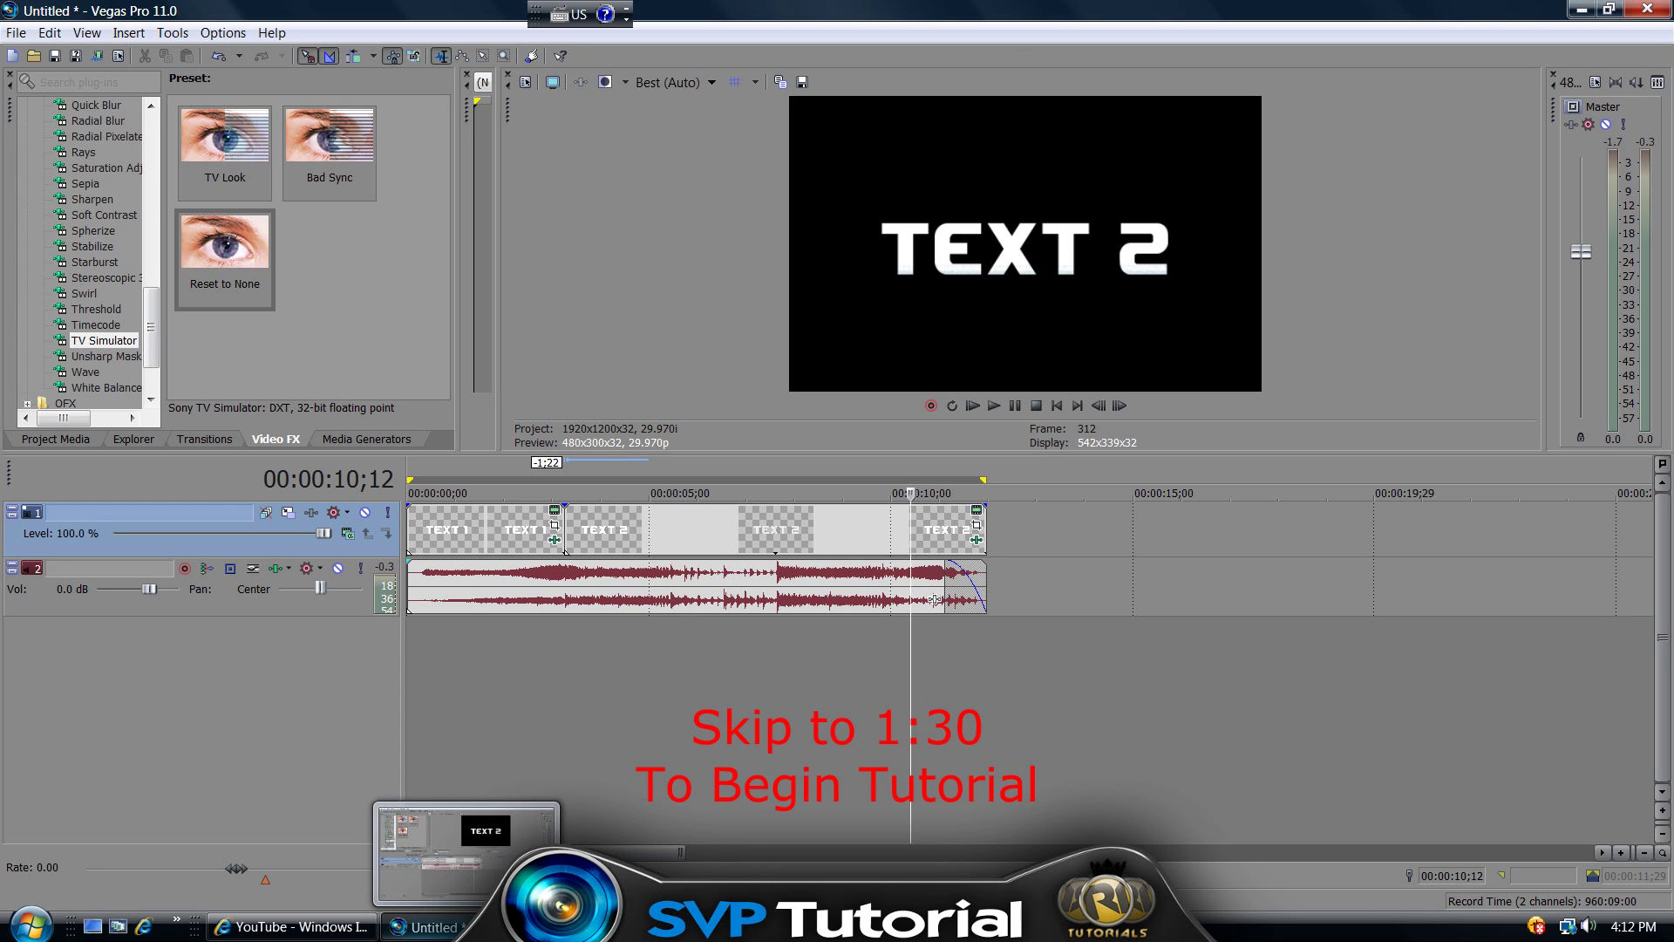
left_click(586, 599)
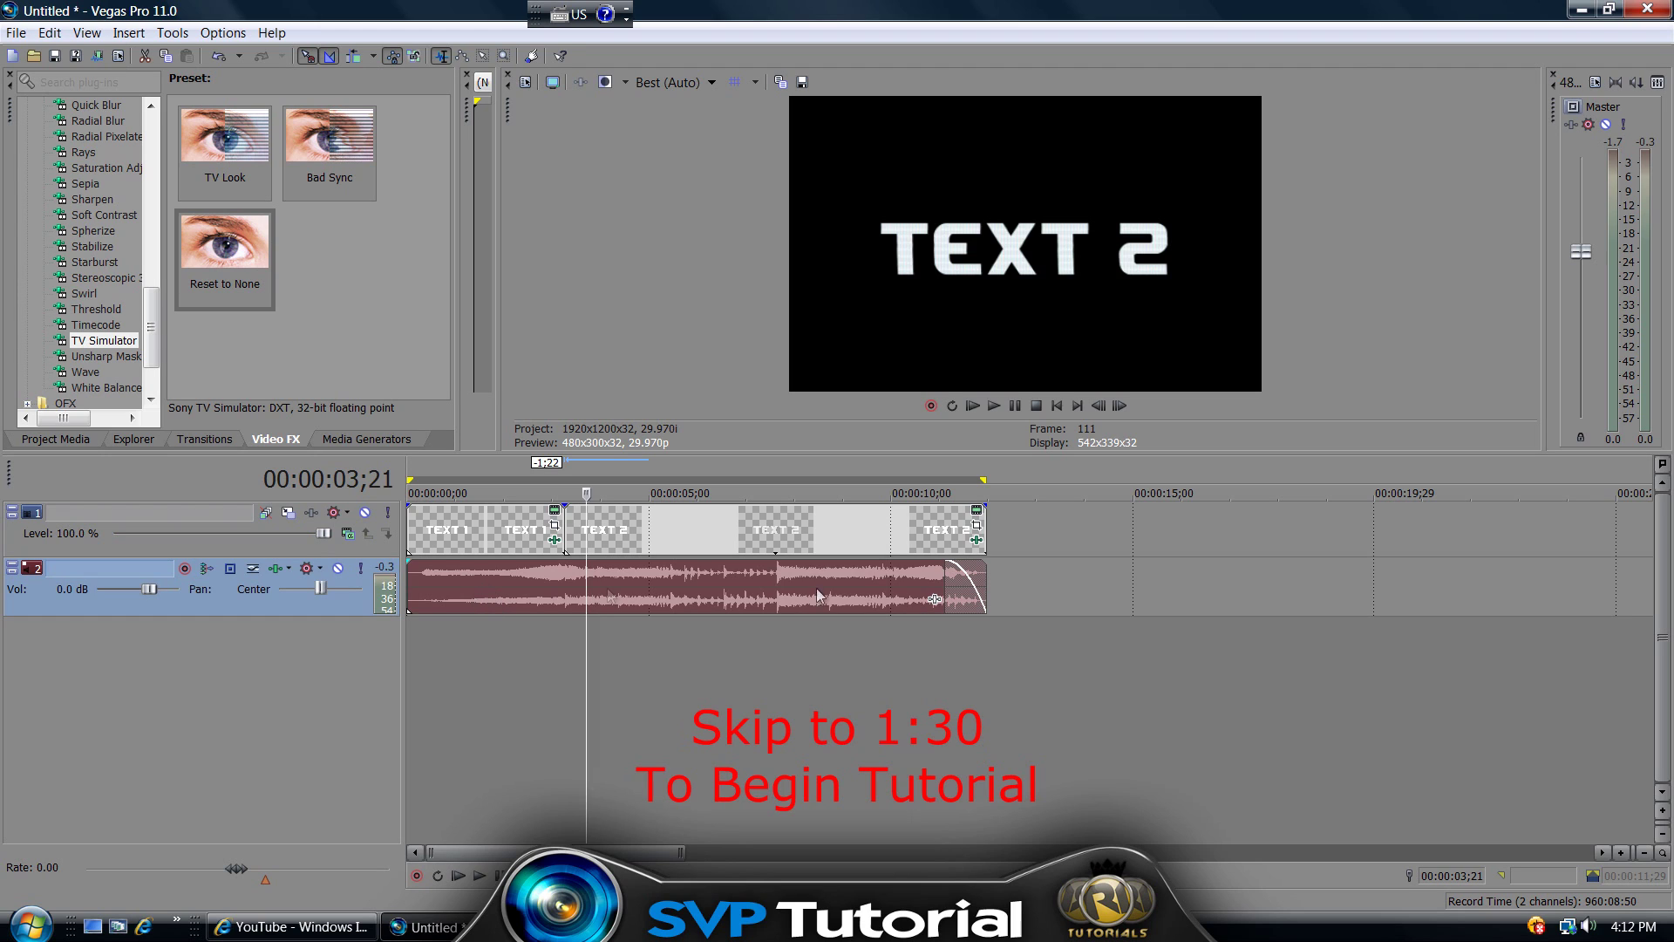
left_click(692, 585)
left_click(722, 593)
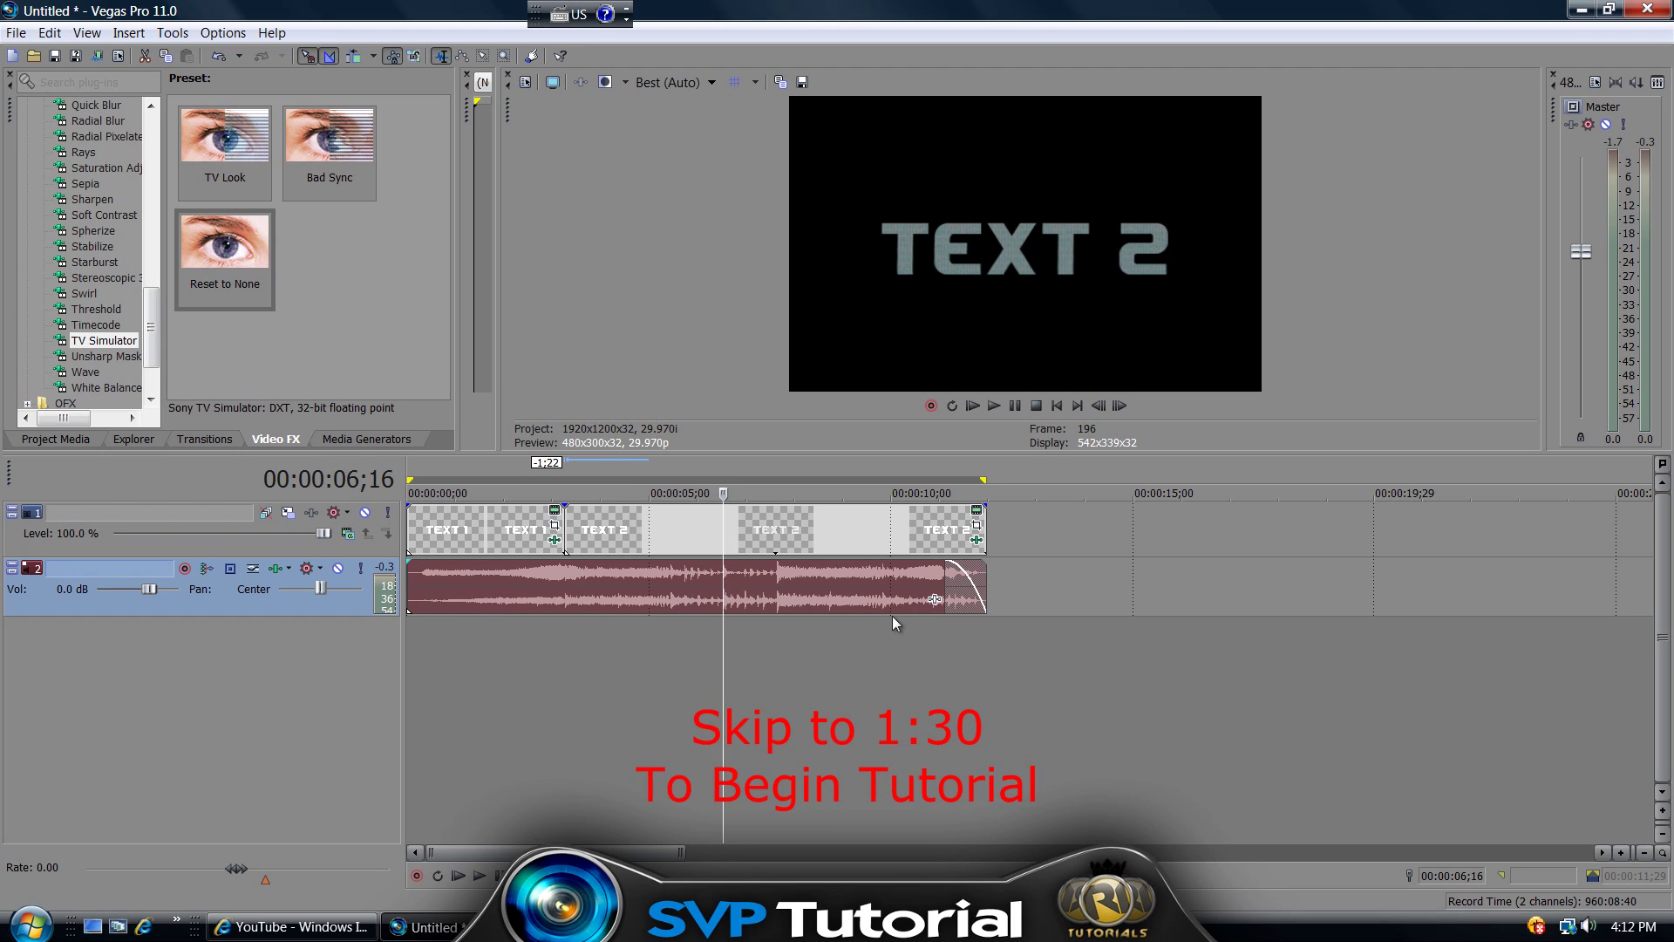
left_click(922, 587)
left_click(793, 583)
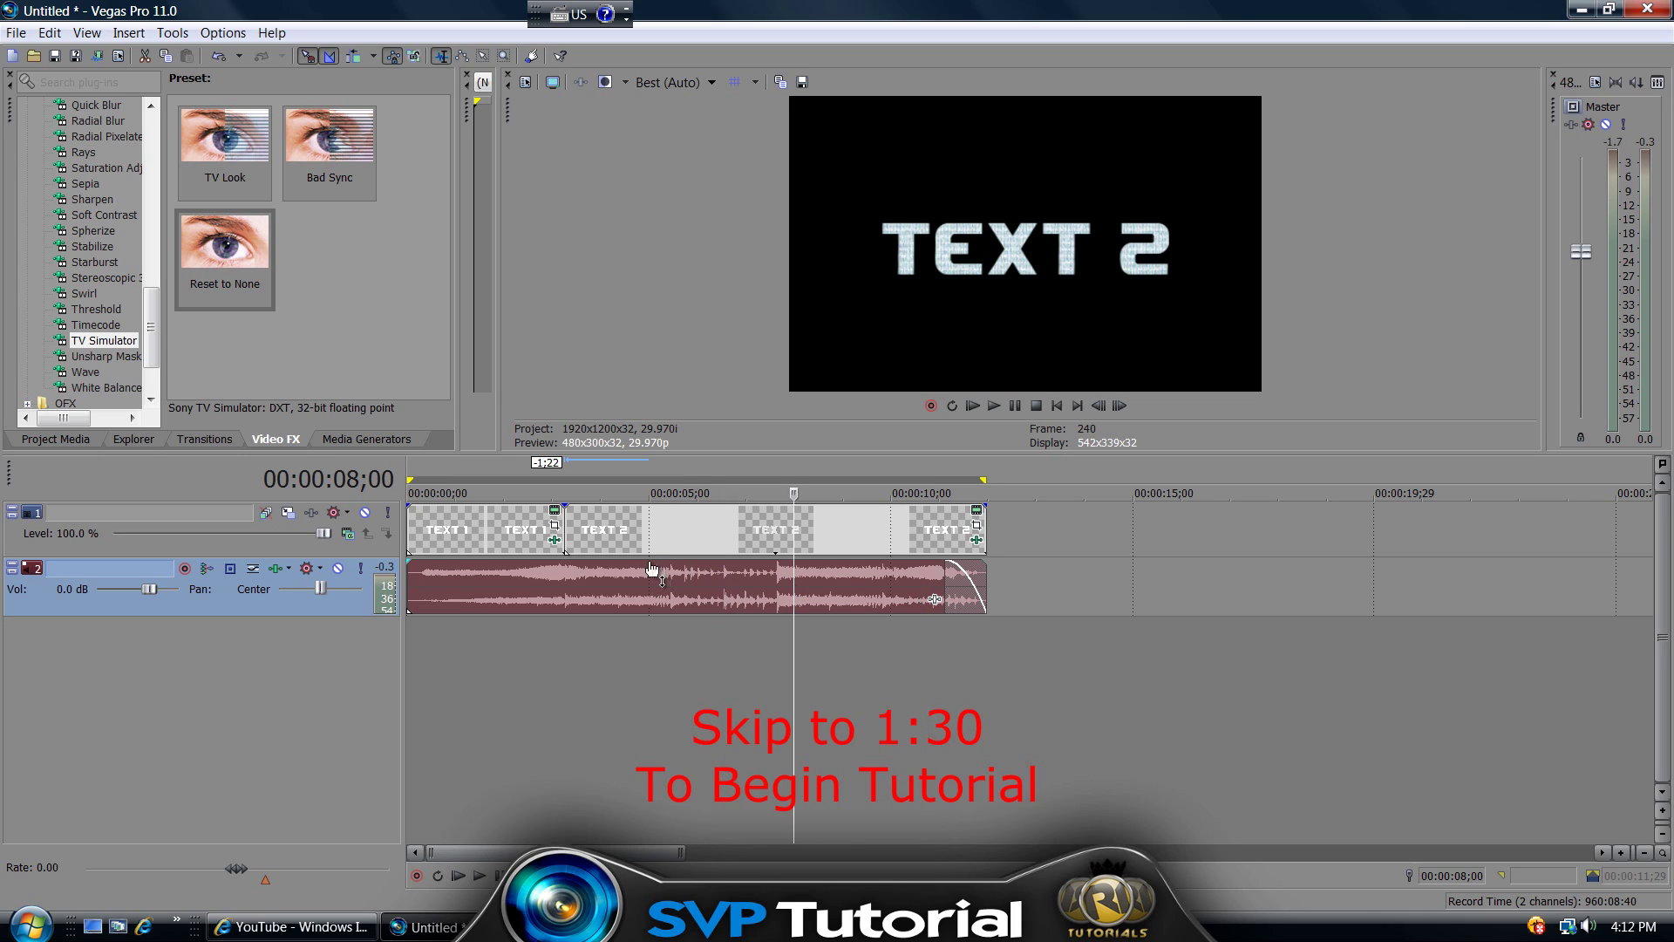
left_click(609, 582)
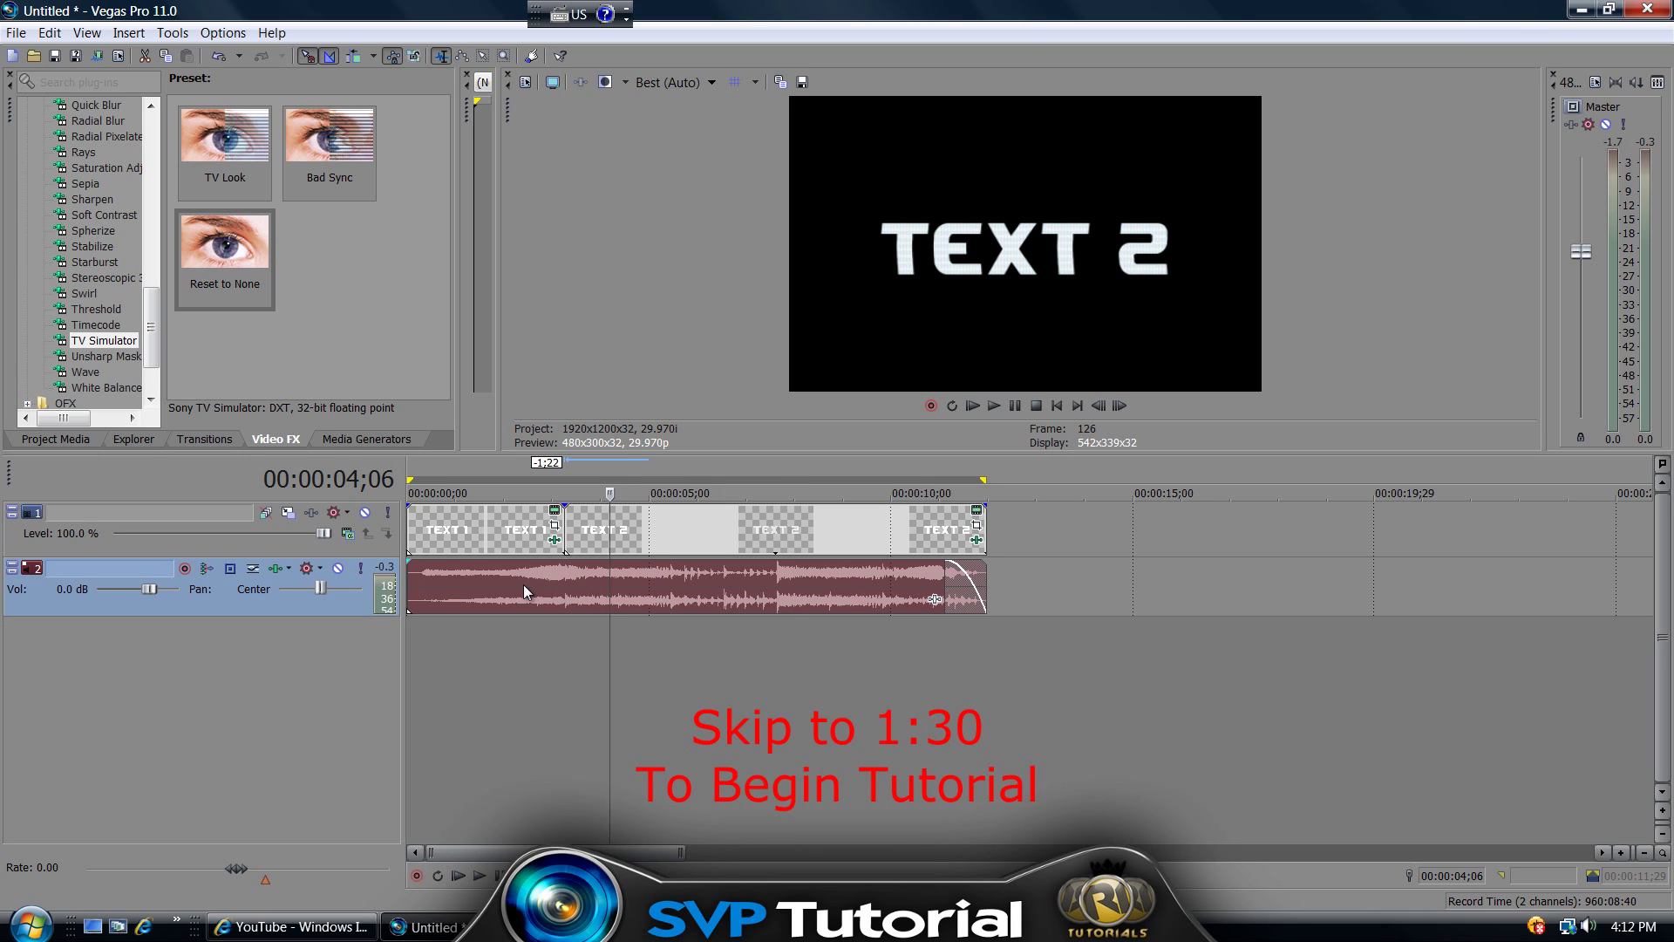
left_click(422, 582)
left_click(415, 584)
left_click(429, 584)
left_click(660, 588)
left_click(699, 589)
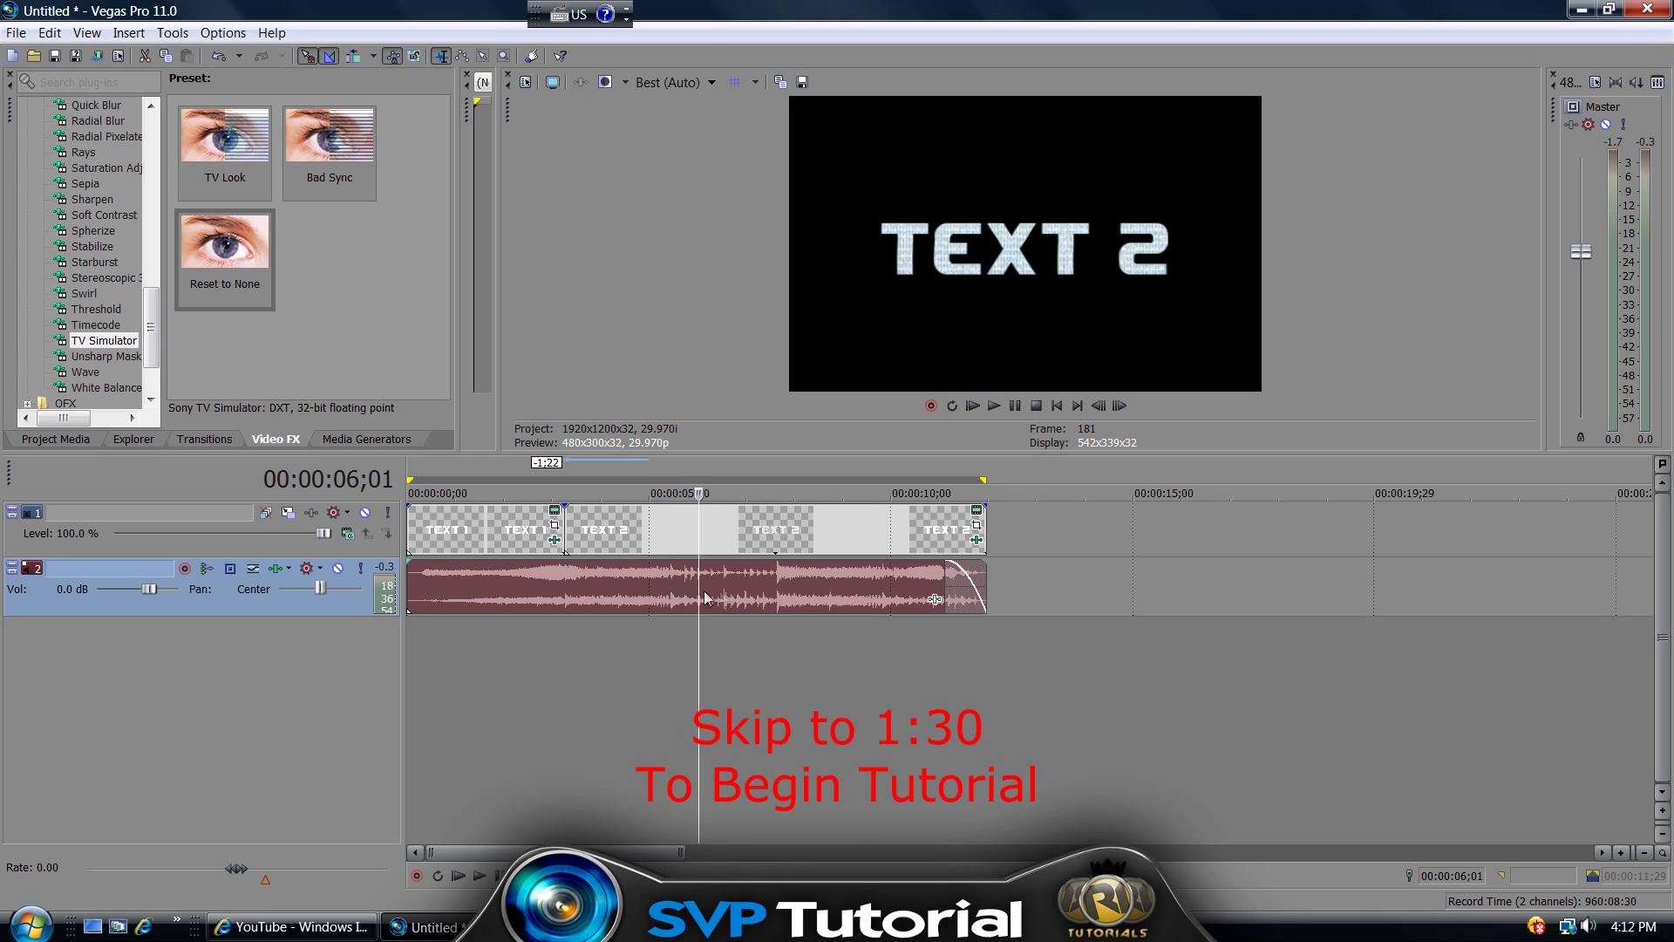
left_click(776, 582)
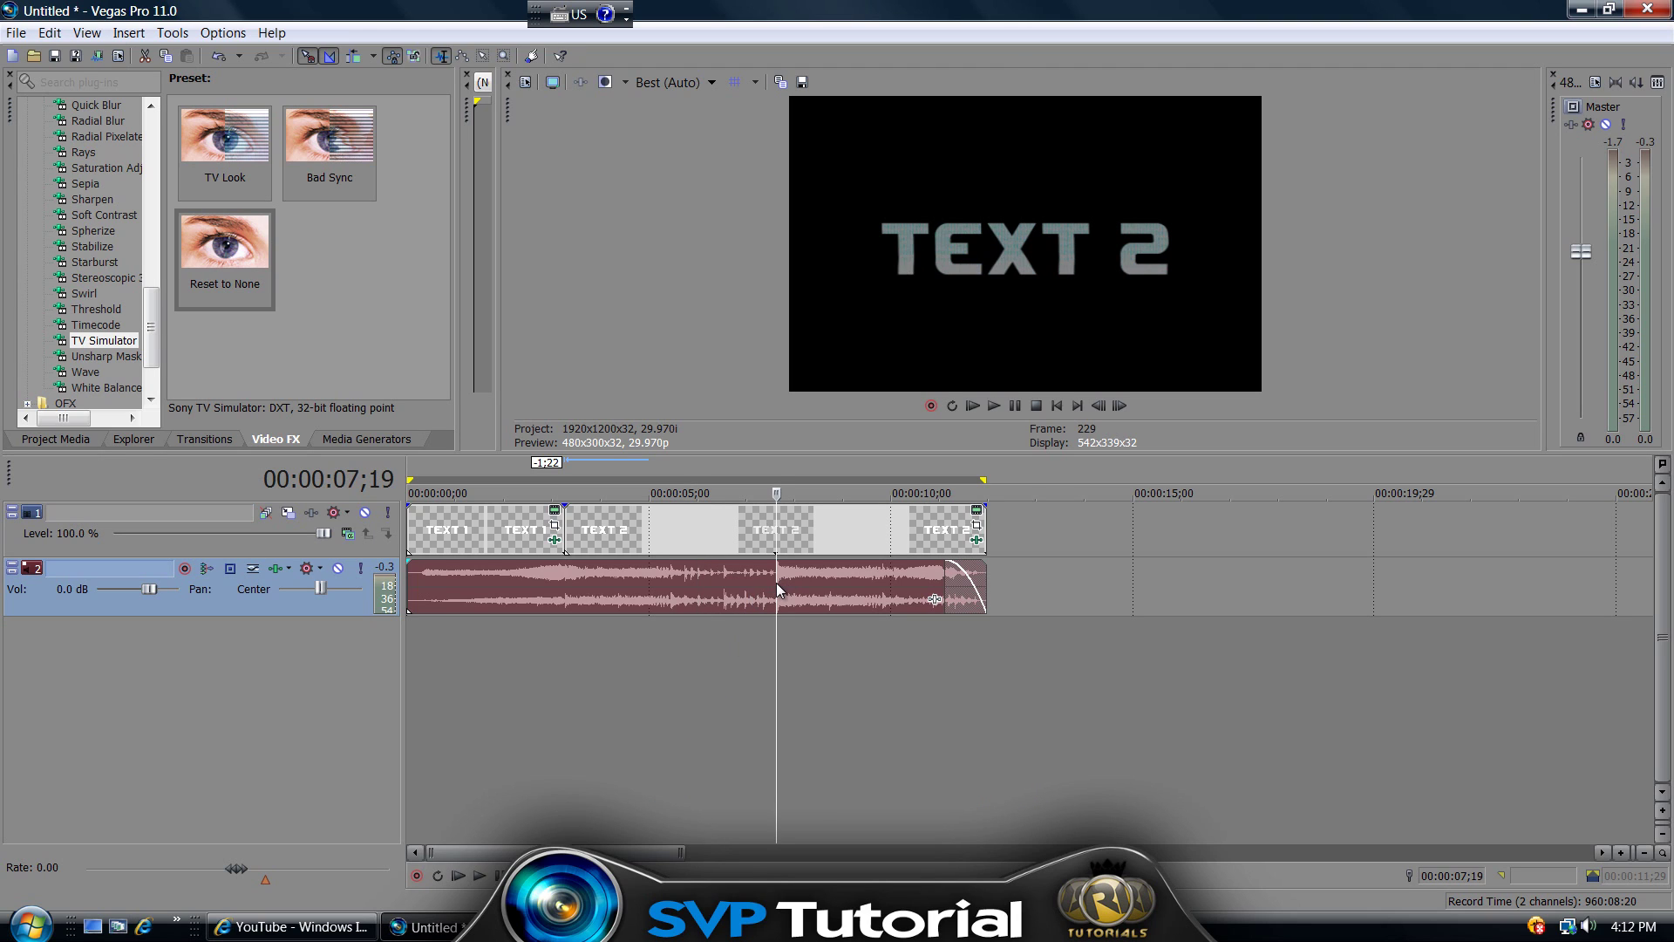
left_click(713, 593)
left_click(594, 595)
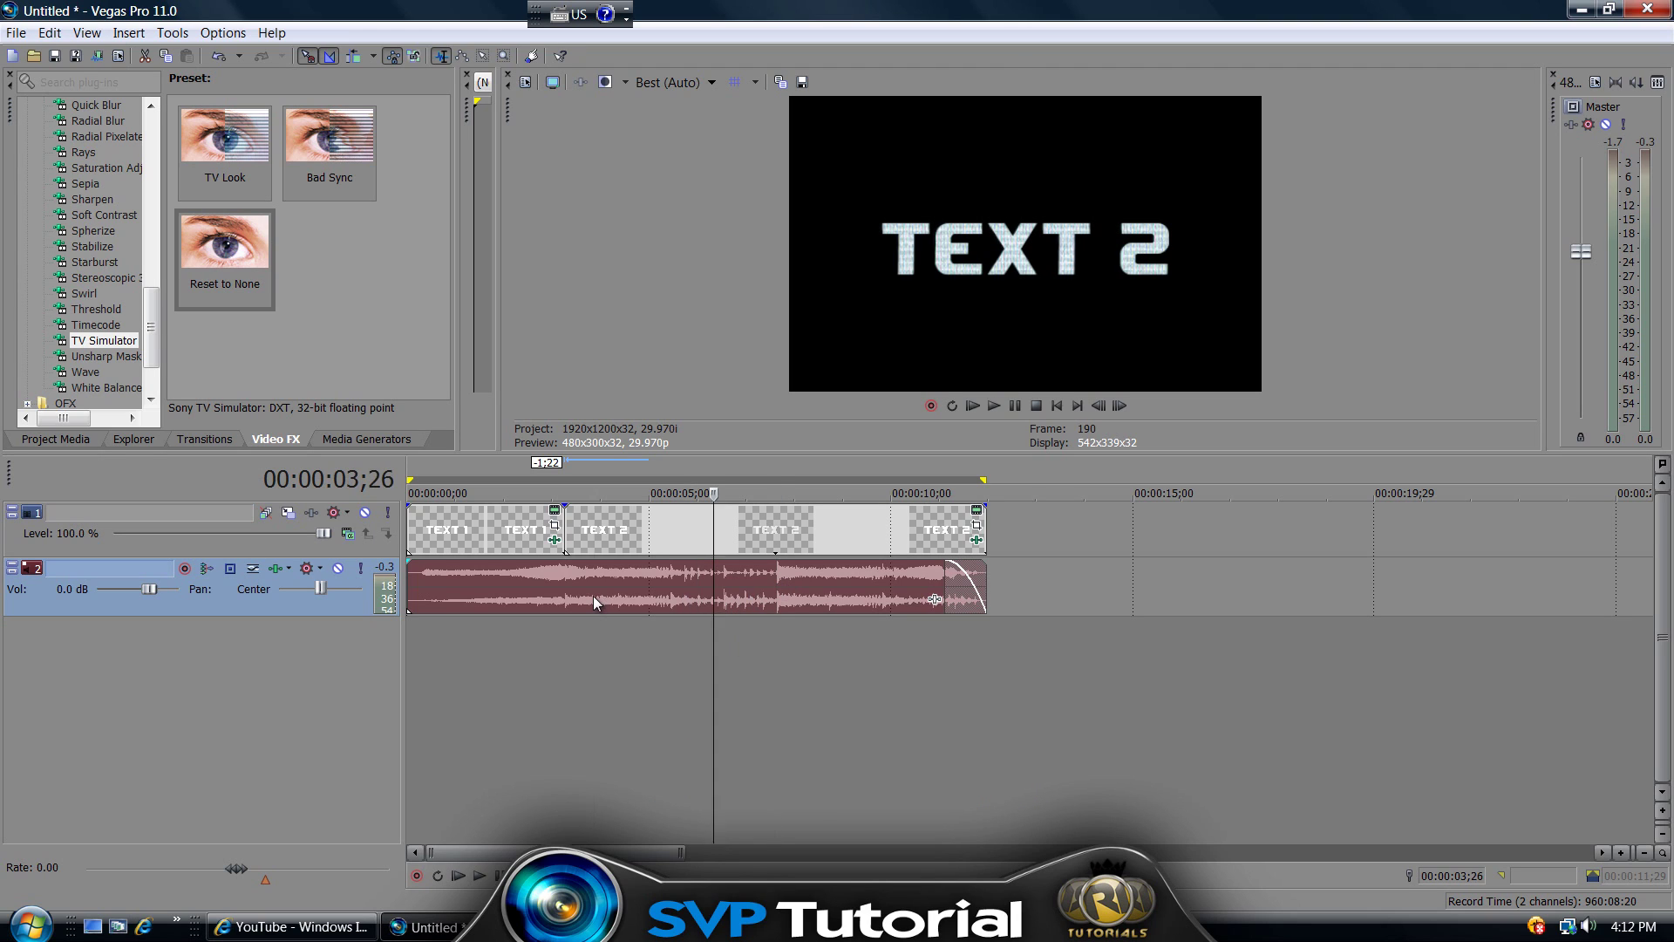
left_click(486, 580)
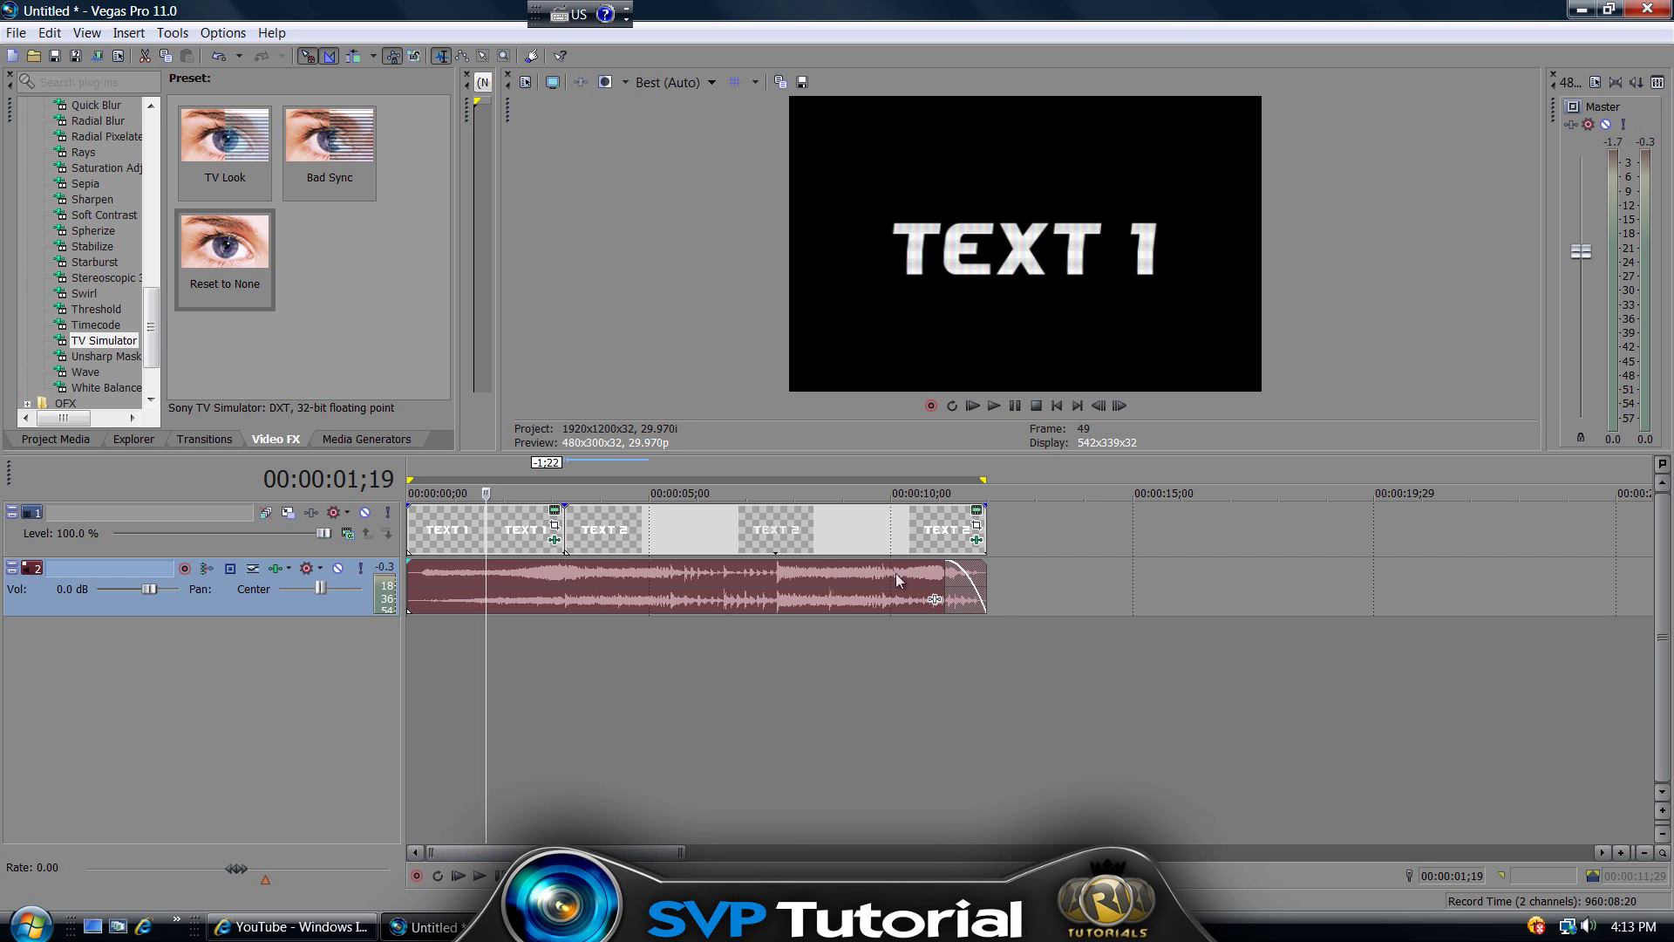
key("super+d")
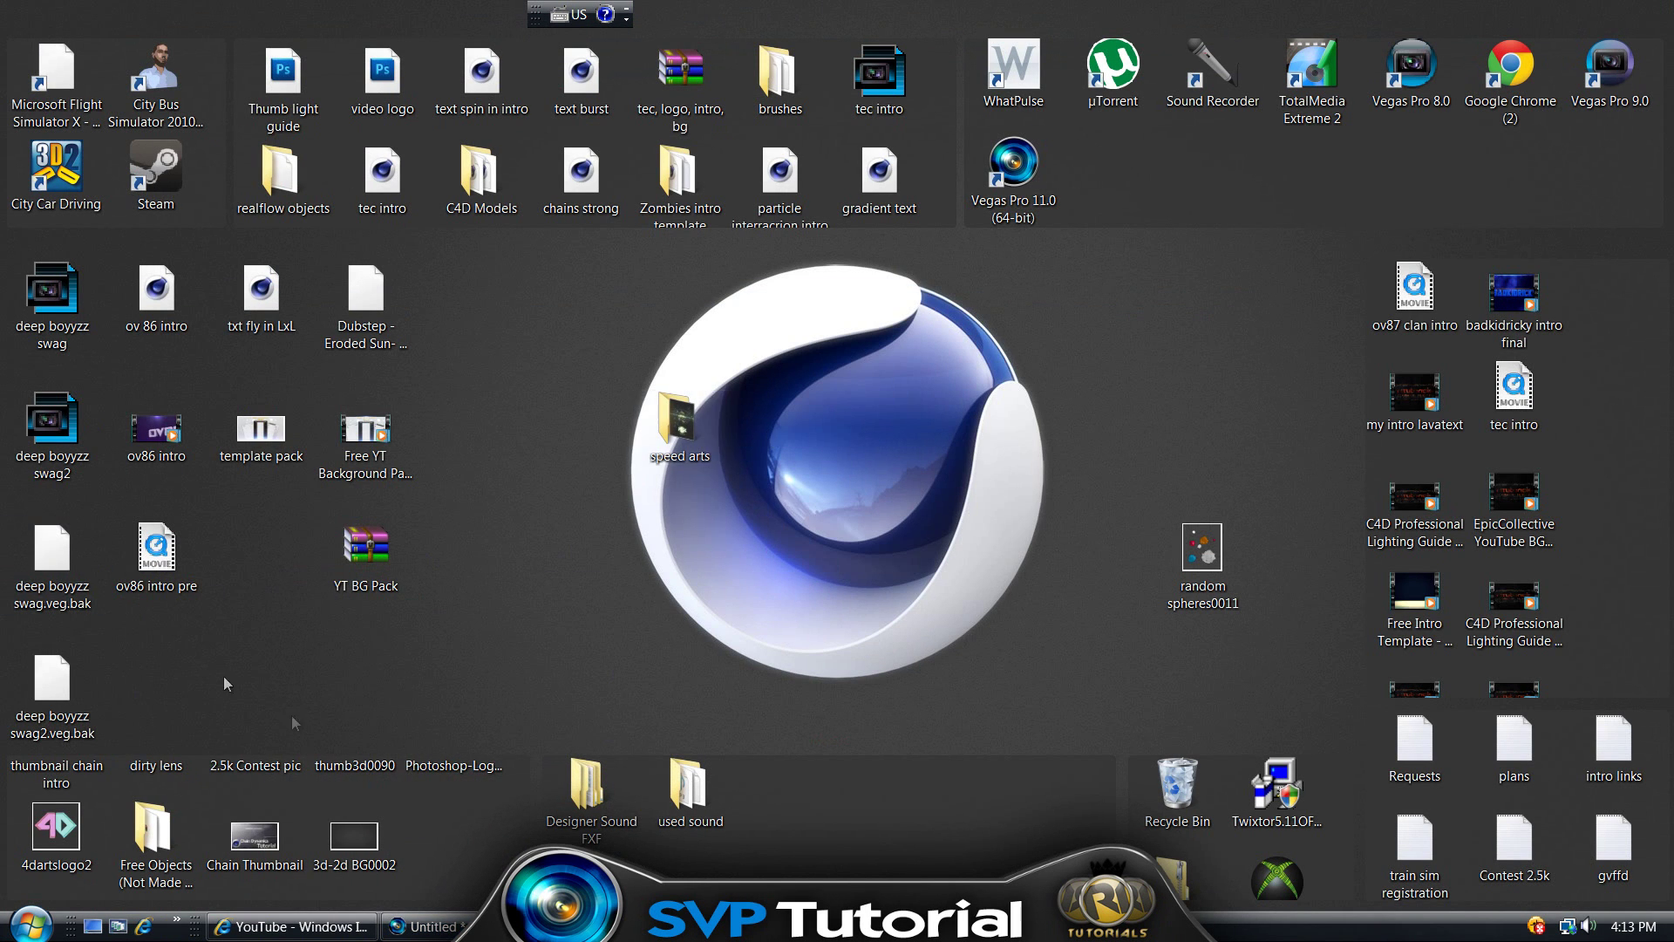
left_click(427, 926)
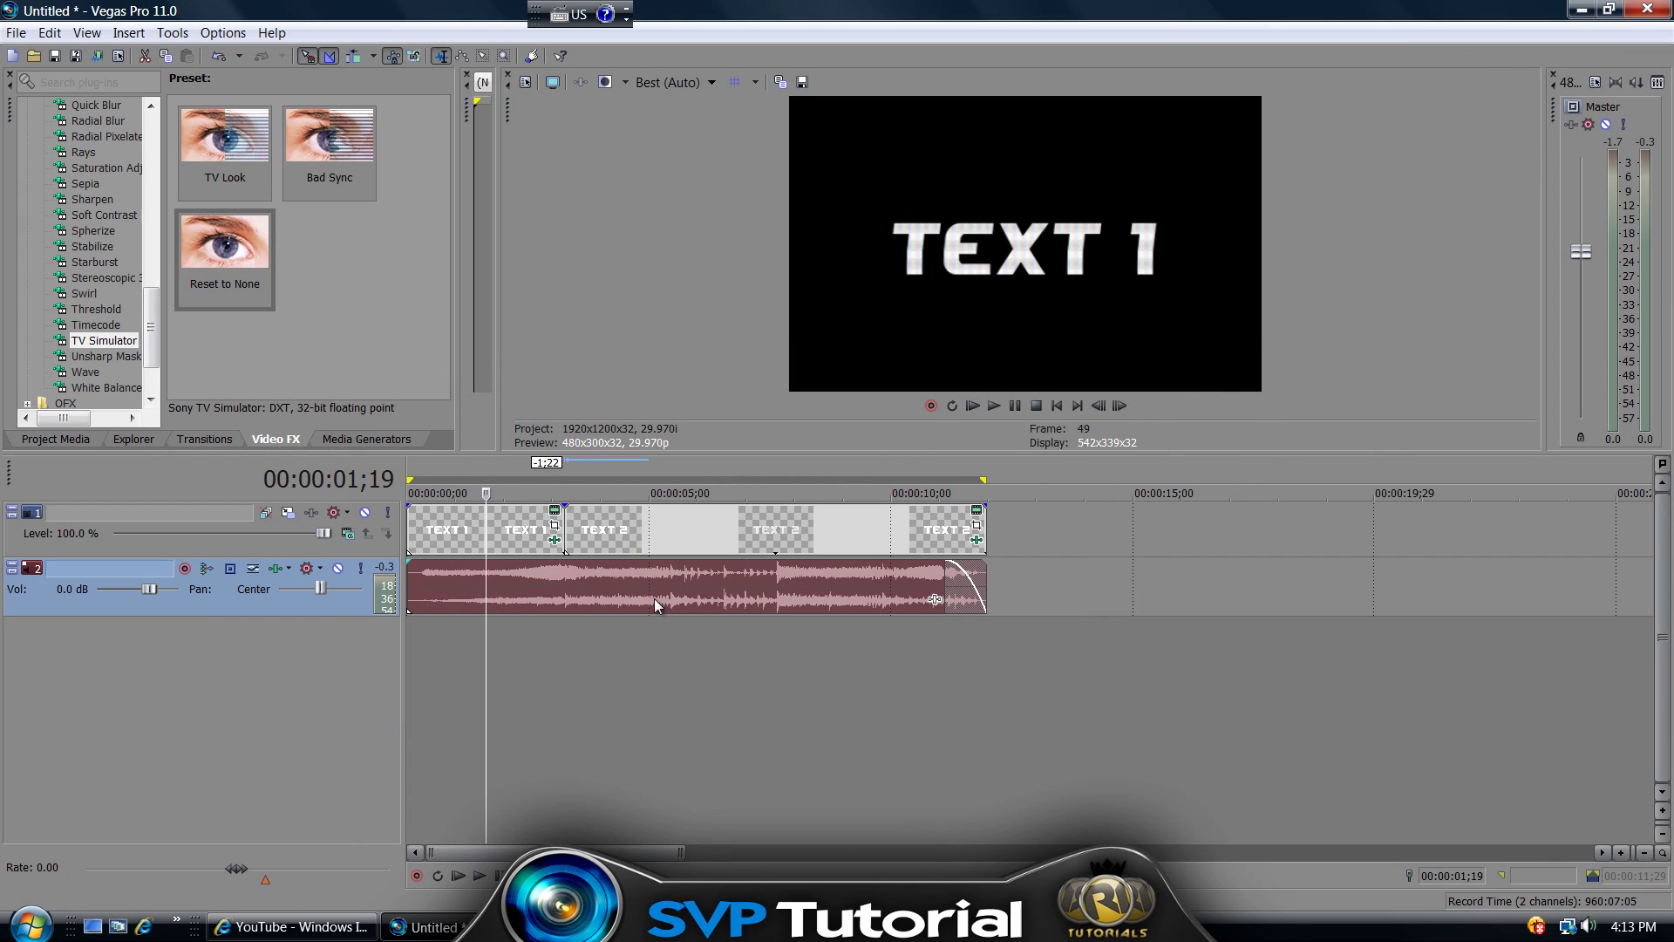
left_click(16, 32)
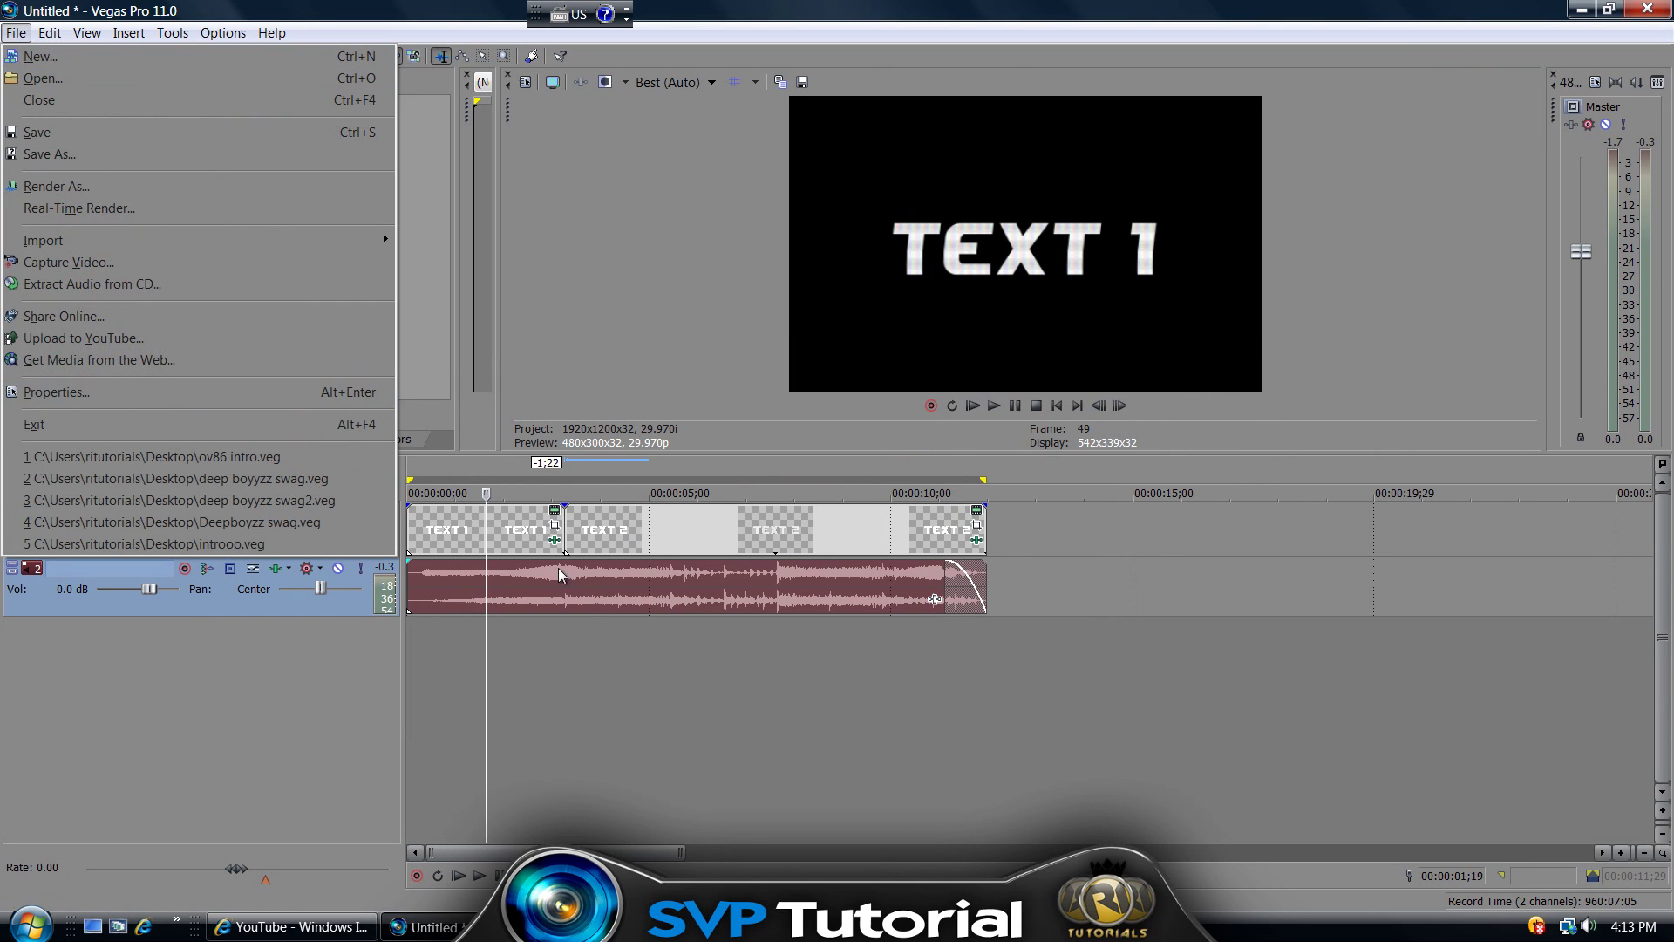
Delete the existing text video track and insert a new empty video track above the audio track
left_click(437, 529)
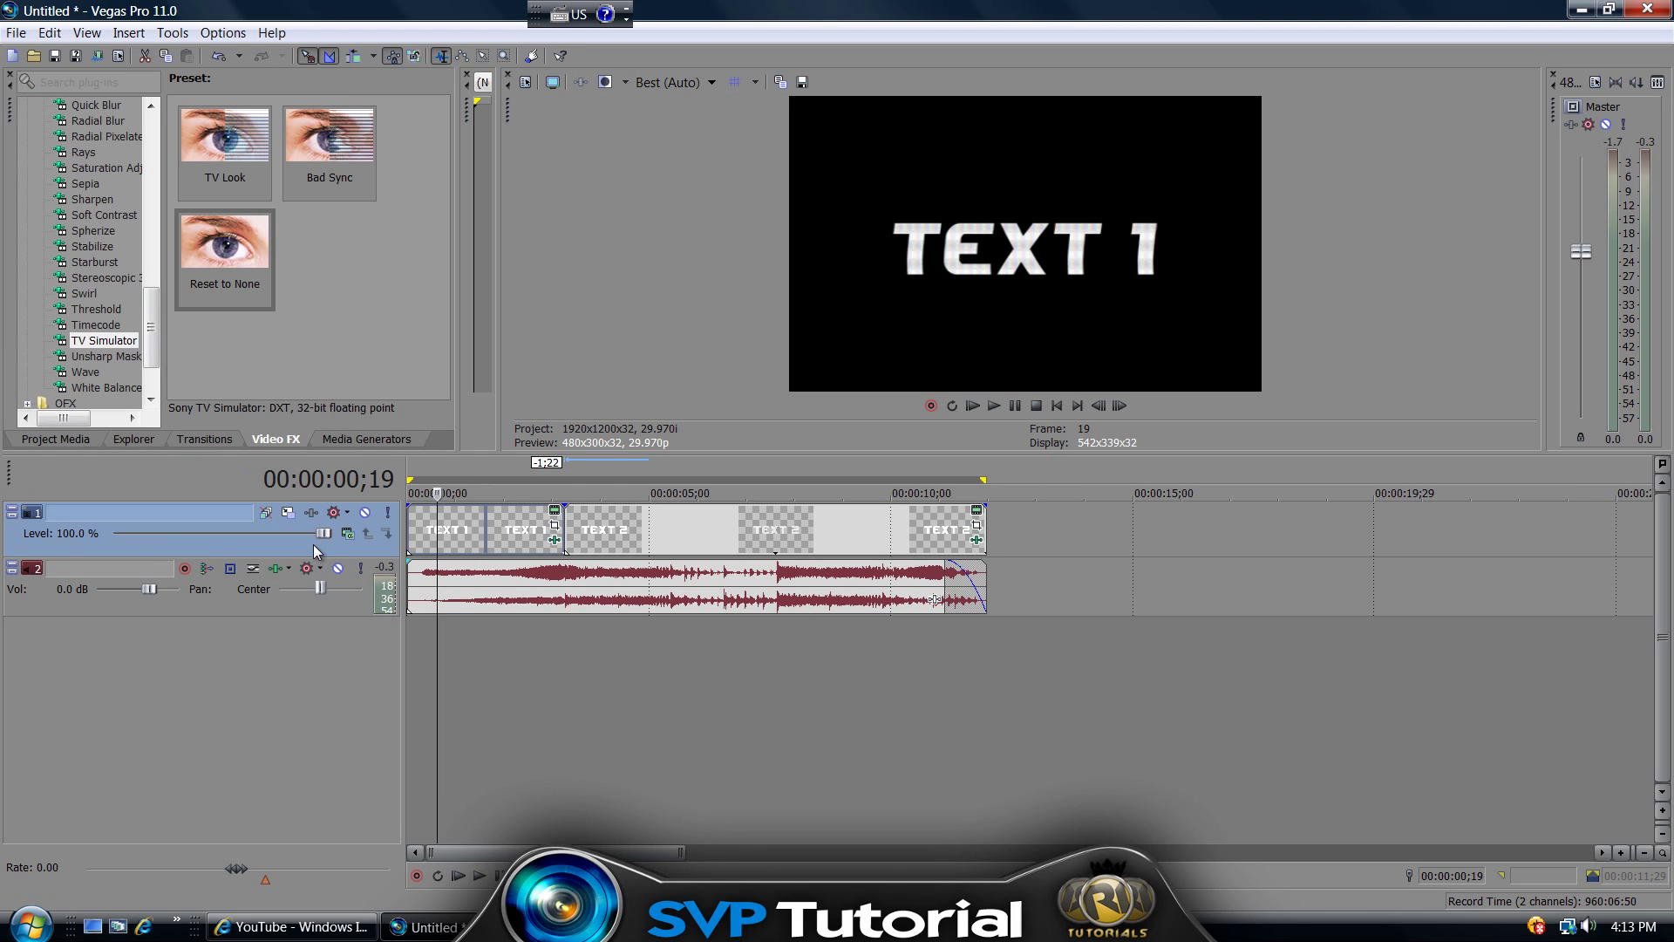
key("Delete")
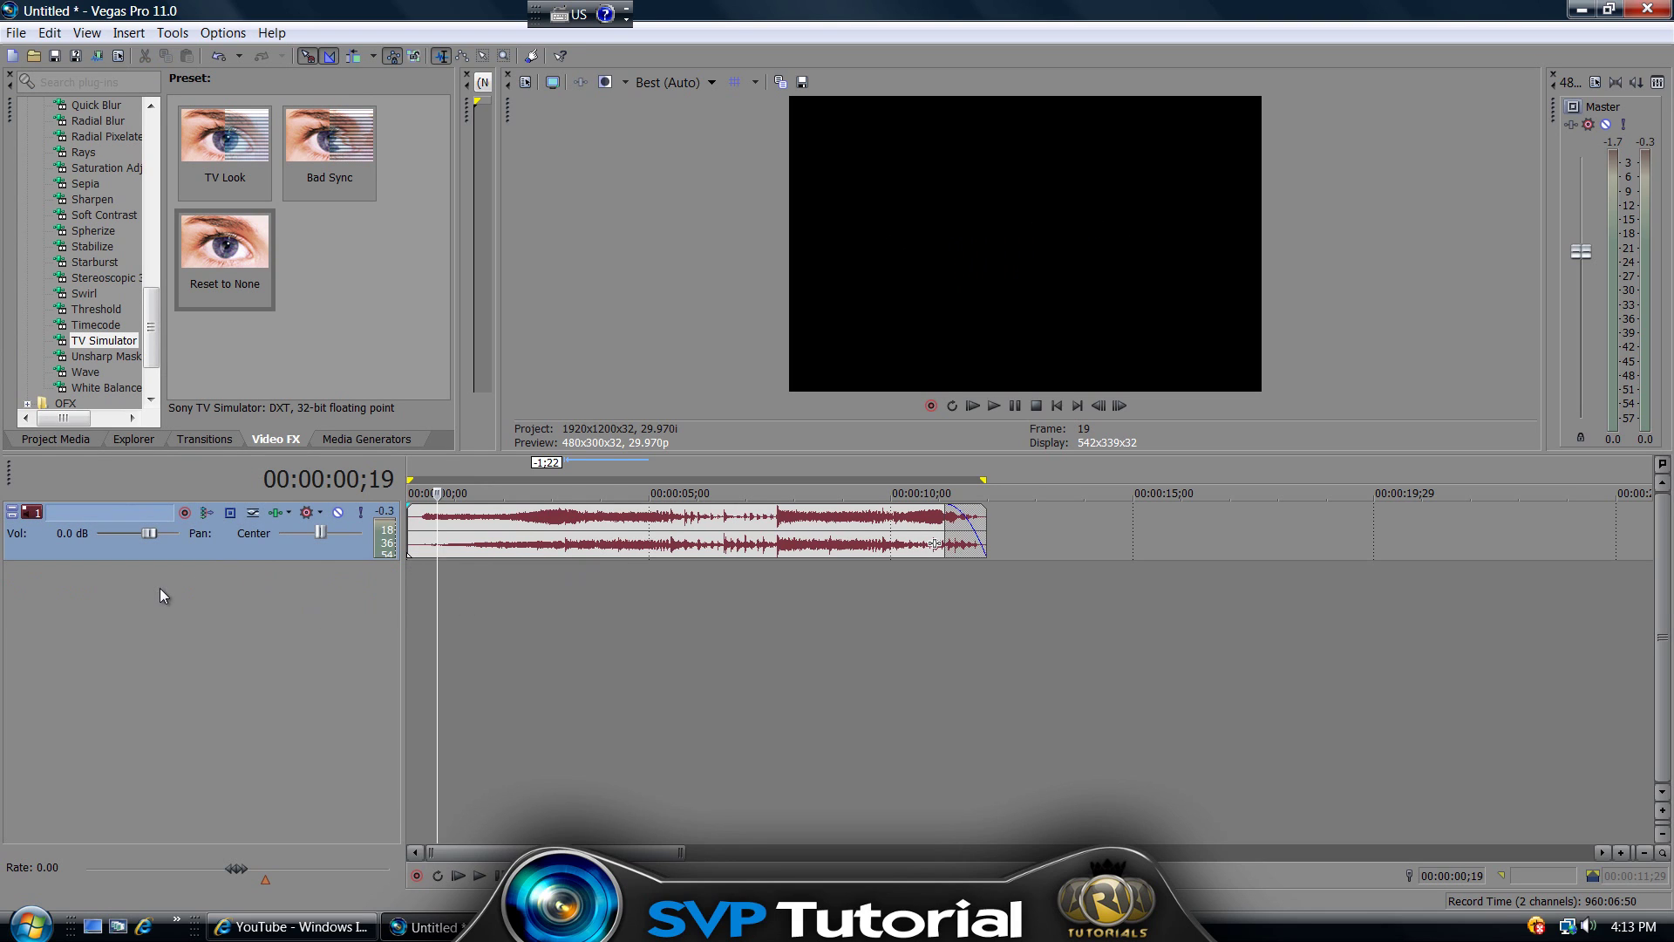
right_click(239, 573)
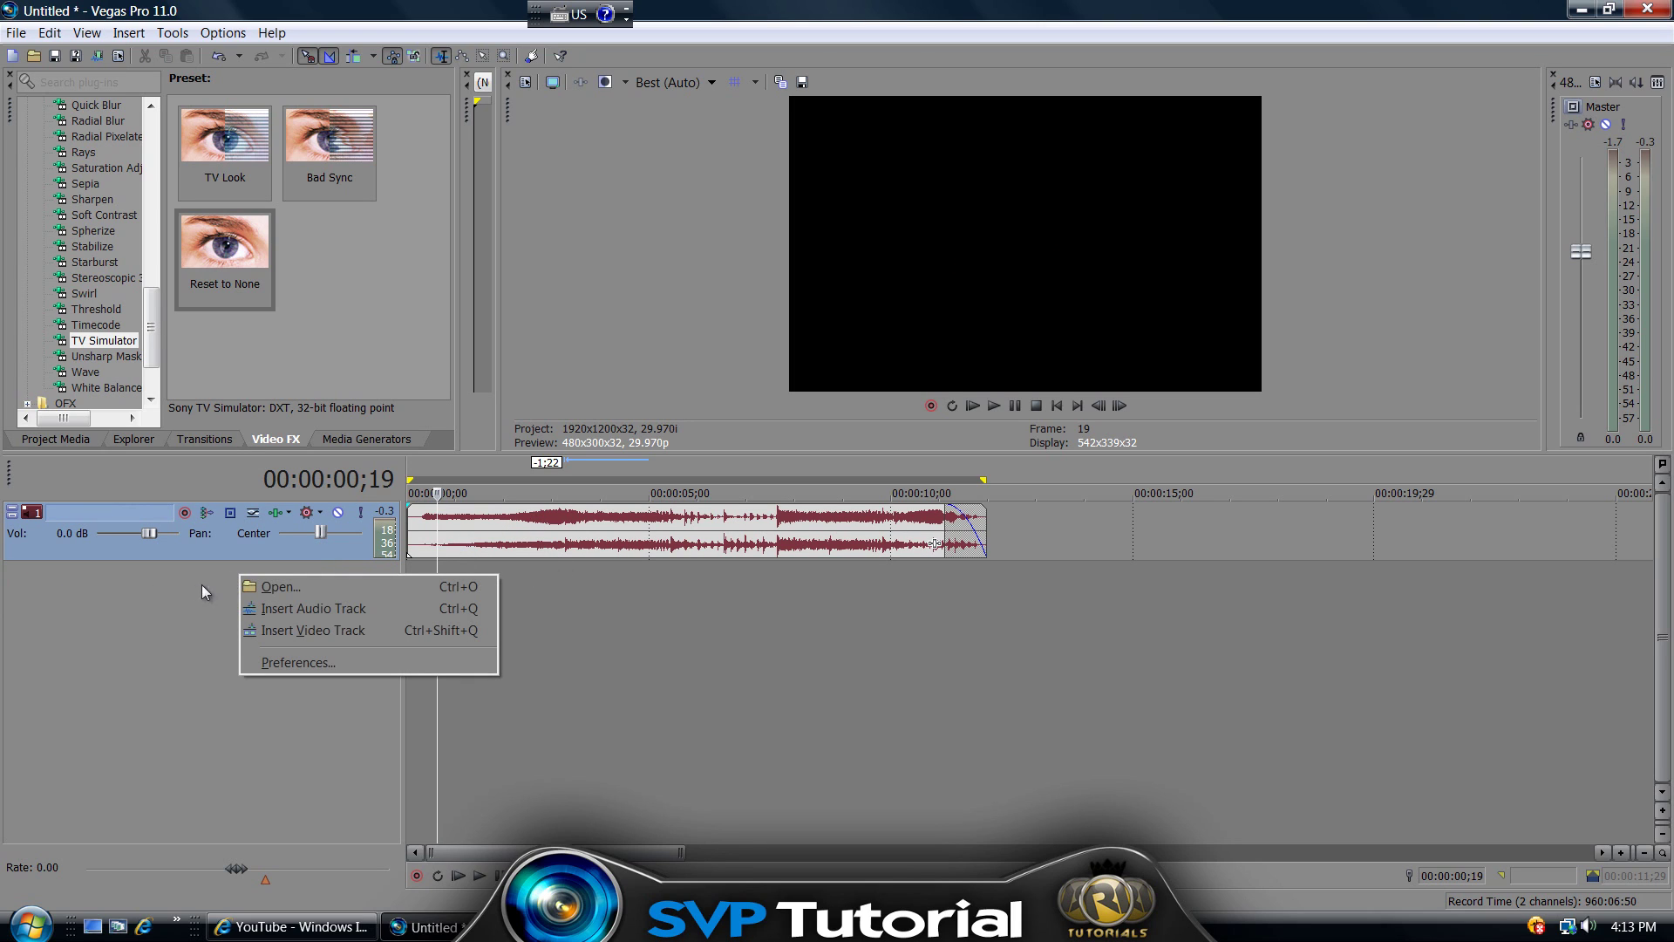
left_click(309, 632)
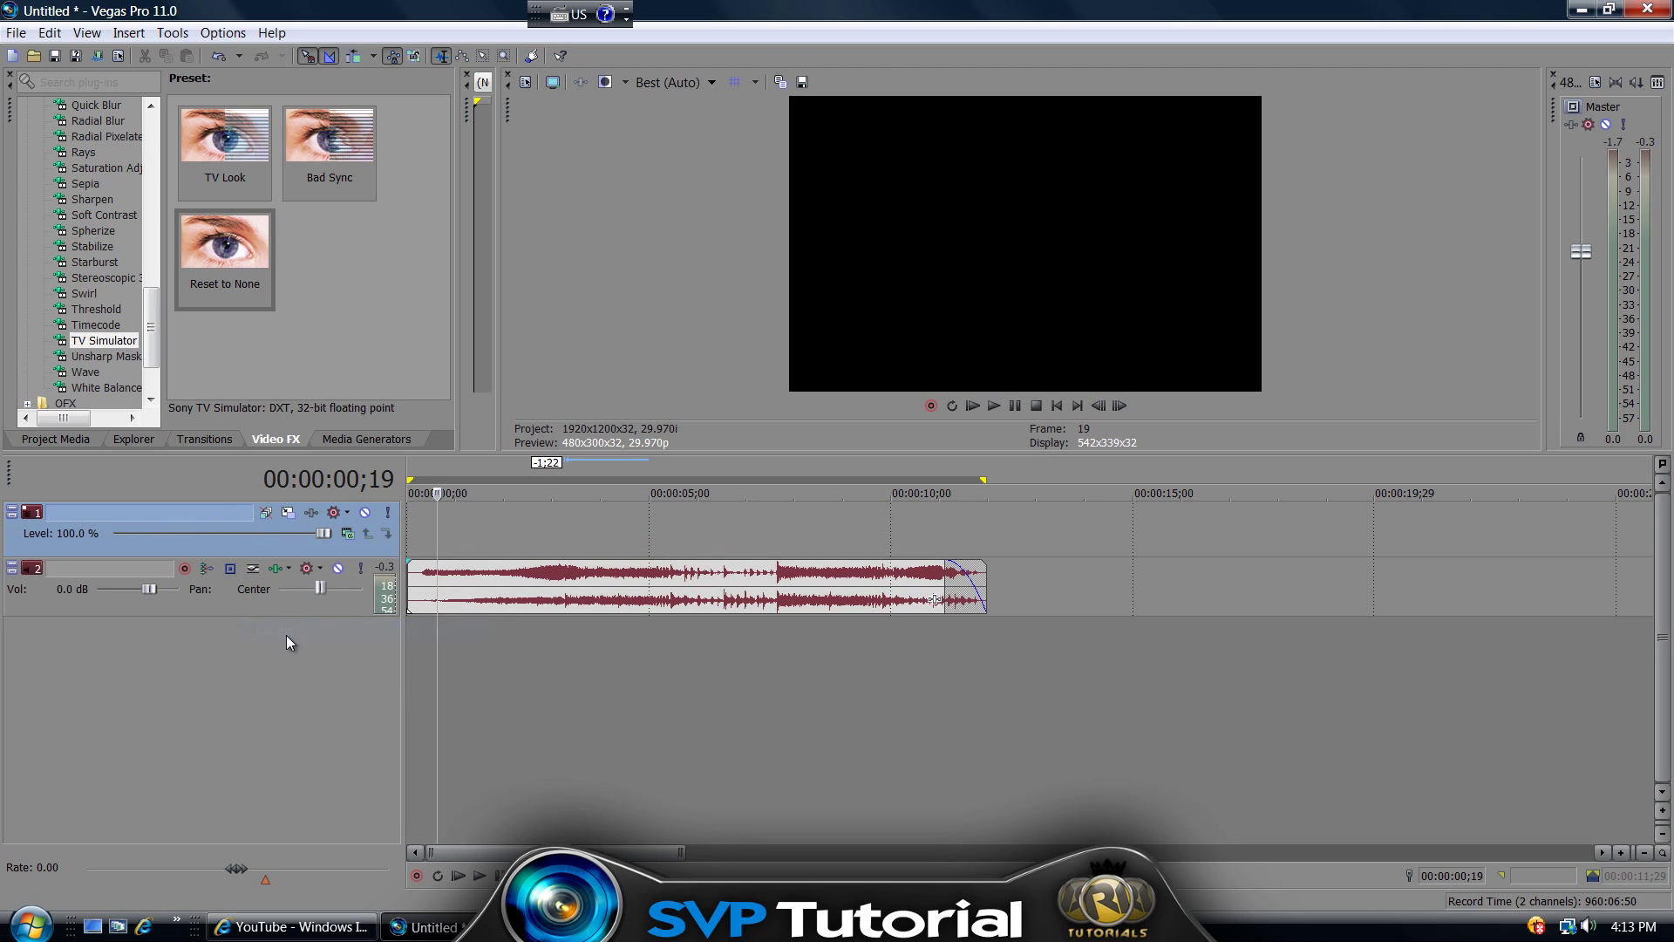
Insert a default text media event on the new video track at 00:00:01;01
left_click(412, 527)
right_click(427, 522)
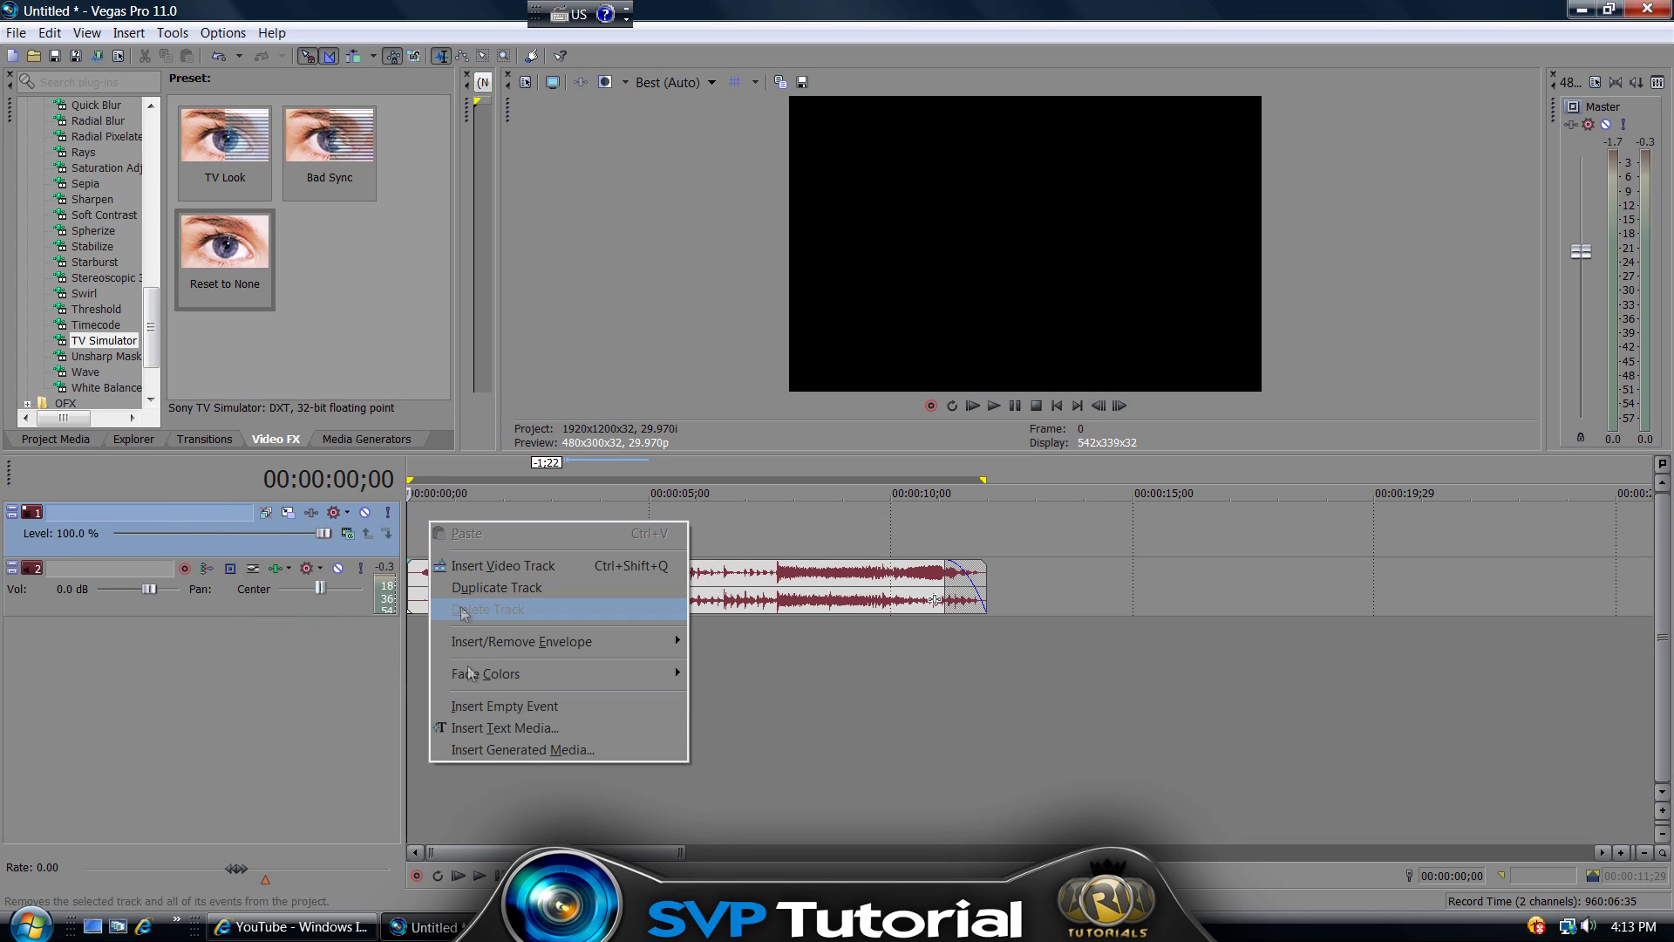
left_click(794, 522)
left_click(457, 529)
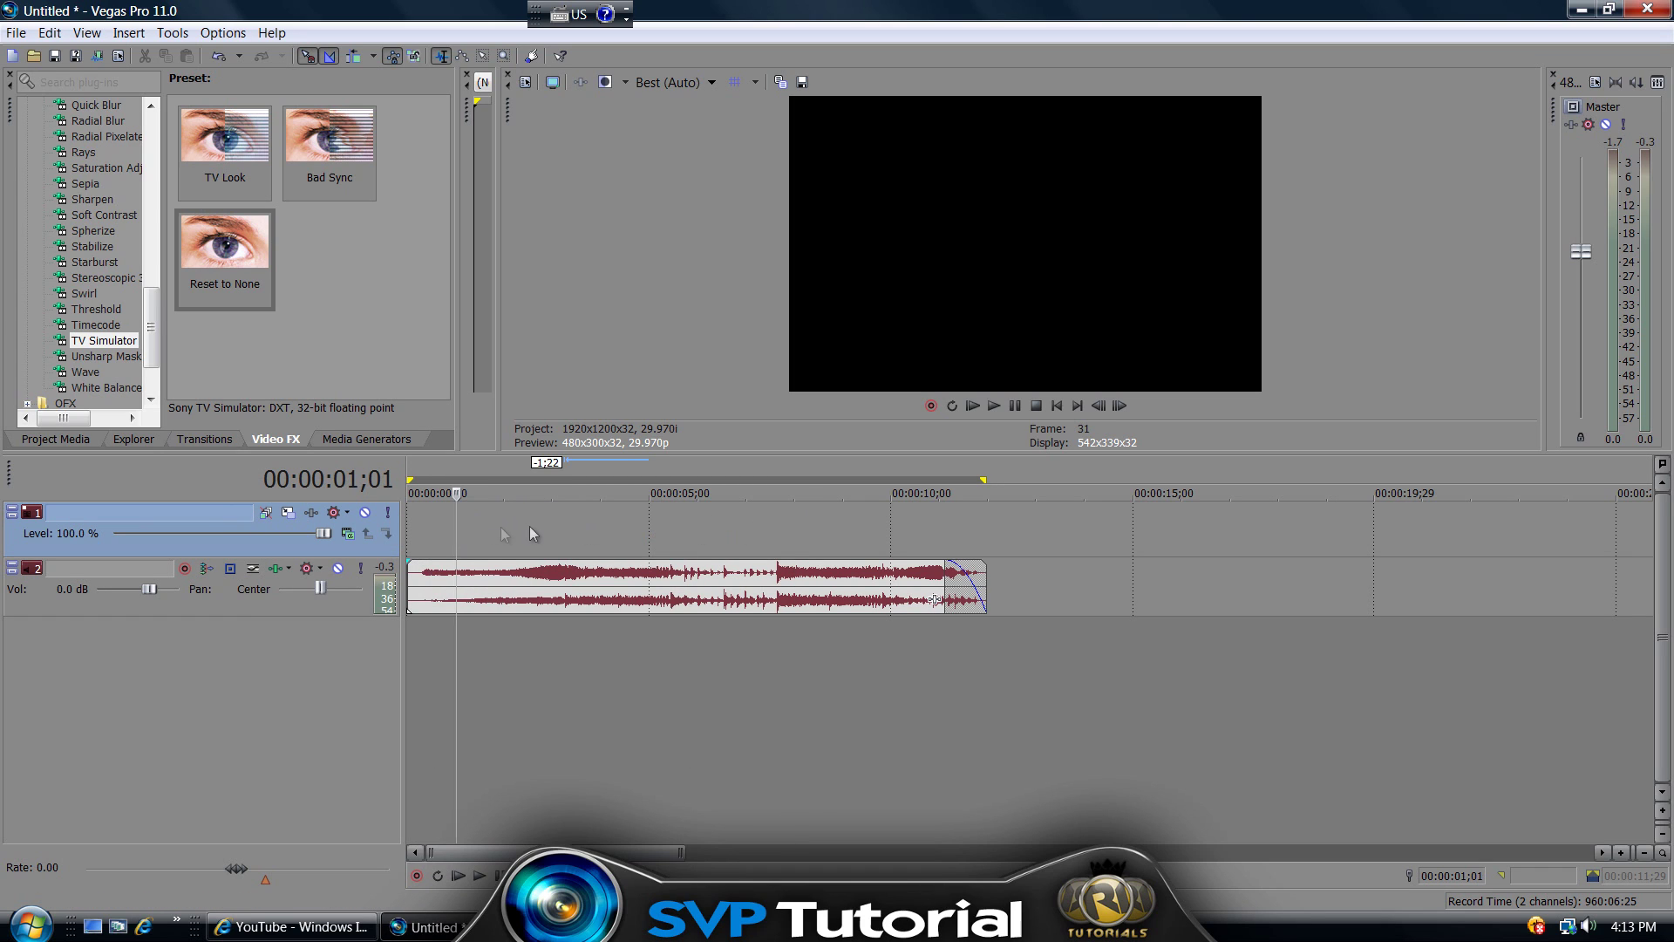
right_click(473, 531)
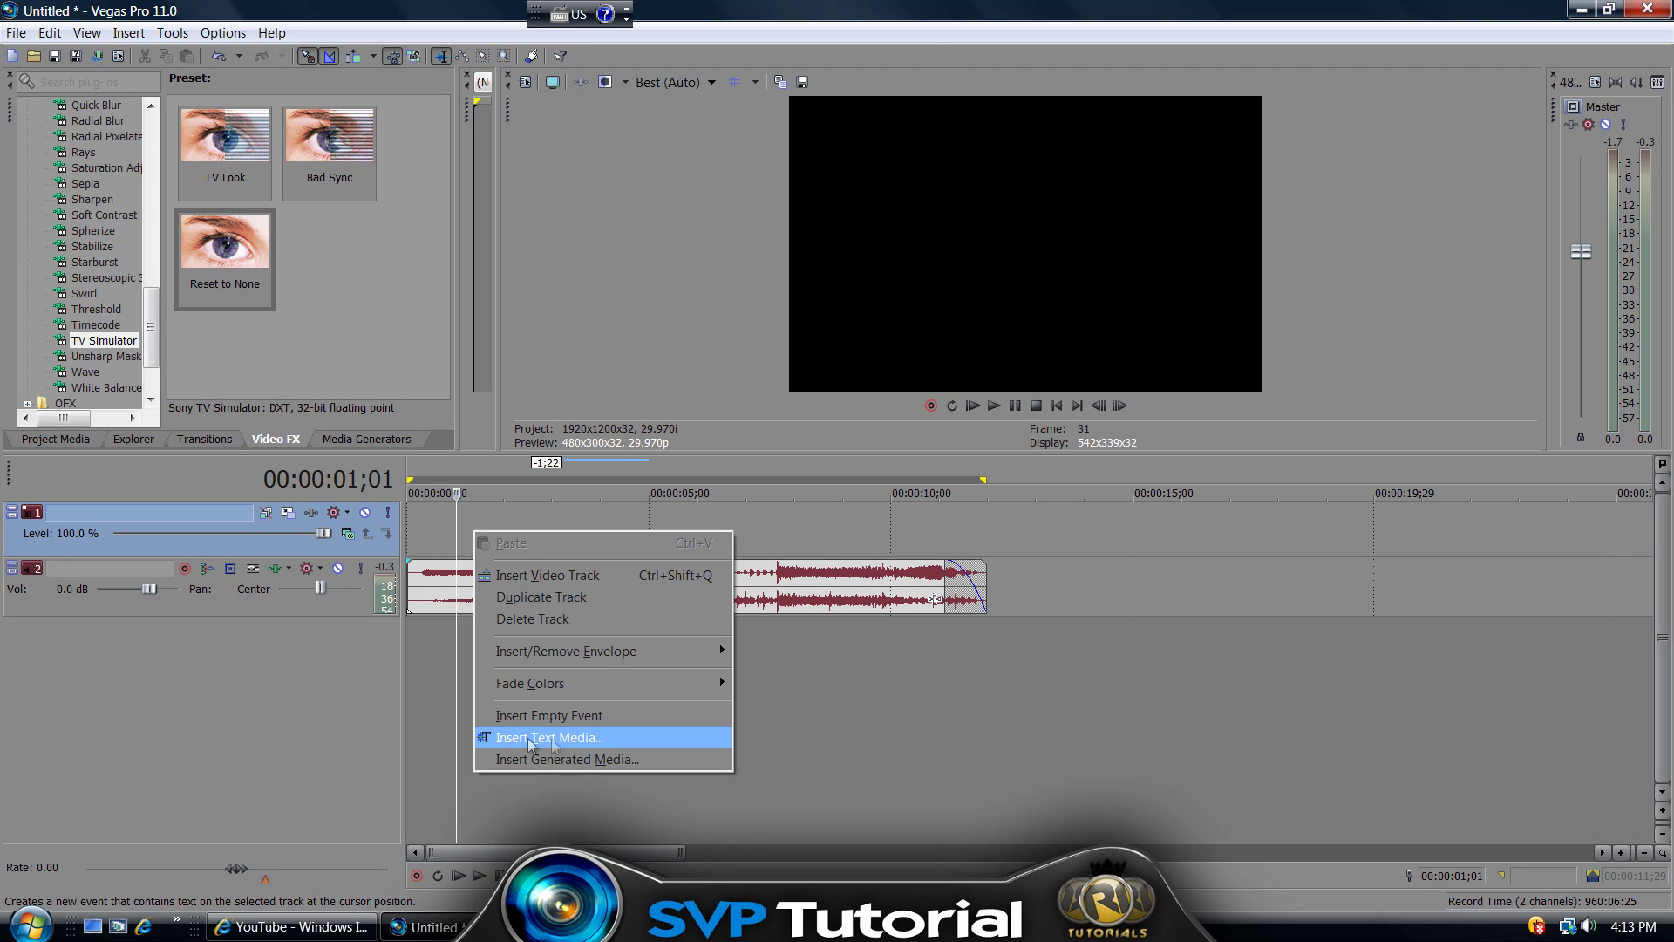
left_click(586, 740)
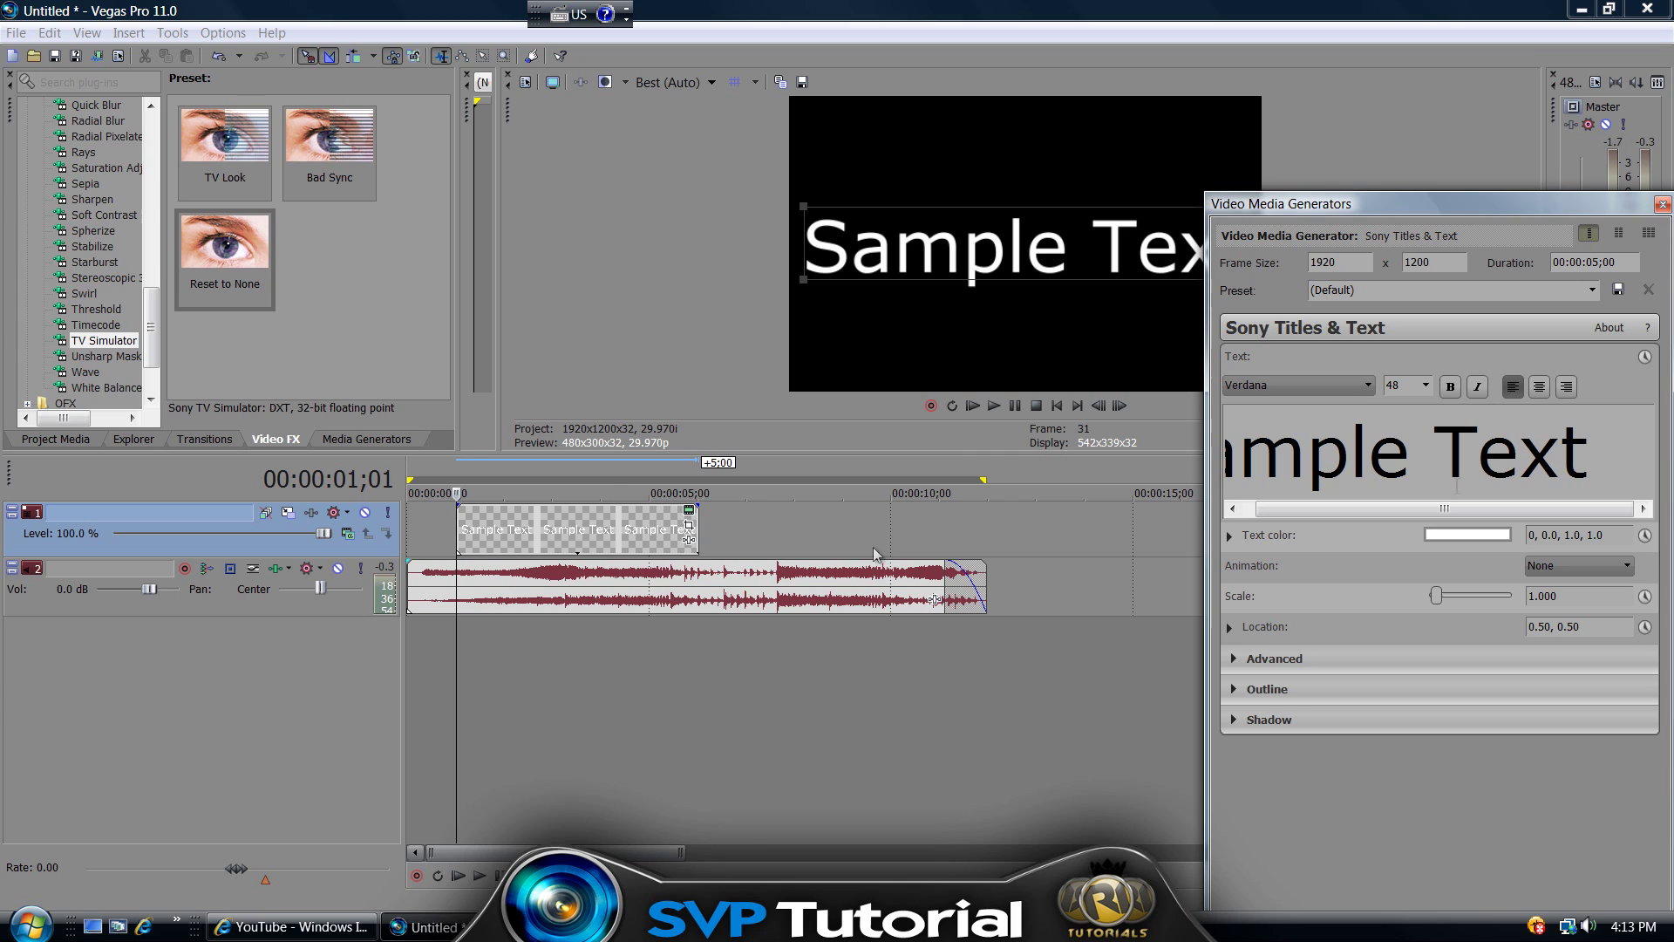
Set the generated text media's duration to 15 seconds and close the media generator window
left_click_drag(1464, 220, 1012, 223)
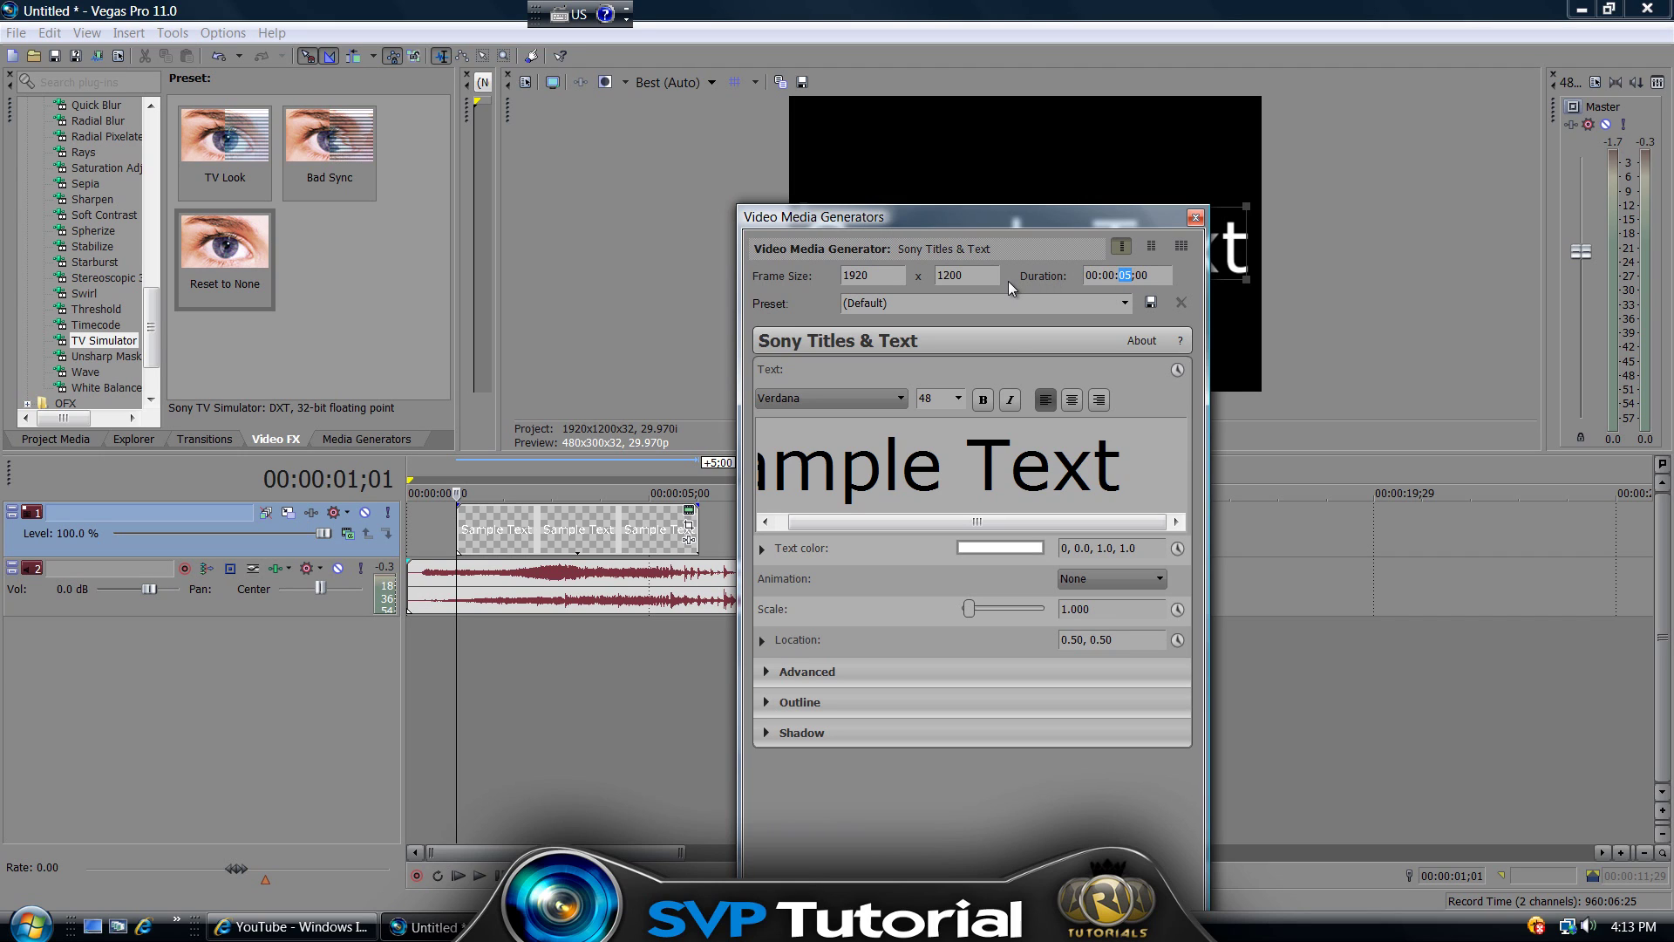
type("15")
left_click(1195, 217)
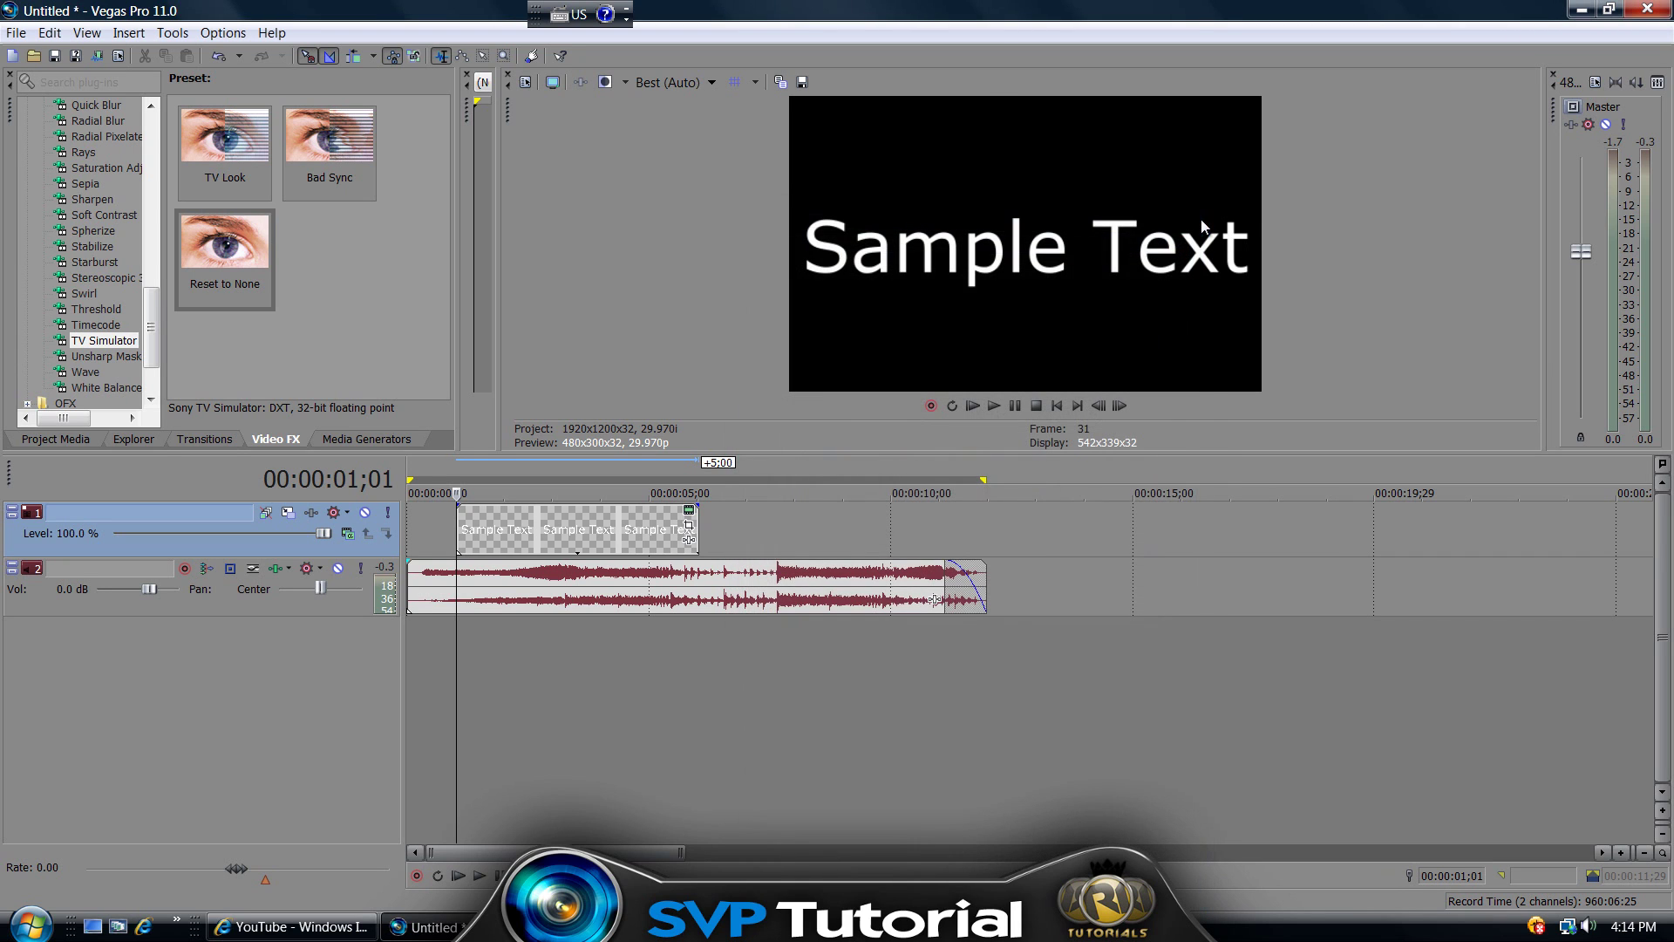
Extend both ends of the text event on the timeline so it spans the full length of the audio
left_click_drag(697, 534, 985, 533)
left_click_drag(458, 533, 407, 534)
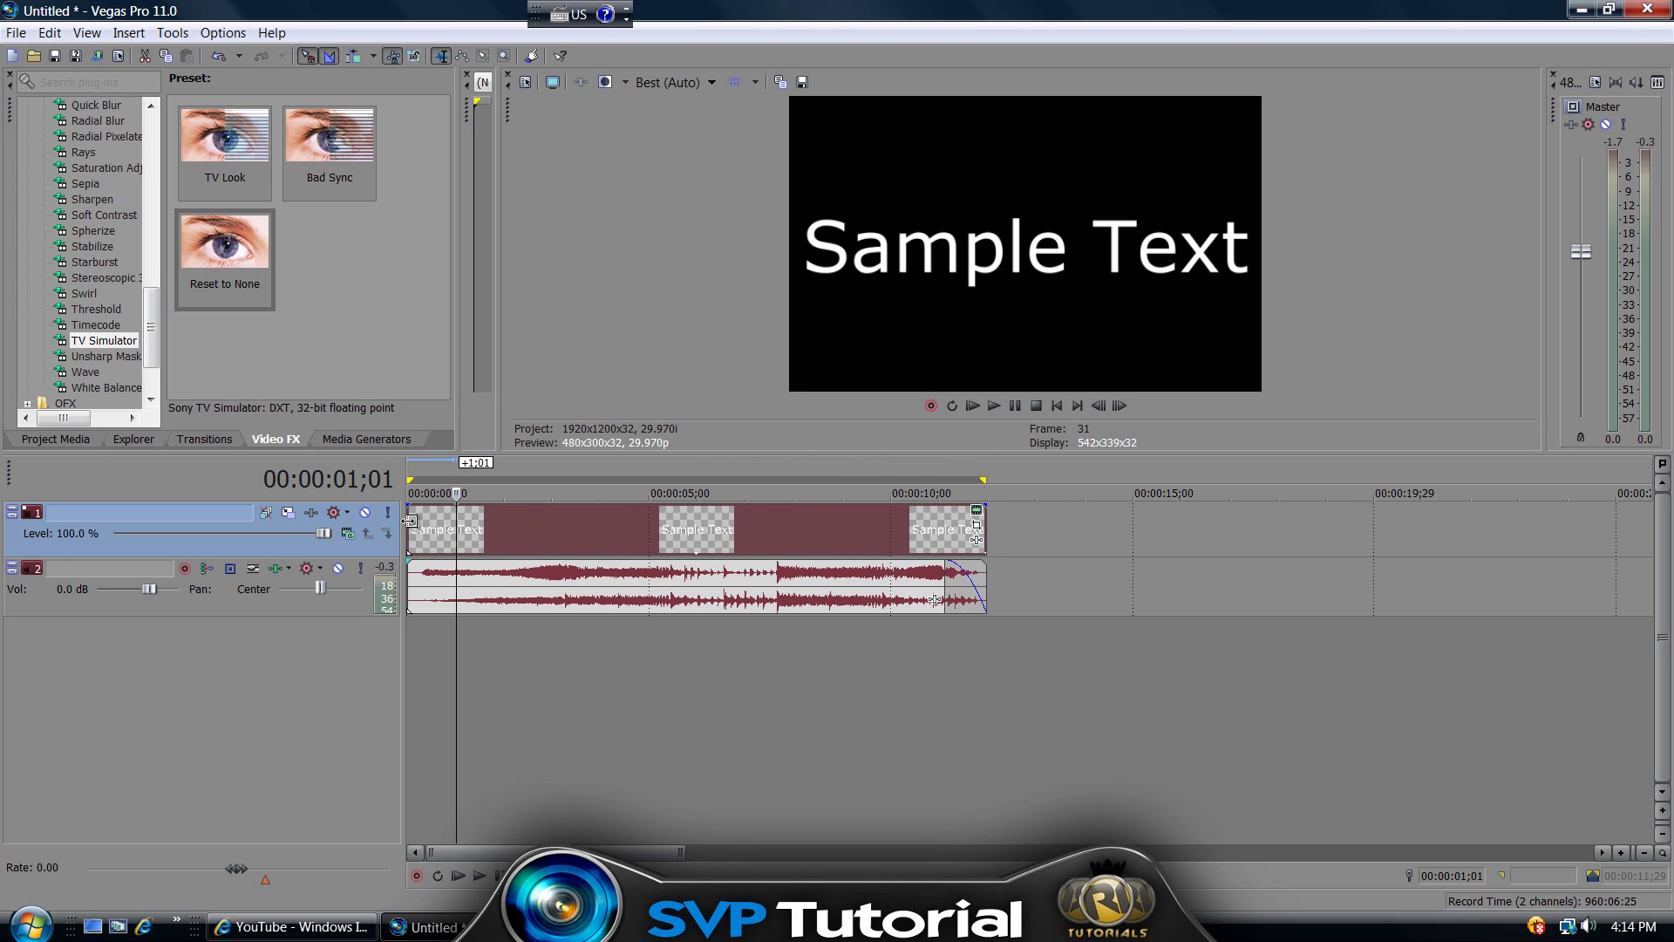
Trim the text event's start back to 00:00:01;01 and place the playhead at 00:00:04;17
left_click_drag(410, 523, 450, 518)
left_click(488, 523)
left_click(628, 523)
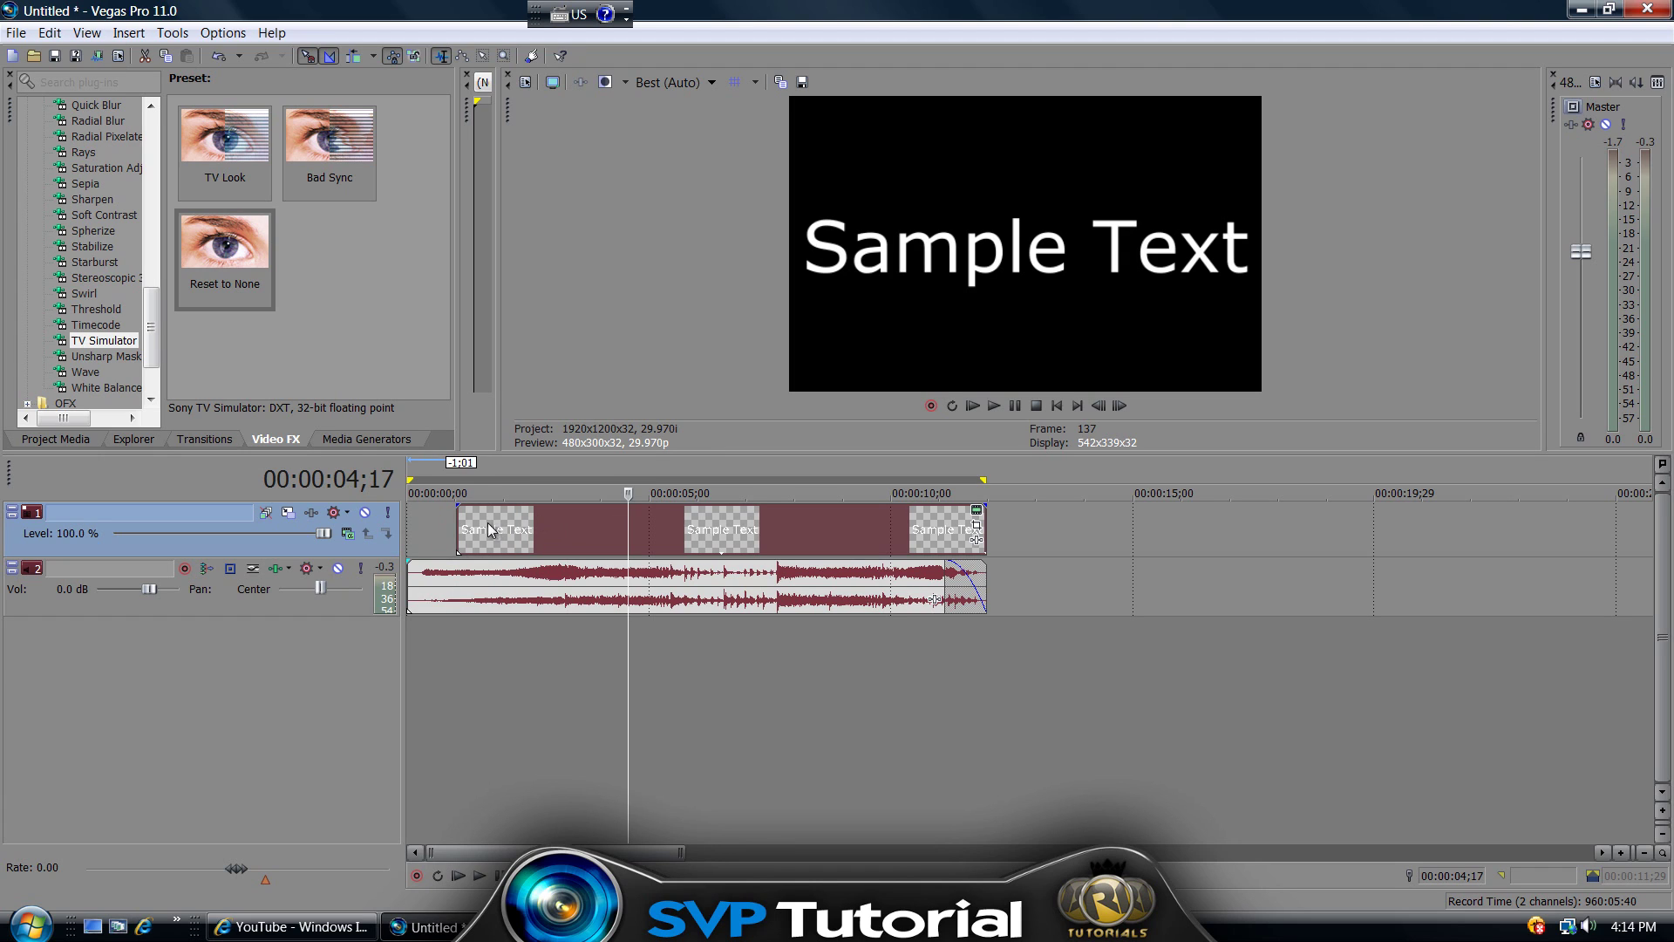
Play the audio from around 00:00:01 to 00:00:04 to locate the beat where the text should appear
left_click(456, 528)
key("space")
left_click(497, 875)
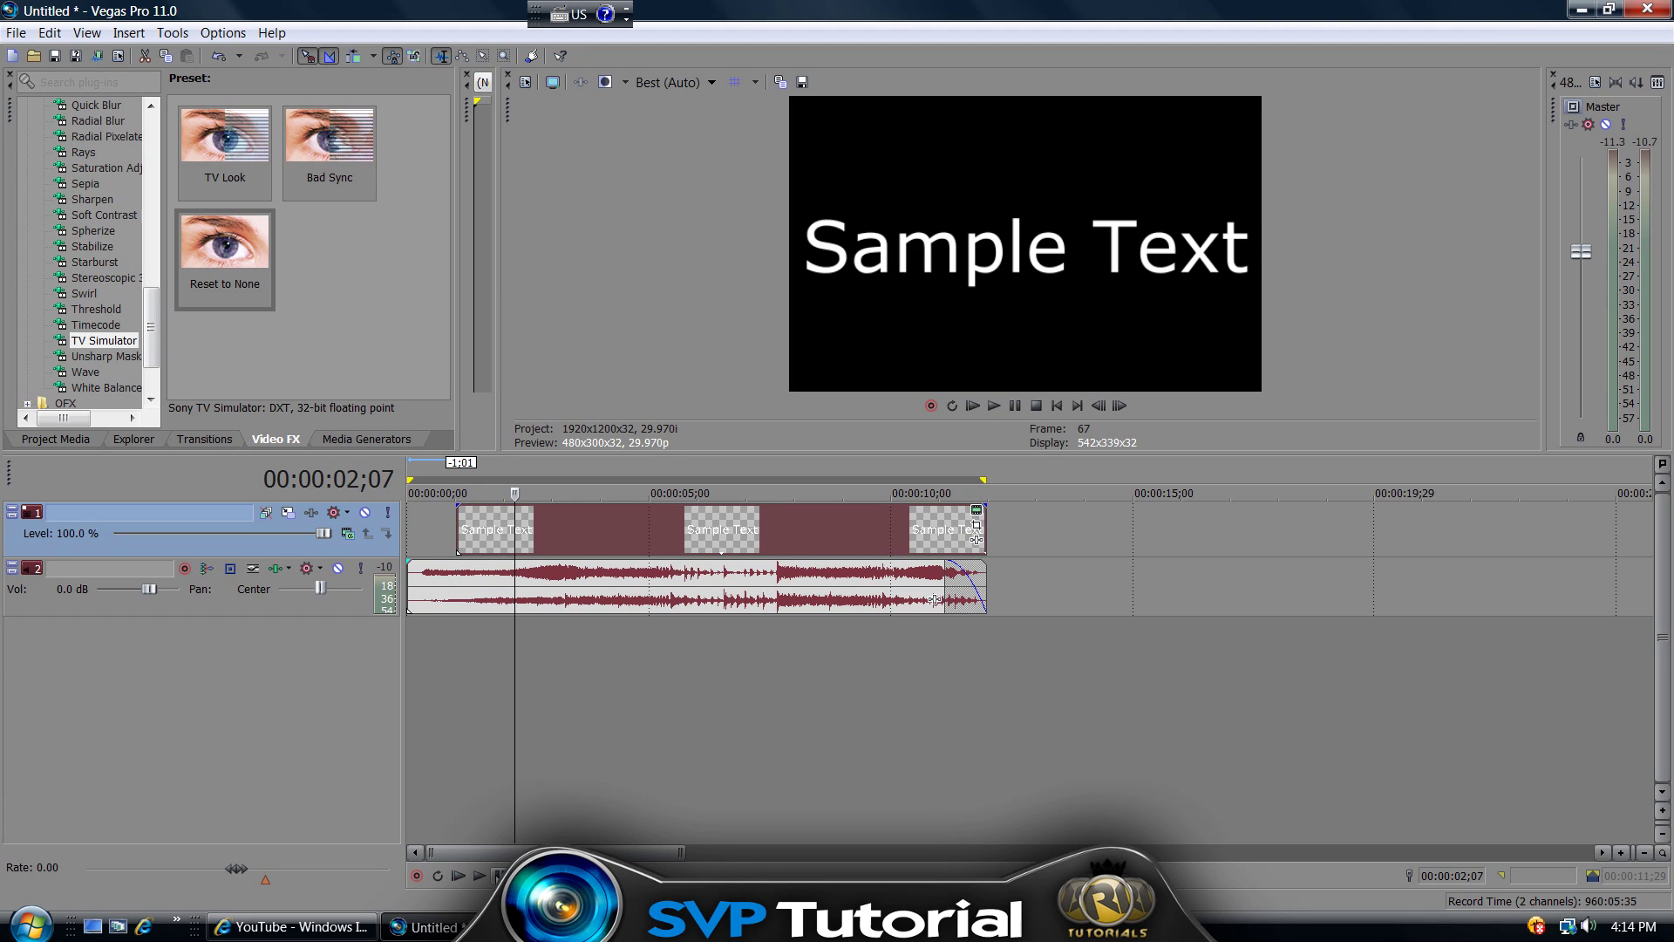
key("space")
key("Return")
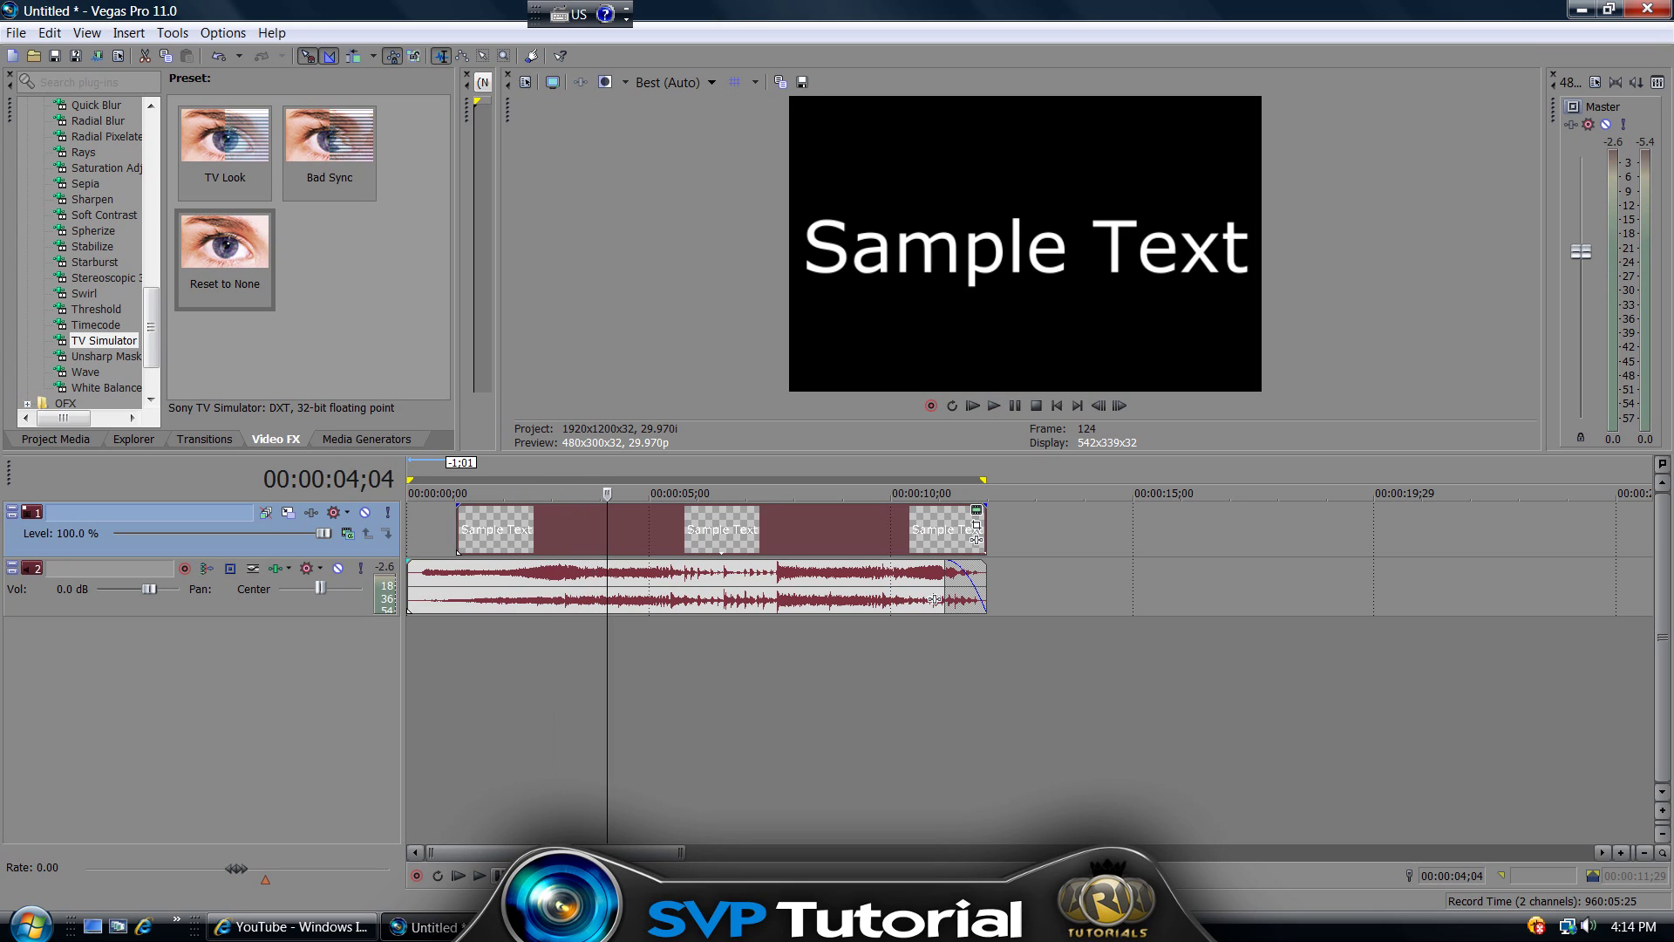
left_click(521, 601)
key("space")
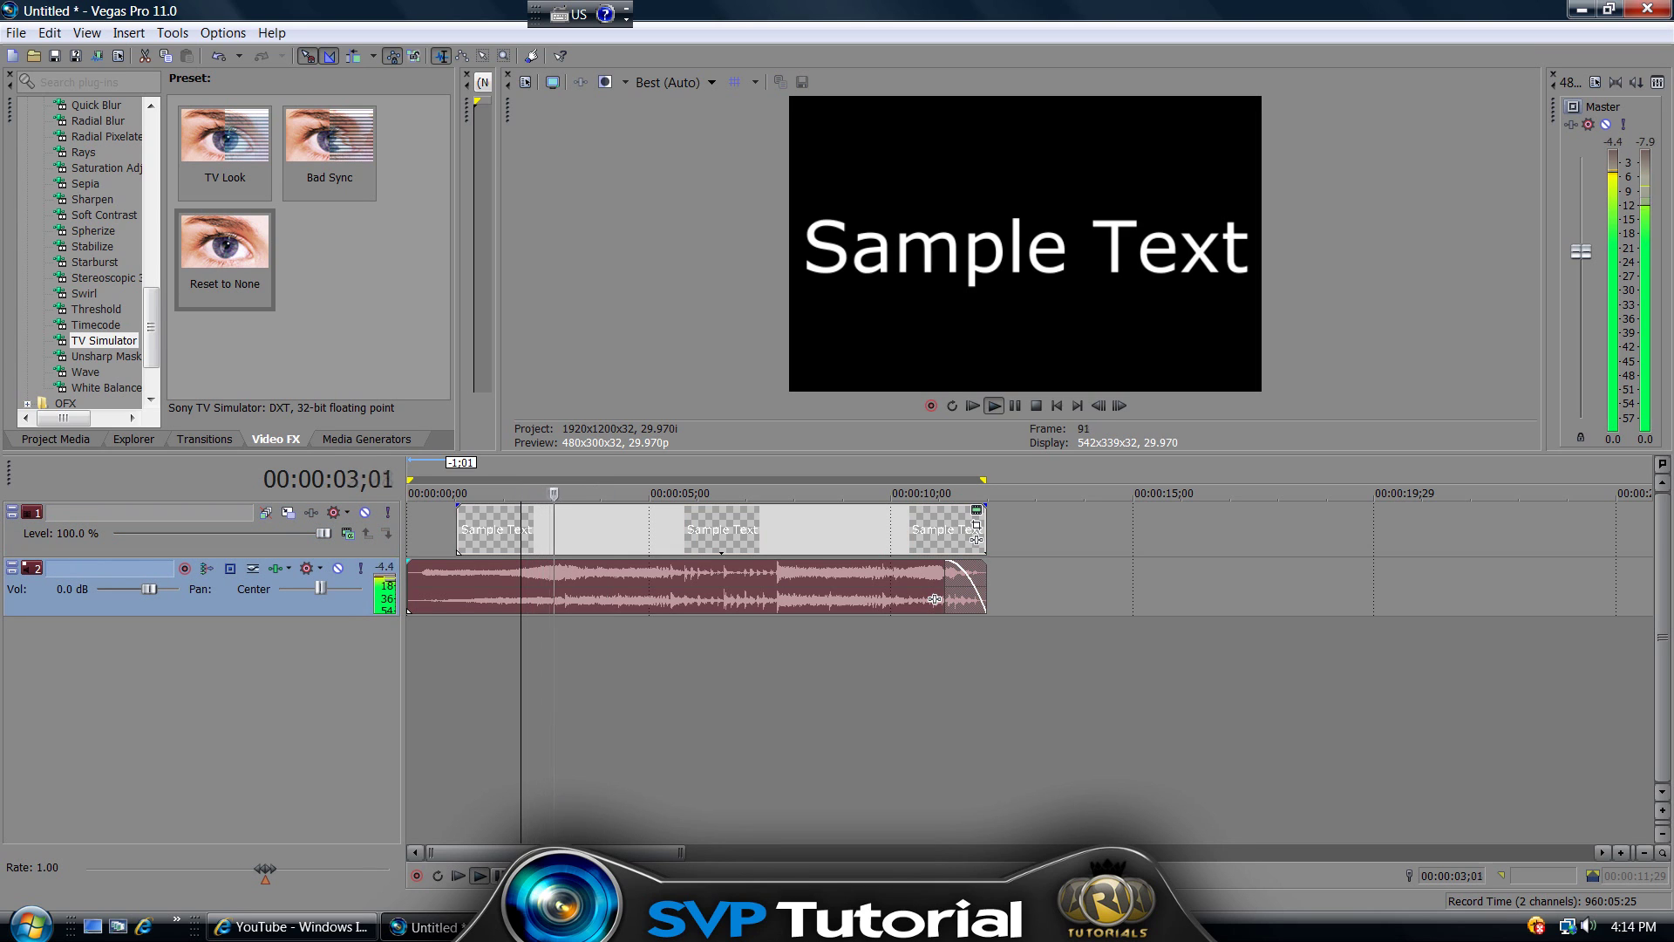
key("Return")
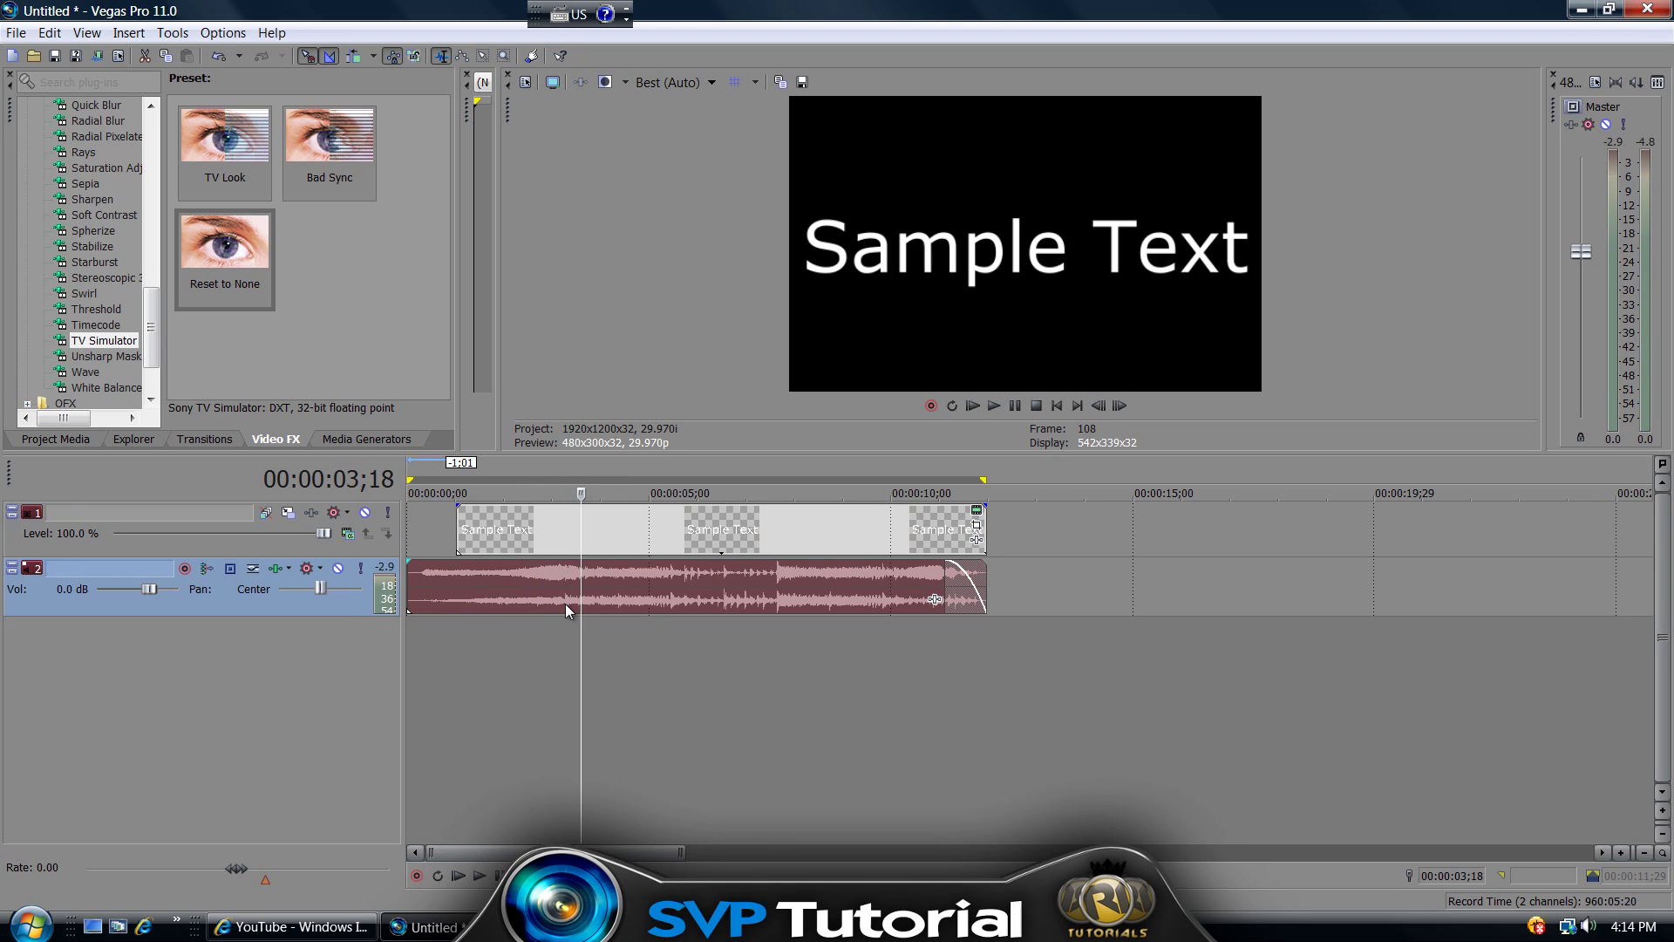
left_click(565, 604)
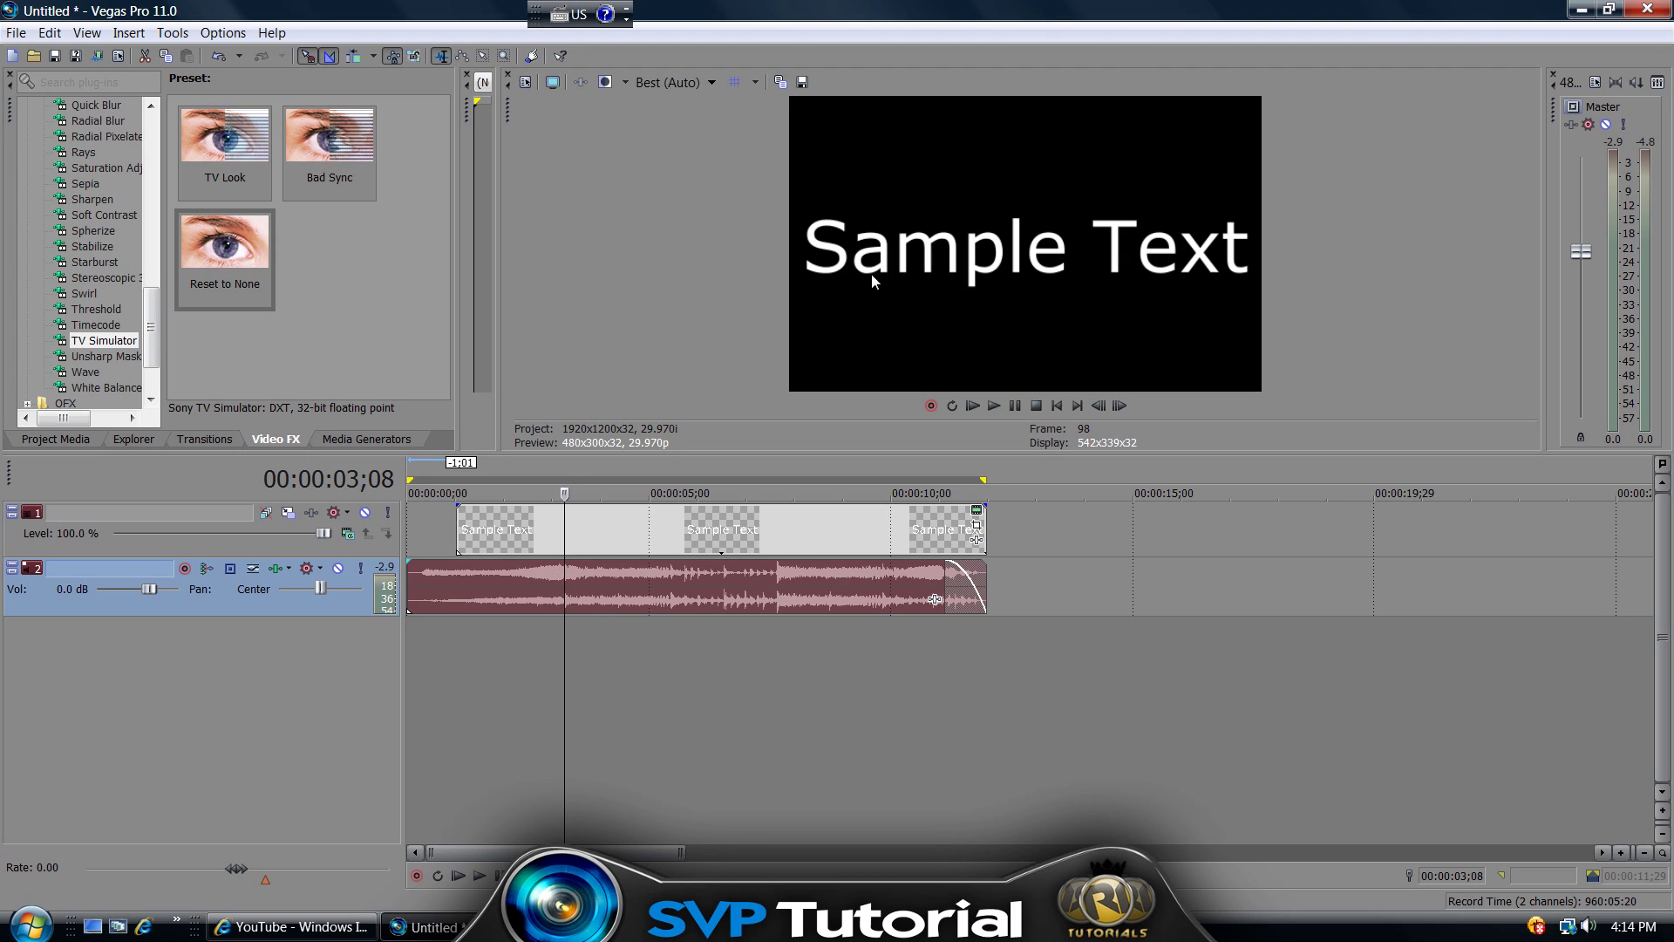
Split the text event at 00:00:03;08 and delete the part before the split
left_click(562, 524)
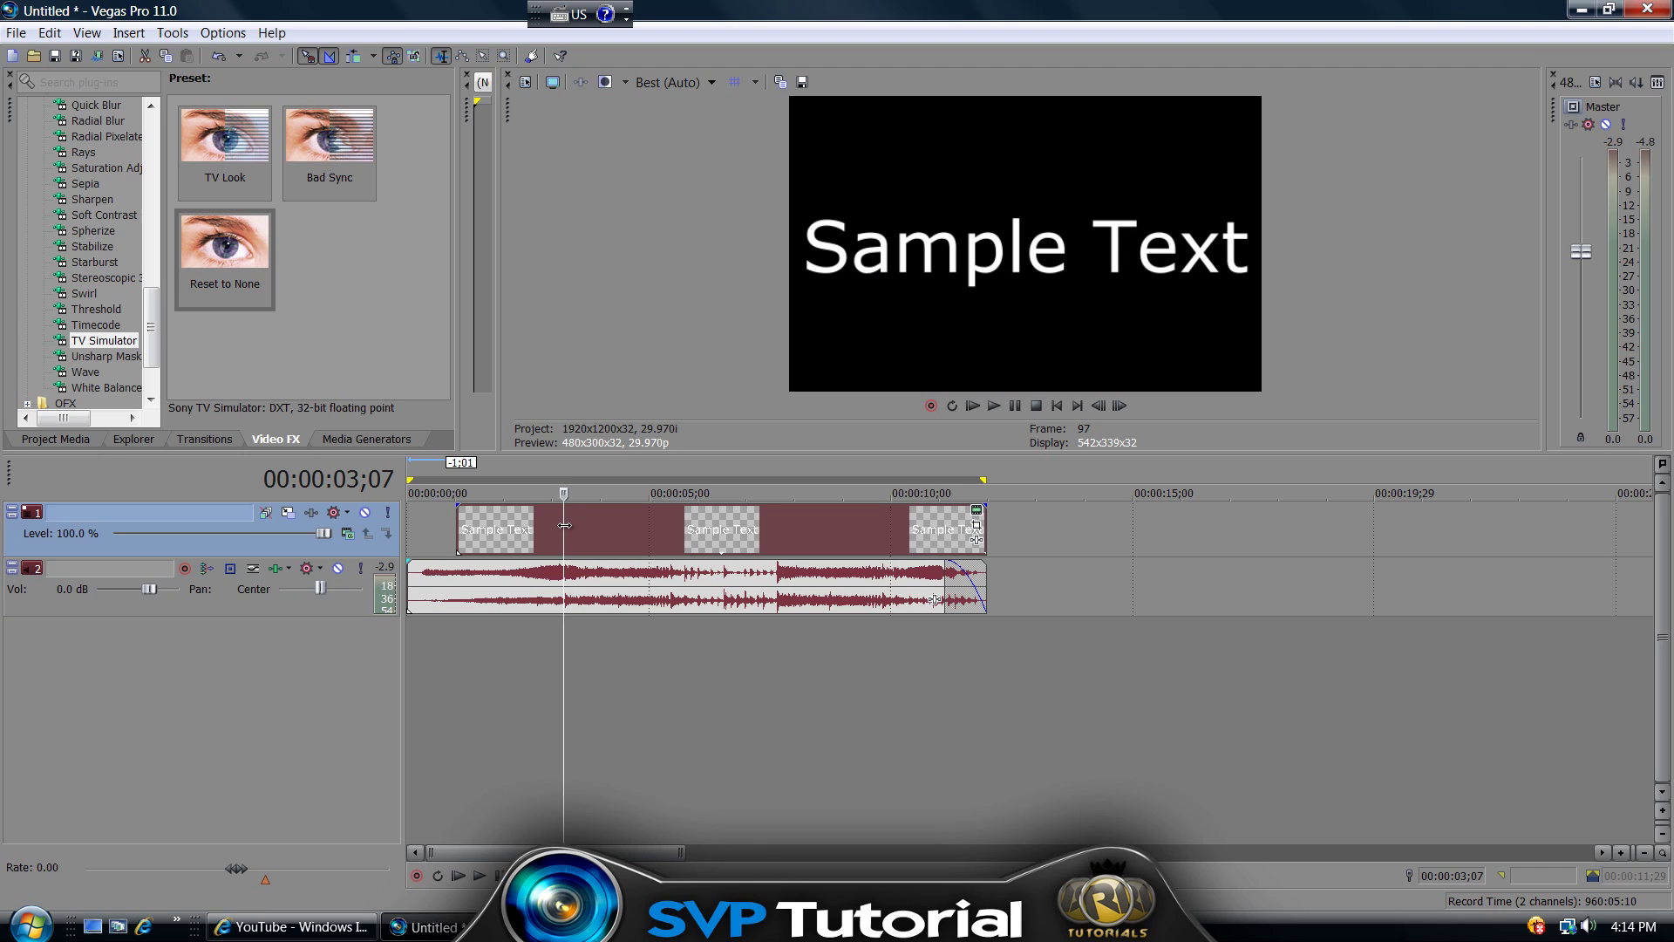
left_click(567, 527)
key("s")
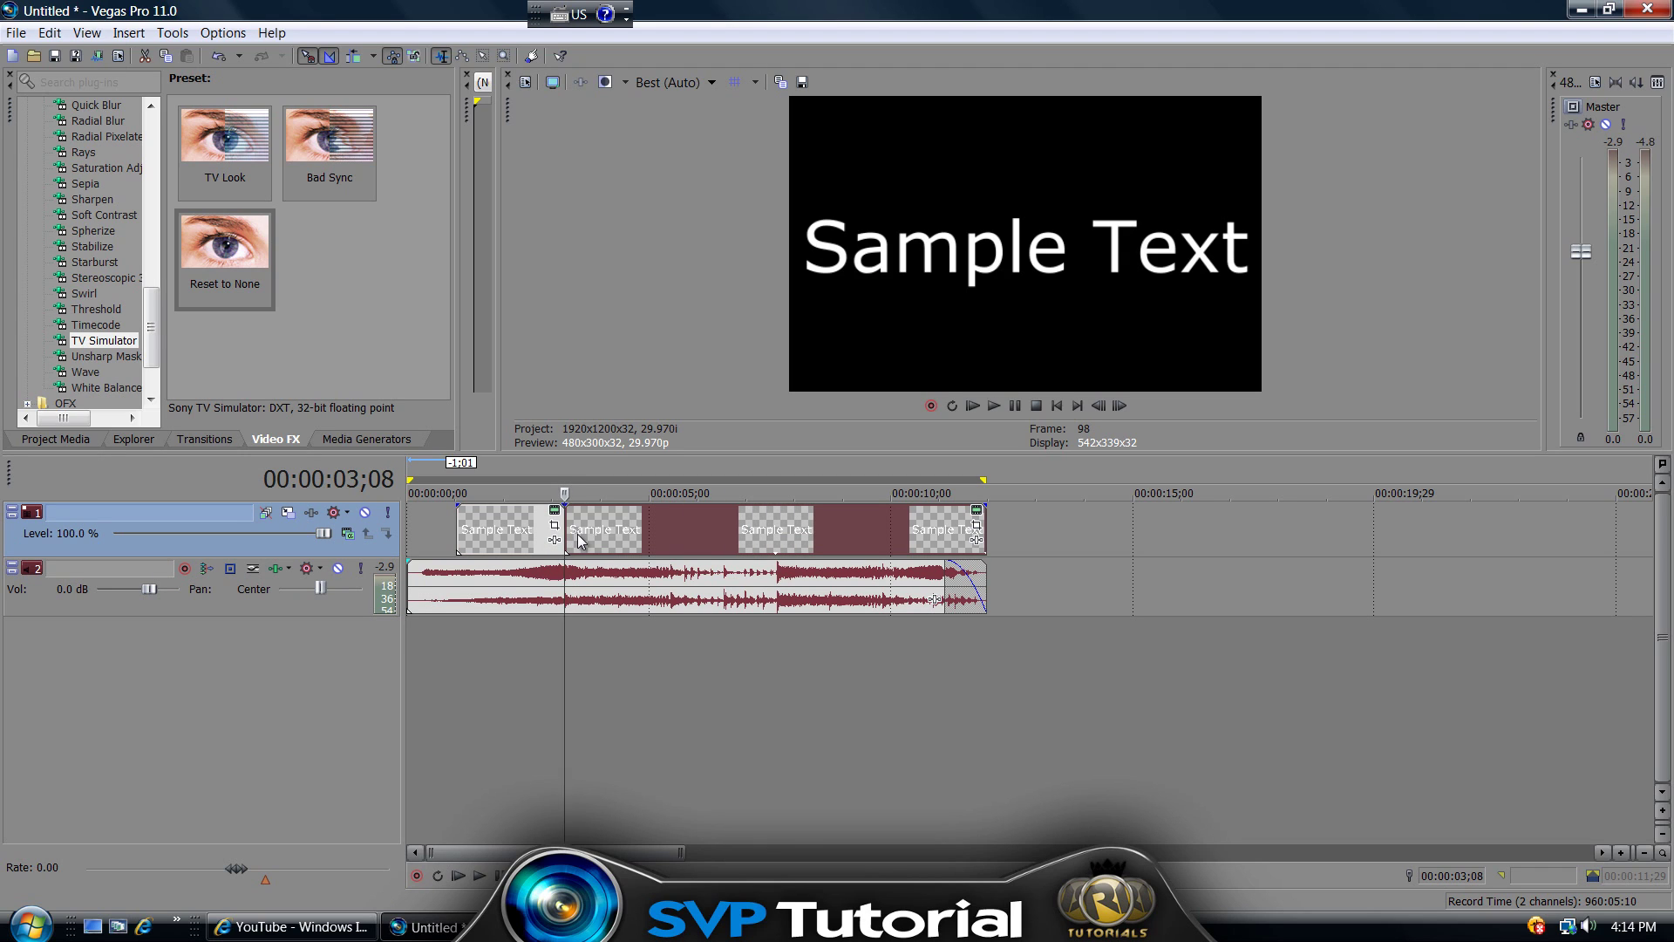
left_click(497, 533)
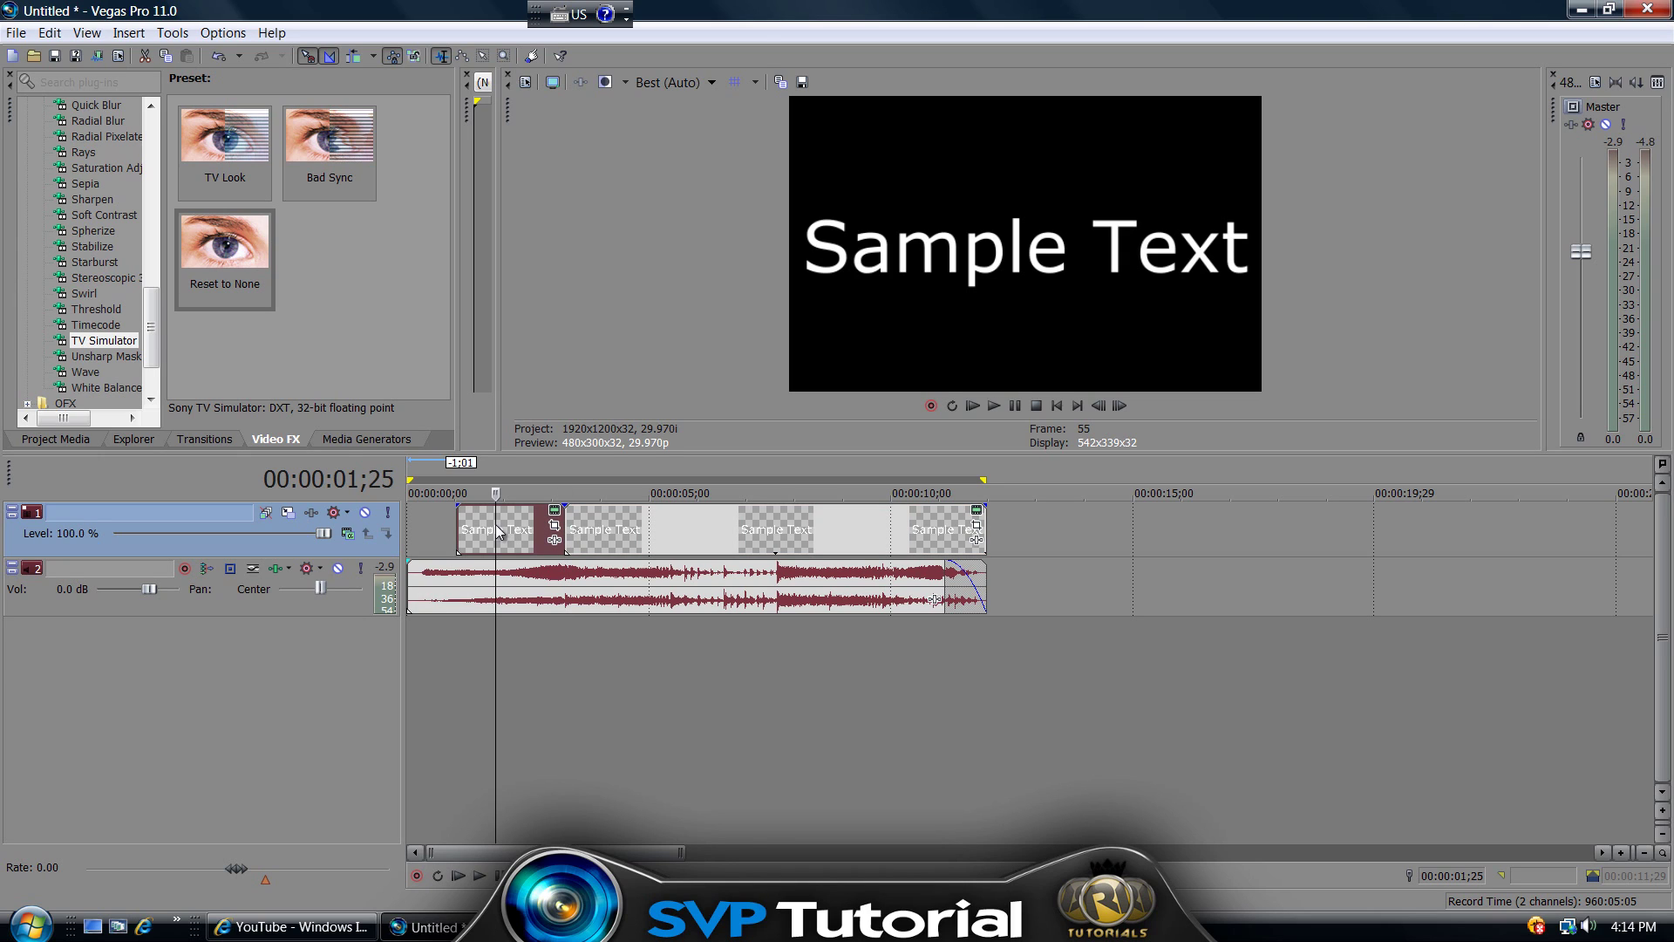
key("Delete")
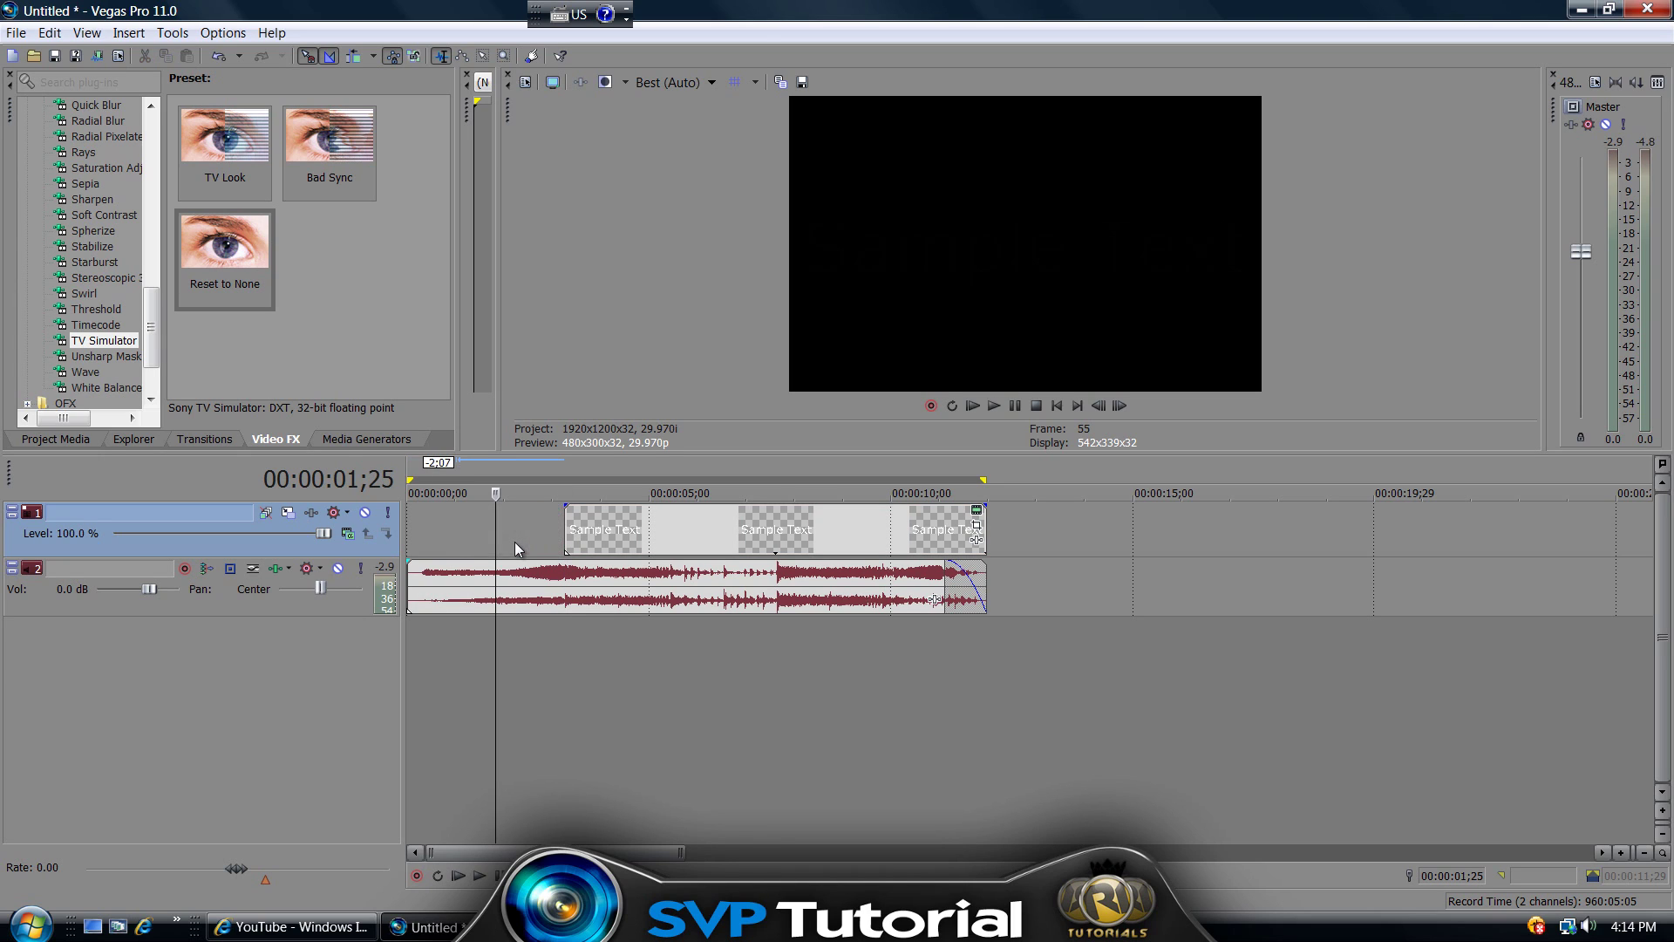
Apply the TV Simulator effect with the Reset to None preset to the text event
left_click(627, 534)
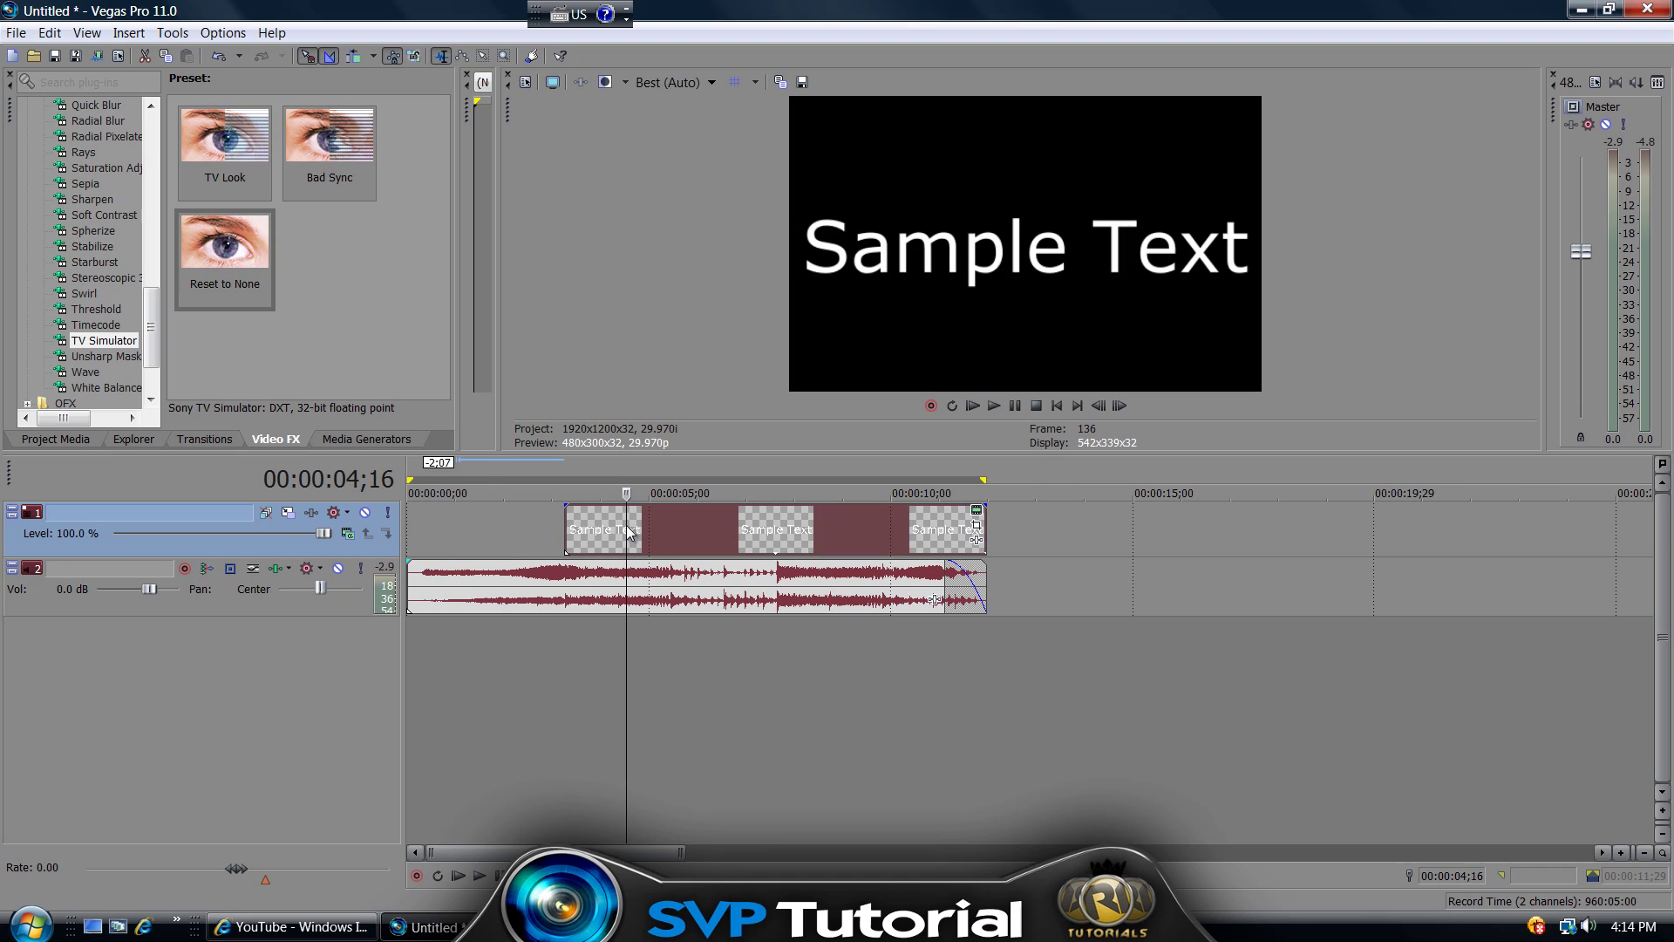
left_click(823, 516)
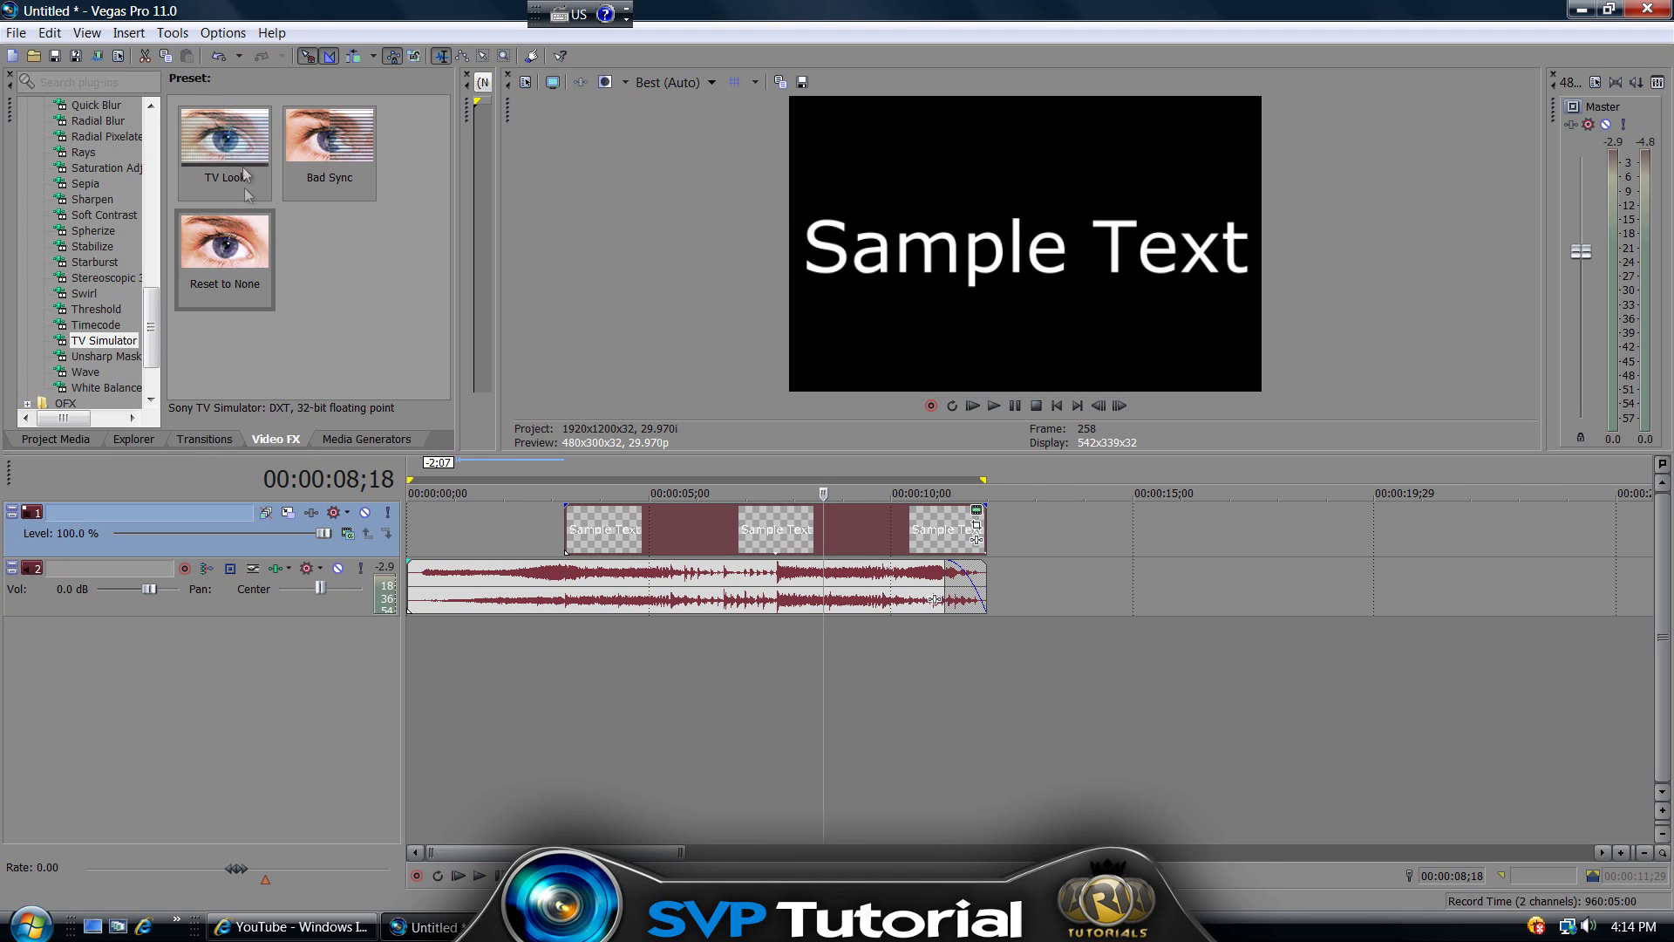
left_click(90, 342)
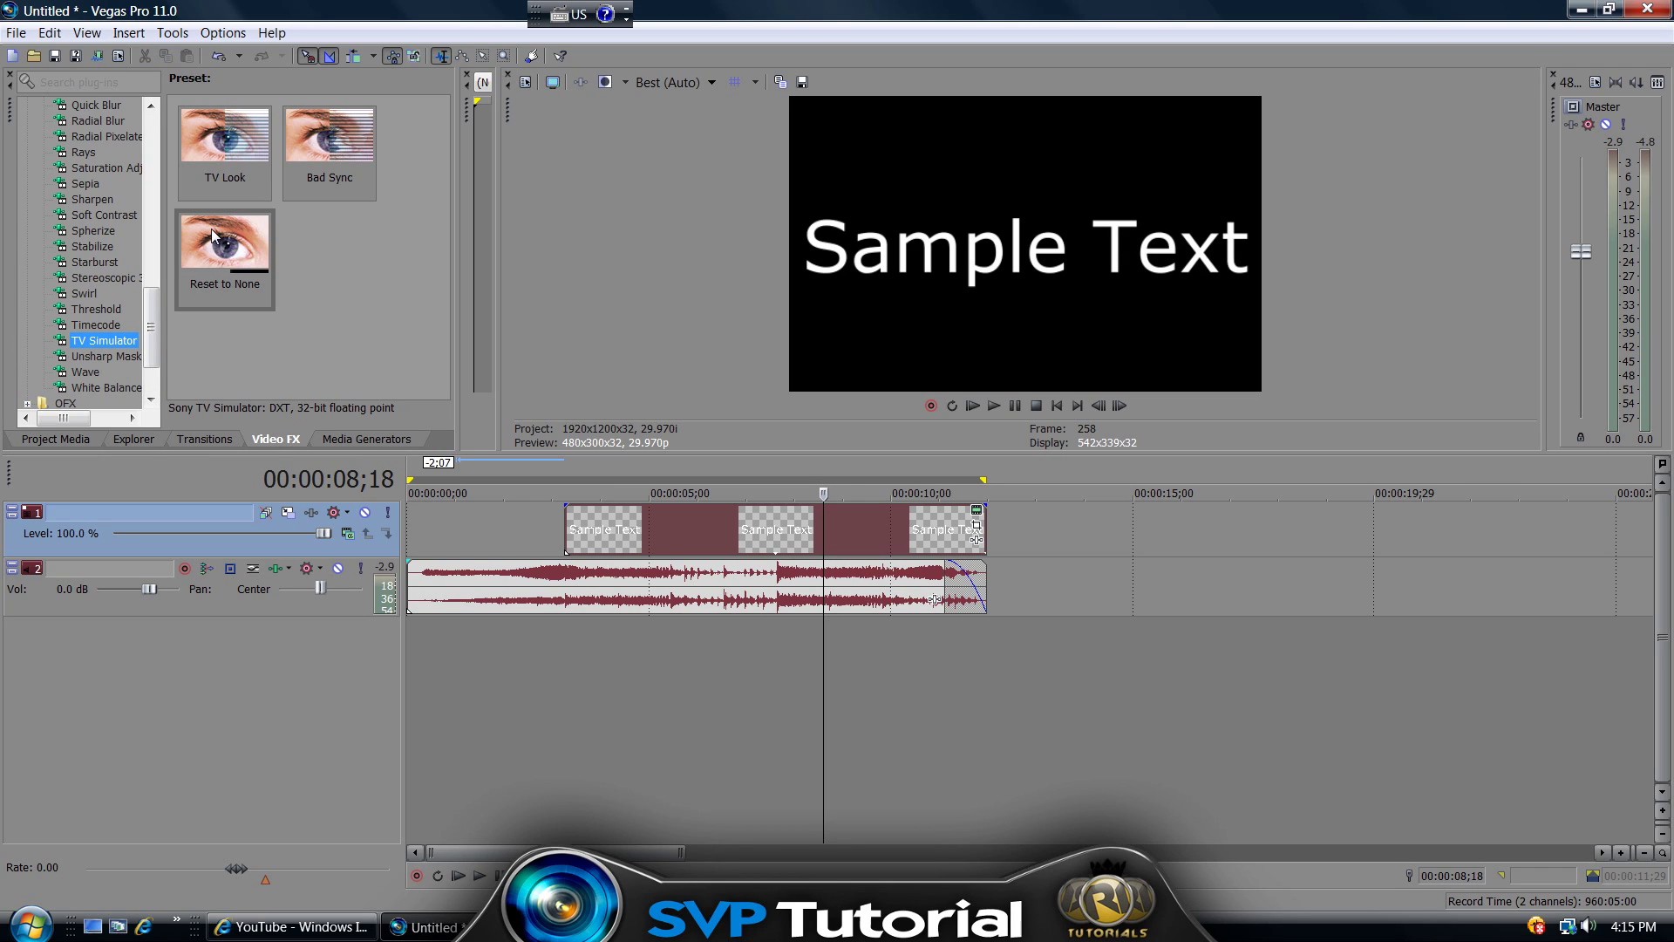
left_click_drag(222, 251, 760, 529)
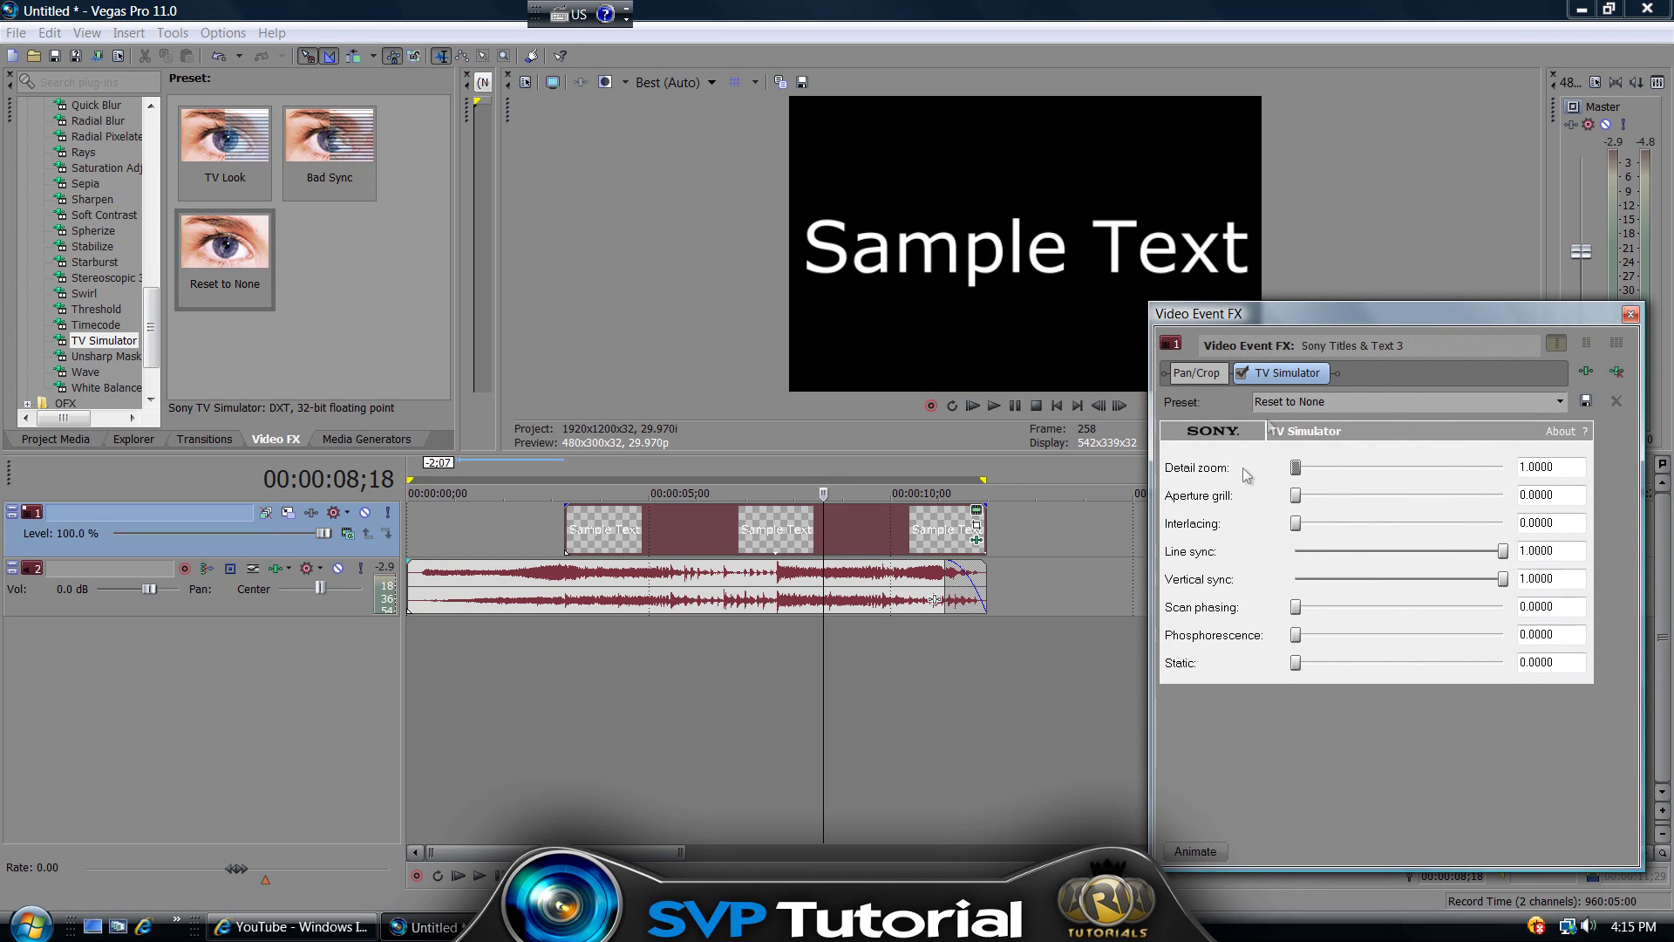
left_click_drag(1296, 307, 1238, 147)
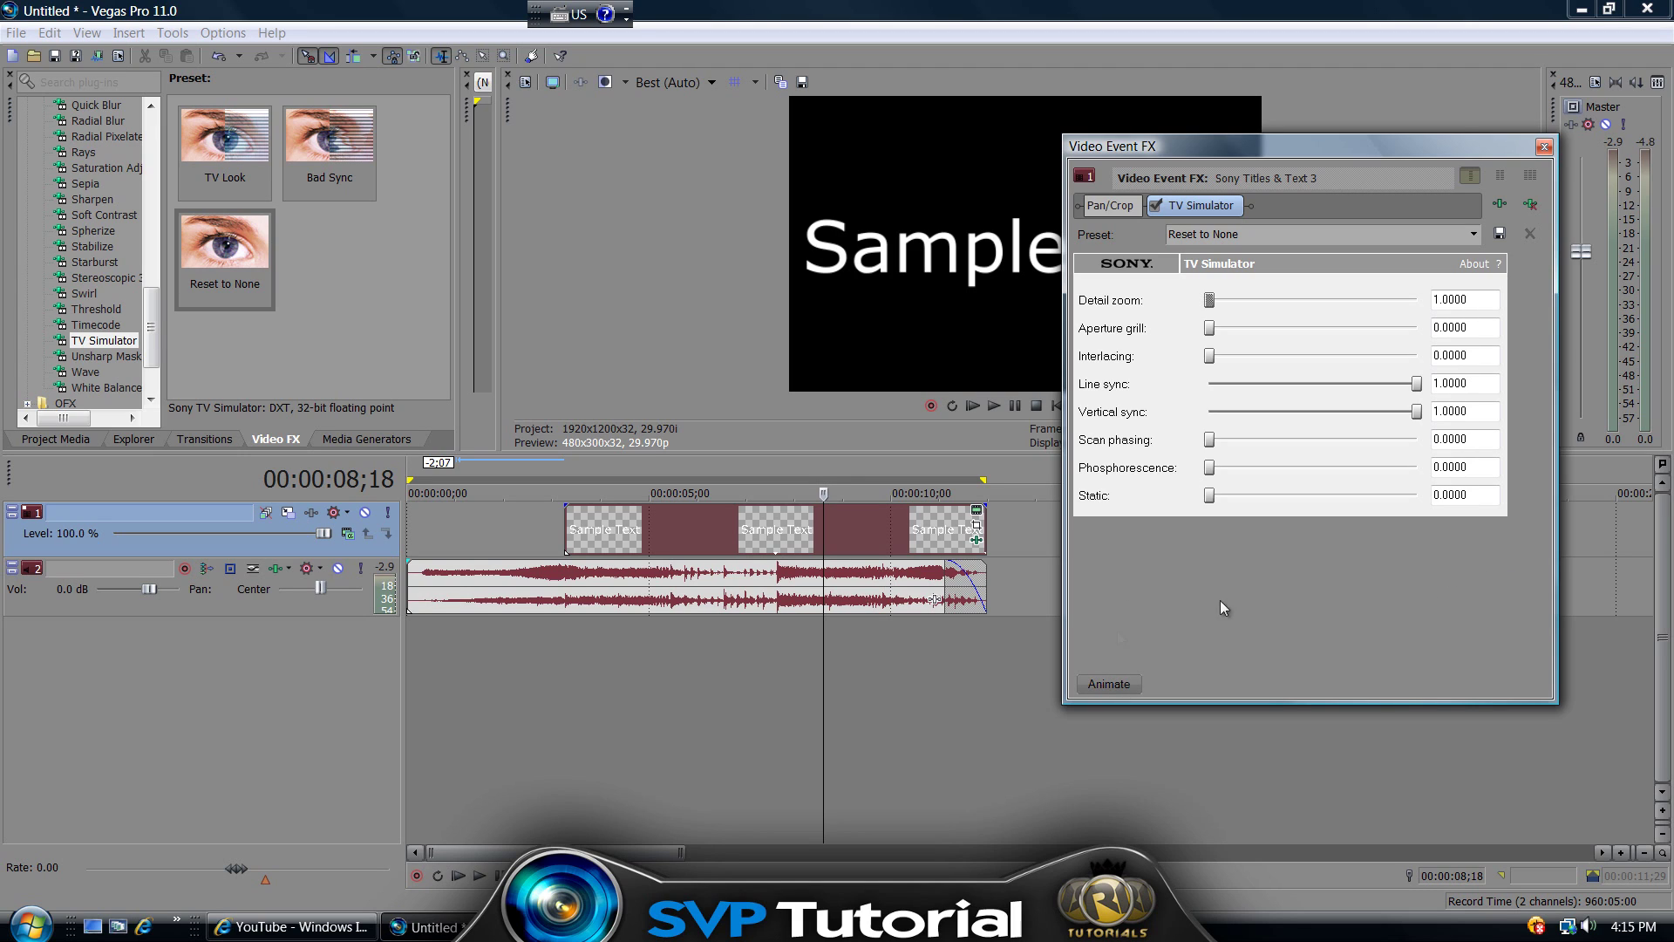
Enable keyframe animation and, at 00:00:00;09, set Aperture grill to 0.3060, Interlacing to 0.1040 and Line sync to 0.0000
left_click(1123, 683)
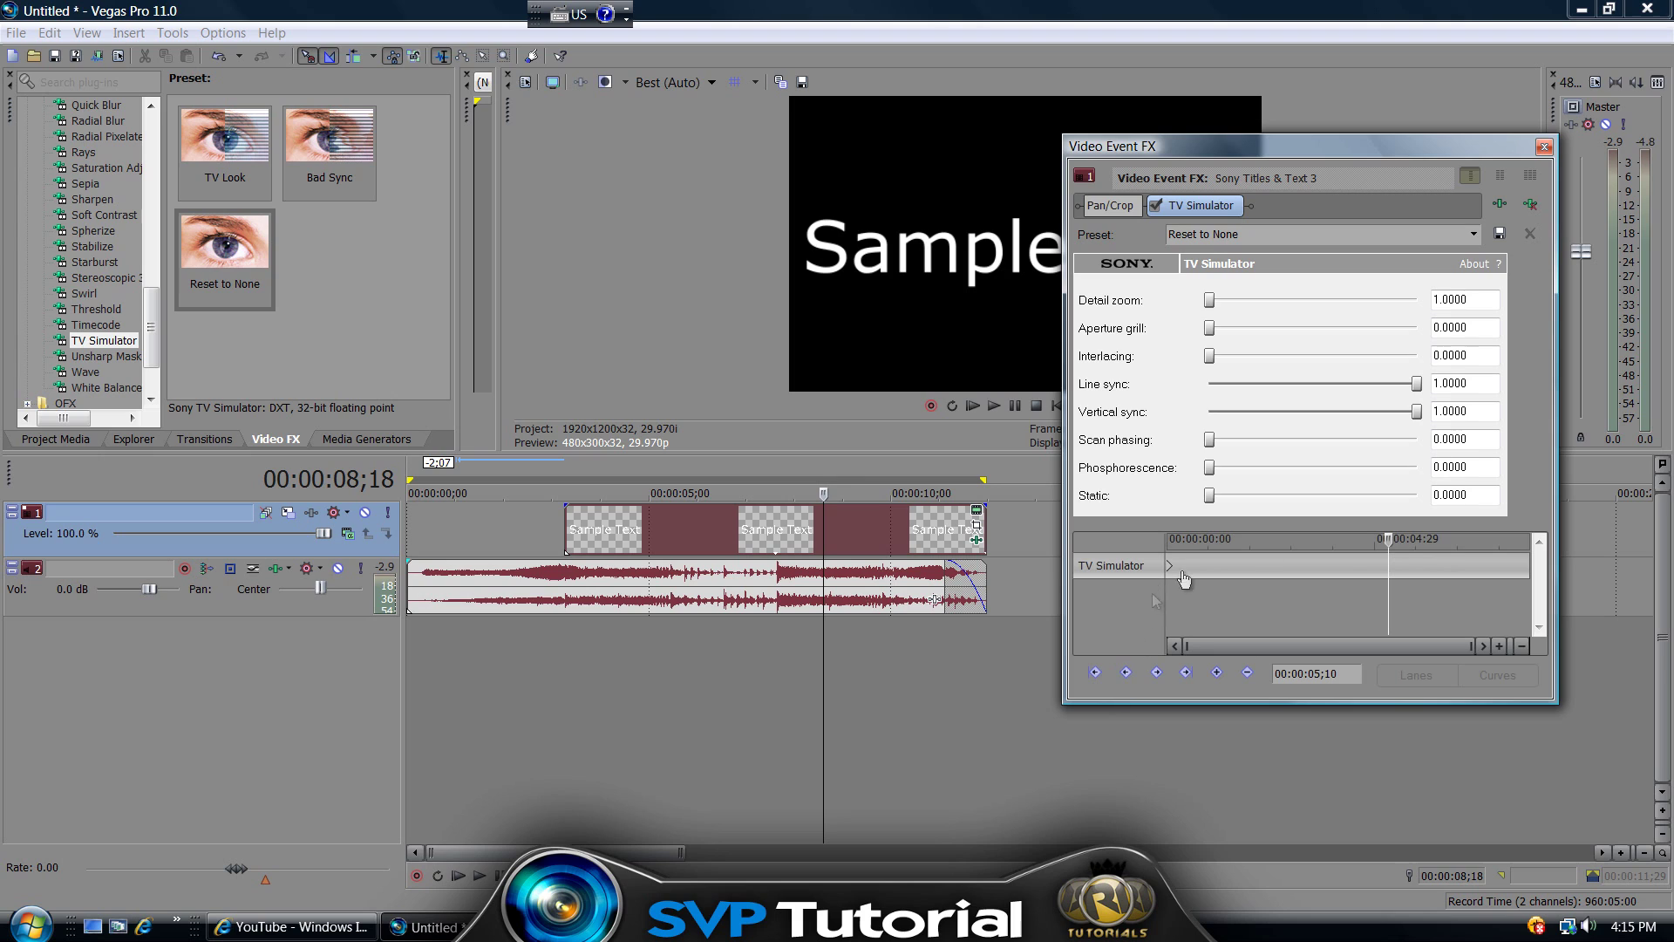
left_click_drag(1388, 542, 1117, 541)
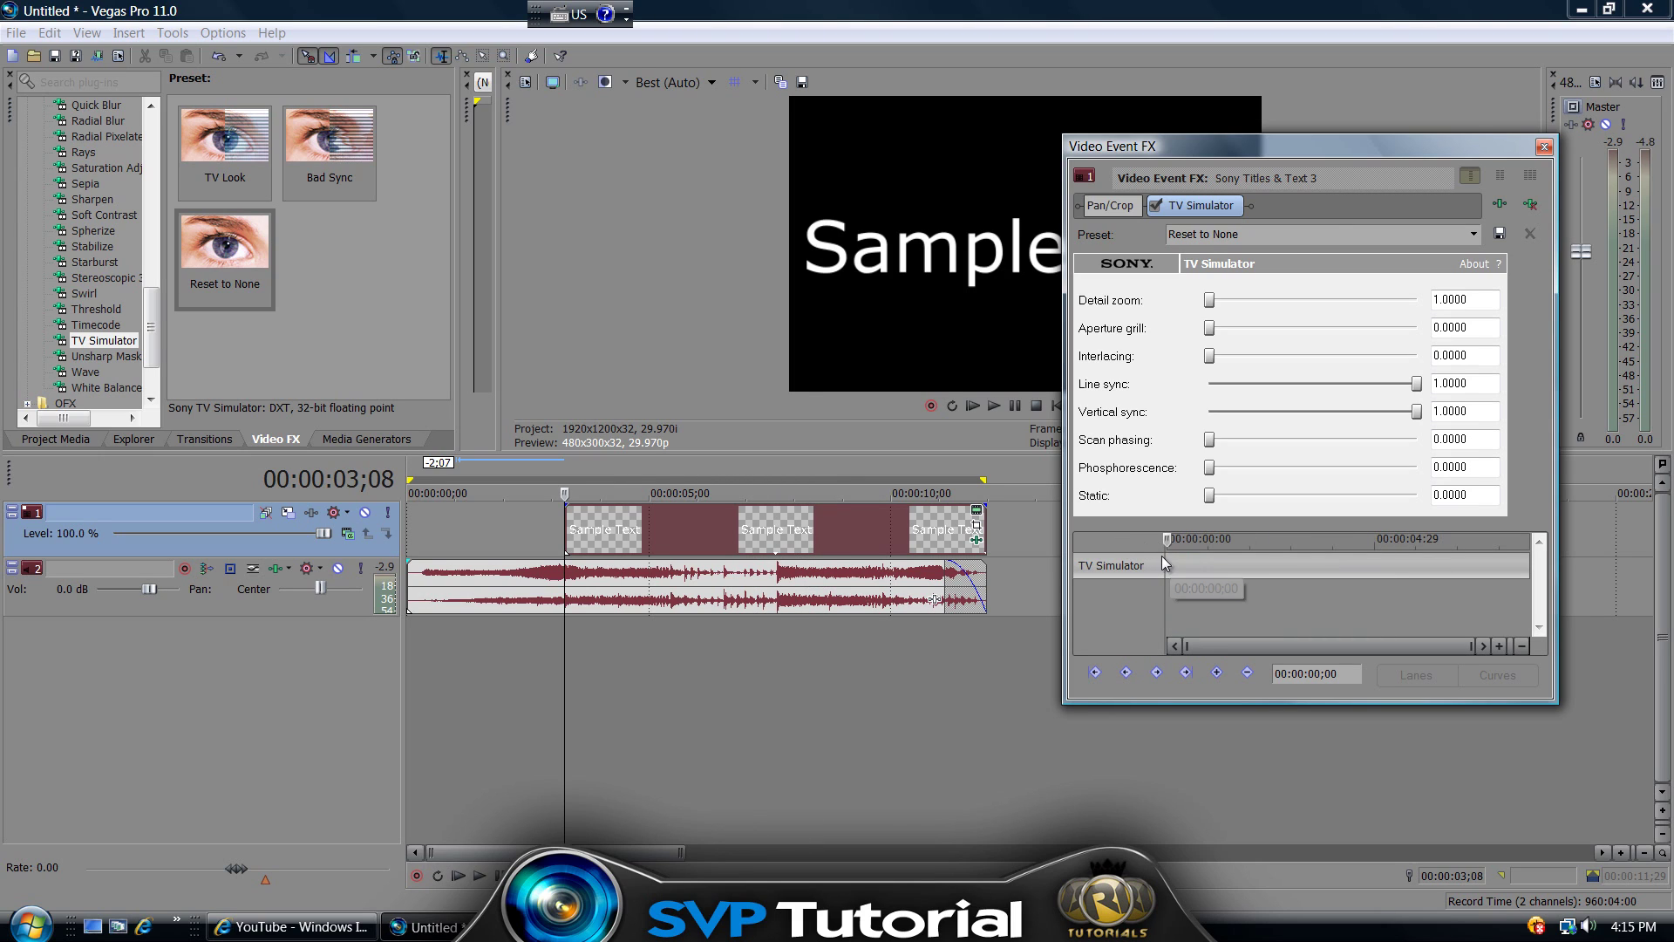
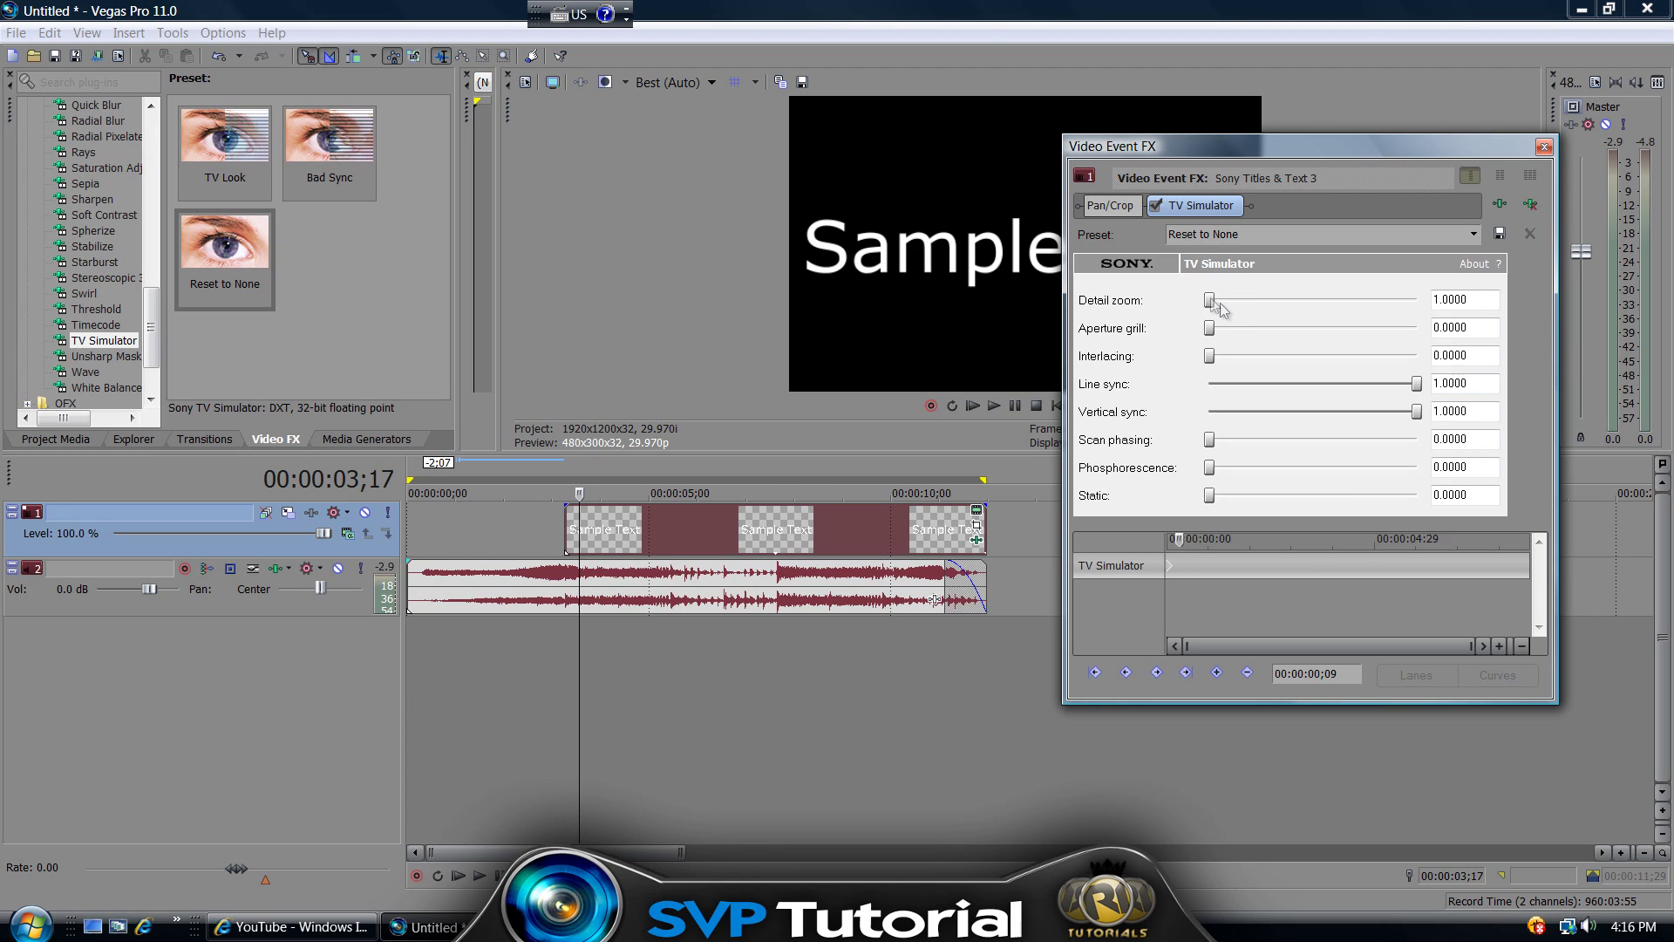
left_click_drag(1211, 301, 1248, 340)
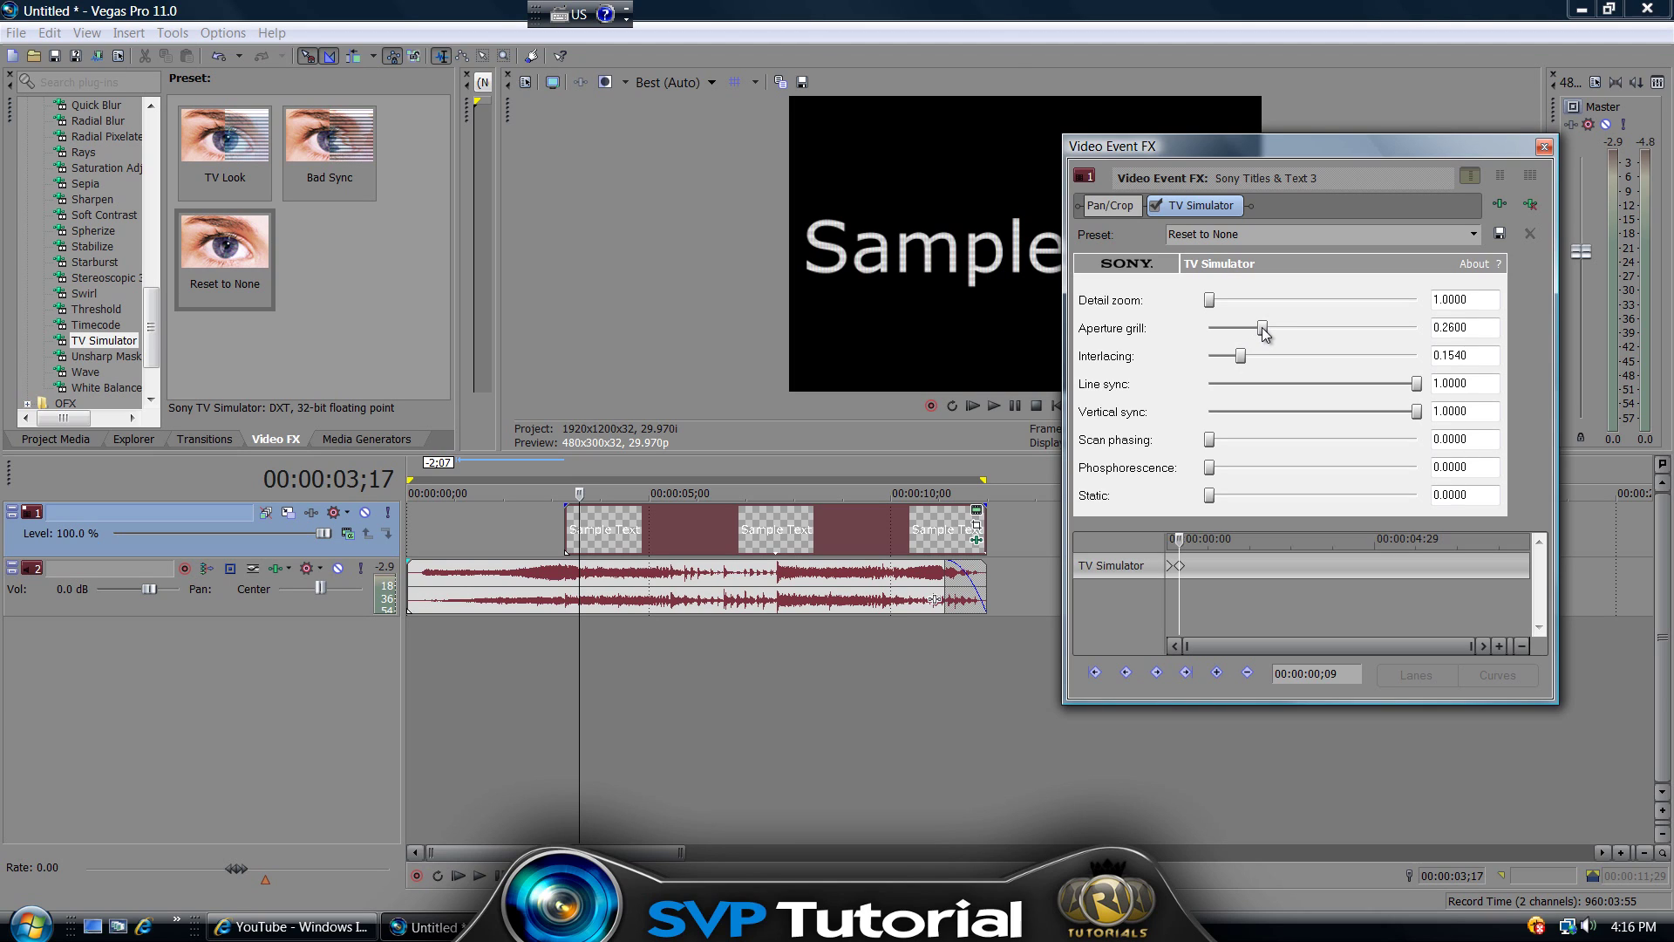
left_click_drag(1262, 329, 1273, 327)
left_click_drag(1243, 365, 1234, 369)
left_click_drag(1415, 383, 1131, 382)
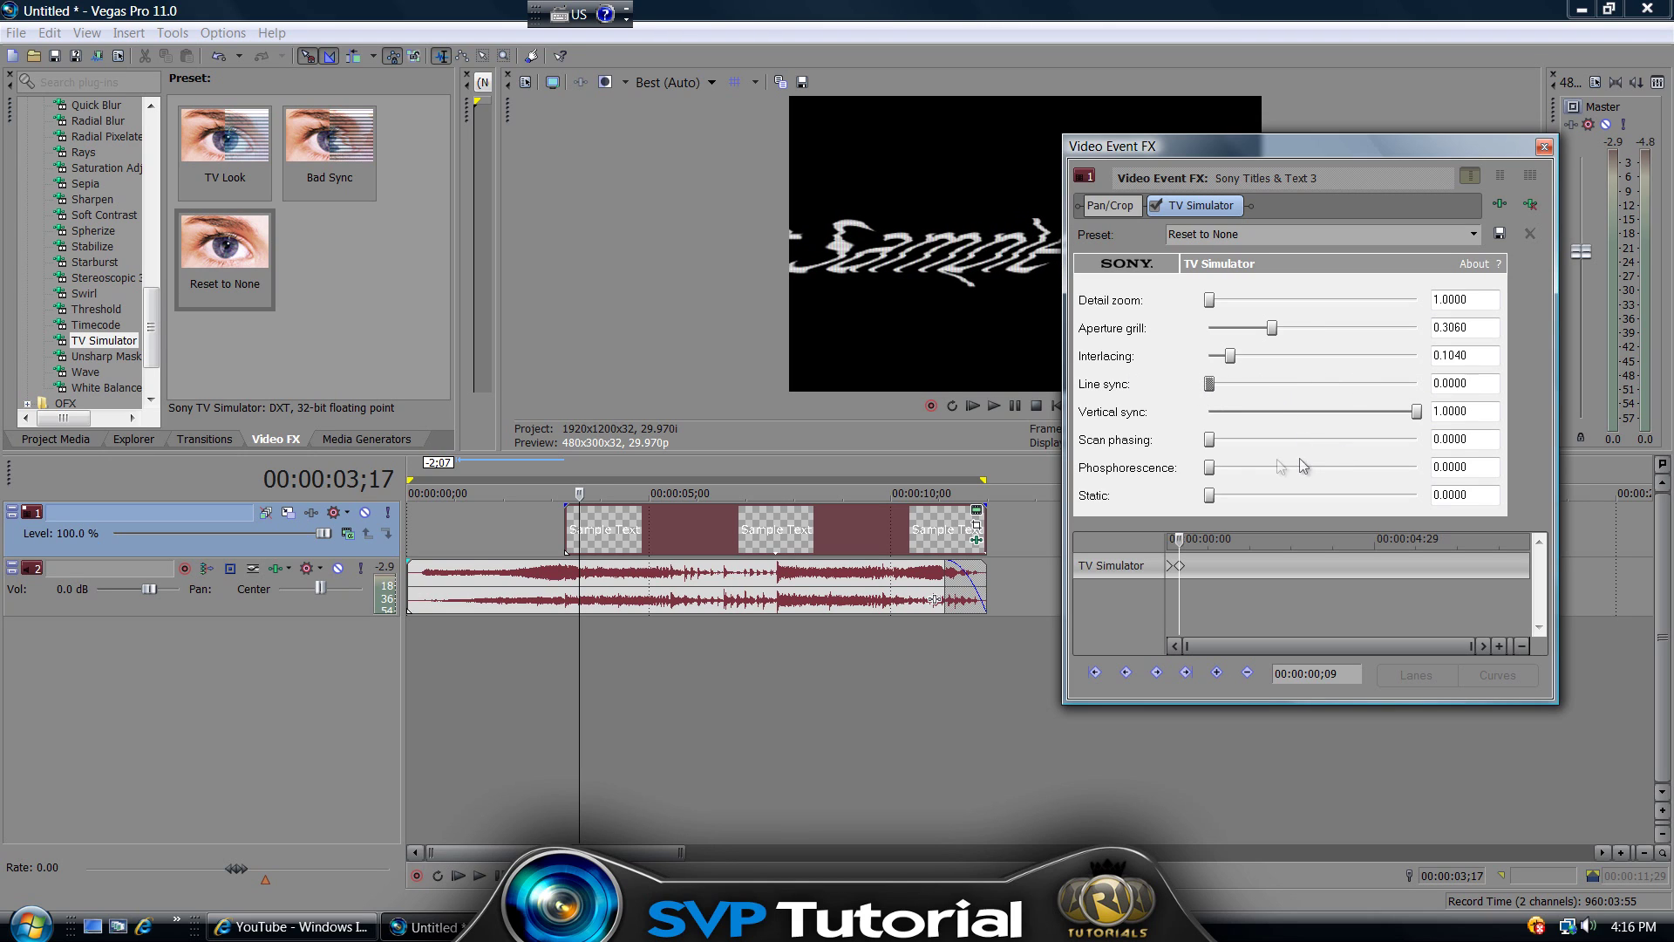
Set Scan phasing and Phosphorescence to 1.0000 and Static to 0.2980 in the same keyframe
left_click_drag(1210, 441, 1471, 443)
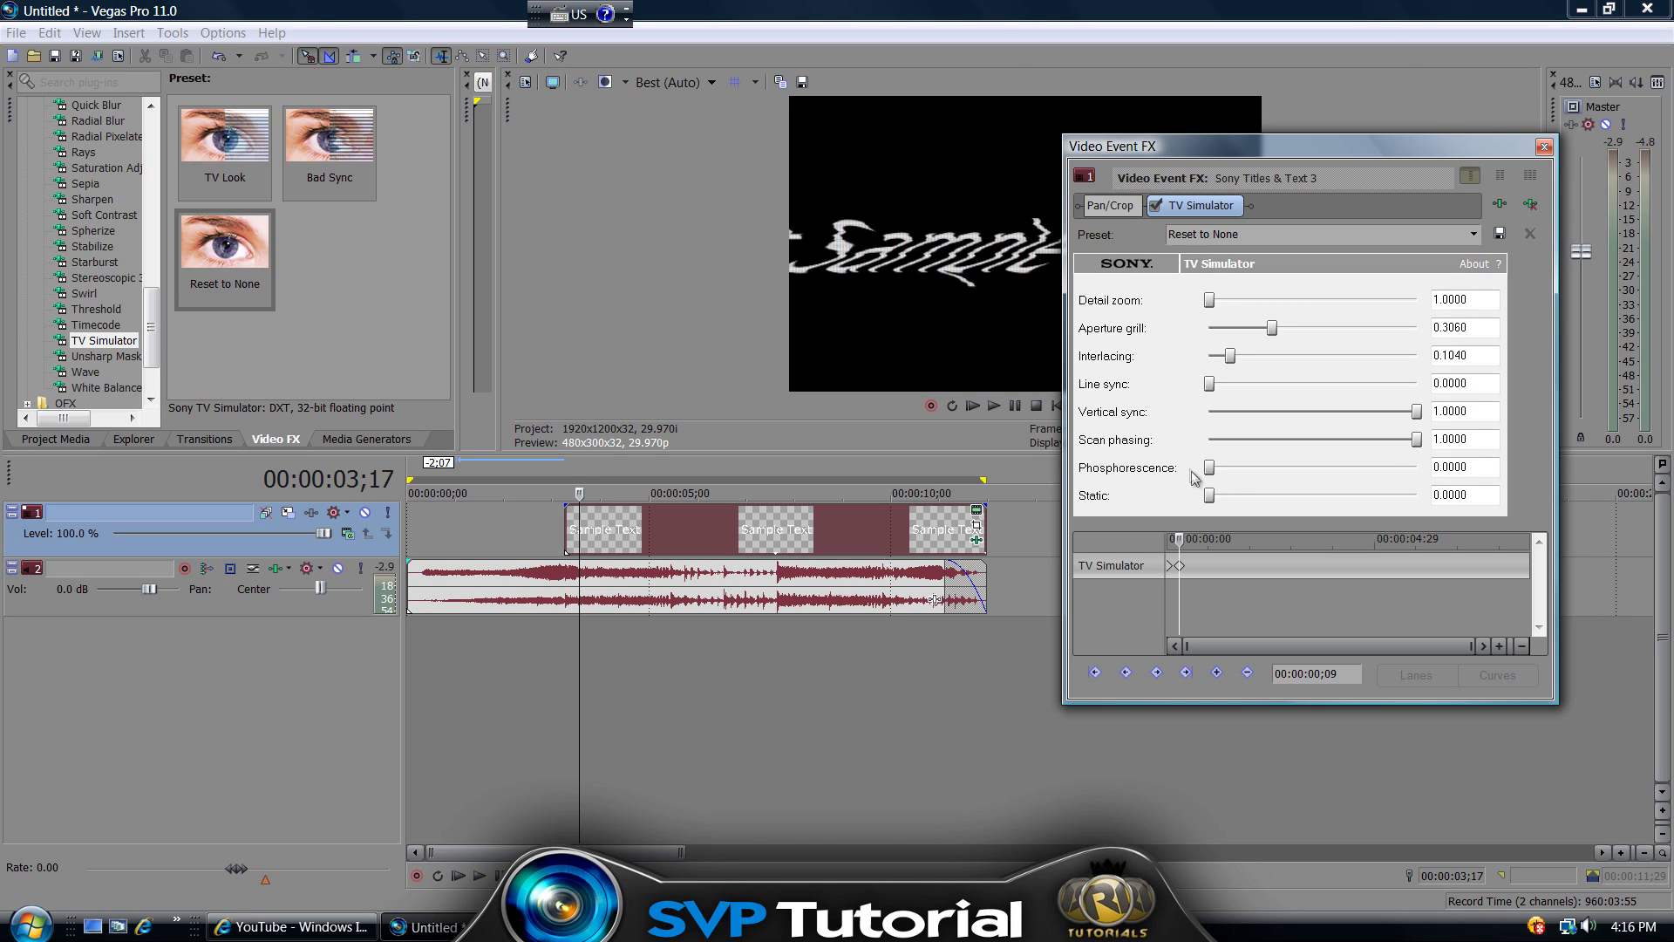
left_click_drag(1210, 473, 1500, 460)
left_click_drag(1209, 495, 1275, 508)
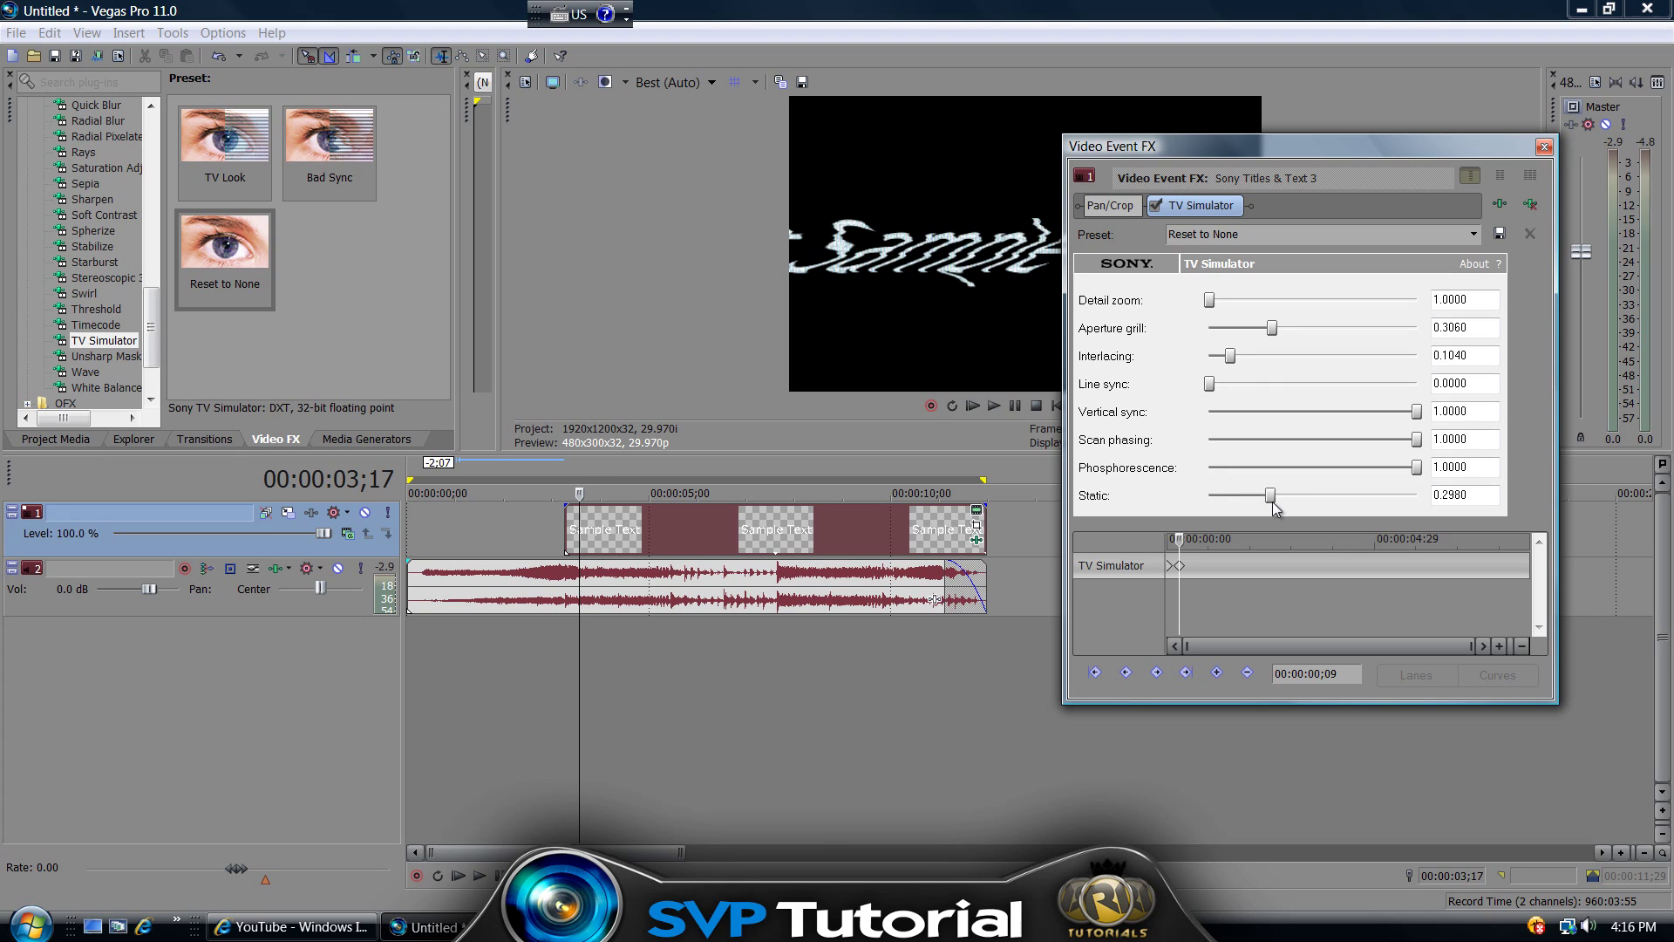
Swap the two TV Simulator keyframes, putting the distorted one at 00:00:00;00 and the undistorted one a few frames after it
left_click(1169, 567)
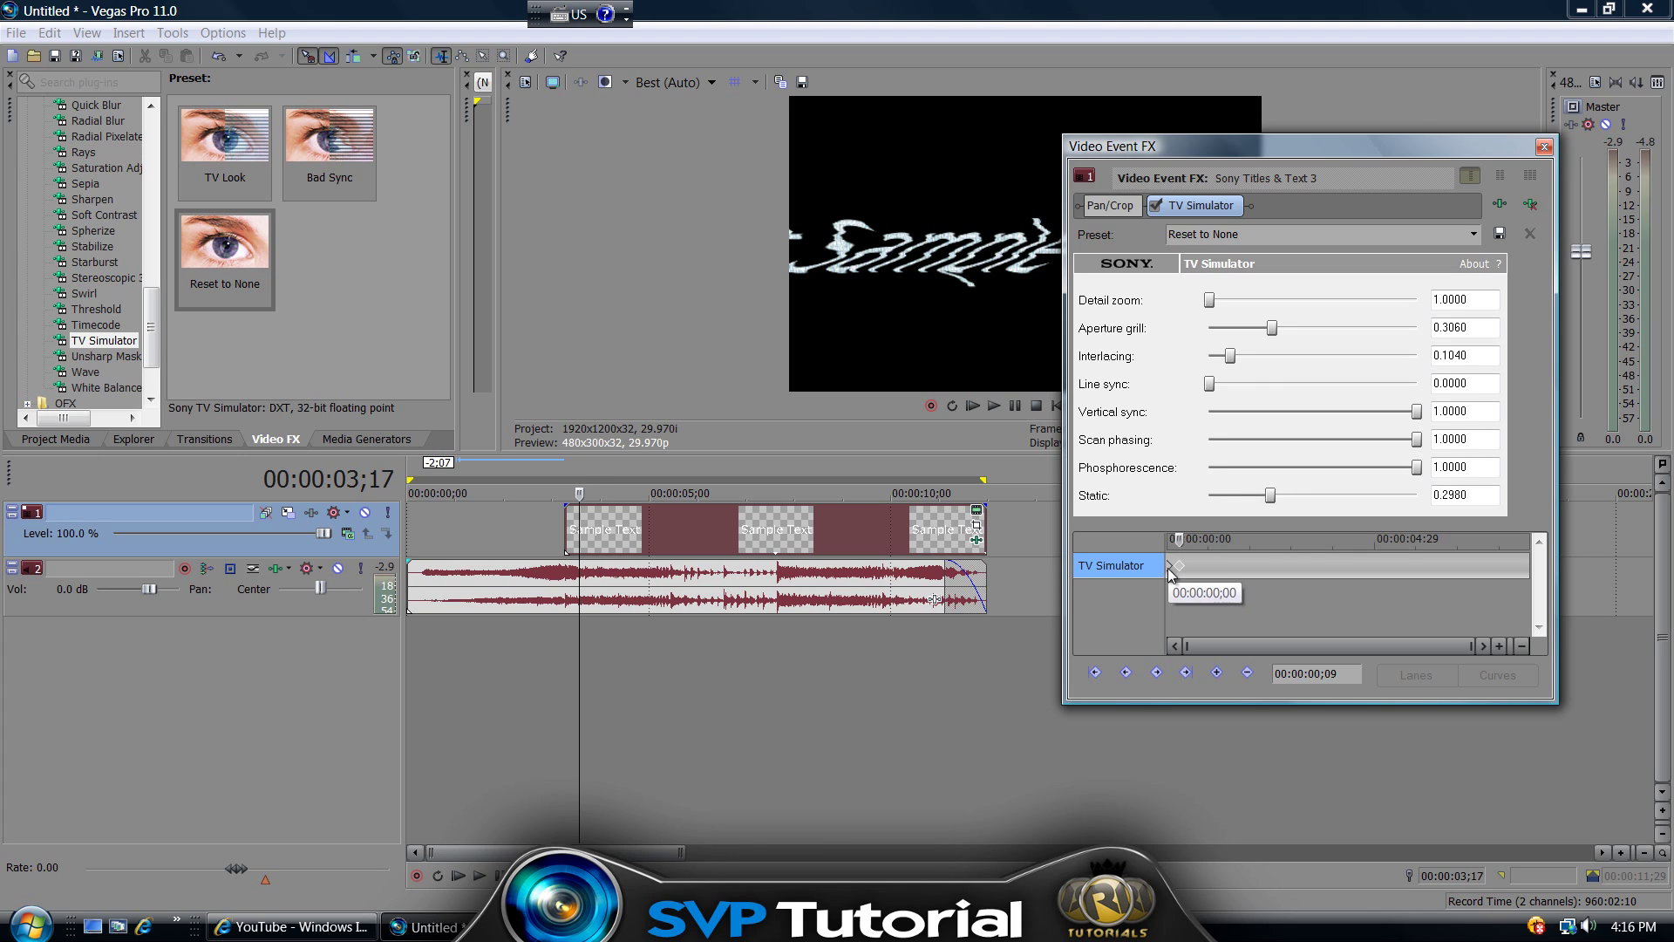
left_click(1170, 569)
scroll(1174, 577, "up", 3)
left_click_drag(1169, 567, 1221, 566)
left_click(1221, 567)
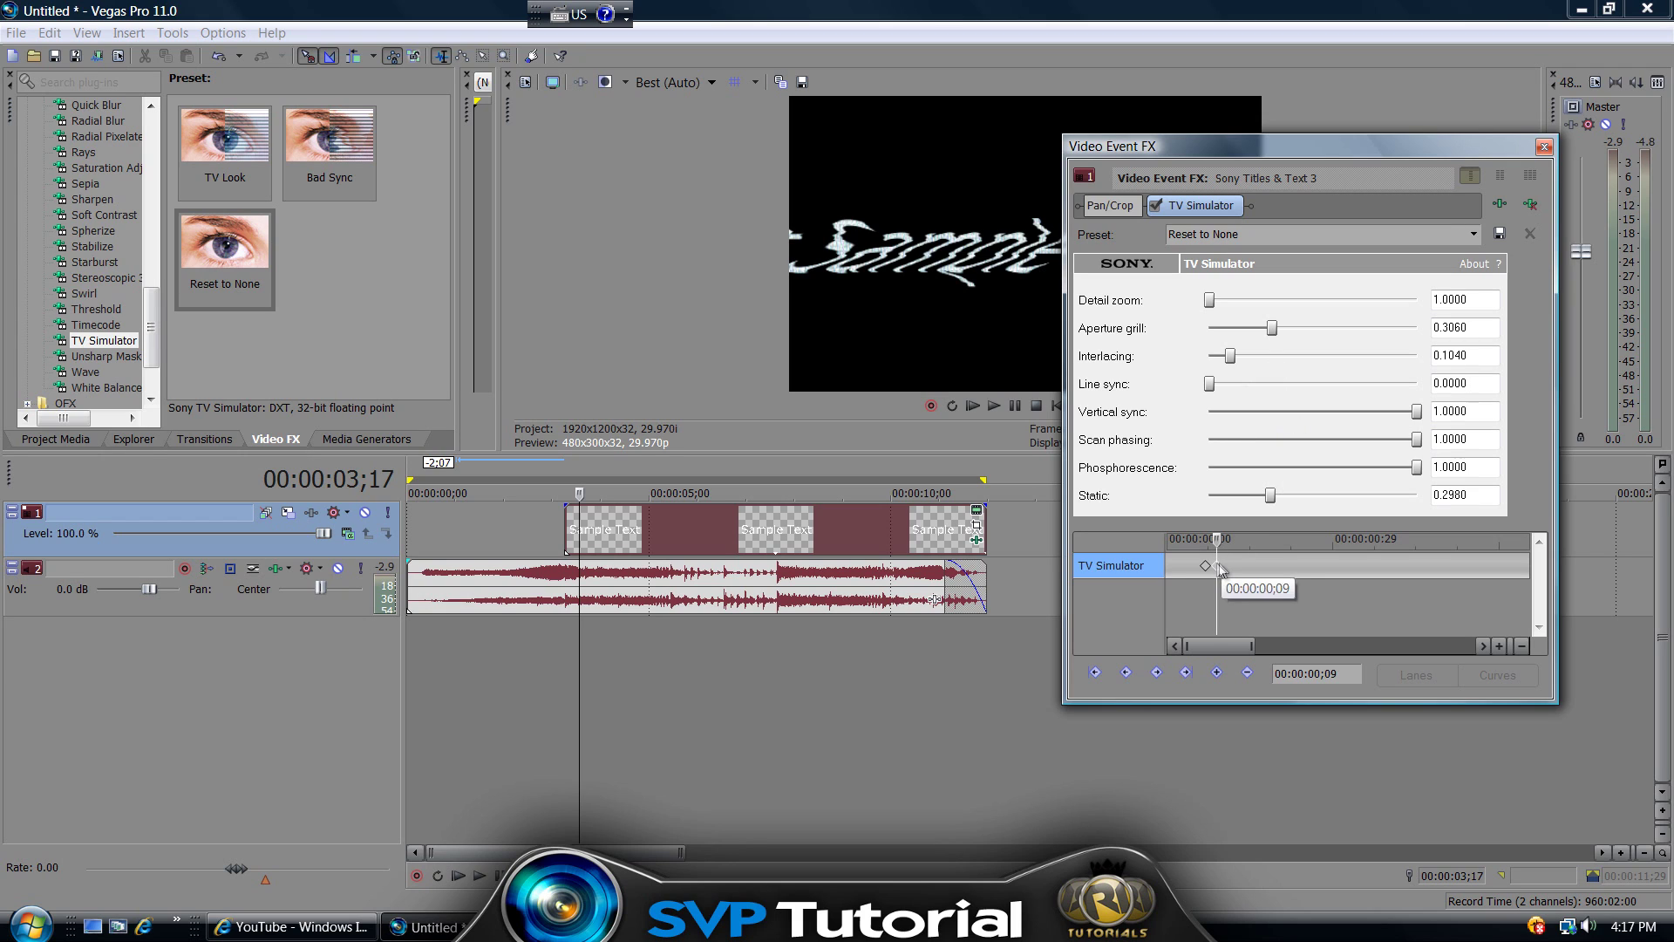
left_click_drag(1216, 565, 1167, 595)
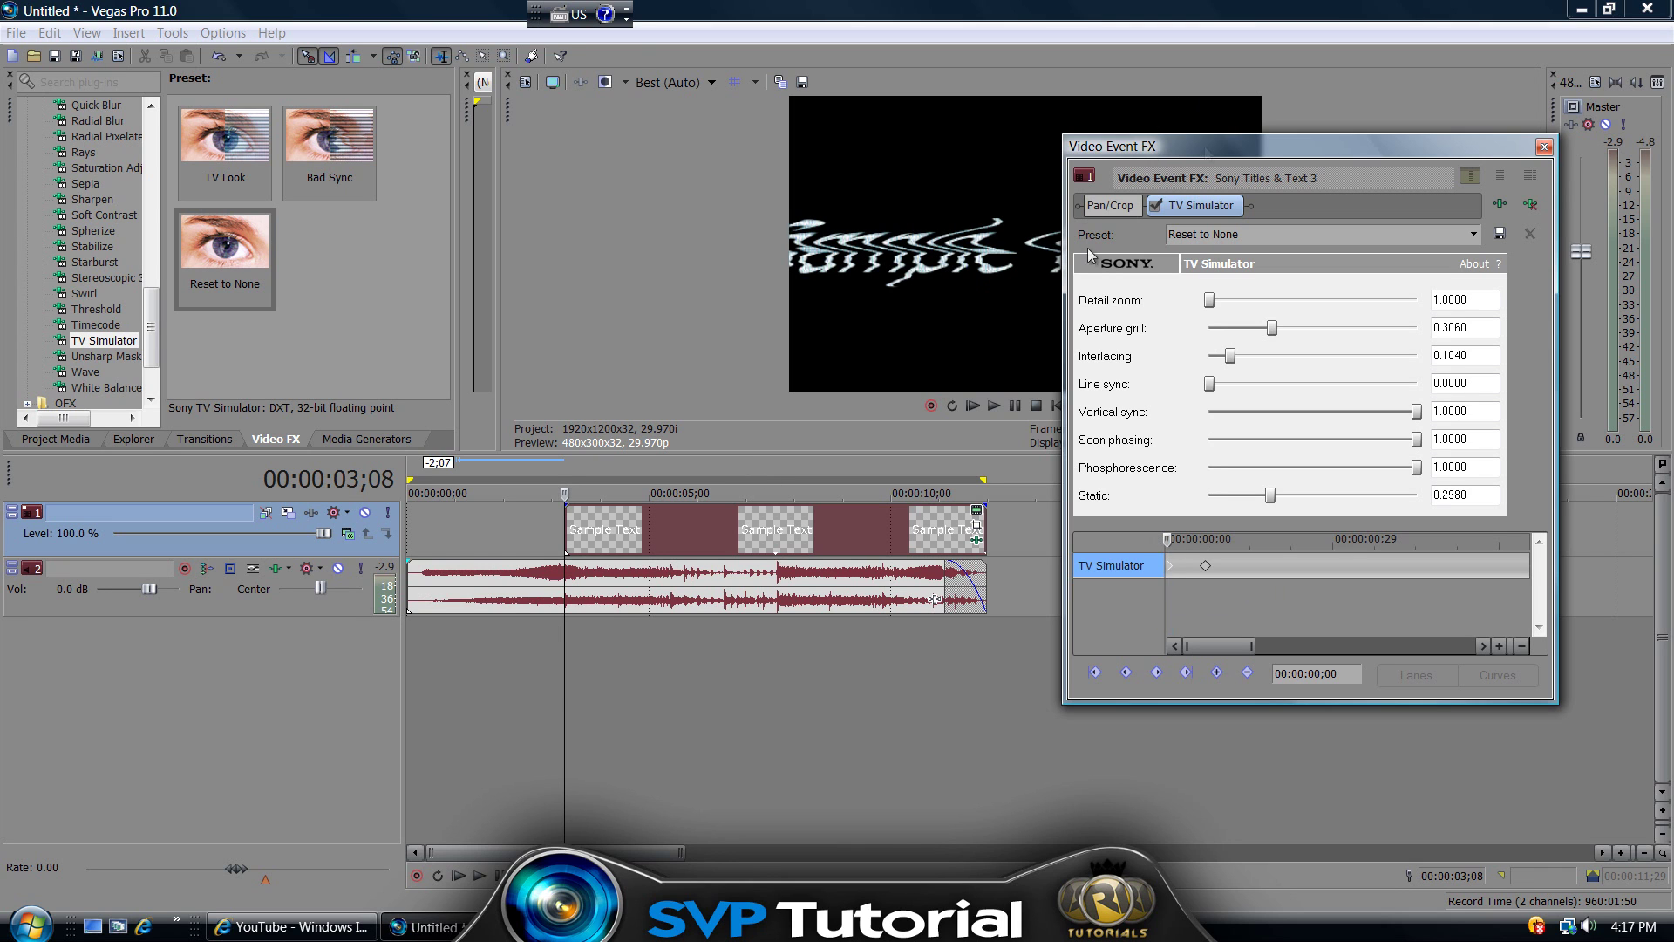
Move the effect window clear of the preview and play the glitch transition from the text event's start
left_click_drag(1203, 137, 1242, 509)
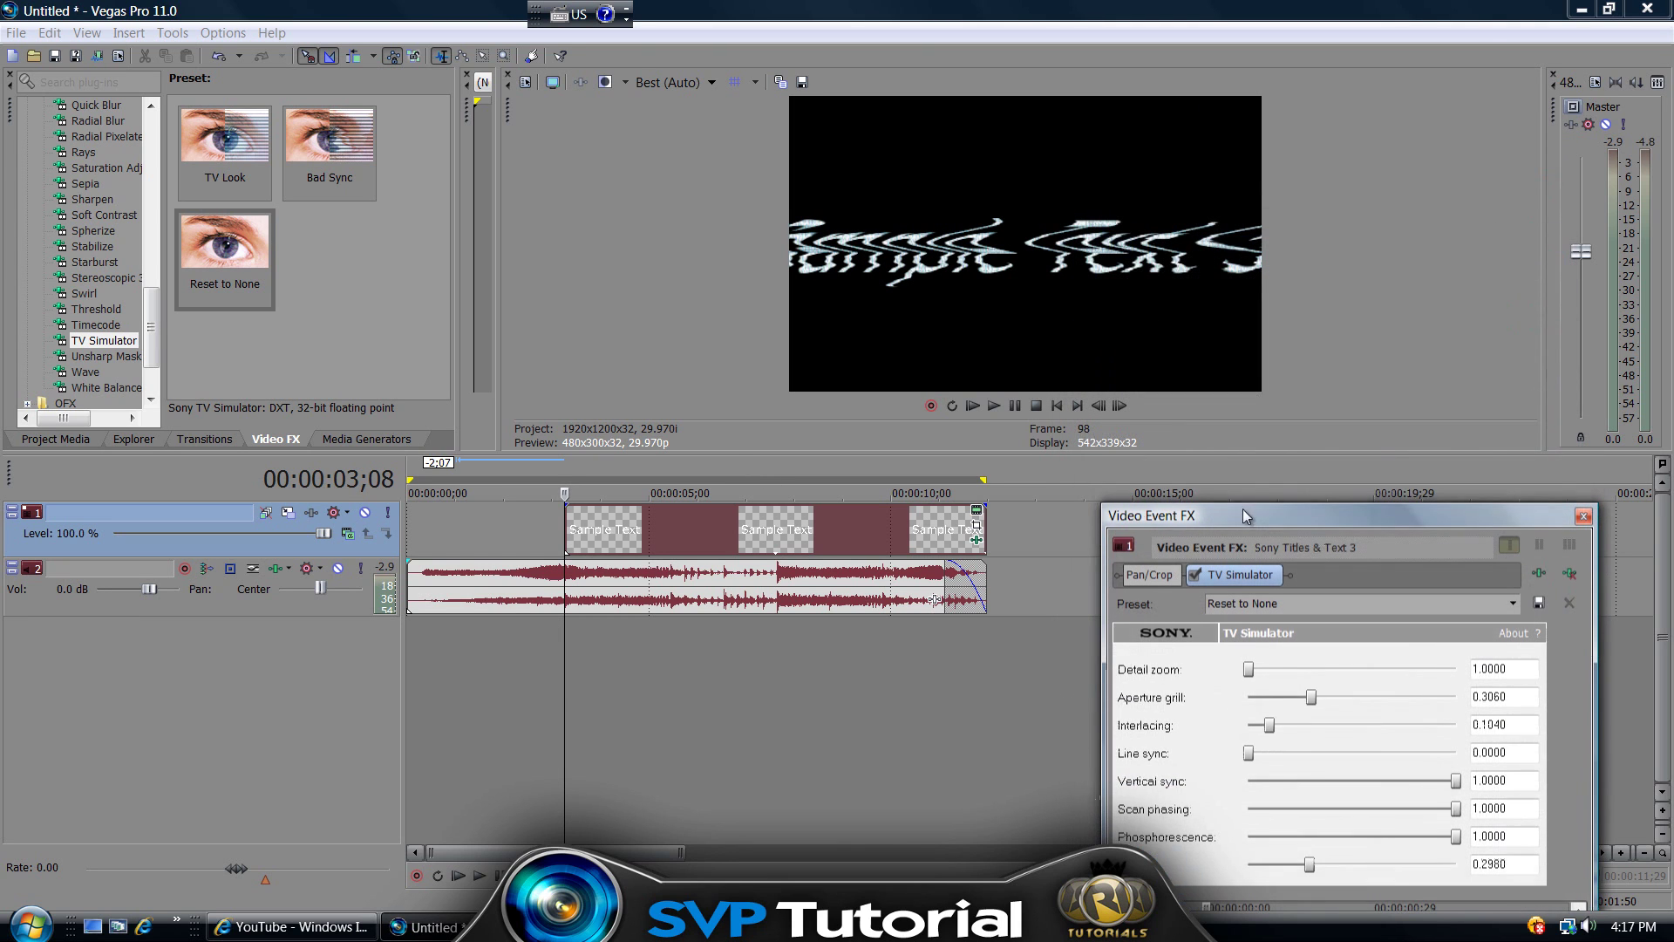
left_click(479, 875)
key("Return")
left_click(562, 635)
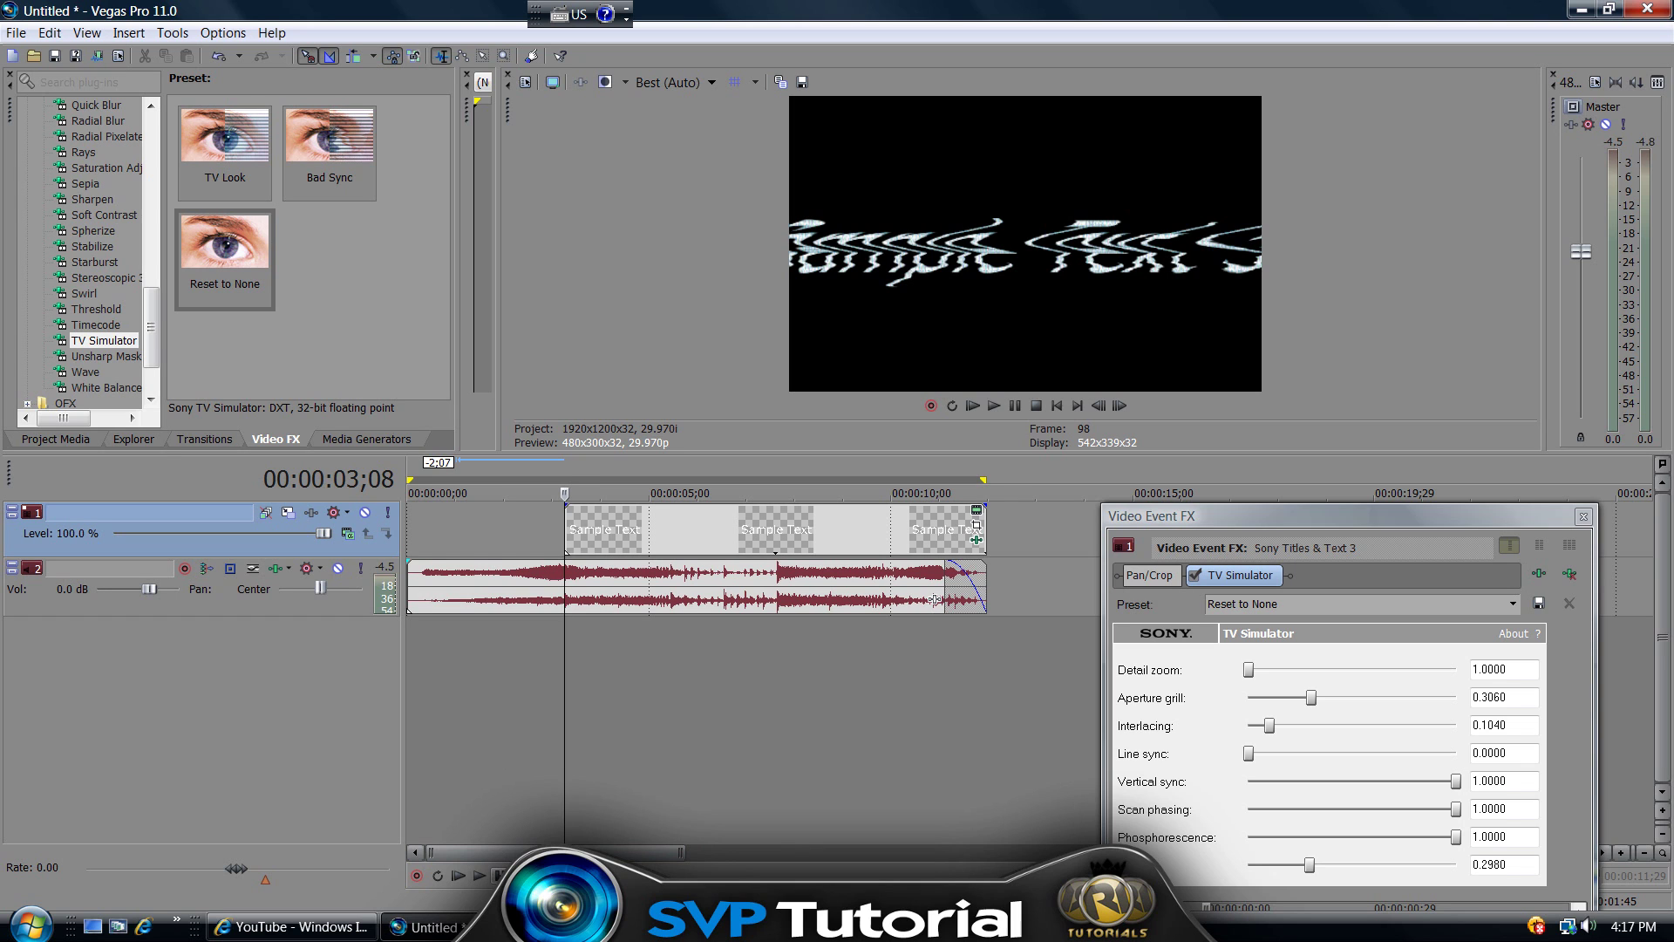
key("space")
key("space")
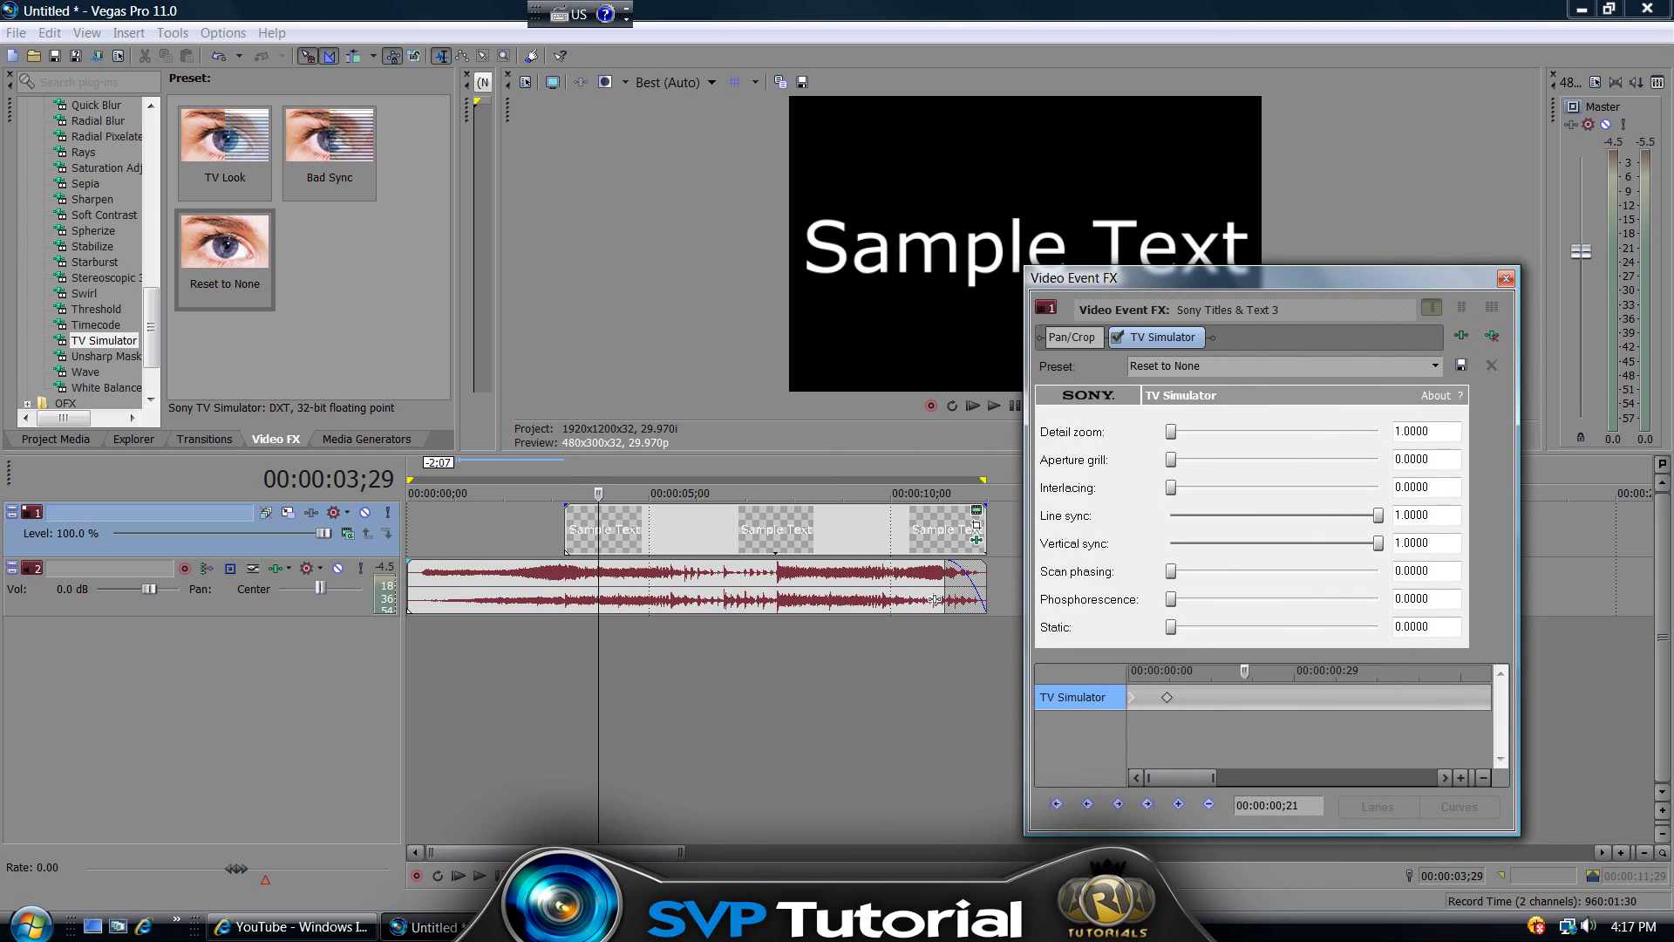
Play the audio between about 00:00:04 and 00:00:05 to locate the next beat for a glitch
key("space")
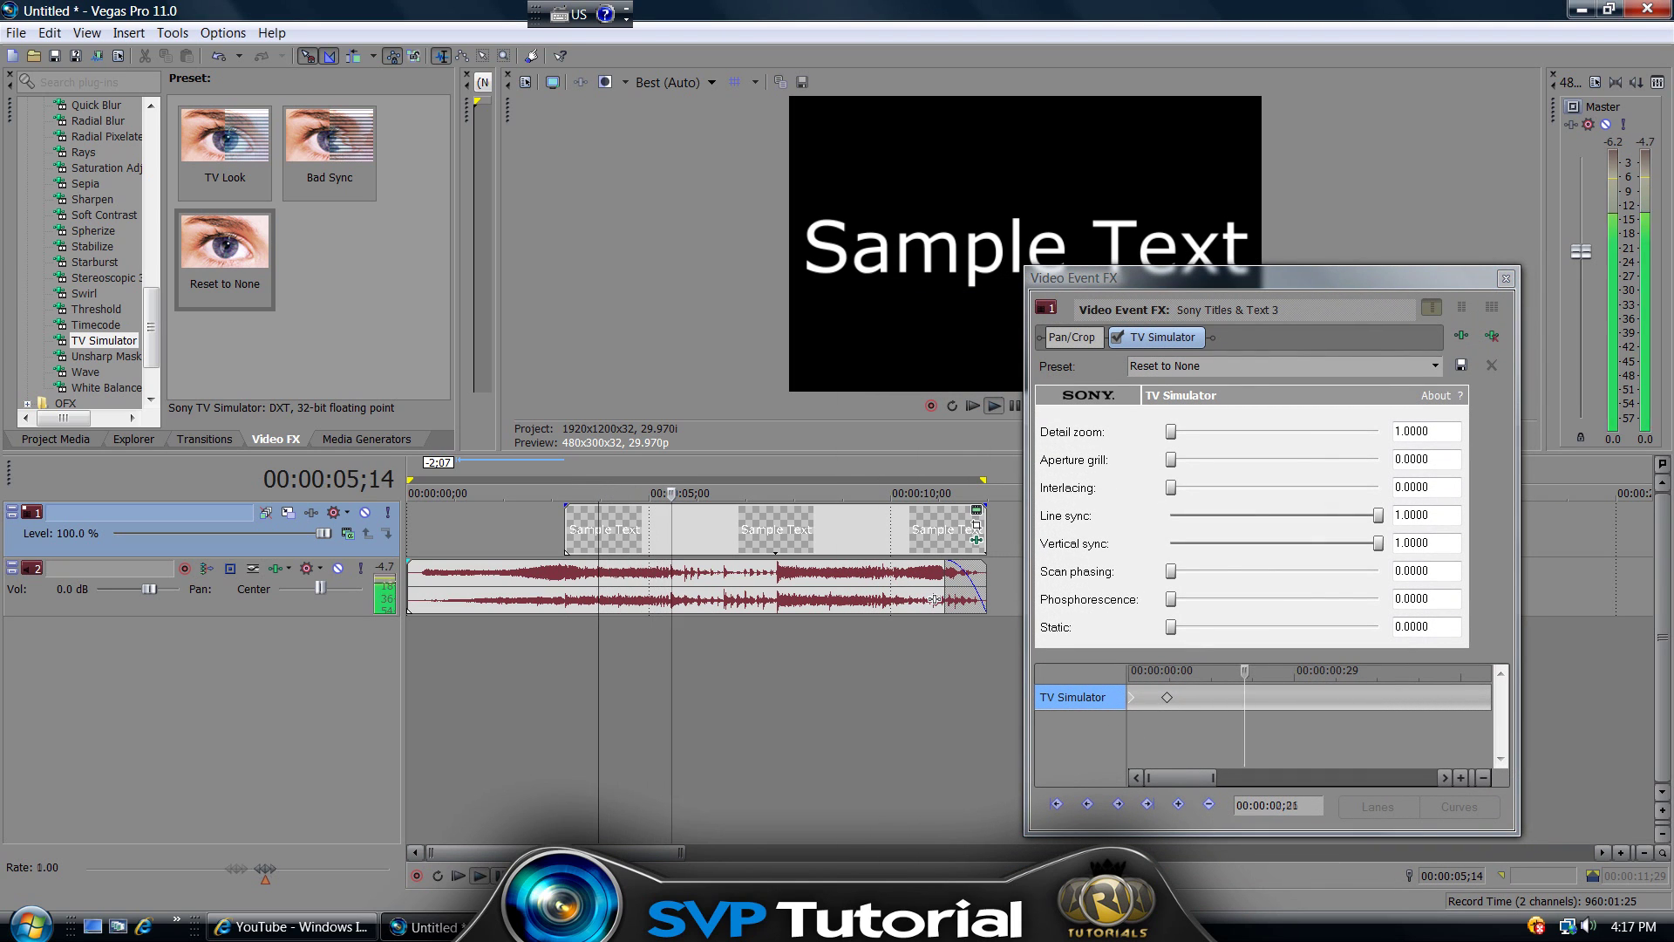
left_click(631, 587)
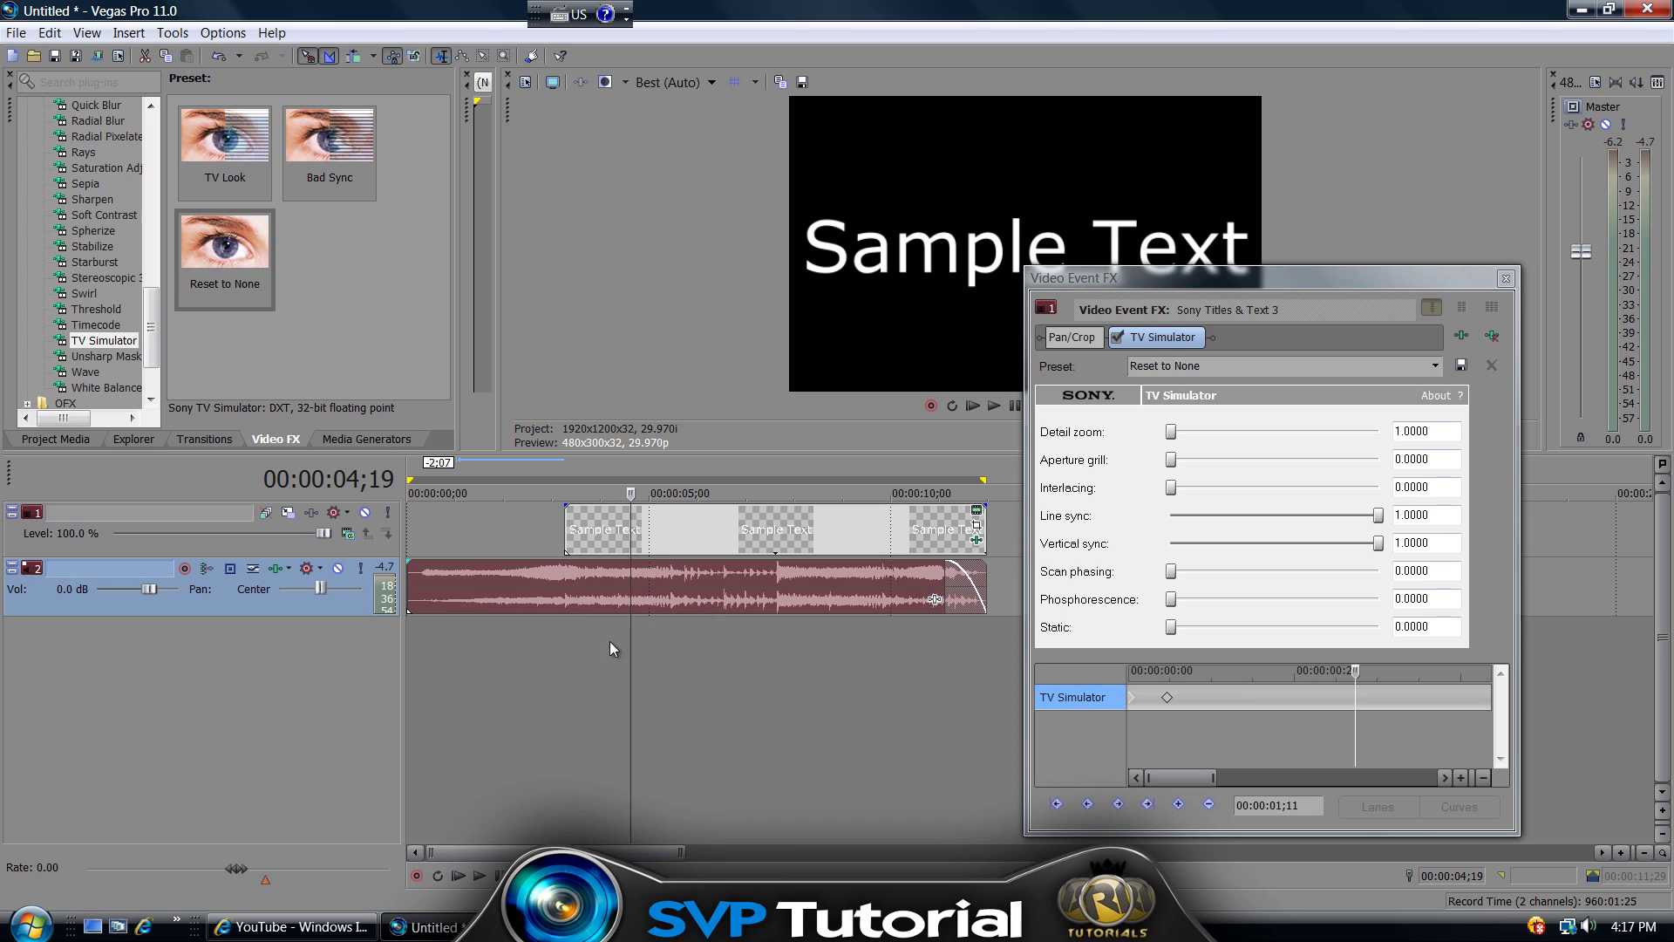
left_click(611, 586)
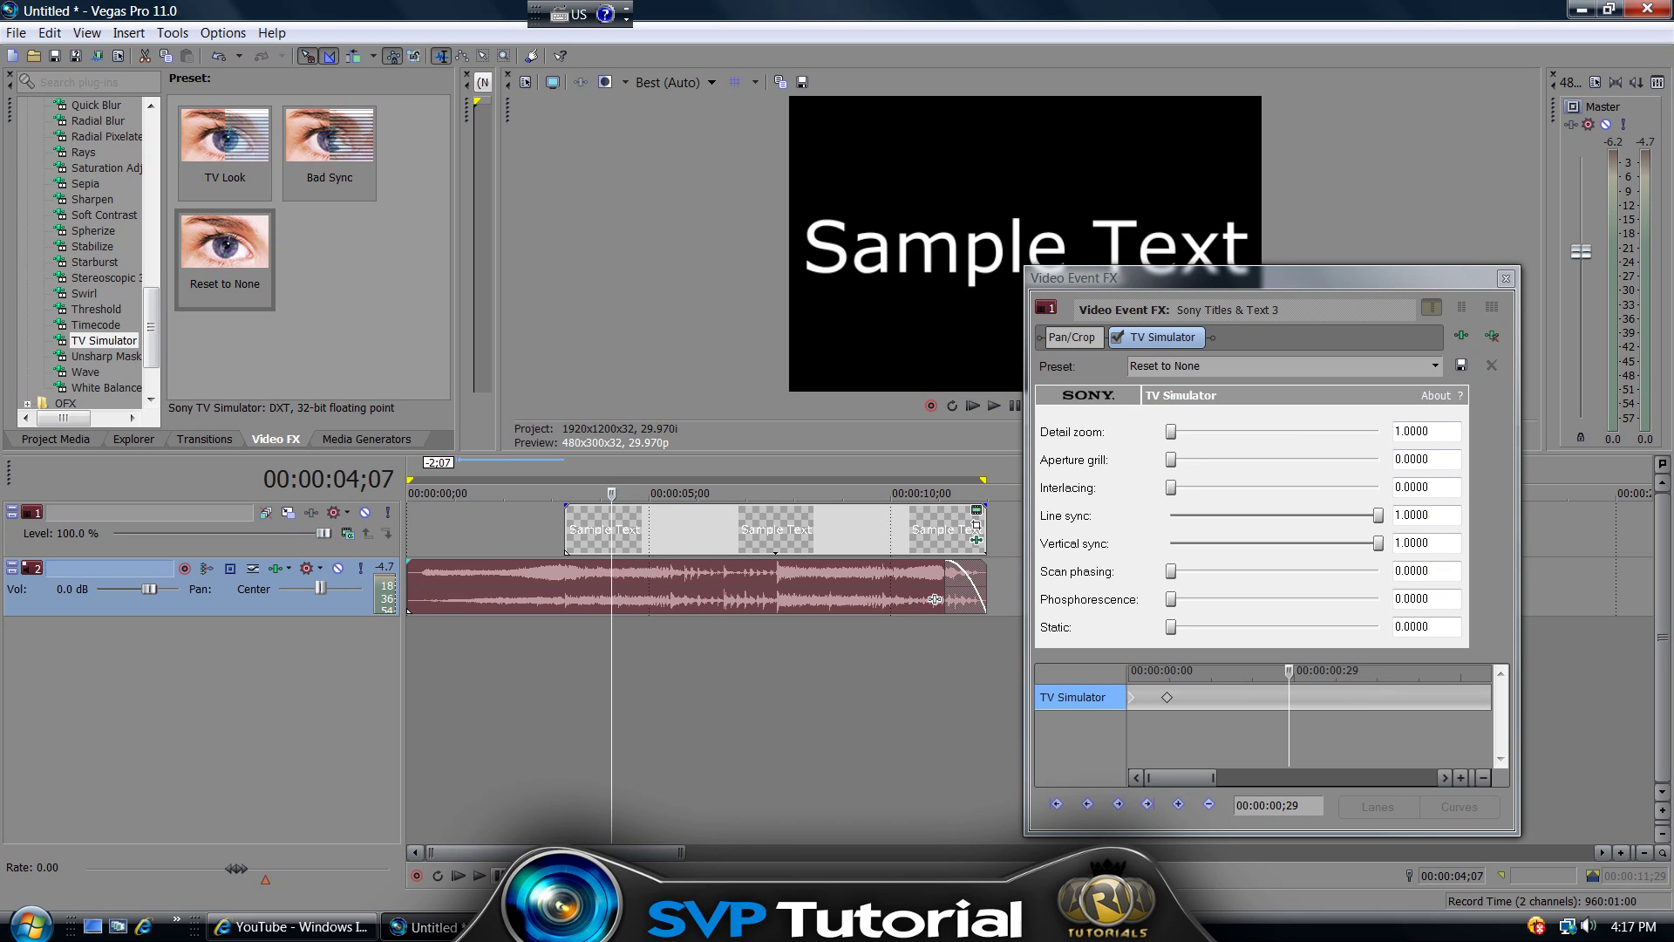
key("space")
key("space")
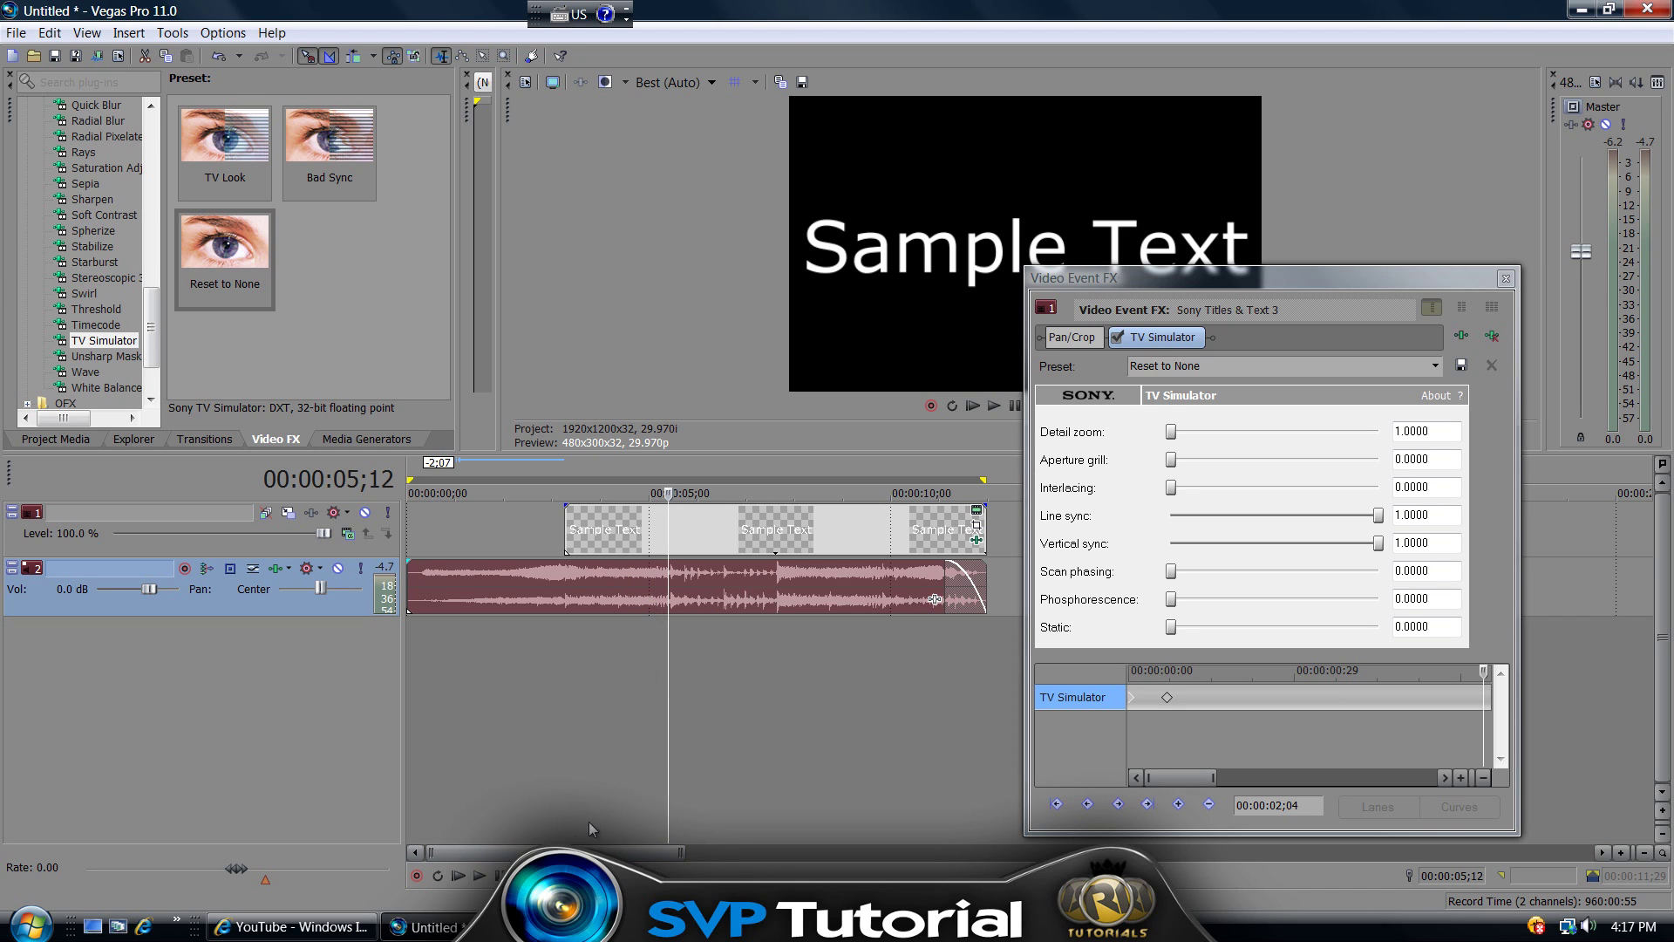
left_click_drag(1072, 277, 1203, 466)
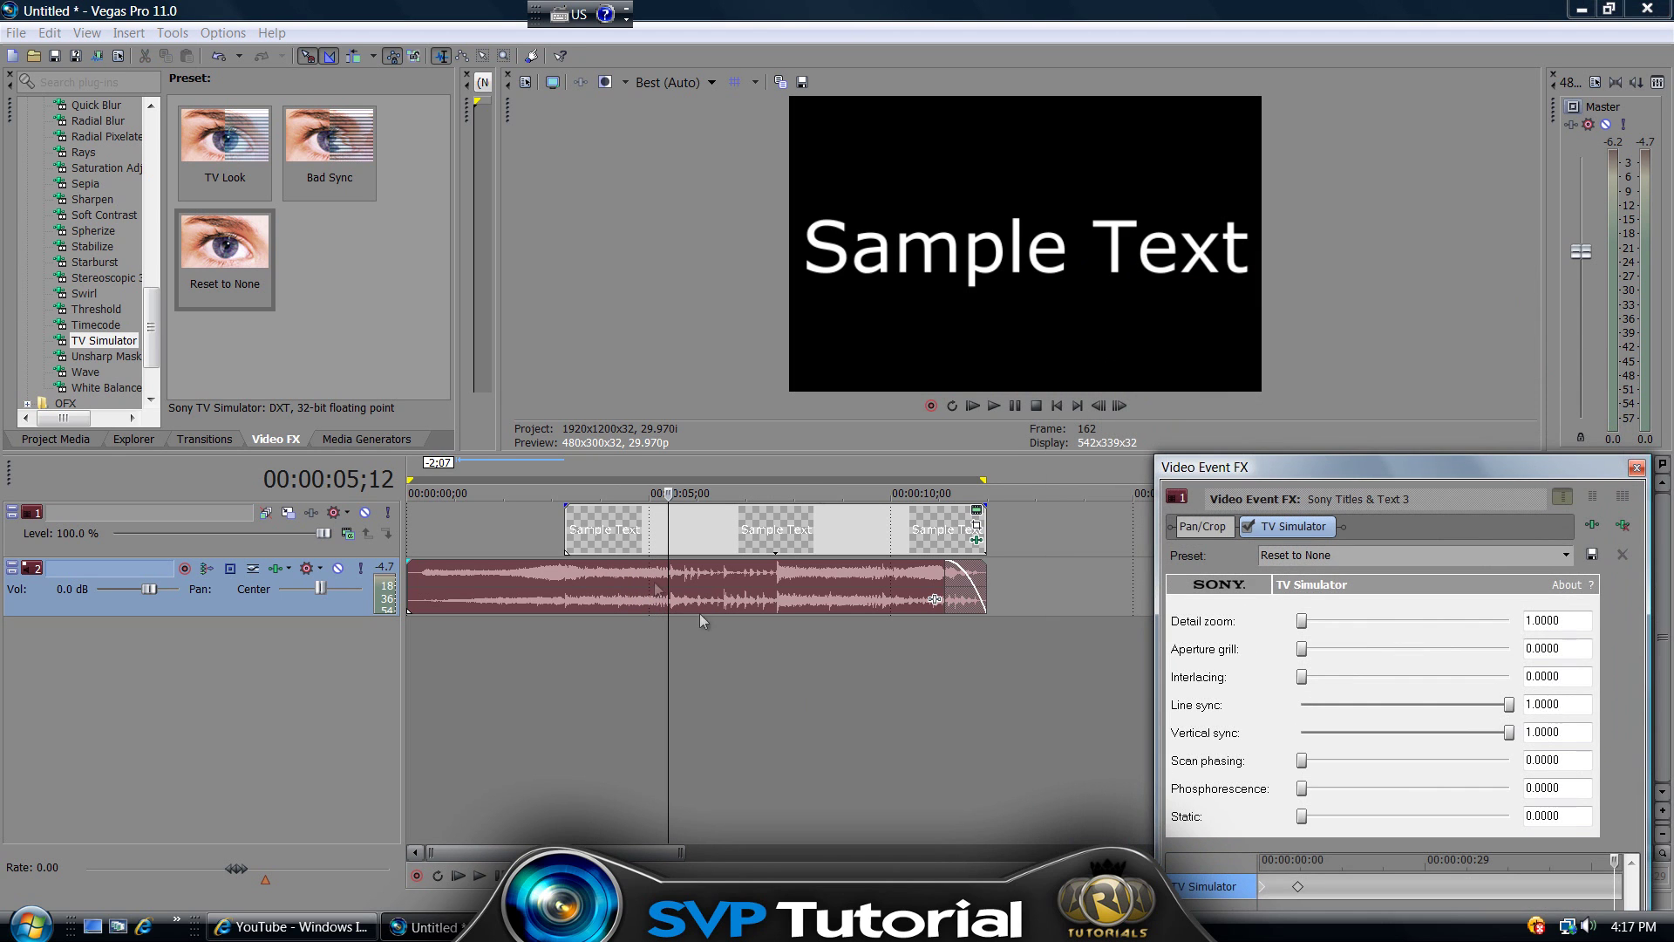
left_click(640, 591)
left_click(614, 586)
left_click(634, 593)
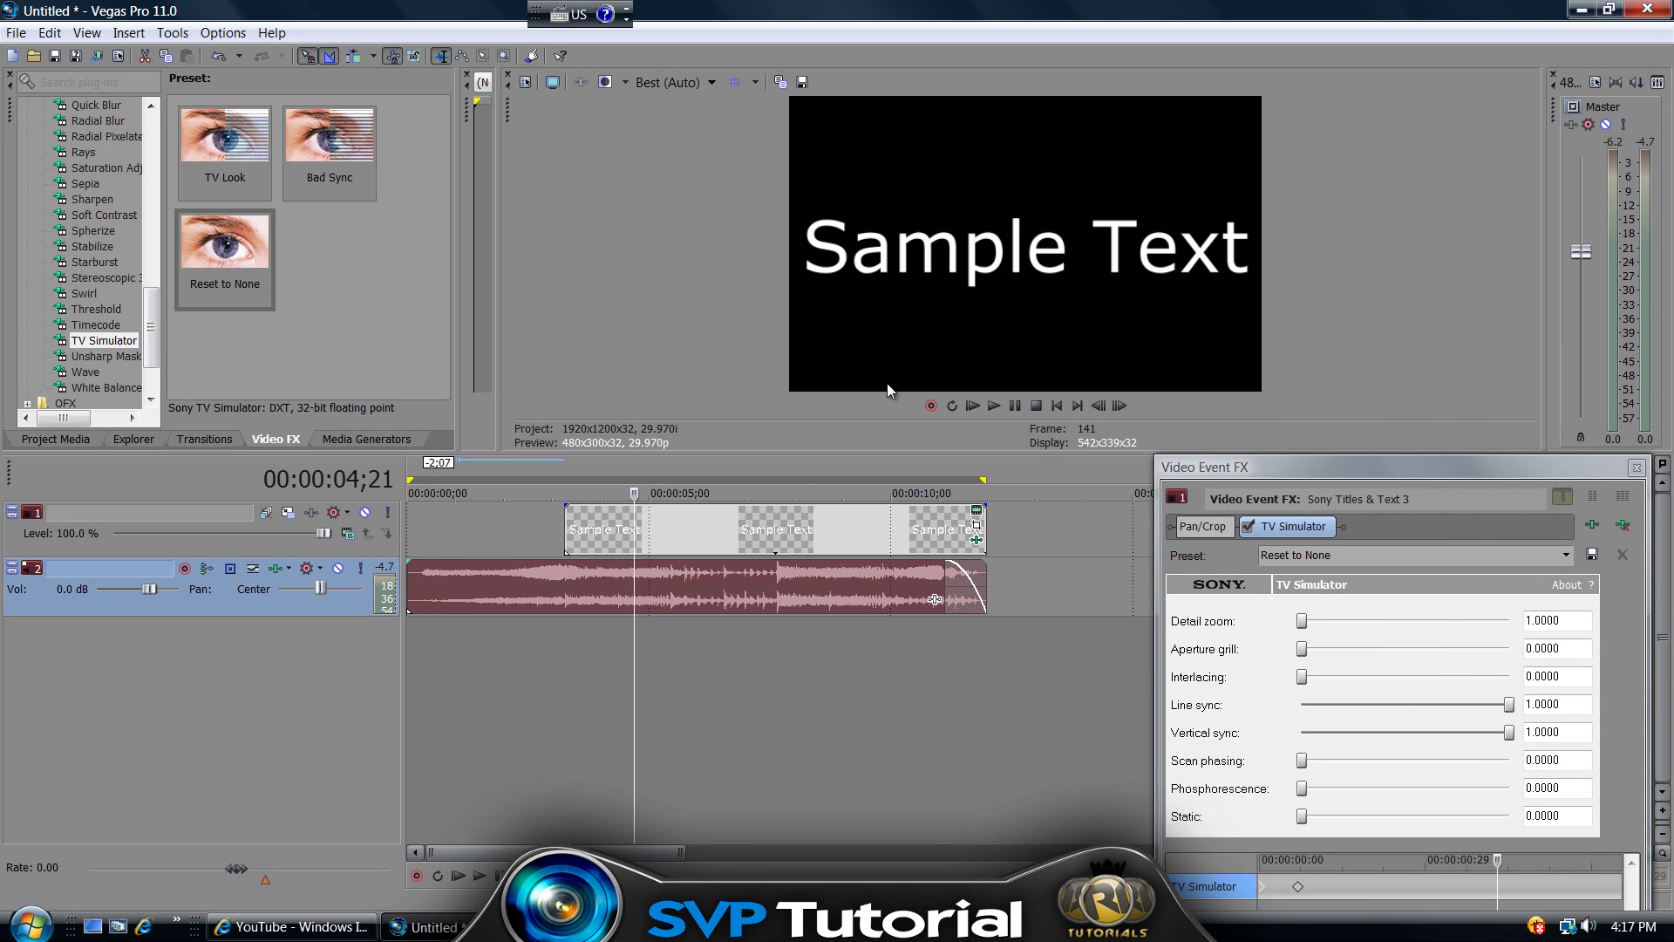
Add two undistorted TV Simulator keyframes at 00:00:01;15 and 00:00:01;17 on the text event
left_click_drag(1300, 471, 1323, 305)
left_click(1353, 729)
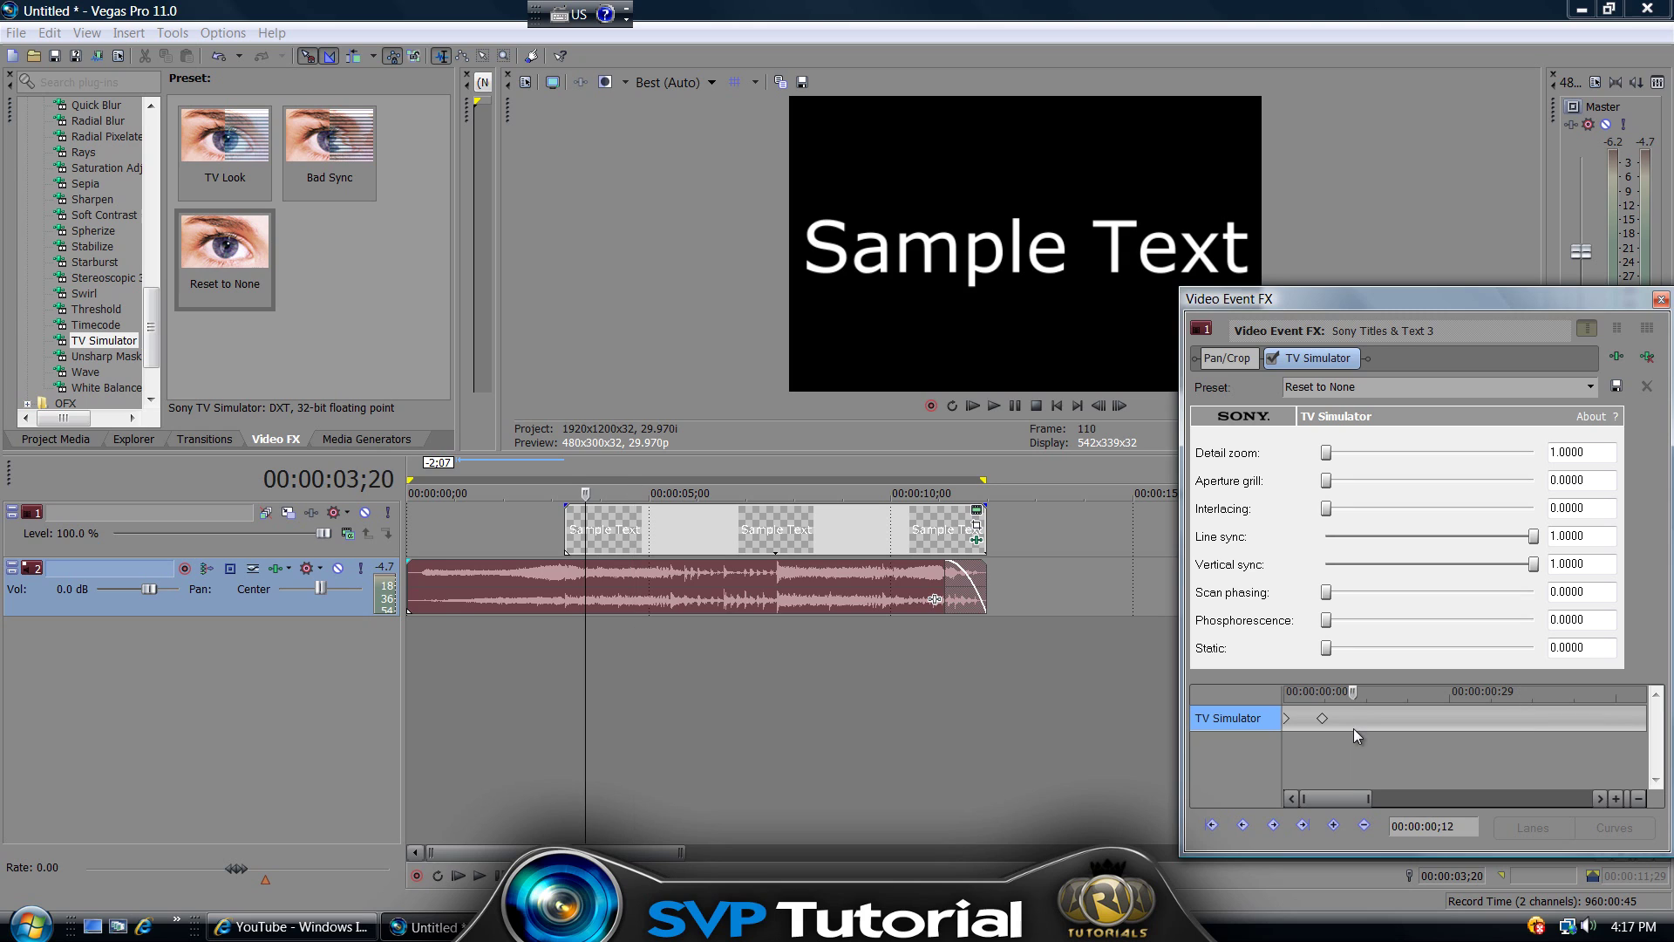
mouse_move(1355, 688)
left_mouse_down()
mouse_move(1339, 704)
mouse_move(1532, 700)
left_mouse_up()
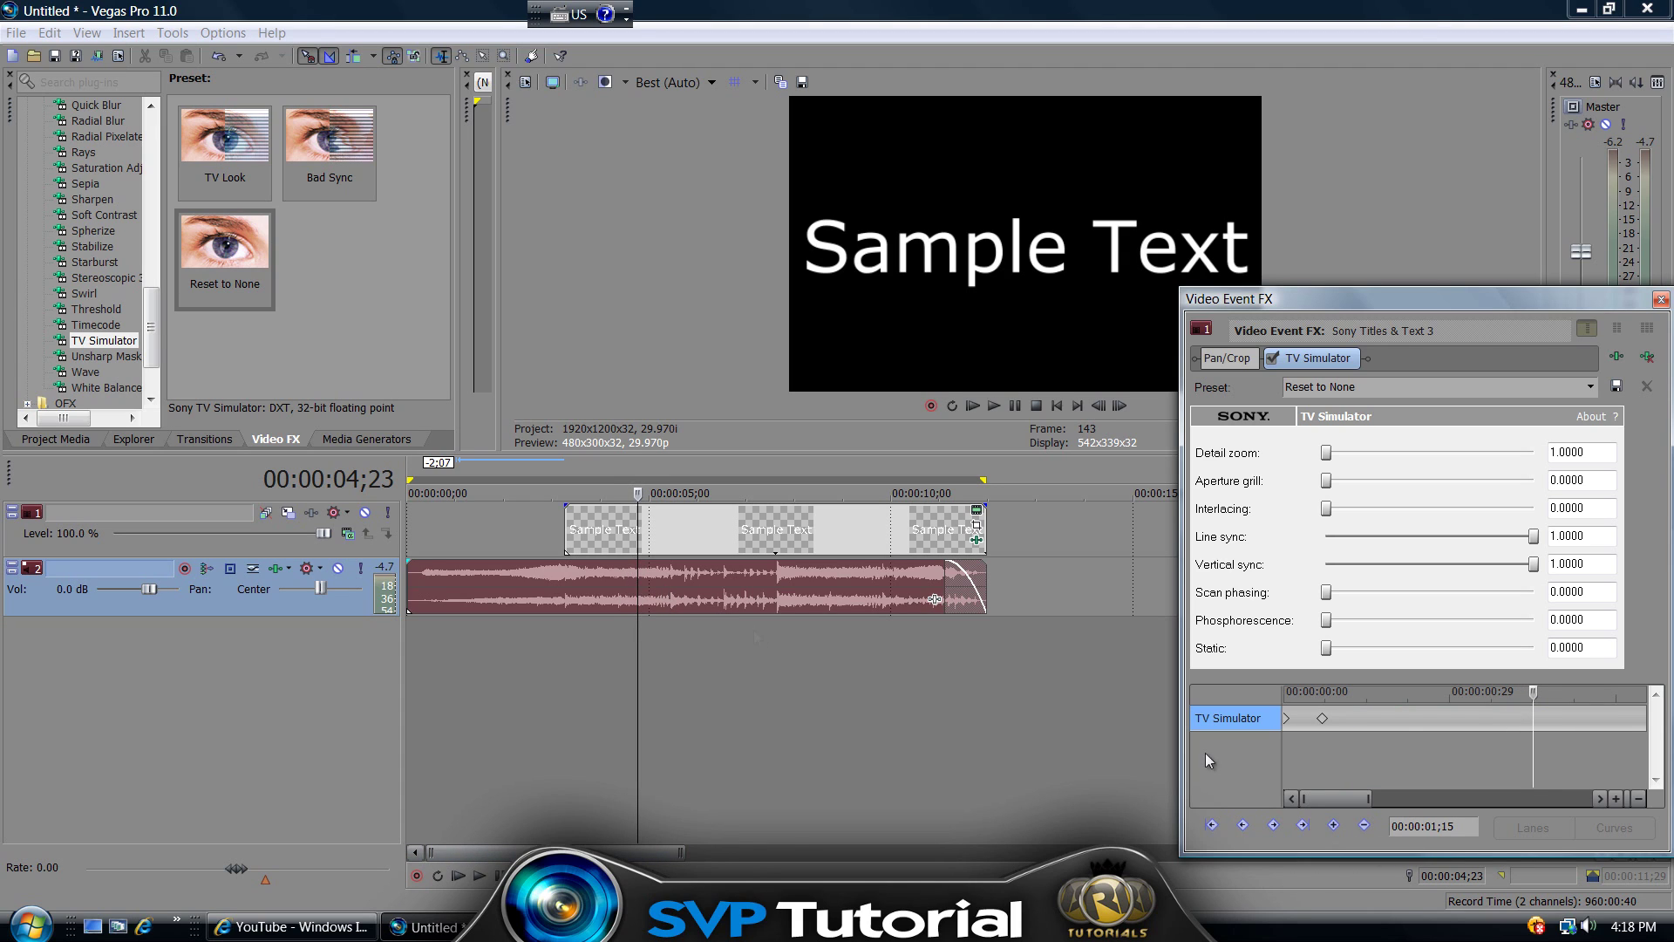
left_click(1335, 826)
left_click_drag(1534, 693, 1538, 694)
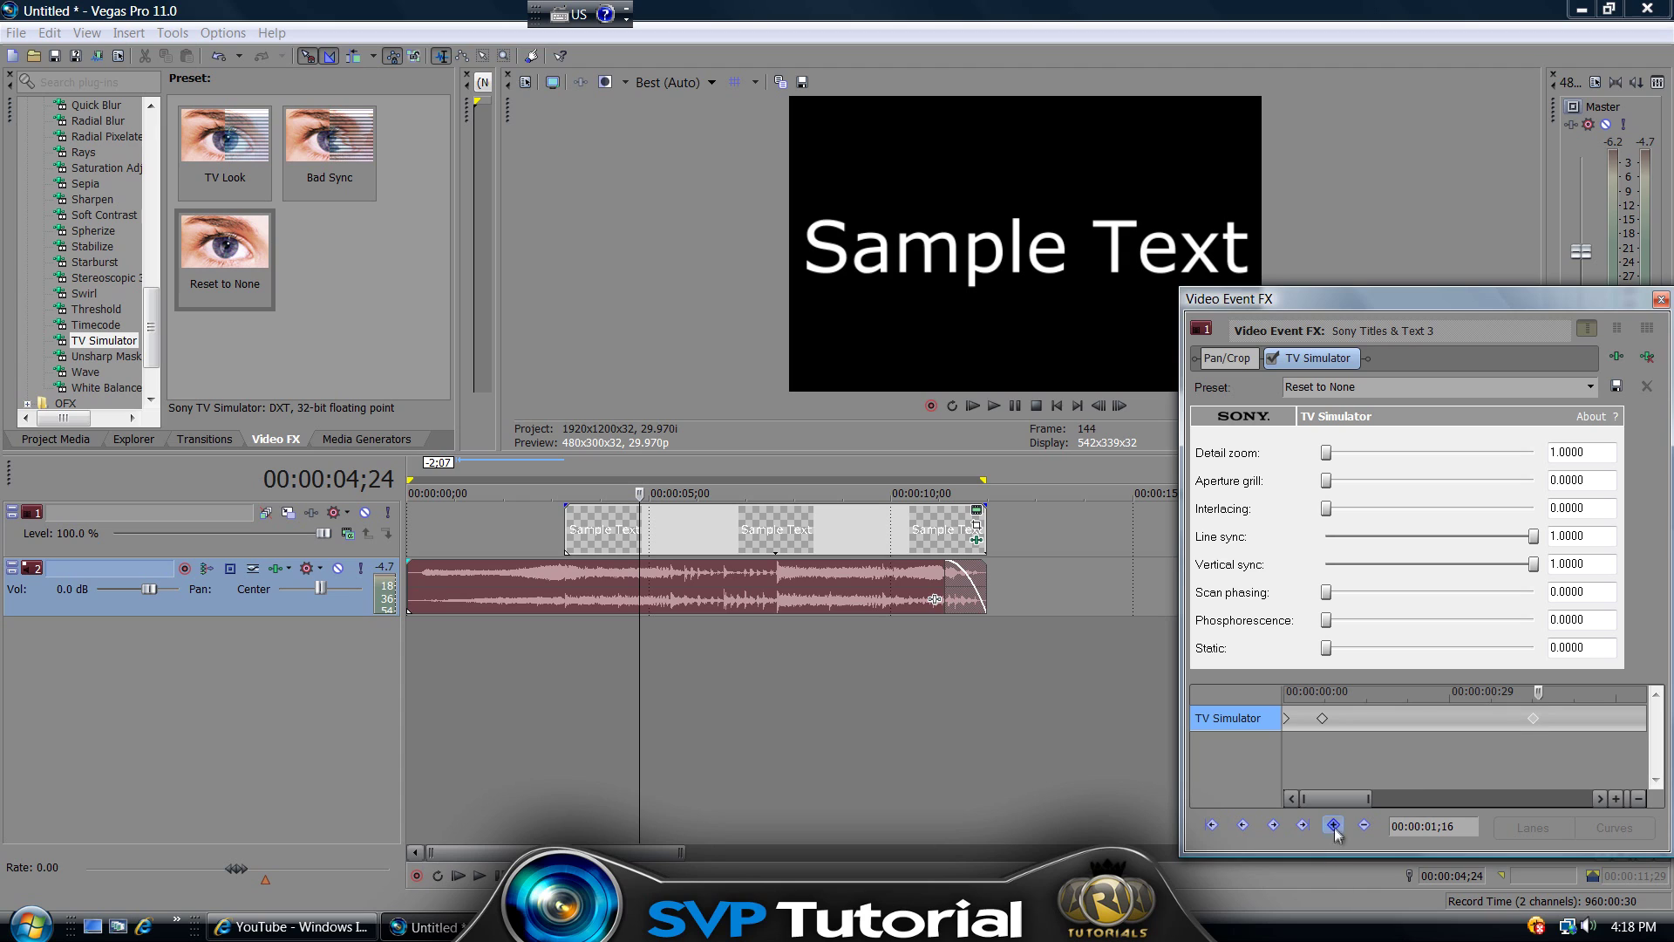
left_click_drag(1539, 693, 1544, 688)
left_click(1334, 824)
At 00:00:01;17, set Line sync to 0.0000, Aperture grill 0.3140, Interlacing 0.1040, Scan phasing and Phosphorescence 1.0000, and Static 0.2560
left_click_drag(1536, 539, 1316, 541)
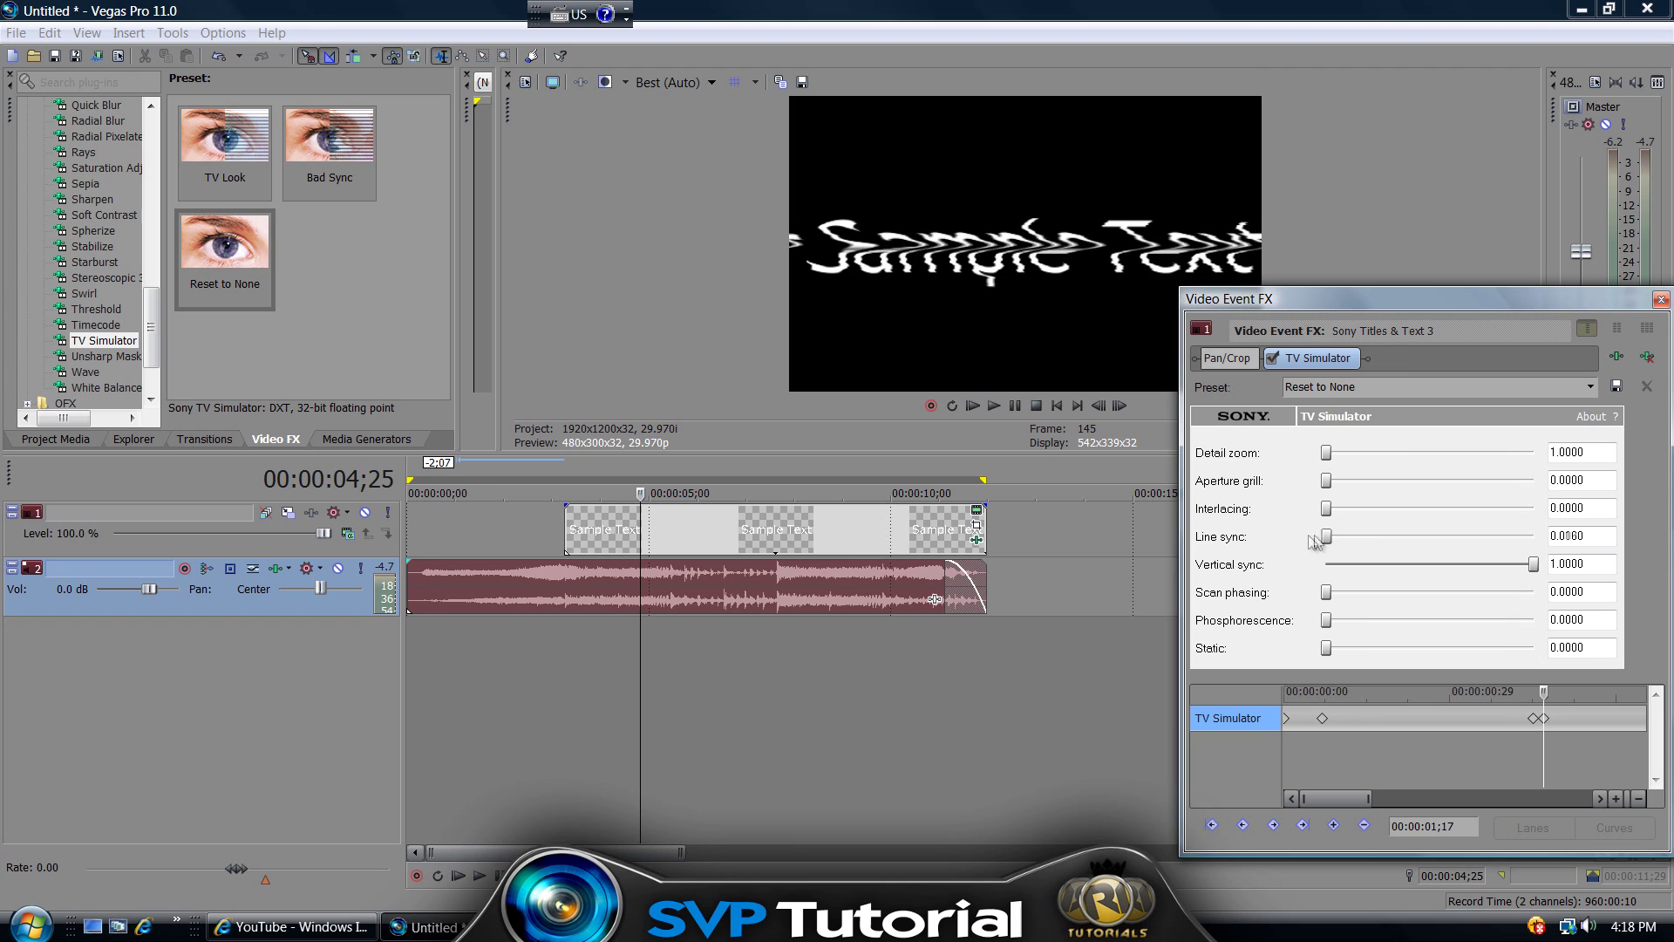
left_click_drag(1325, 453, 1353, 512)
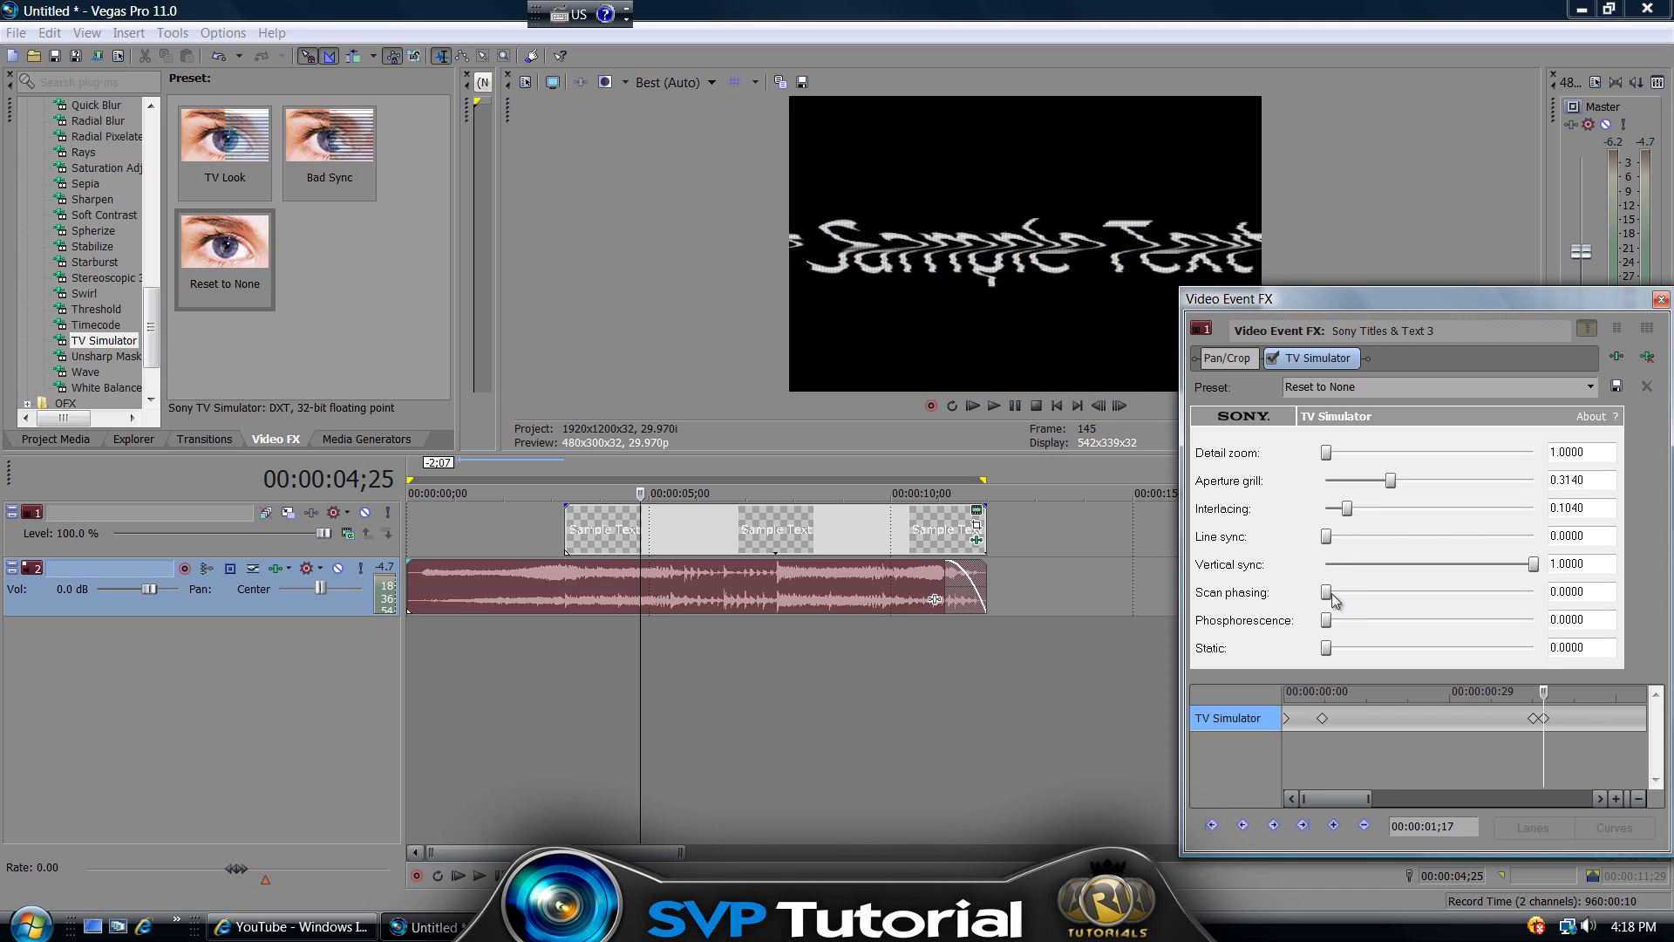
left_click_drag(1326, 592, 1552, 595)
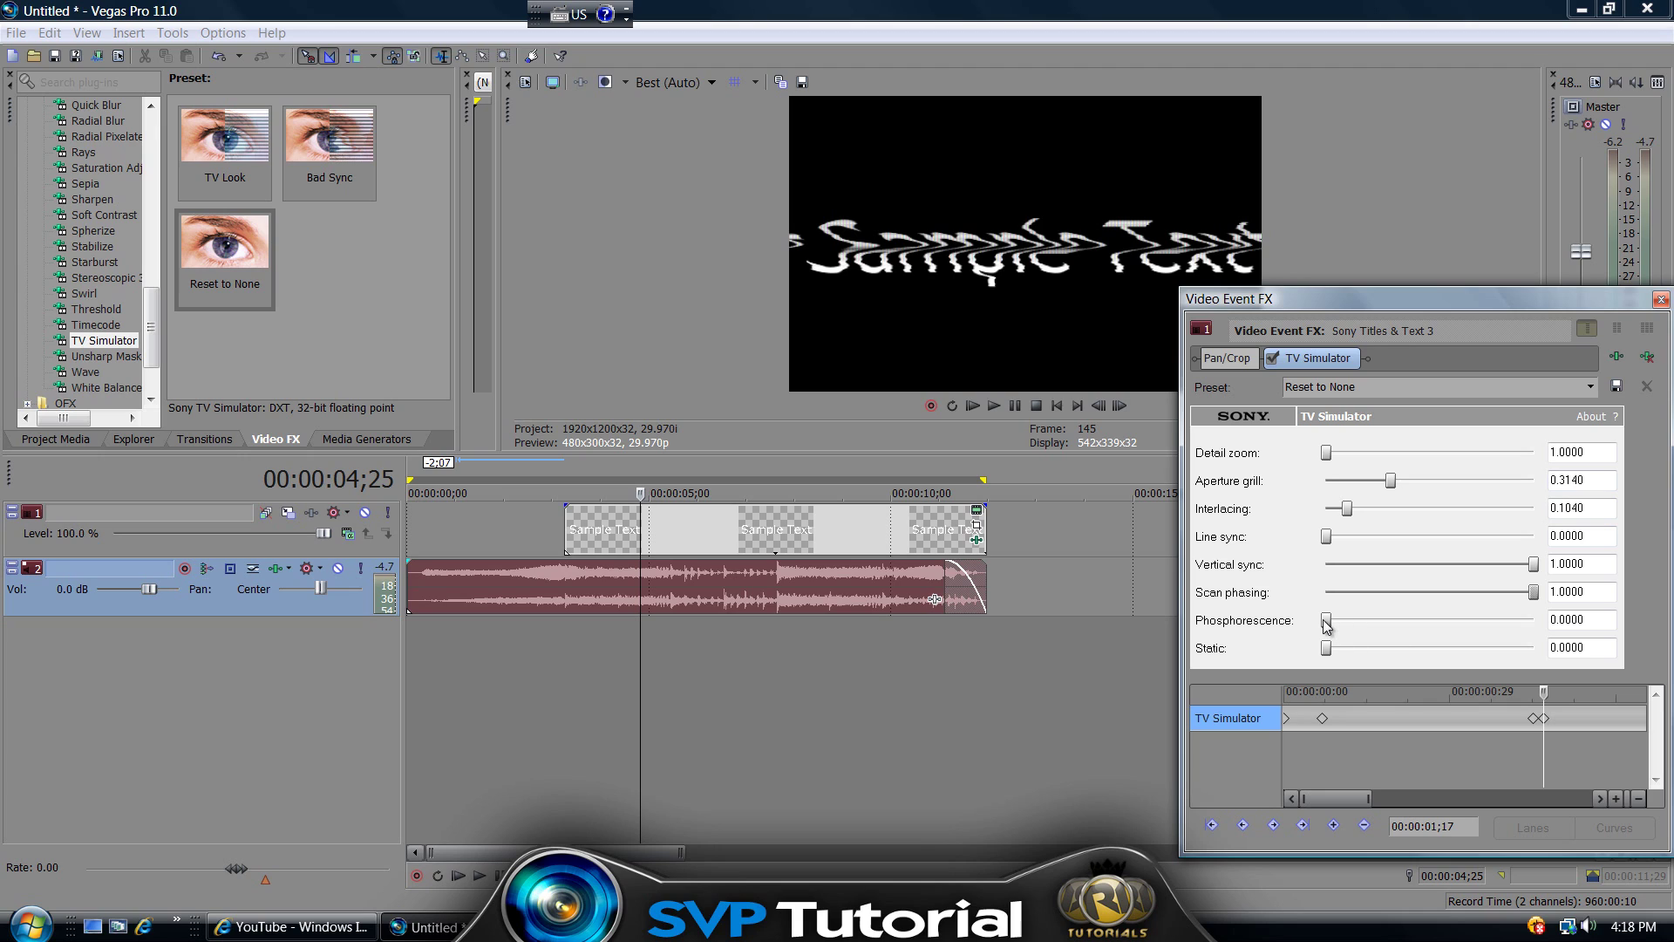
left_click_drag(1326, 621, 1646, 617)
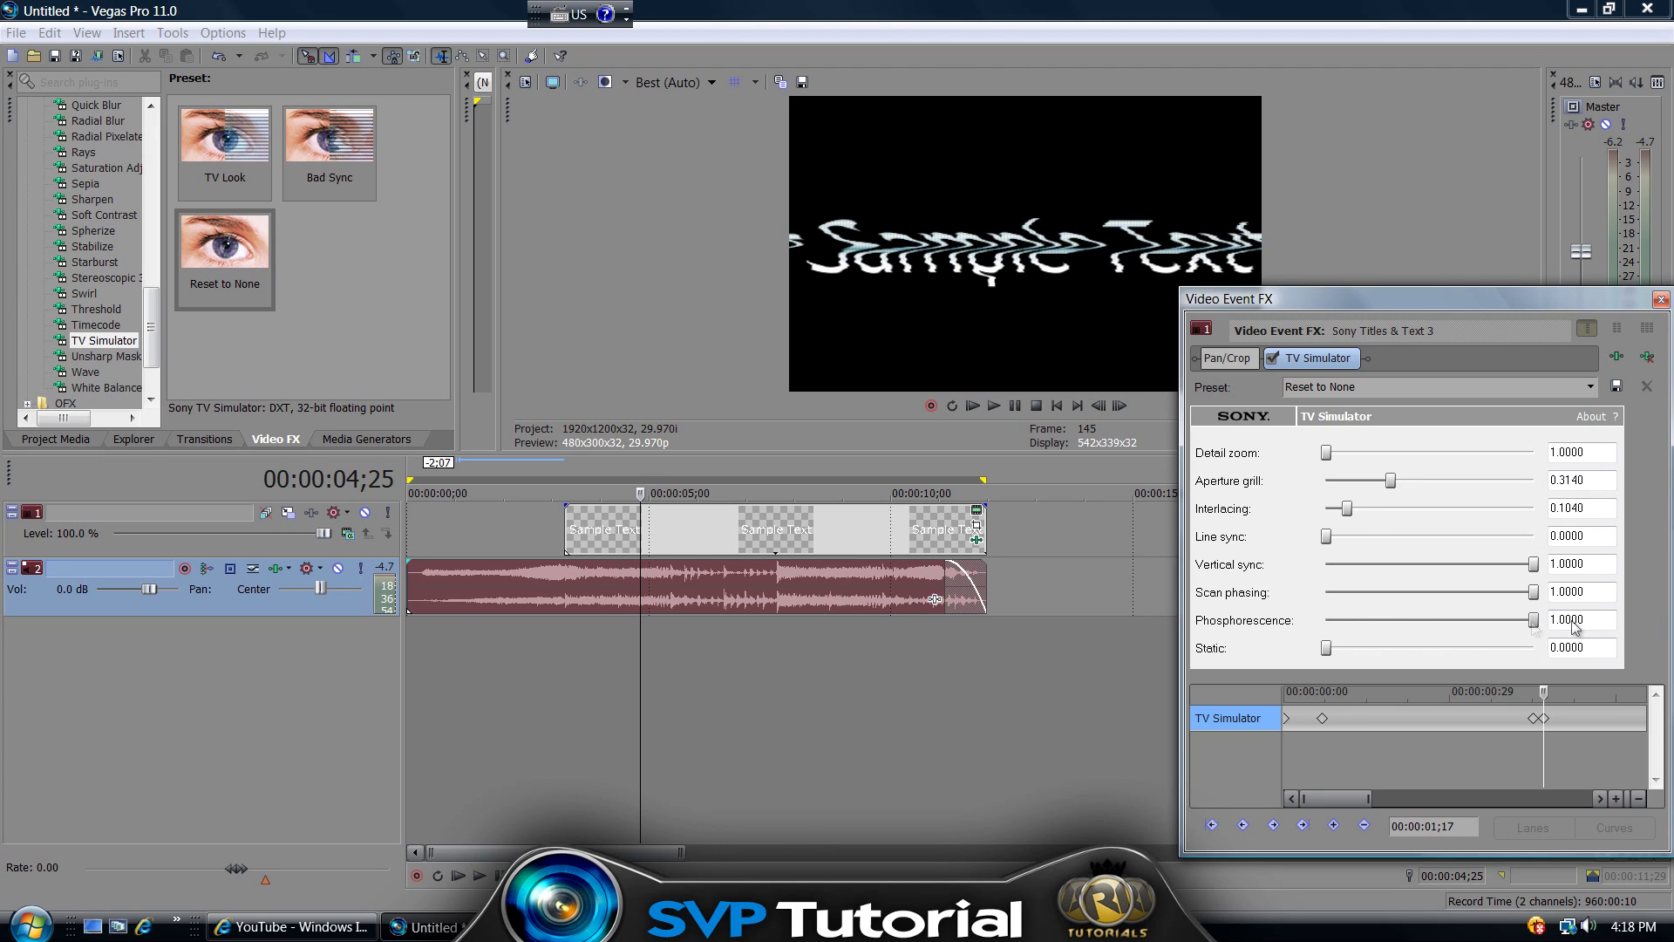
left_click_drag(1326, 650, 1375, 659)
Close the effect settings and play the project from the start of the text event to check the second glitch
left_click_drag(1512, 304, 1315, 291)
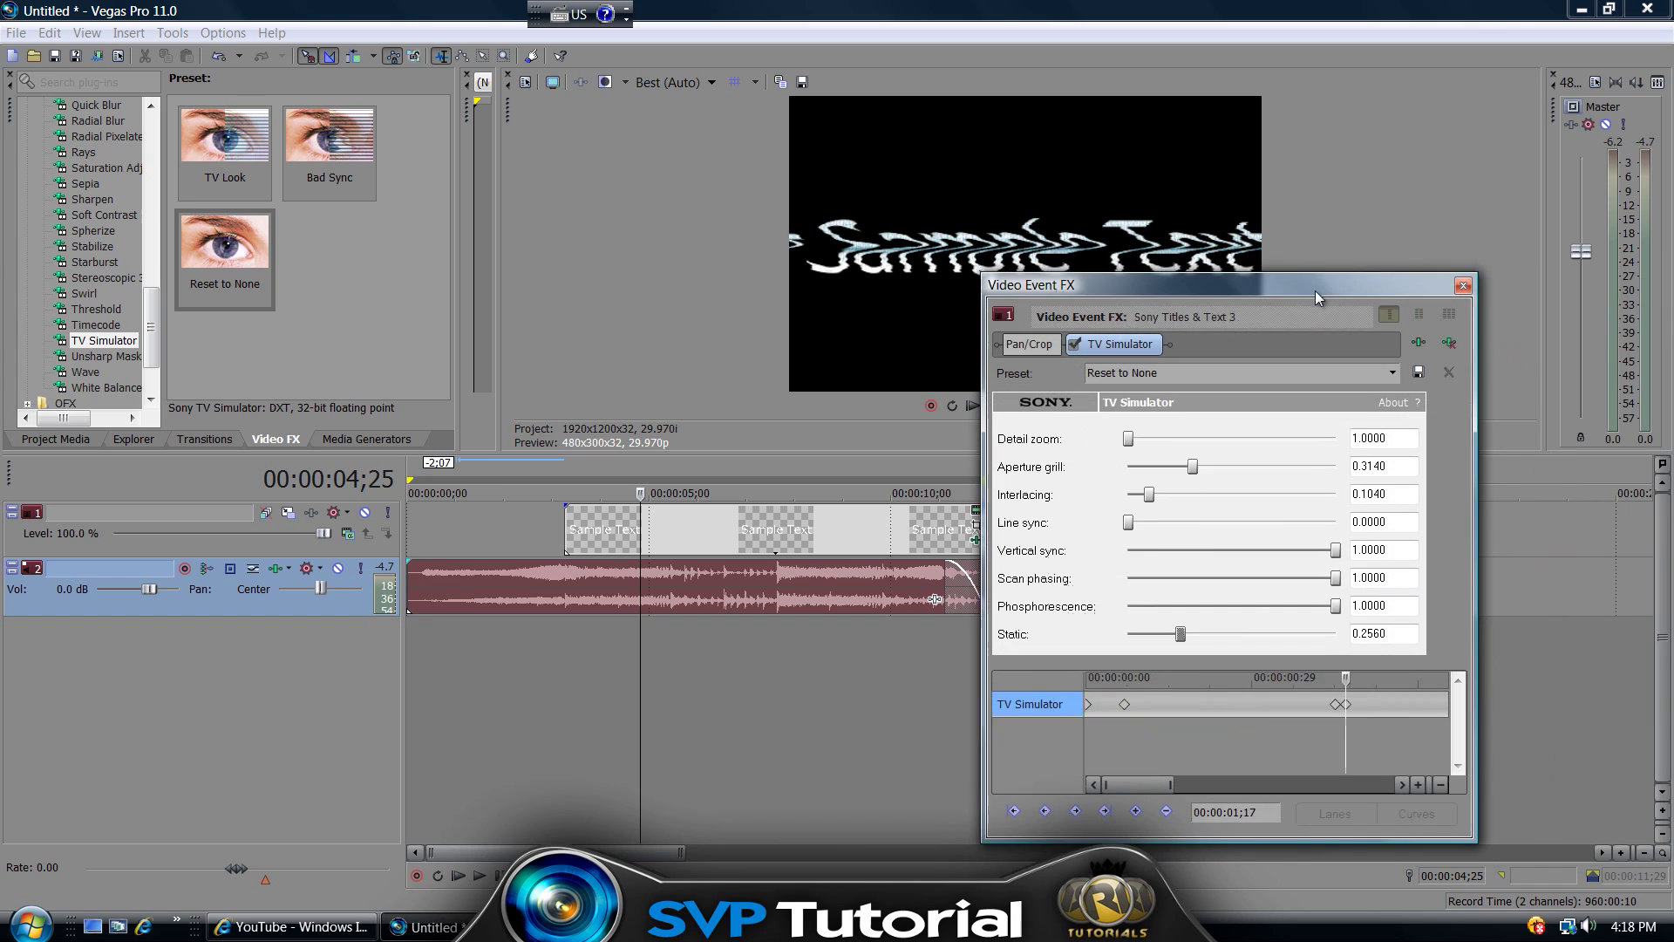
left_click(1463, 285)
left_click(562, 629)
key("space")
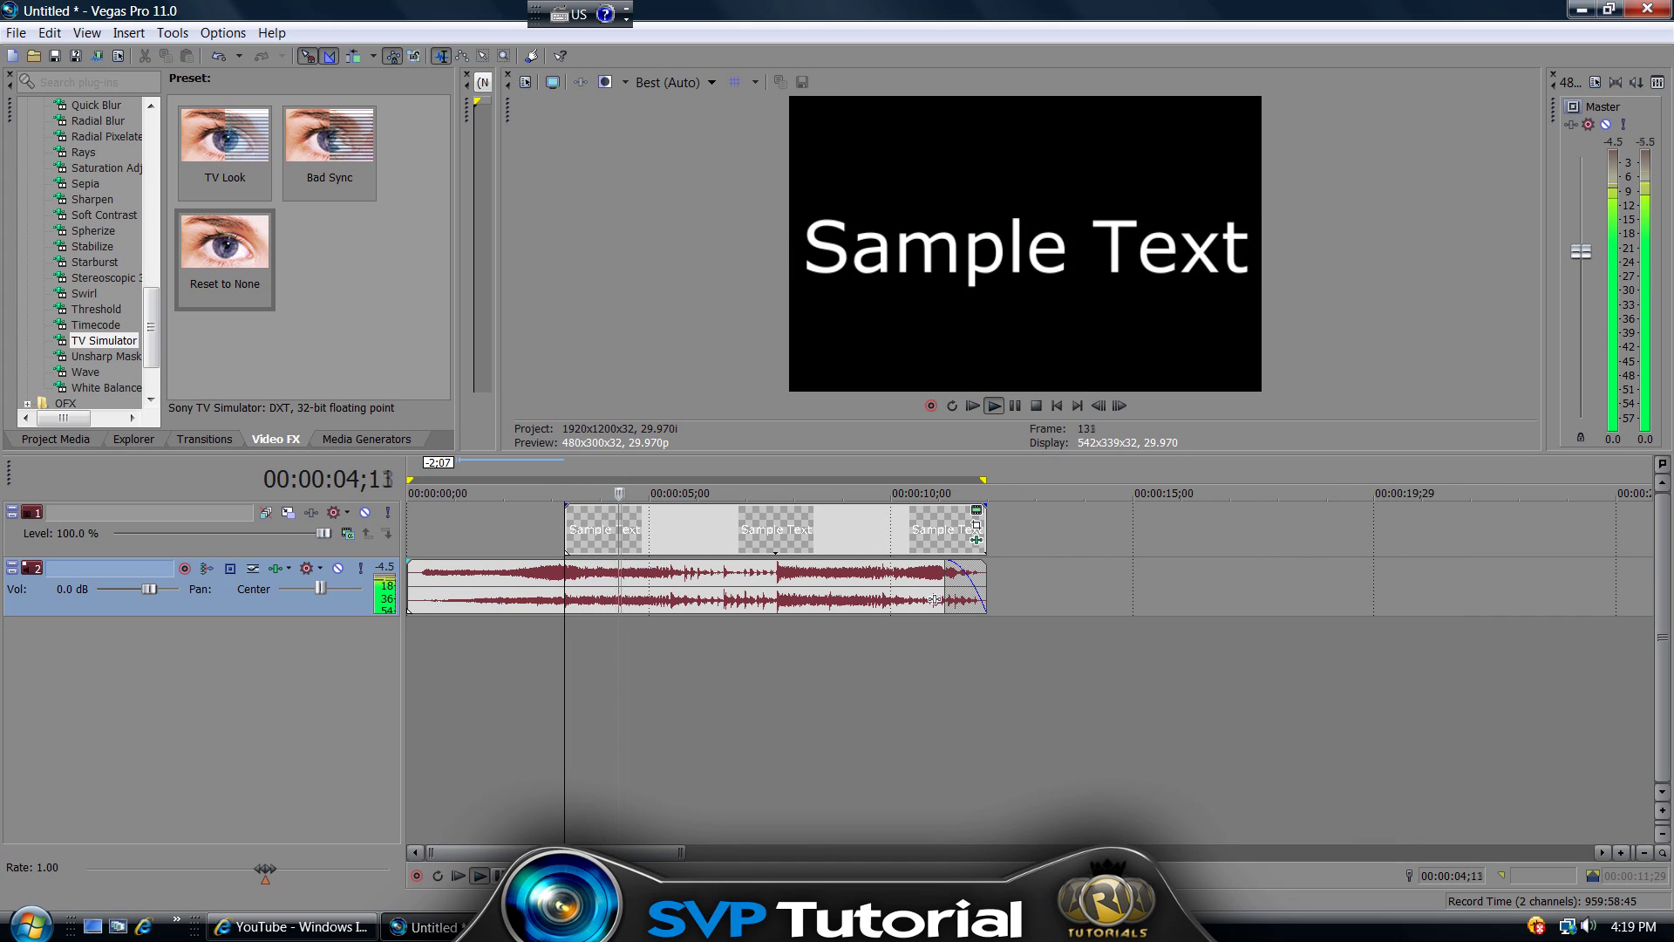
key("Return")
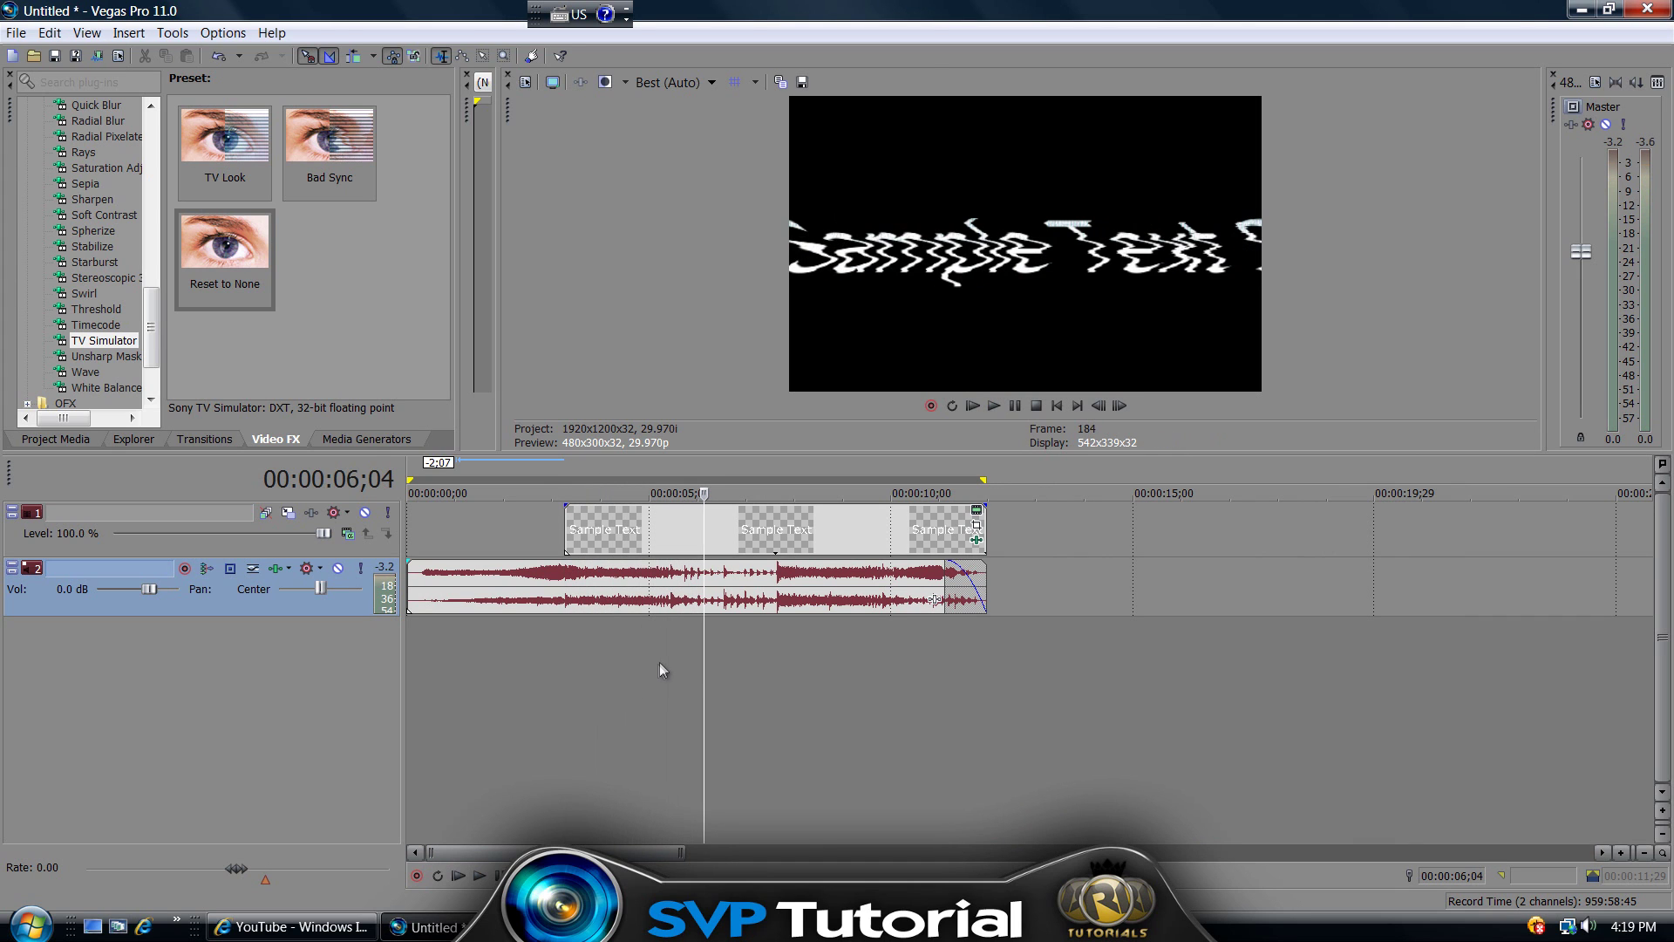
Play the audio around 00:00:05 and park the cursor at the next beat, about 00:00:05;14
left_click(666, 613)
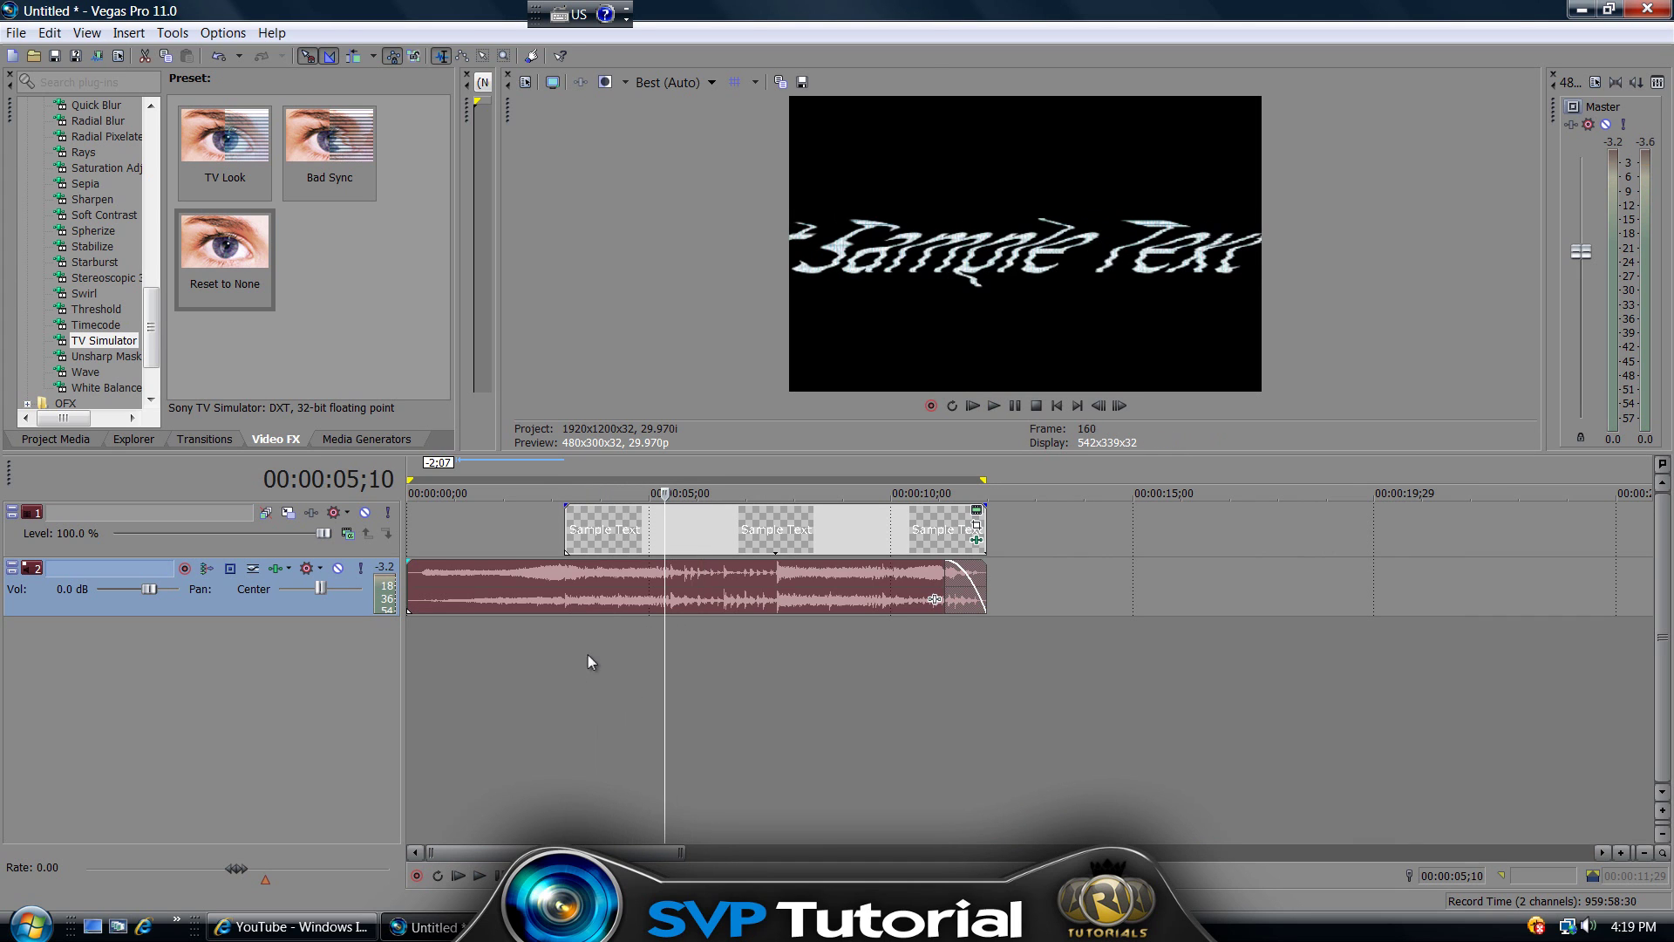
left_click(641, 654)
key("space")
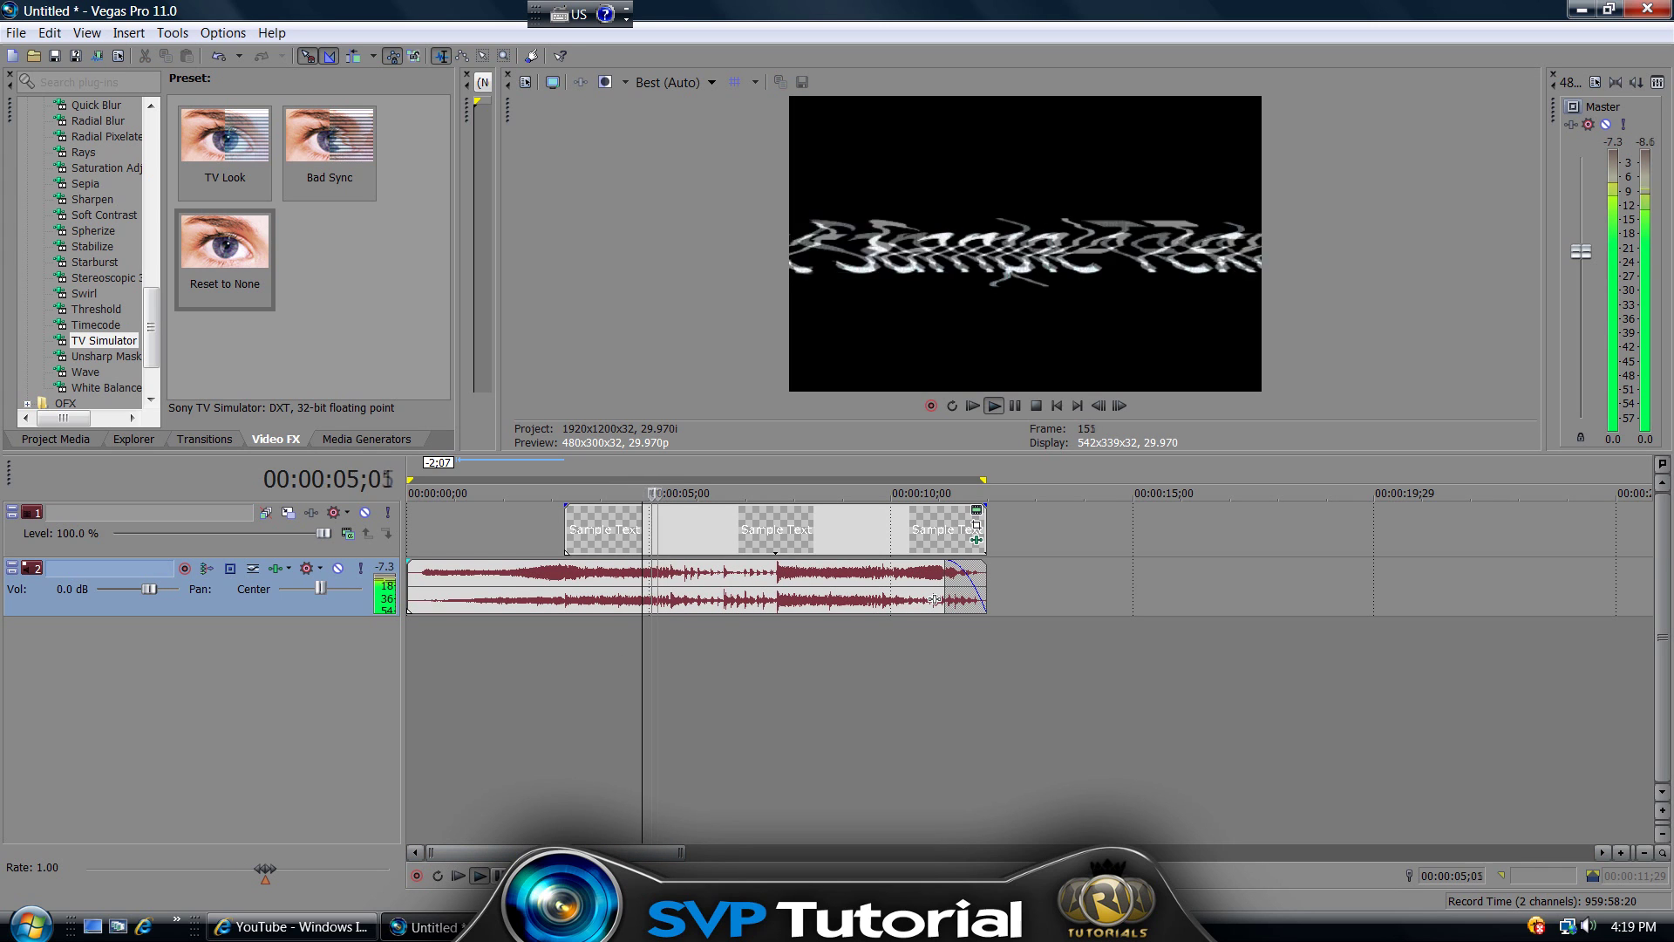
left_click(668, 613)
key("space")
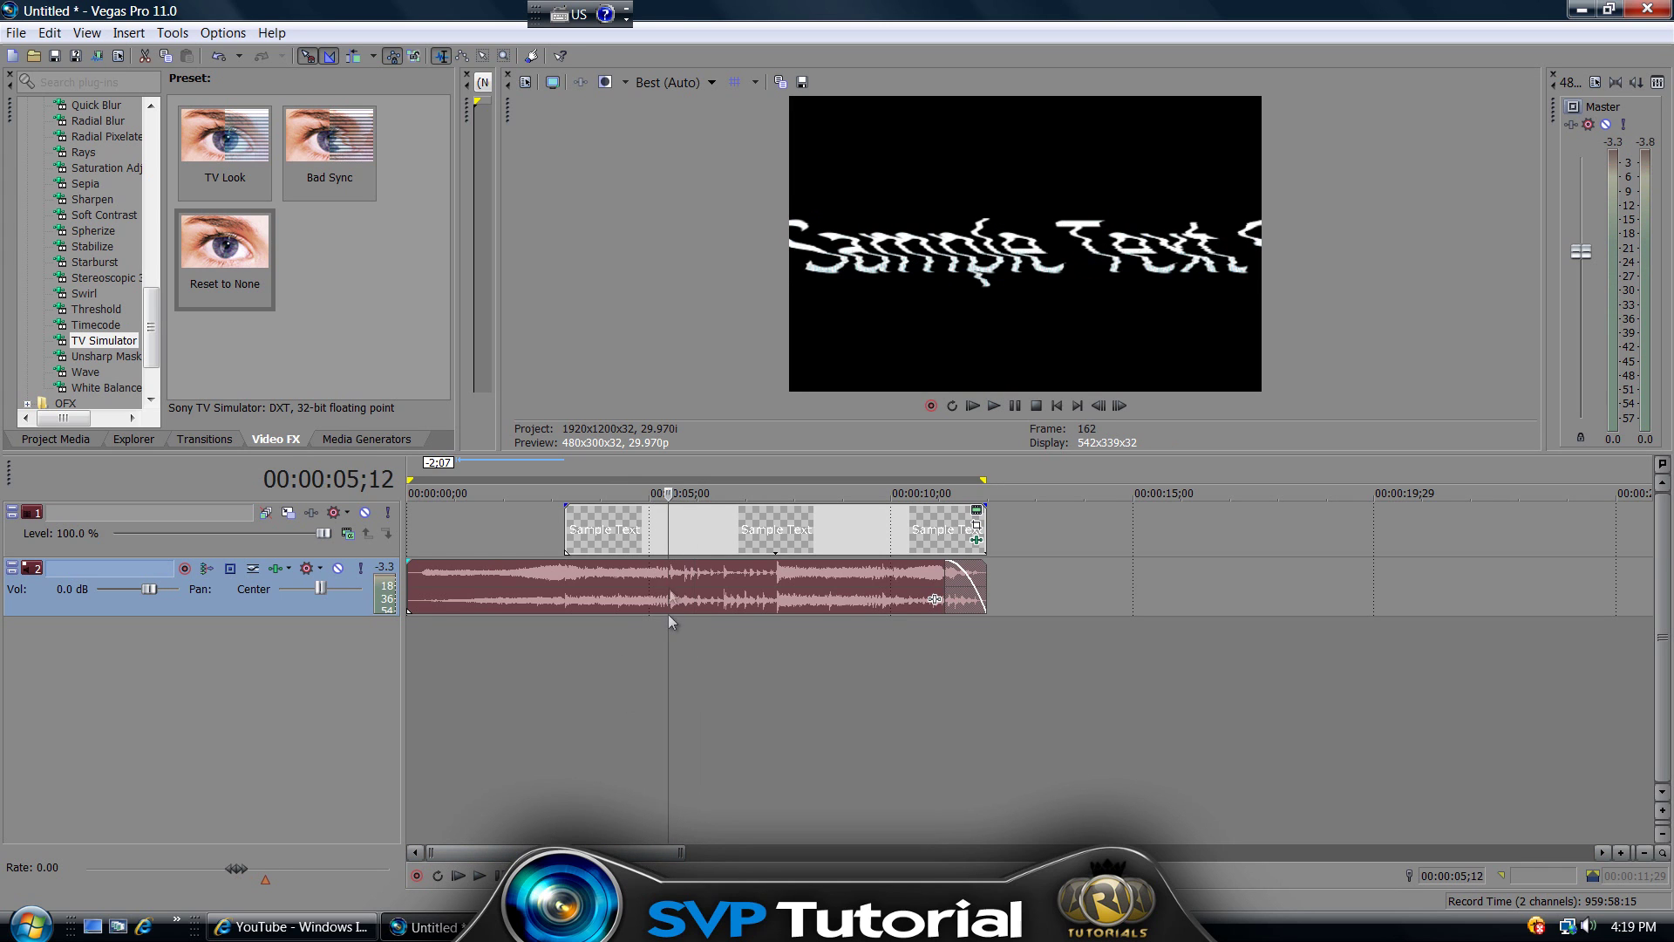
left_click(671, 612)
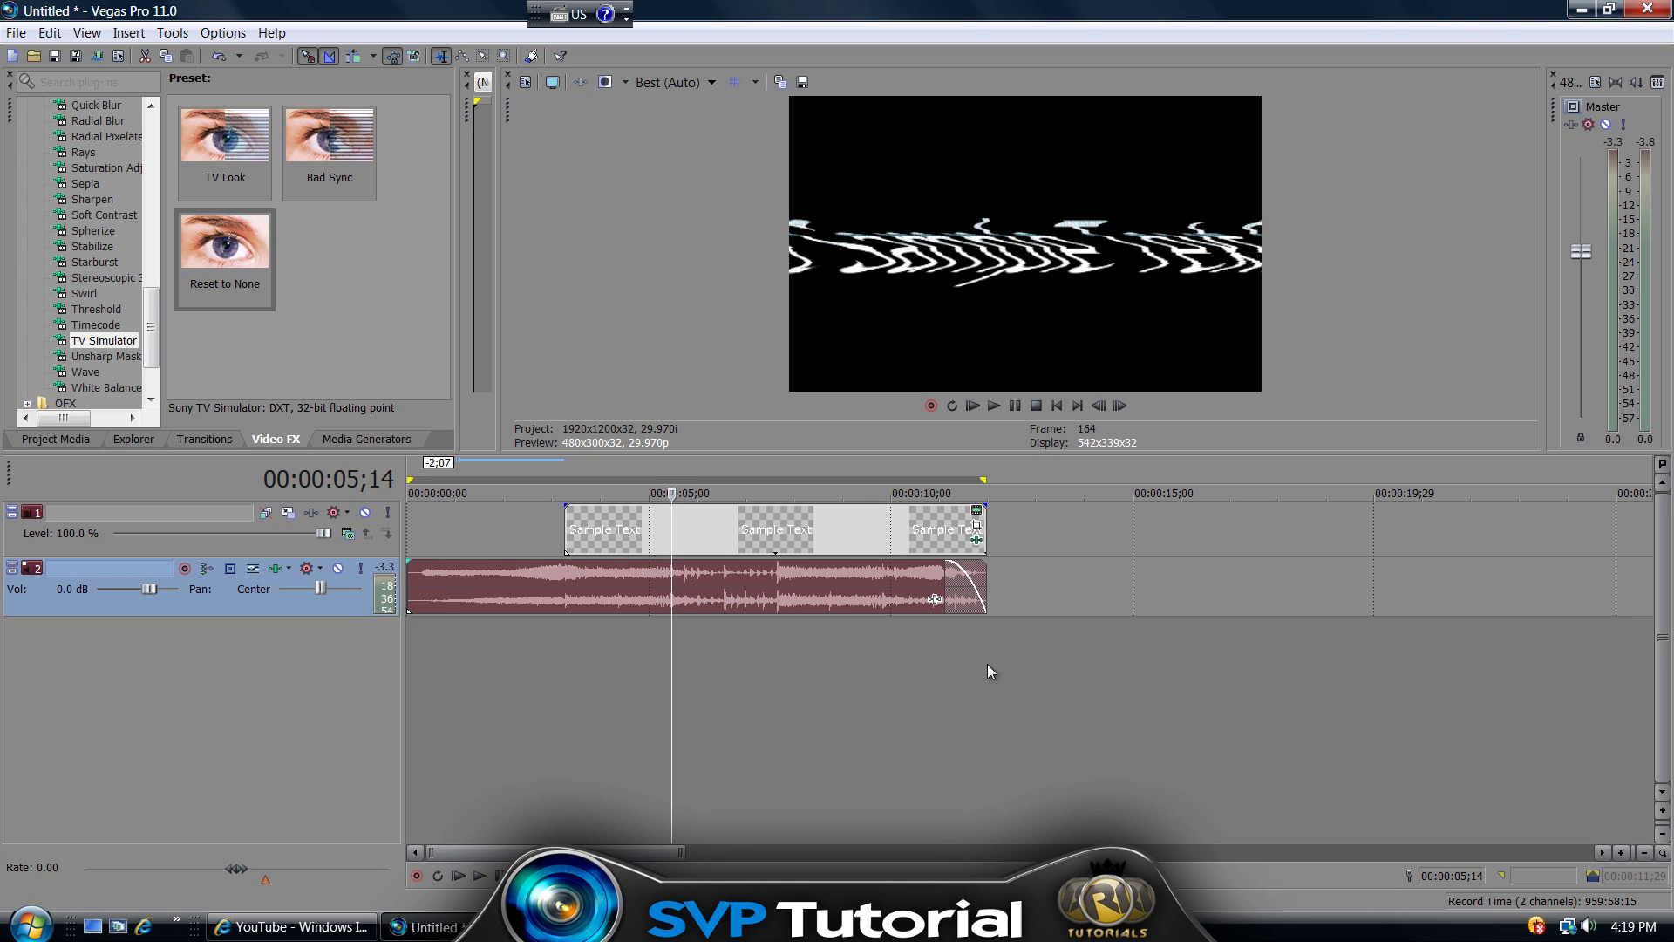
Add a TV Simulator keyframe at 00:00:02;05 on the text event with Line sync 1.0000, Aperture grill 0.1680 and Static 0.2300
scroll(975, 615, "up", 2)
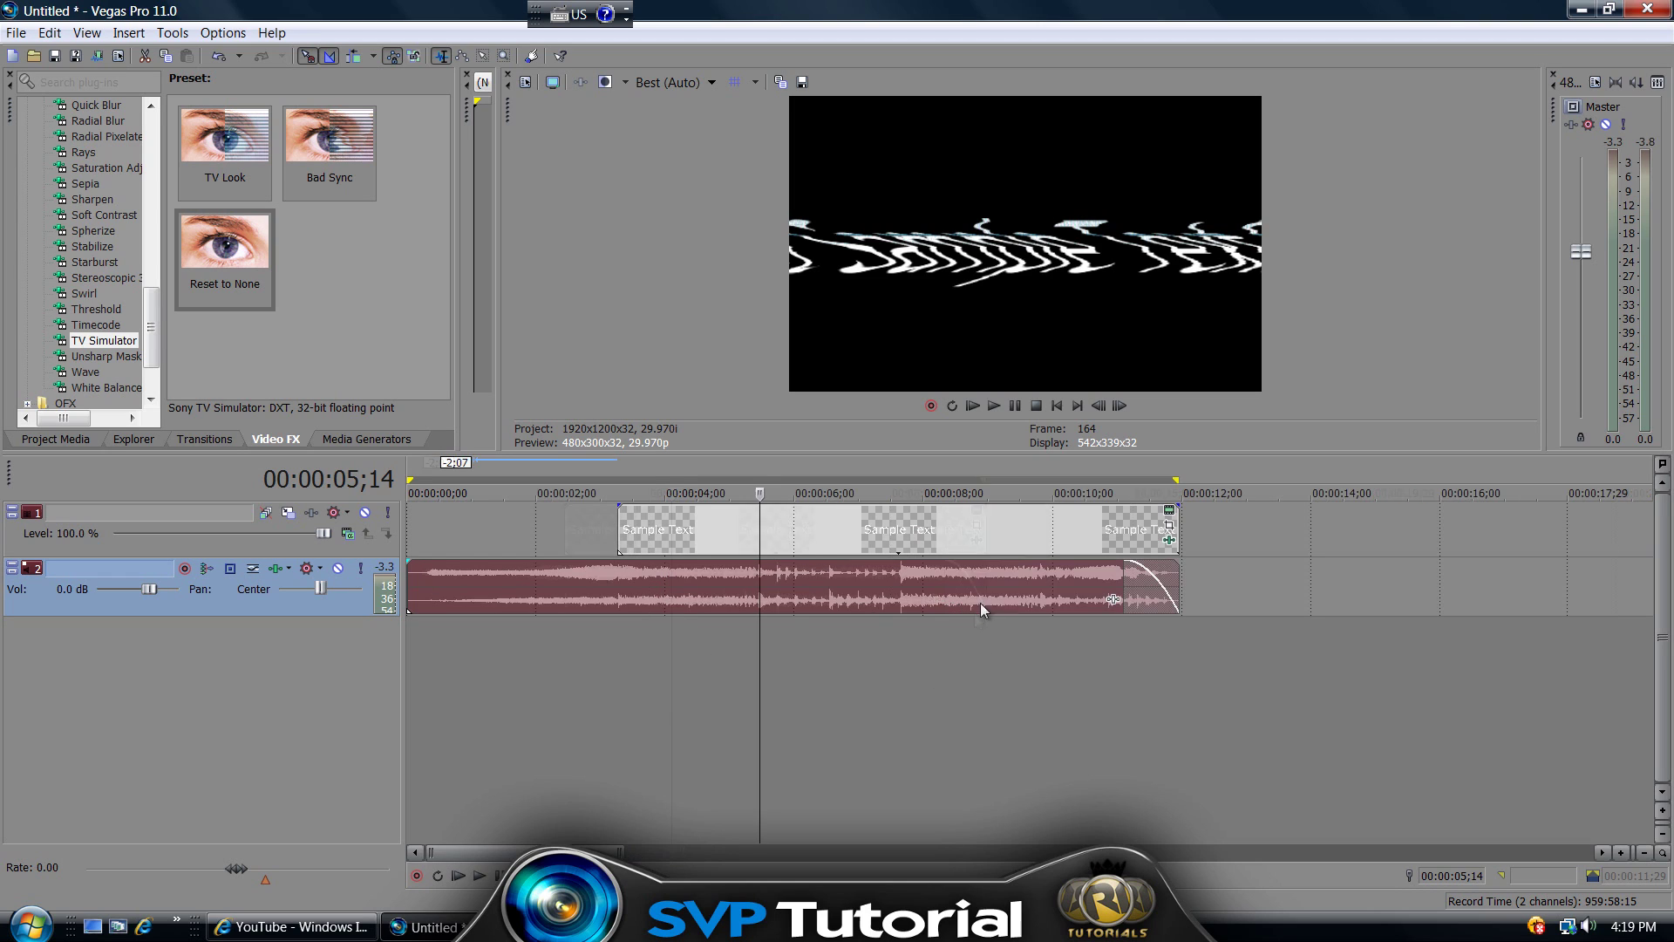
left_click(1170, 541)
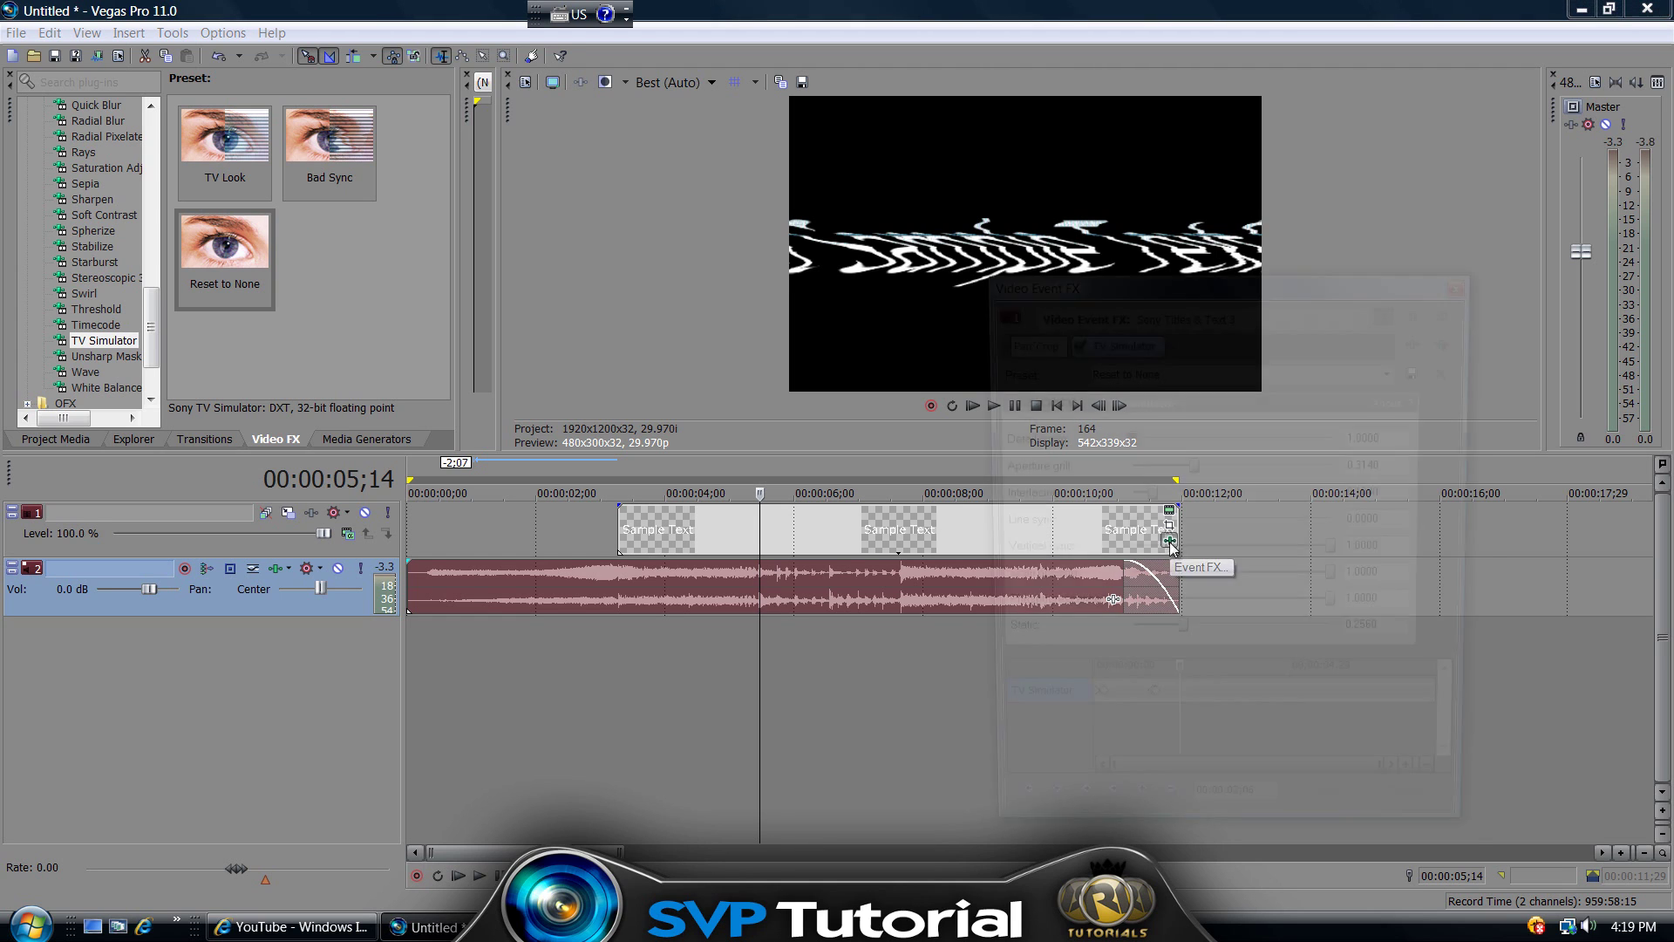
left_click_drag(1176, 680, 1177, 681)
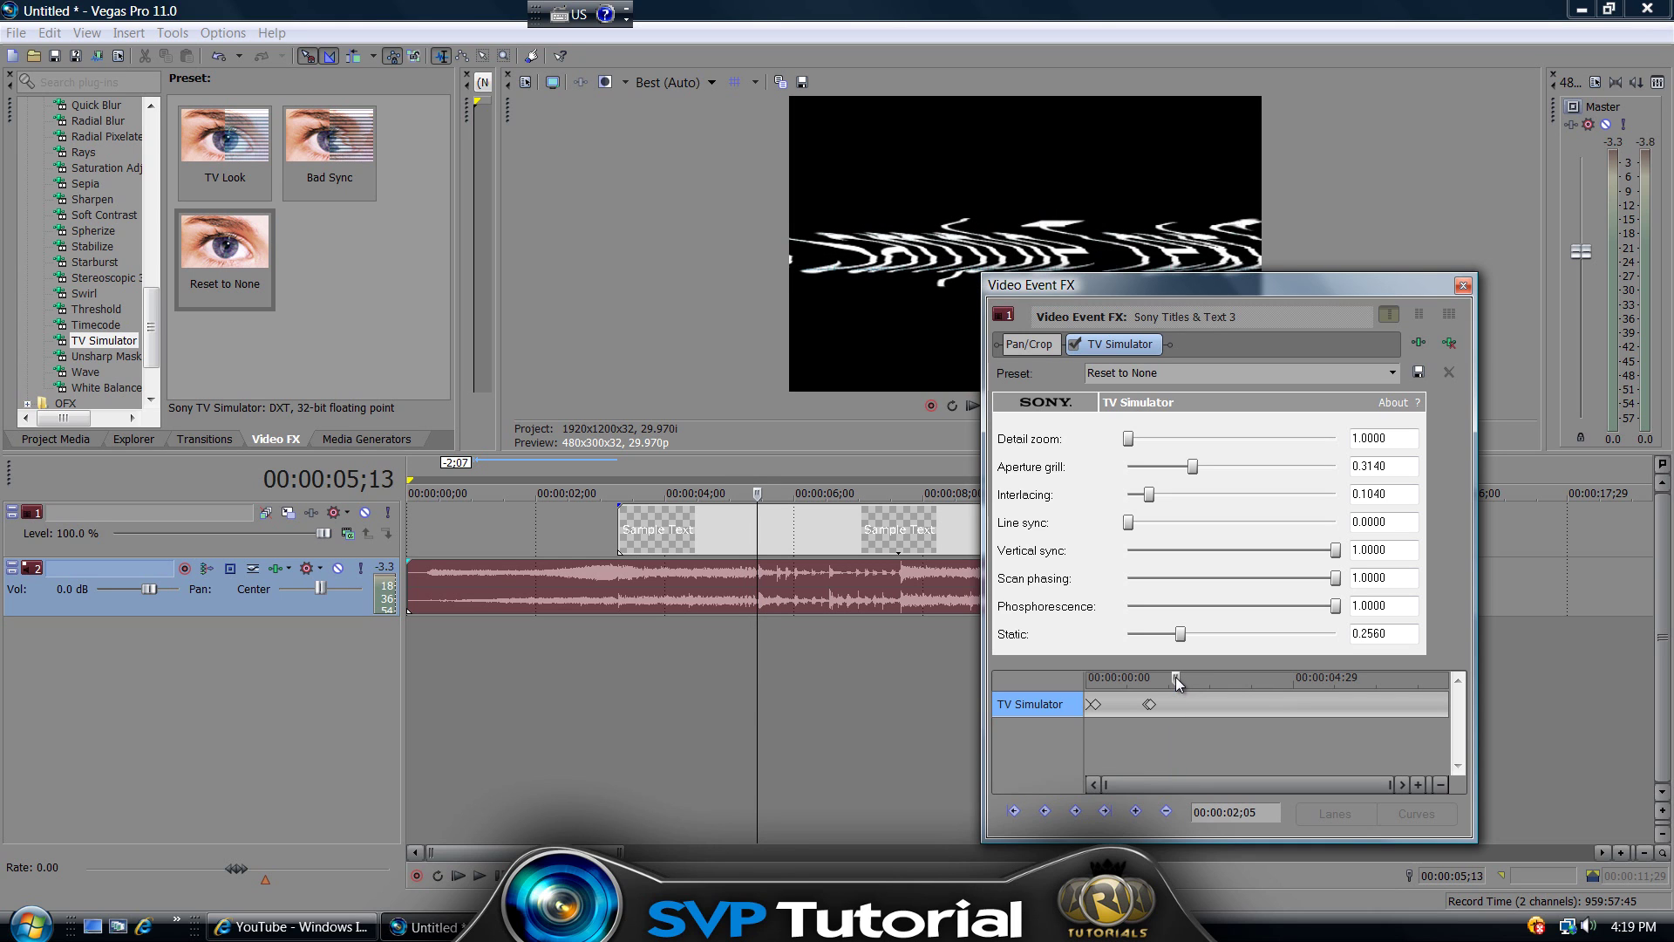
key("space")
key("space")
left_click_drag(1057, 291, 1170, 293)
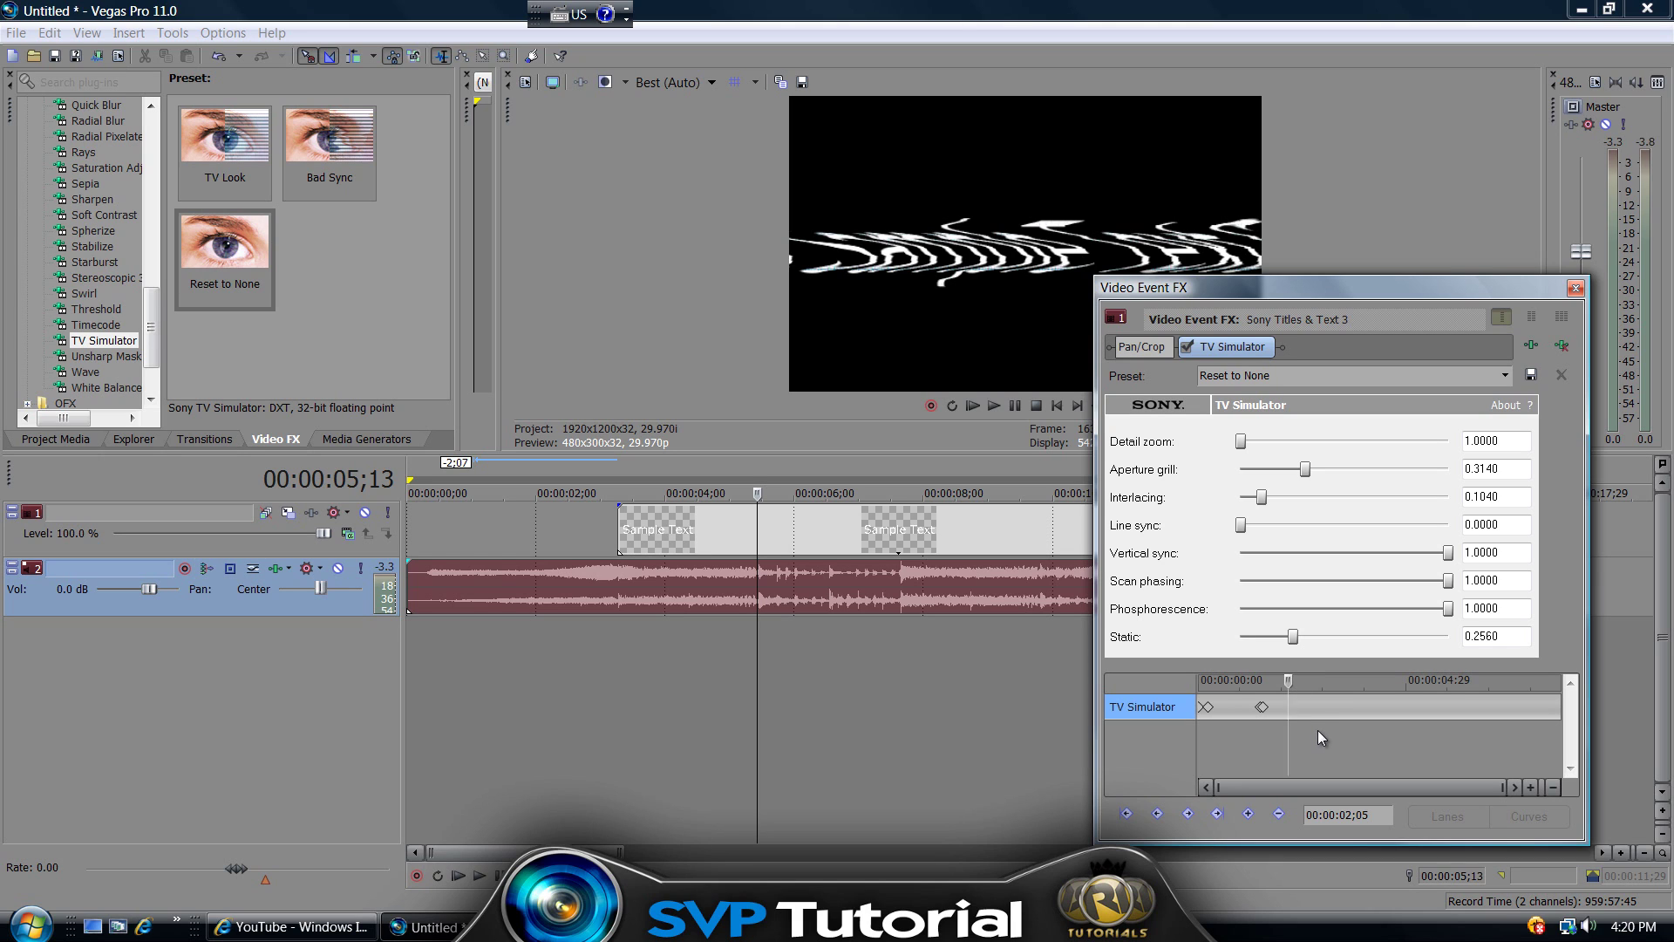
mouse_move(1289, 680)
left_mouse_down()
mouse_move(1274, 683)
mouse_move(1289, 678)
left_mouse_up()
left_click_drag(1179, 288, 1089, 388)
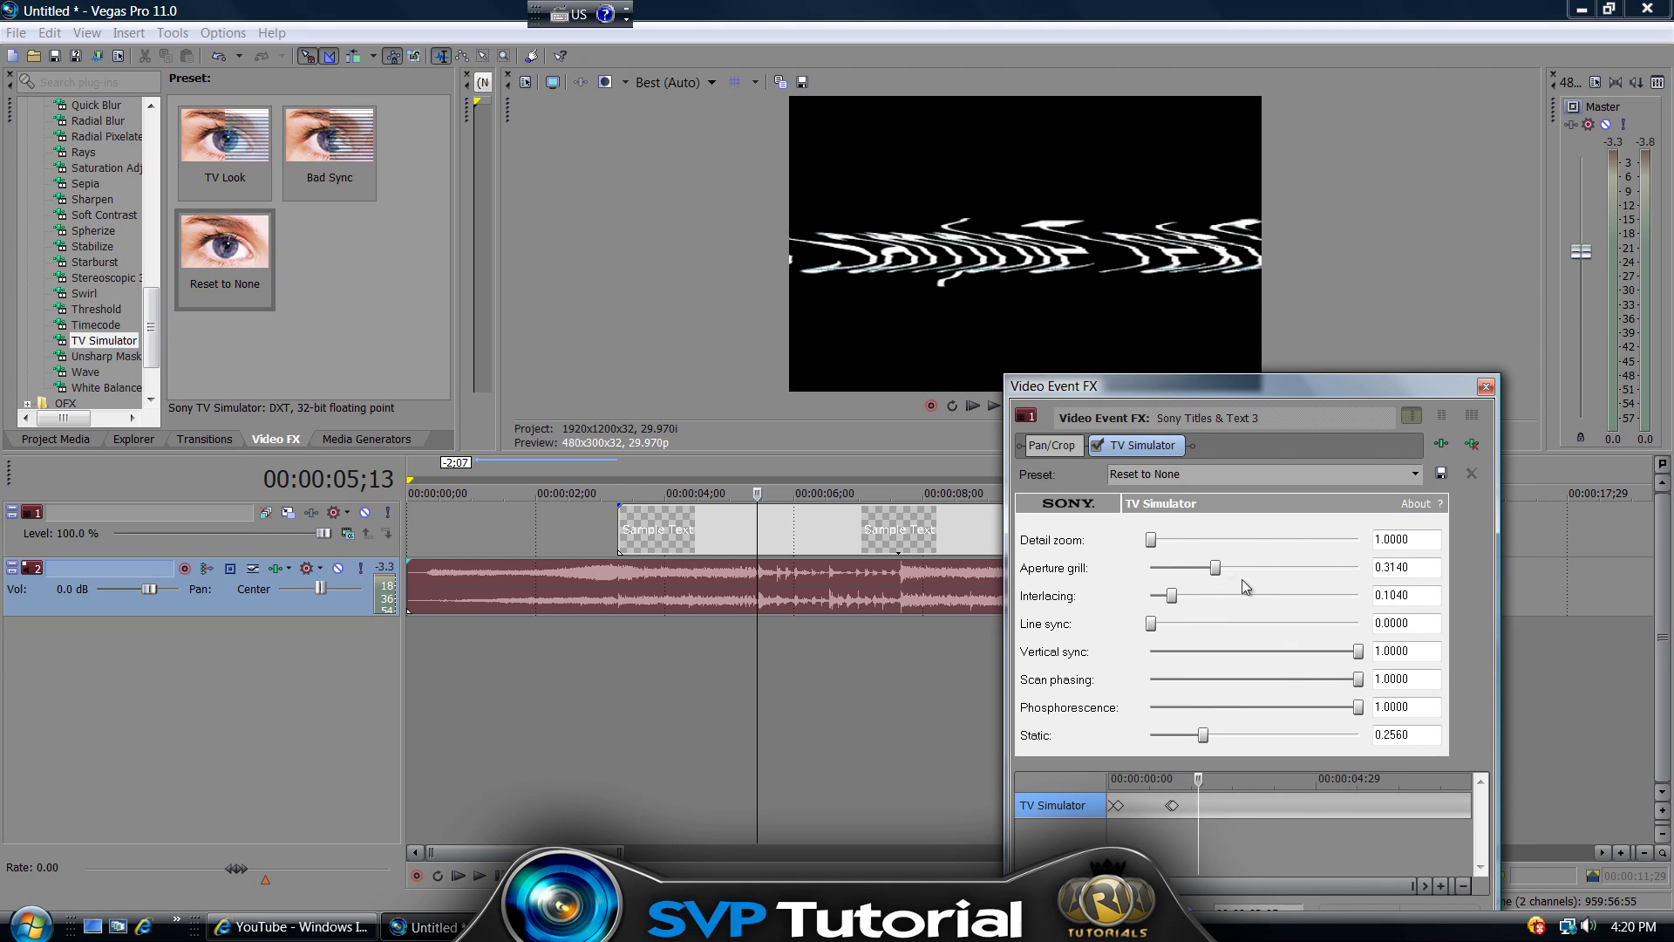
mouse_move(1363, 655)
left_mouse_down()
mouse_move(1308, 652)
mouse_move(1360, 652)
left_mouse_up()
left_click(1357, 623)
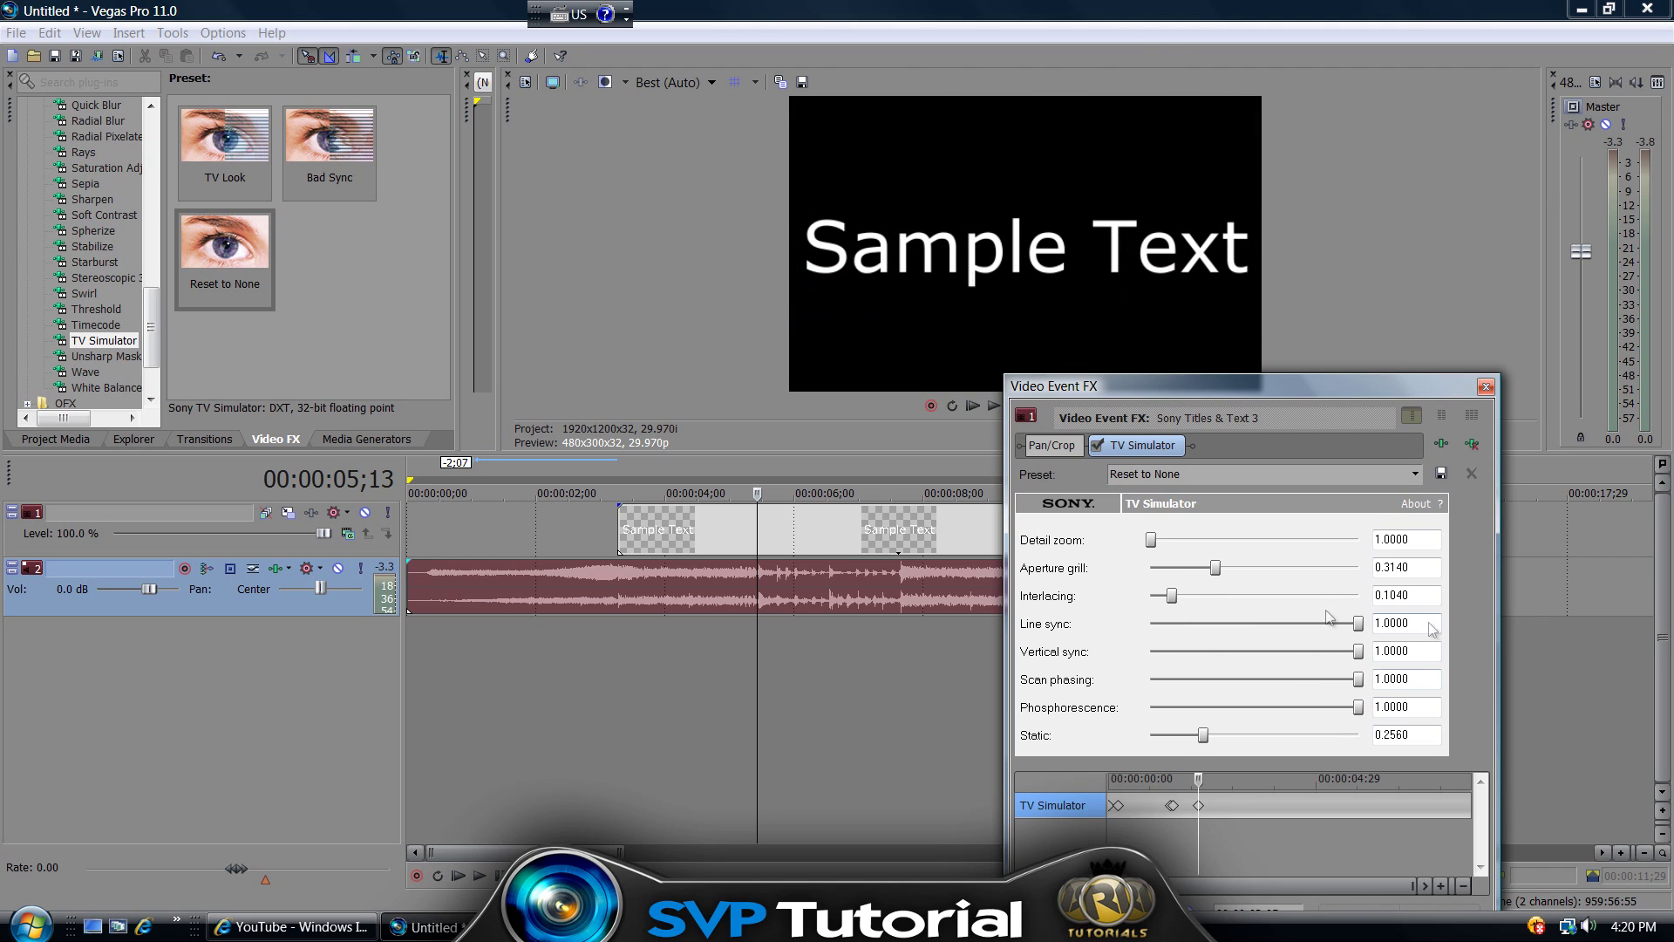
mouse_move(1215, 571)
left_mouse_down()
mouse_move(1151, 568)
mouse_move(1184, 569)
left_mouse_up()
left_click_drag(1204, 735, 1219, 789)
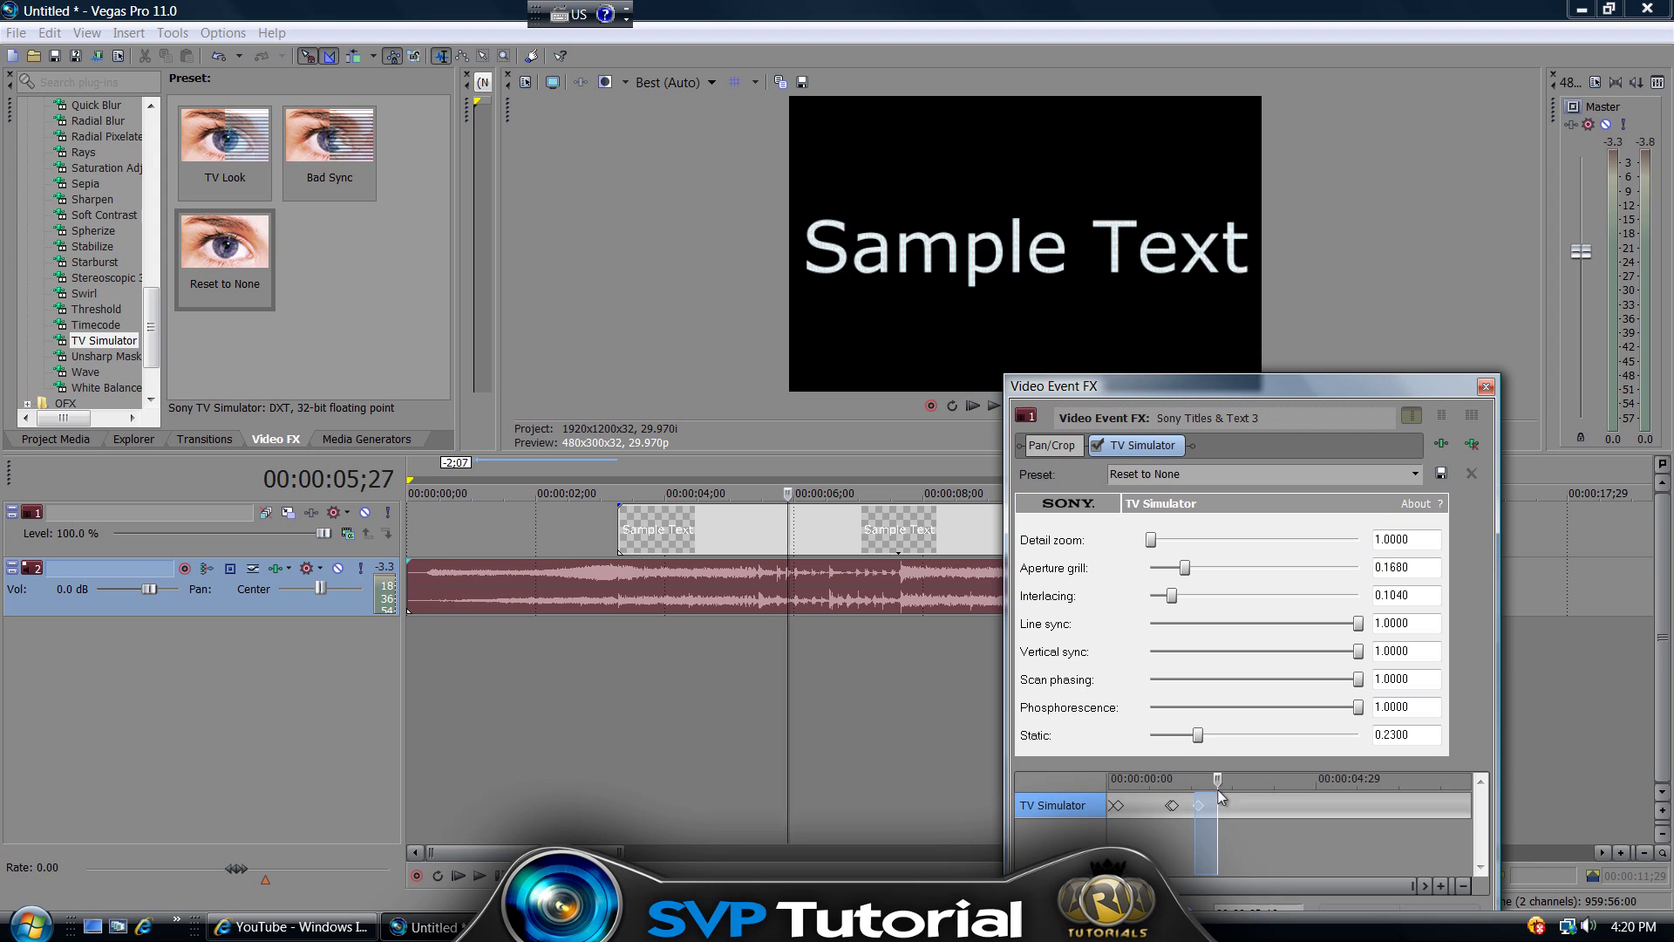
Close the effect settings and mark the time range from 00:00:04;13 to 00:00:05;13 on the timeline
left_click_drag(1474, 386, 715, 626)
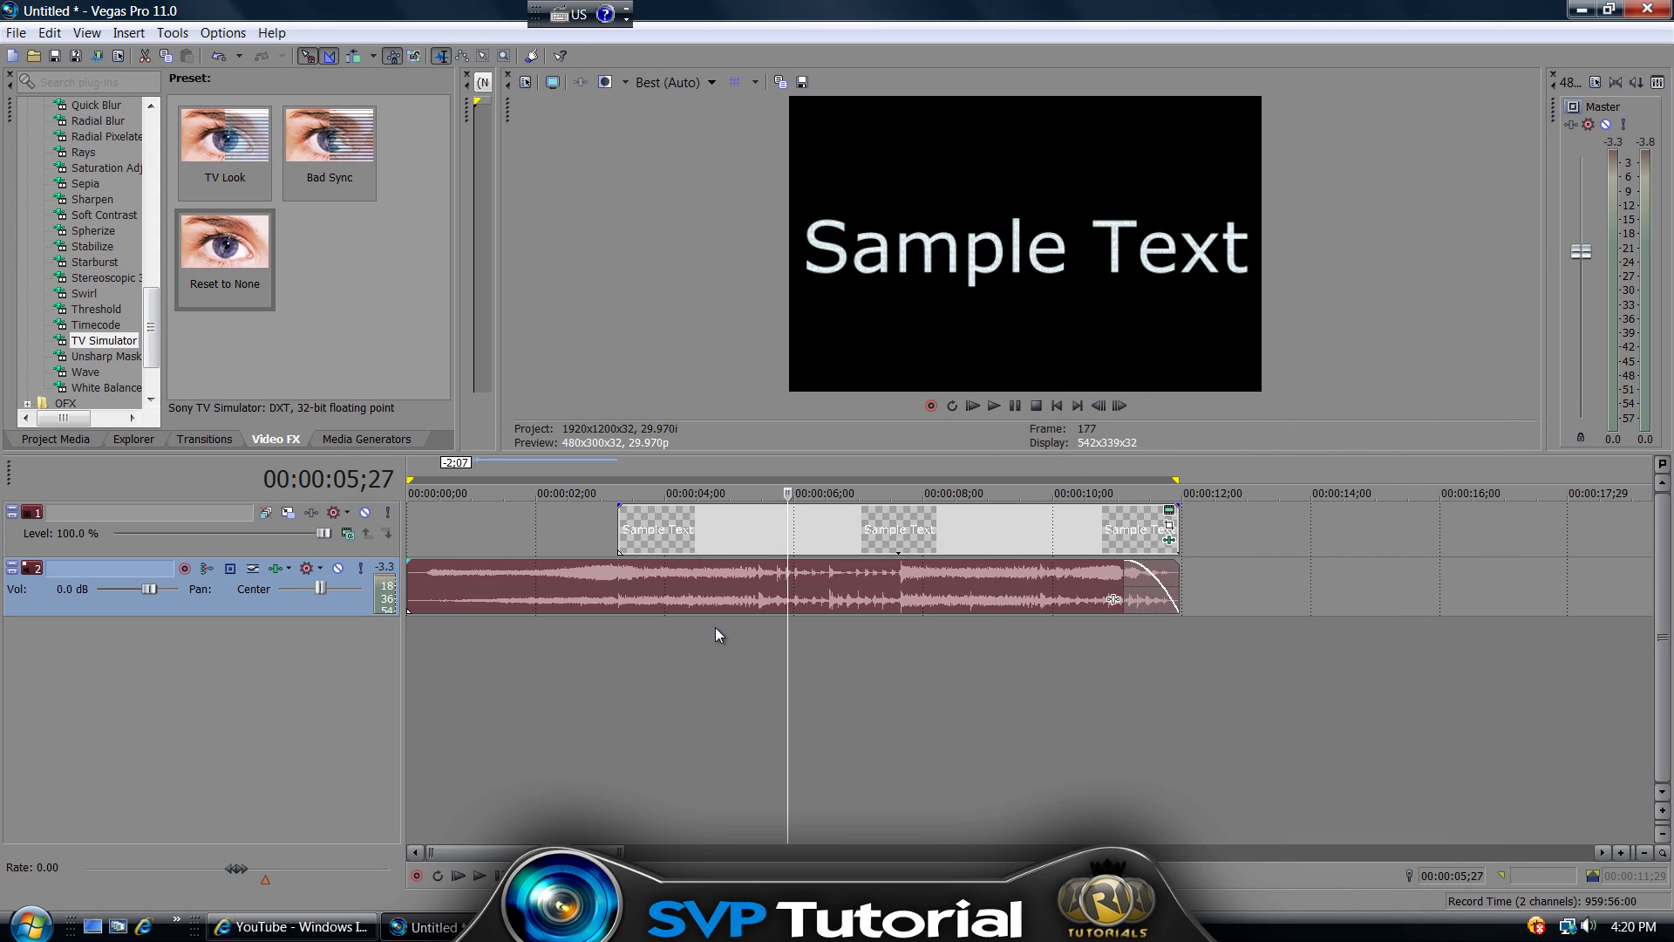
left_click(715, 626)
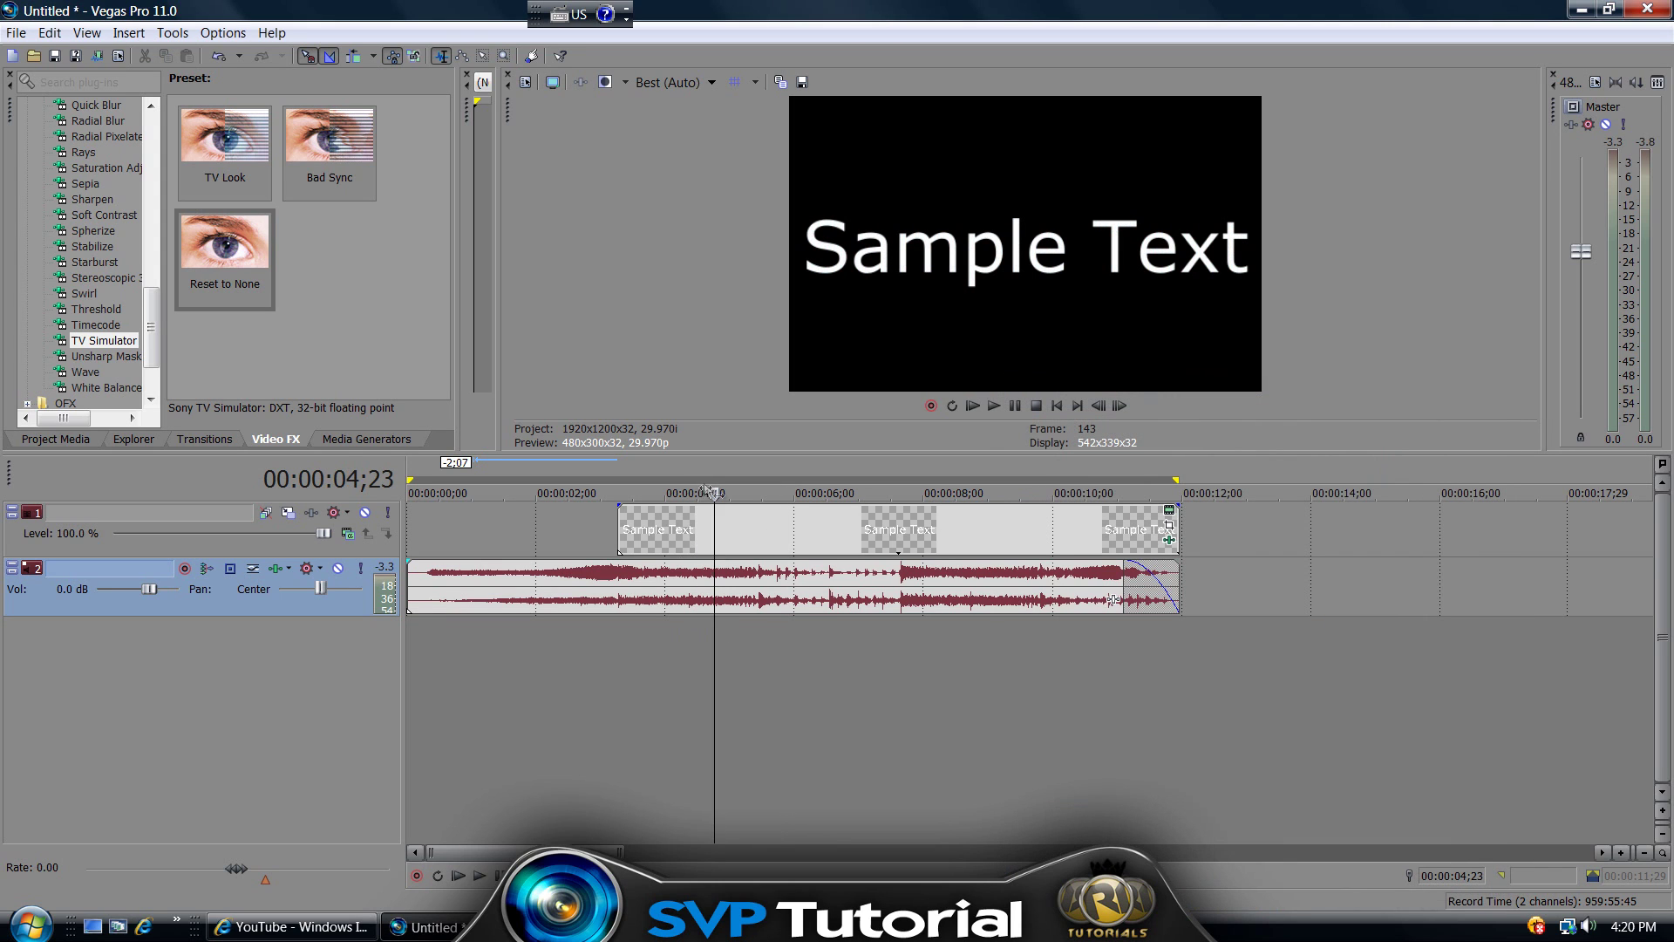
mouse_move(704, 479)
left_mouse_down()
mouse_move(806, 479)
mouse_move(643, 491)
mouse_move(695, 490)
left_mouse_up()
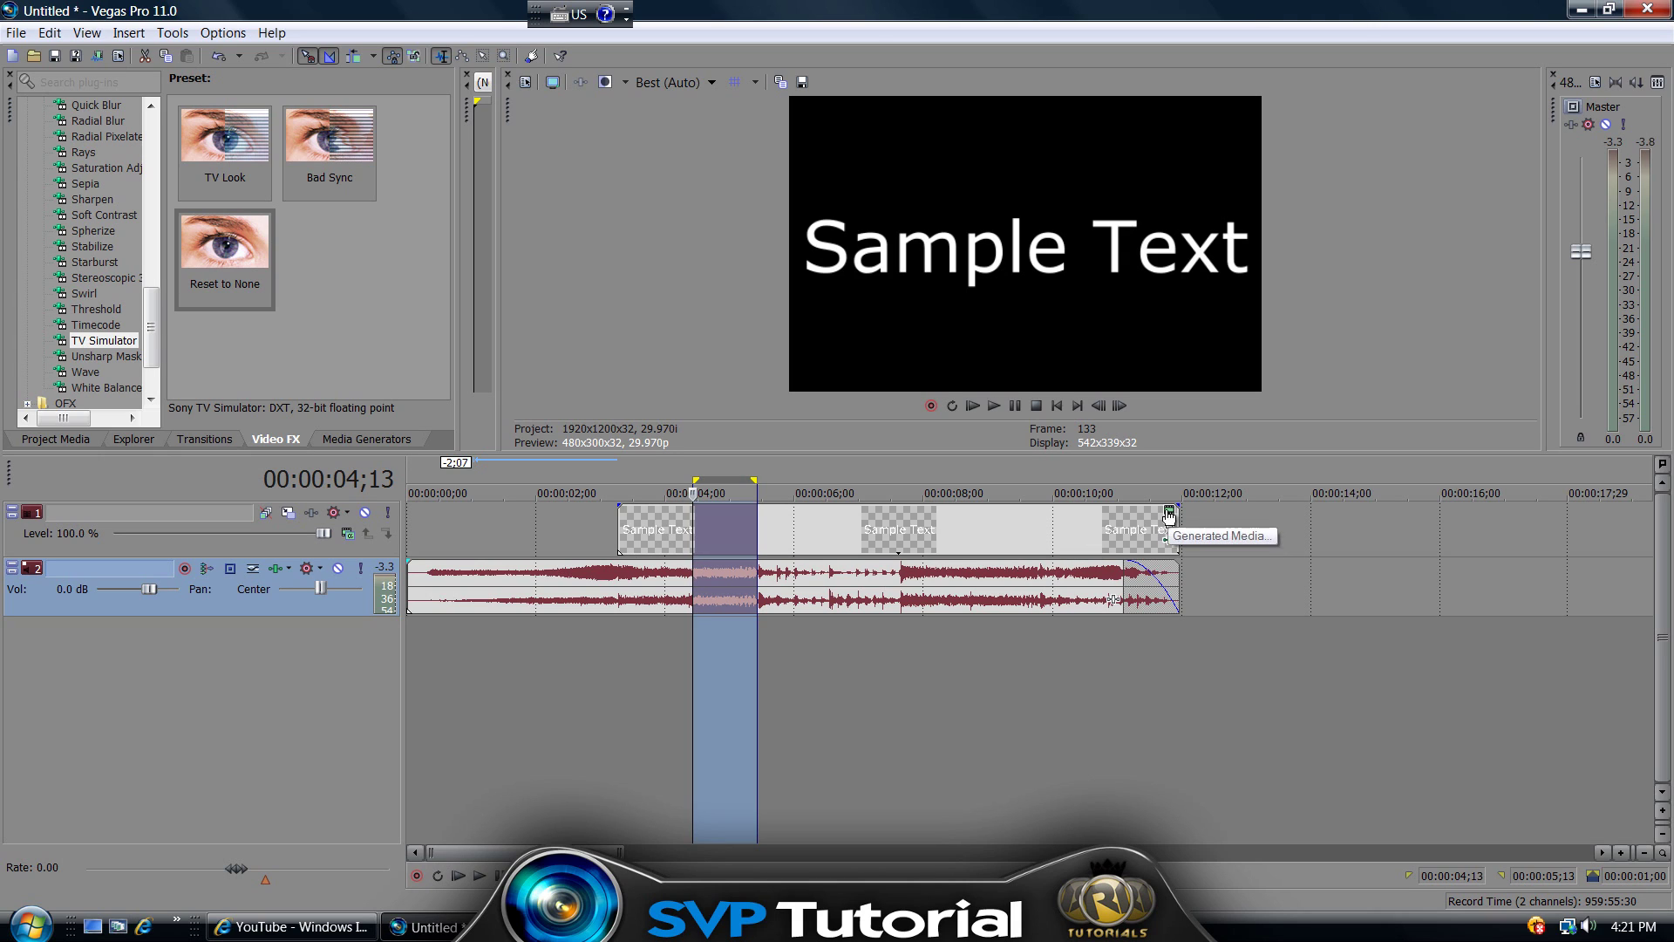
Open the text event's generated media settings and enable keyframe animation for the text color
left_click(1169, 515)
left_click_drag(1075, 225, 1527, 143)
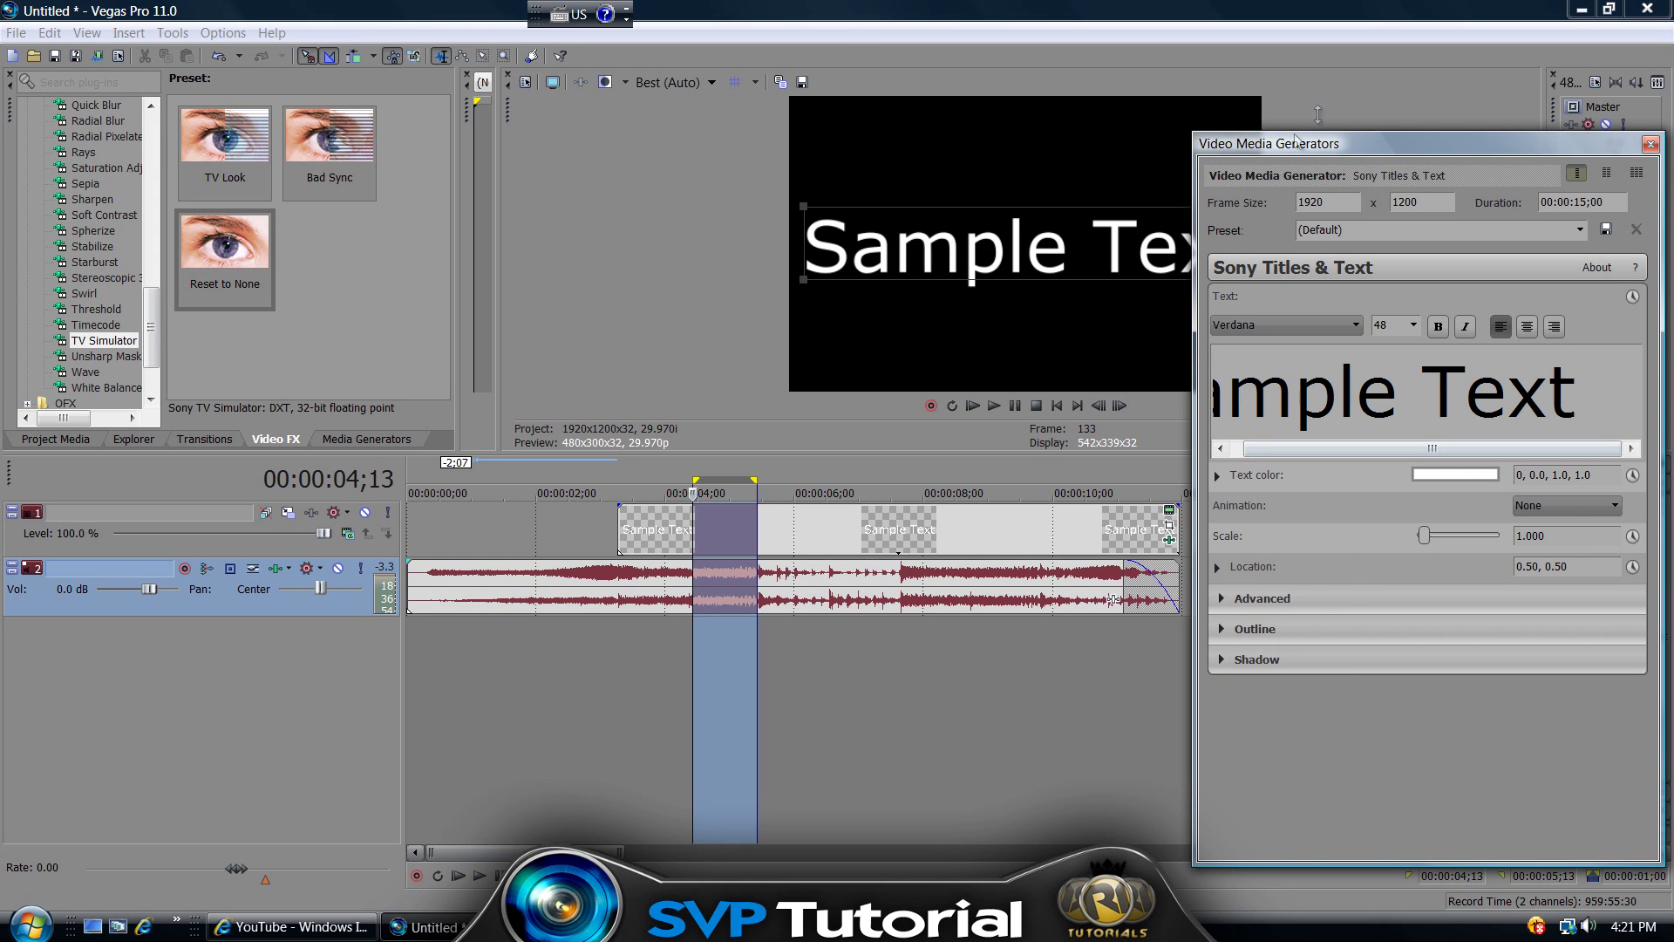
left_click_drag(1287, 149, 1200, 146)
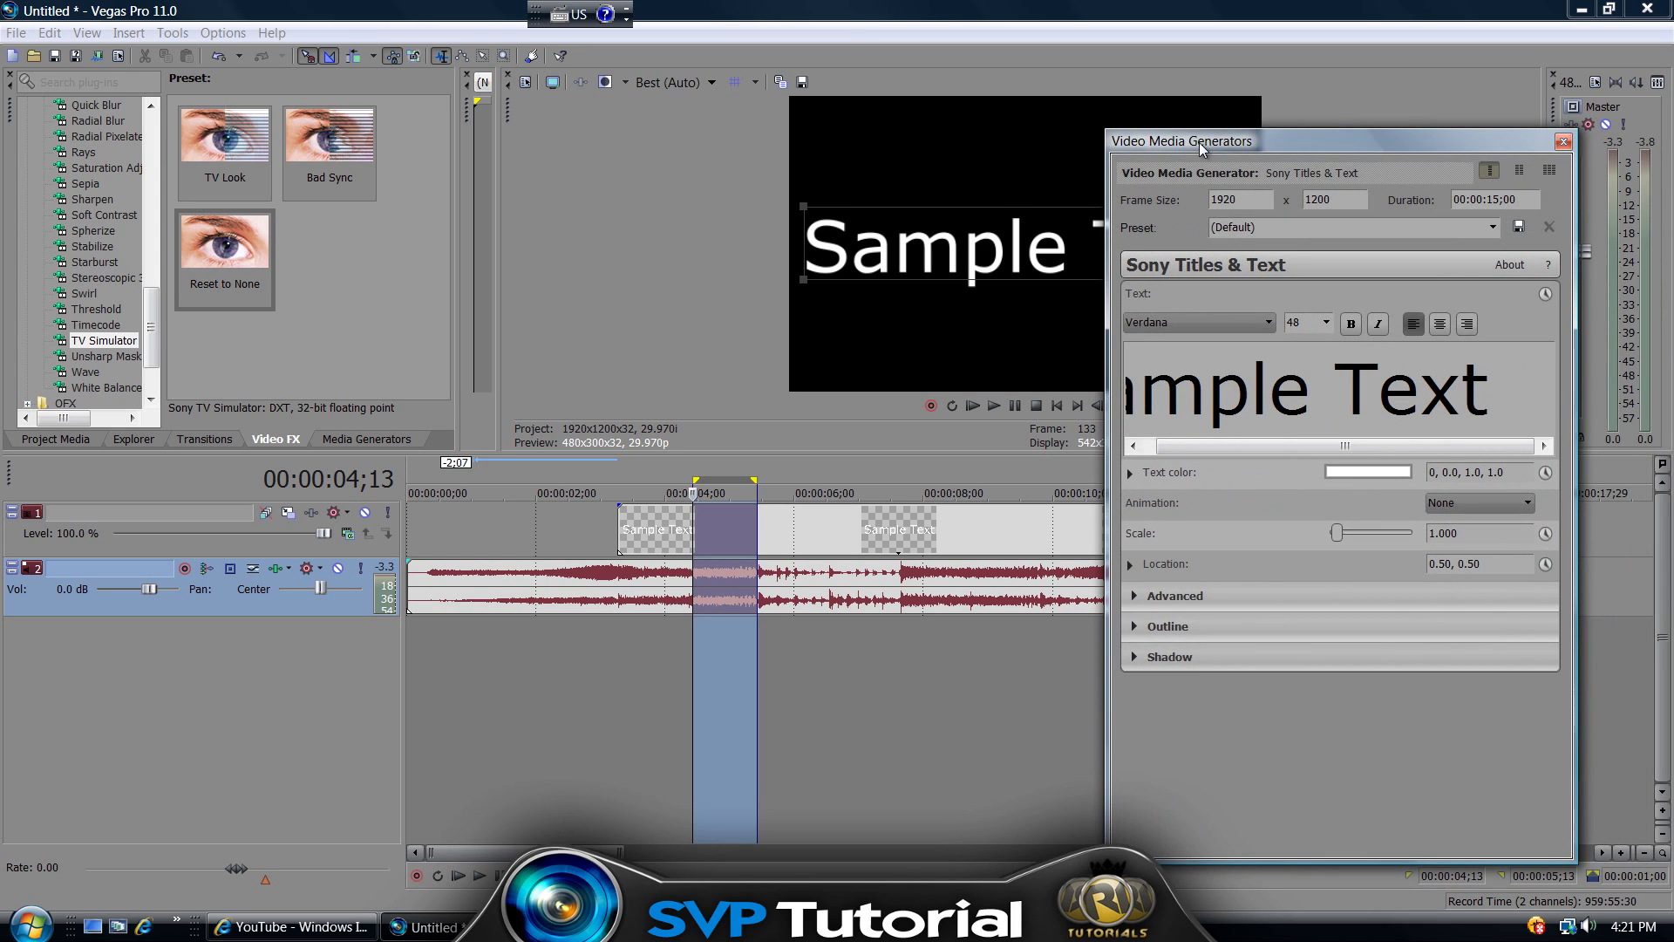
left_click(1543, 473)
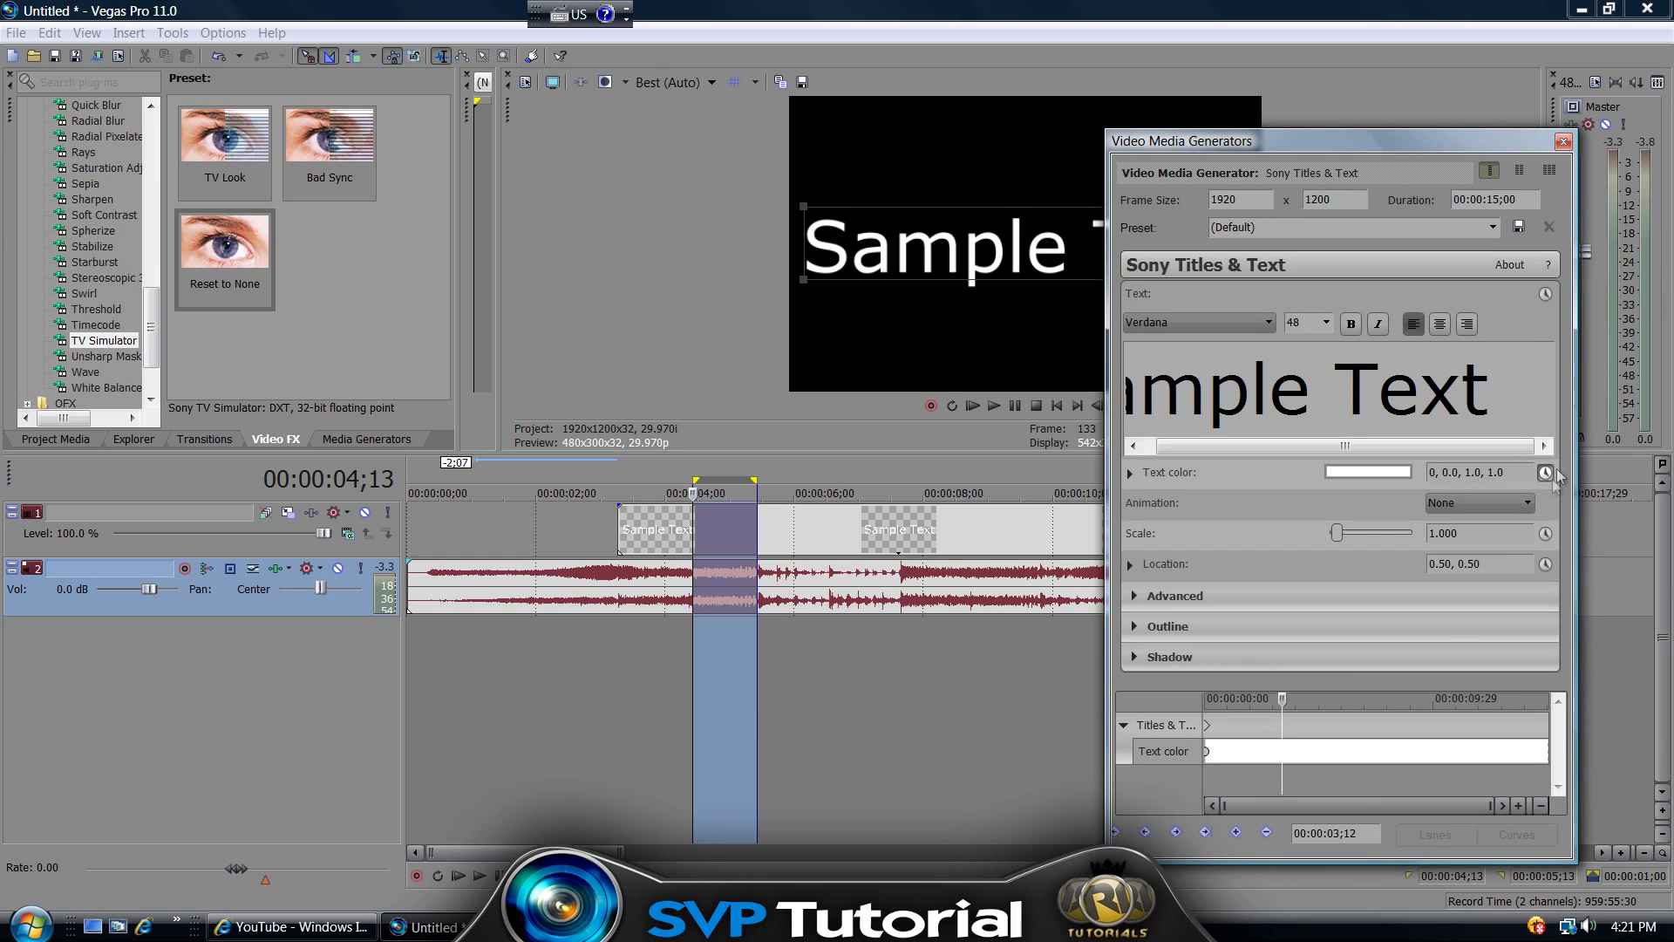
Widen the generator window and add a text color keyframe with the current white at 00:00:03;14
left_click(1284, 698)
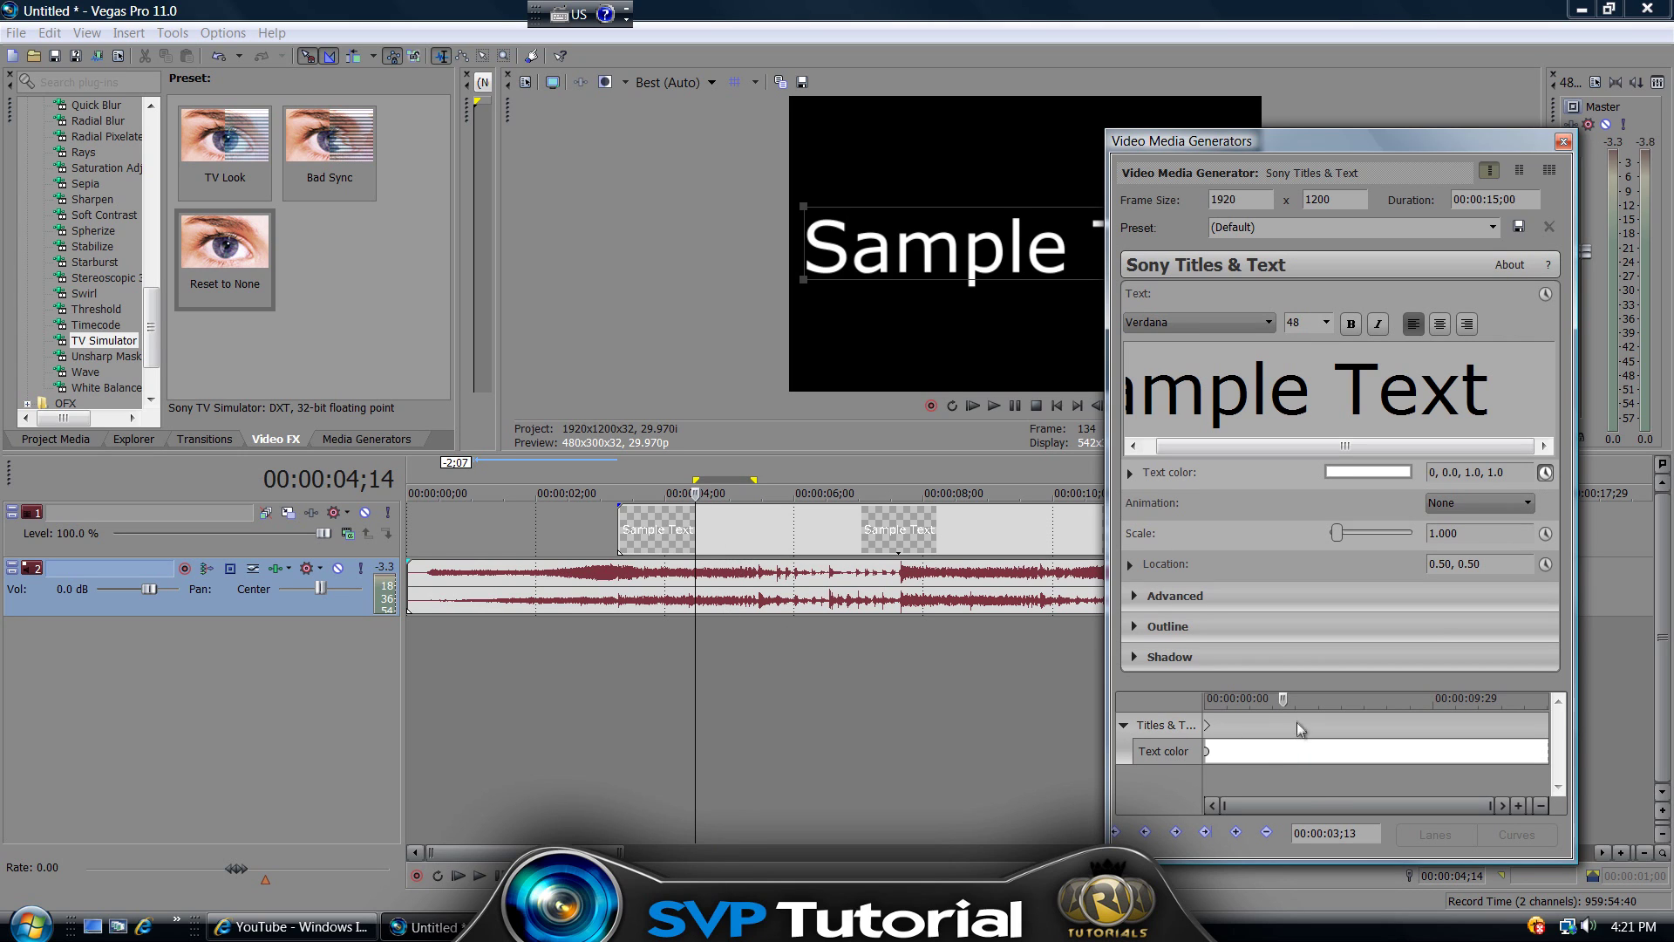
left_click_drag(1284, 697, 1283, 693)
left_click_drag(1105, 806, 1044, 804)
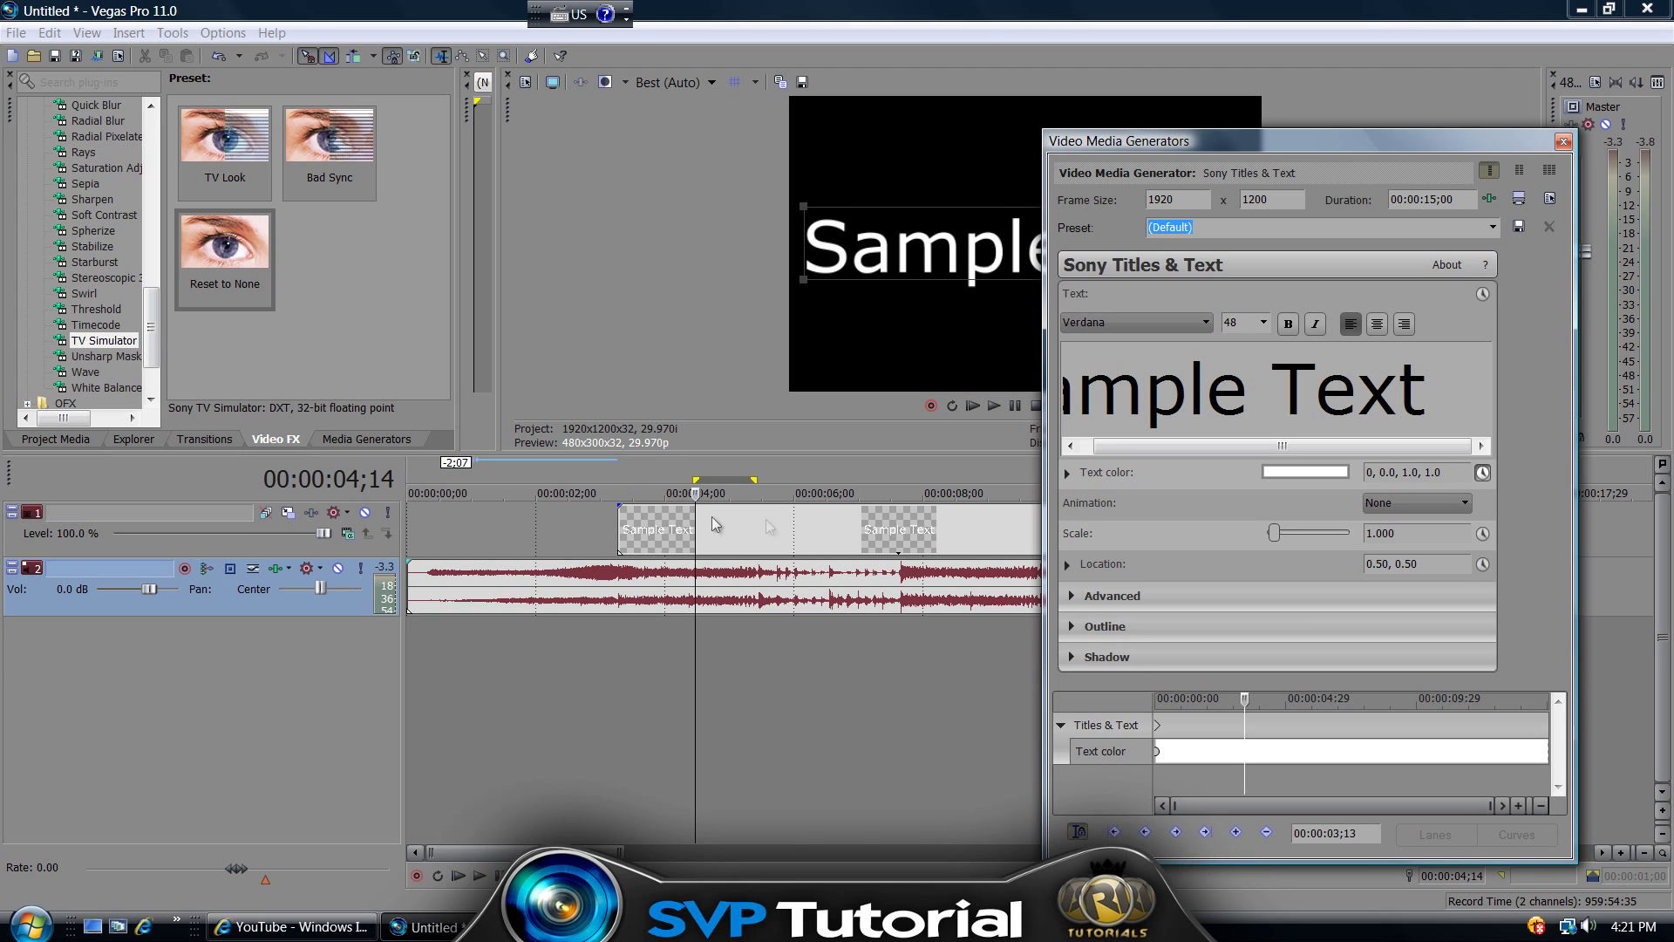
left_click_drag(1244, 701, 1248, 706)
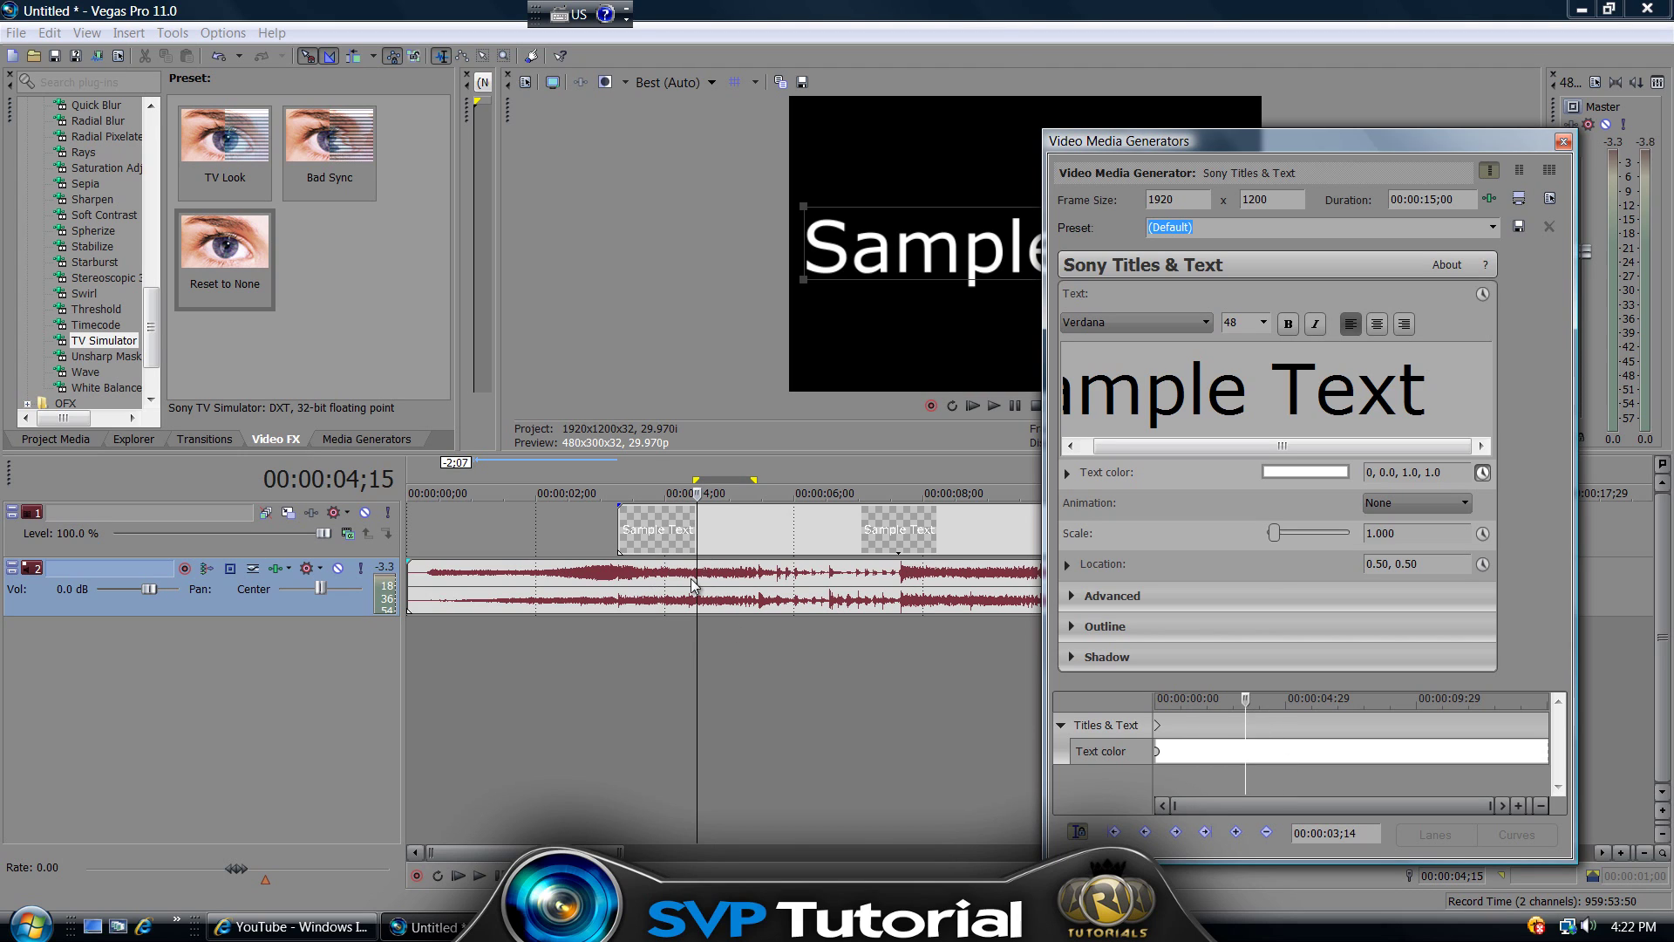
left_click(1206, 833)
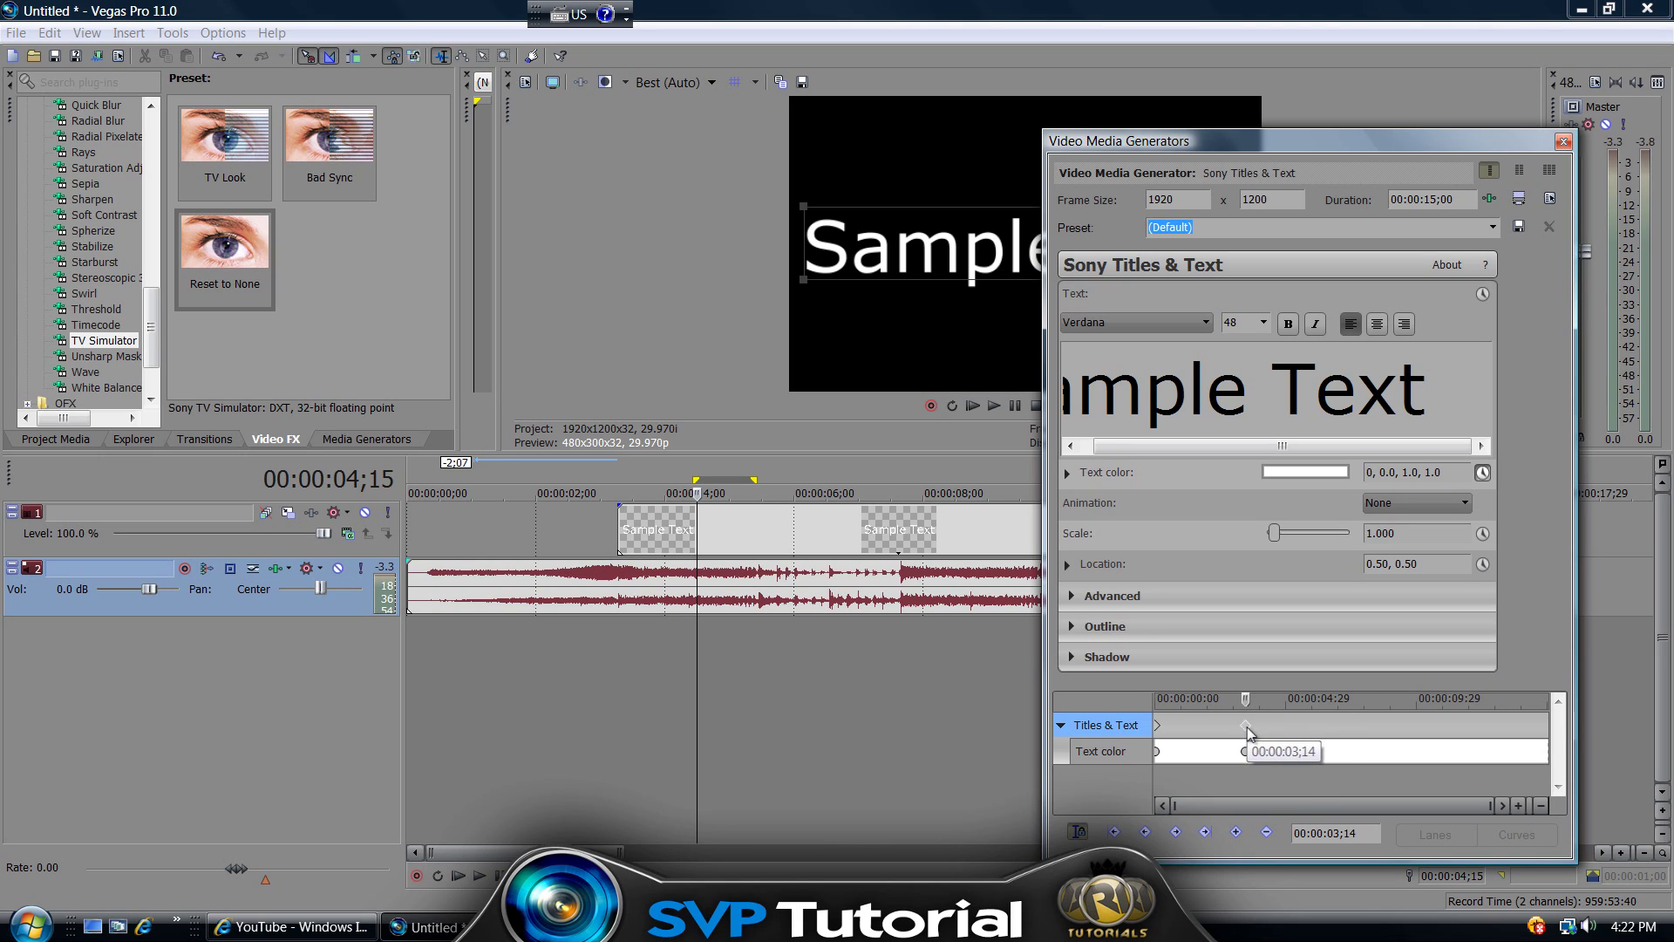
left_click(1248, 725)
Make the text fully transparent at 00:00:03;16 by setting its text color alpha to 0.0
scroll(1248, 726, "up", 5)
left_click(1358, 697)
mouse_move(1361, 700)
left_mouse_down()
mouse_move(1408, 699)
mouse_move(1352, 701)
mouse_move(1384, 708)
left_mouse_up()
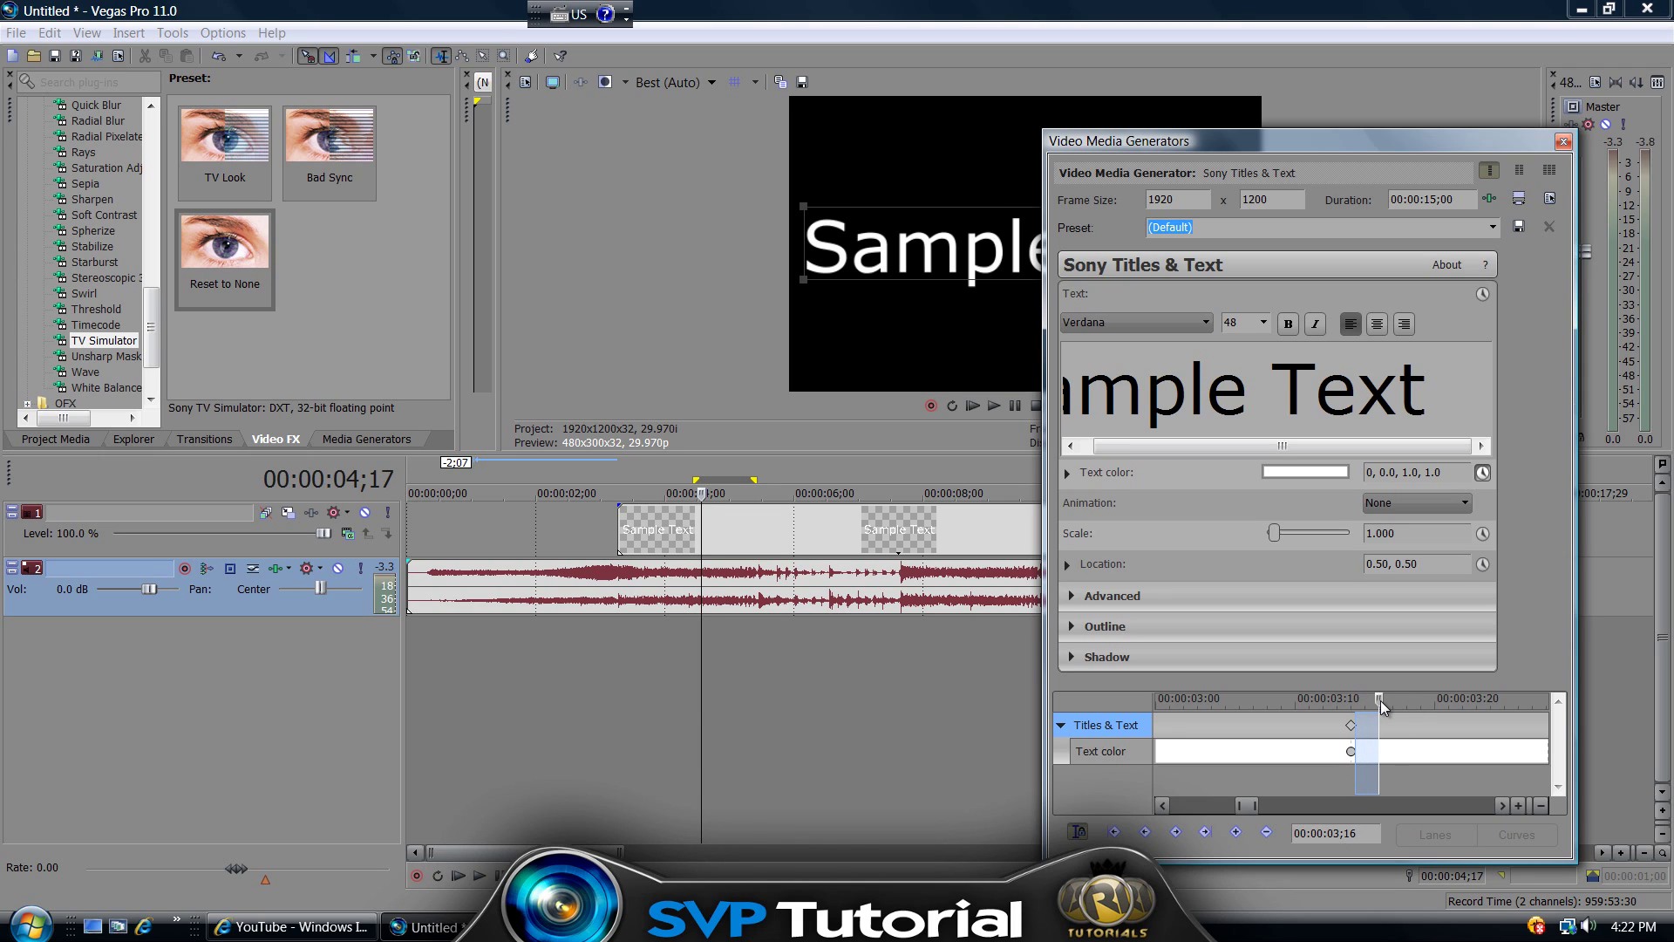
left_click(1380, 701)
left_click(1304, 471)
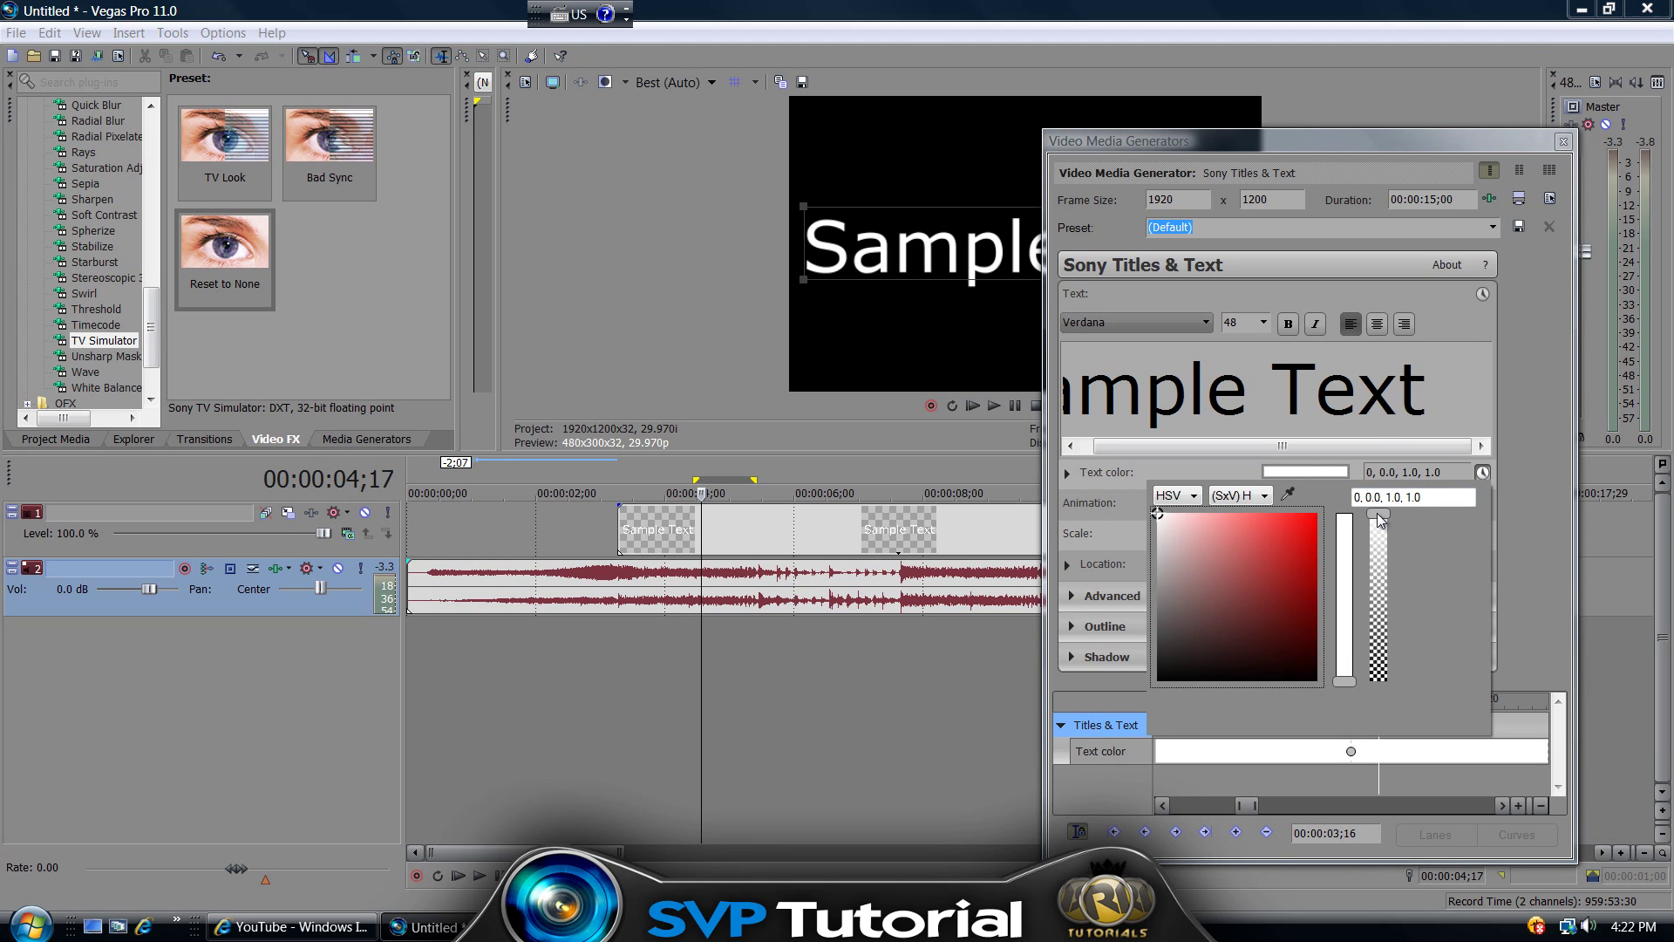
left_click_drag(1377, 512, 1374, 685)
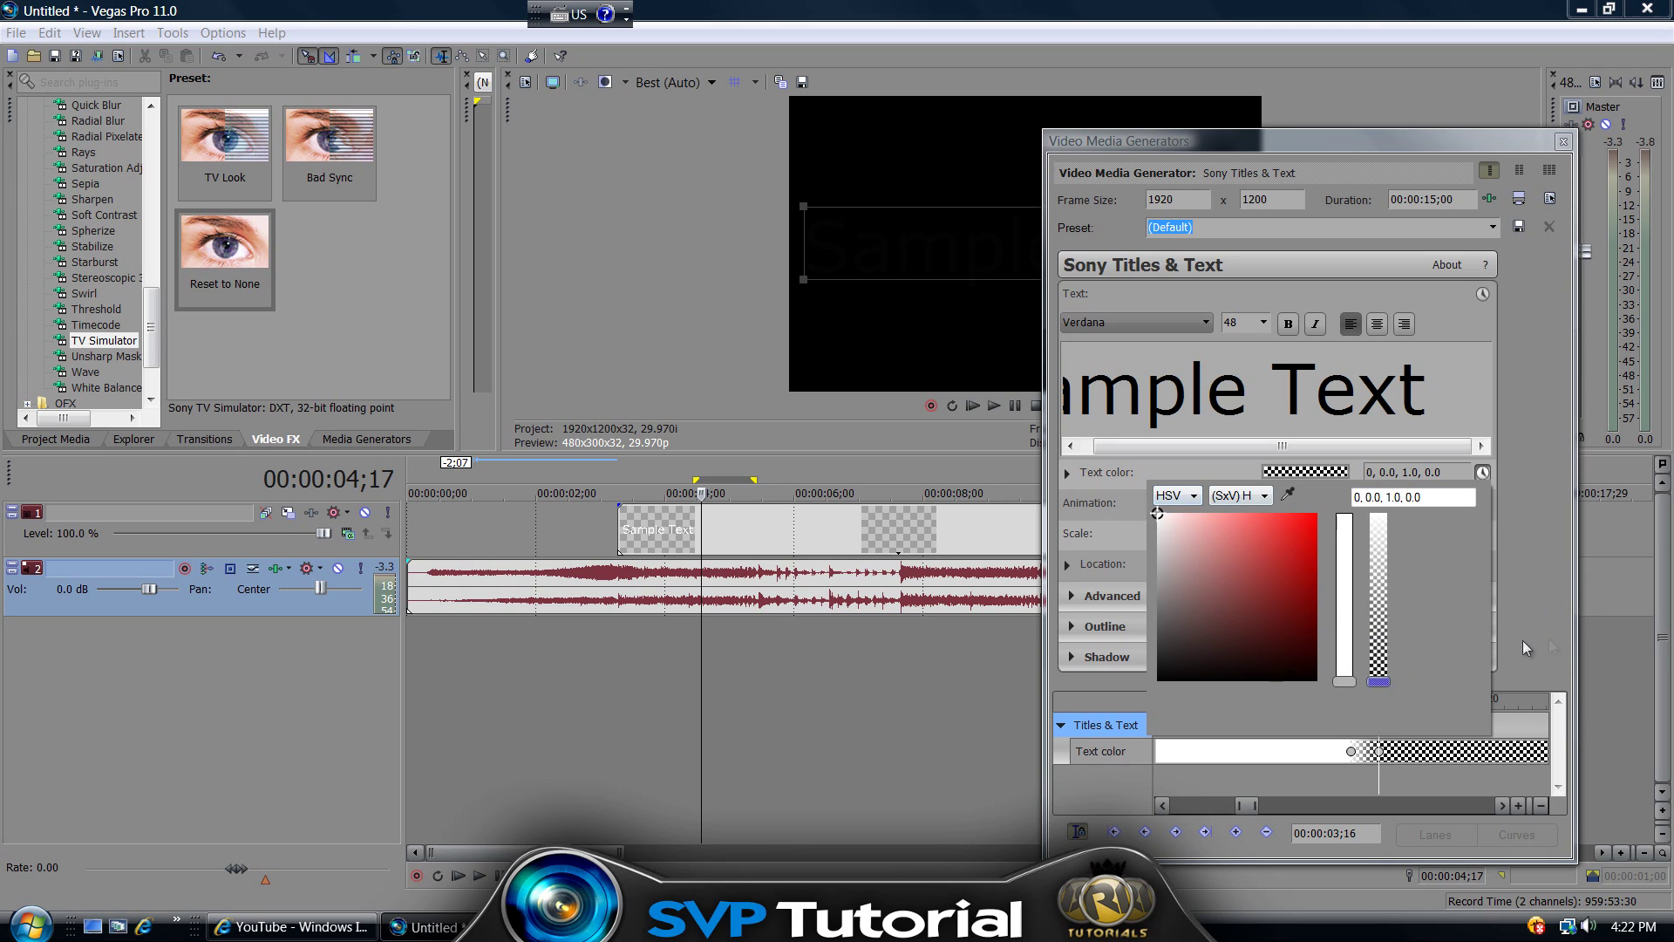
left_click(1393, 701)
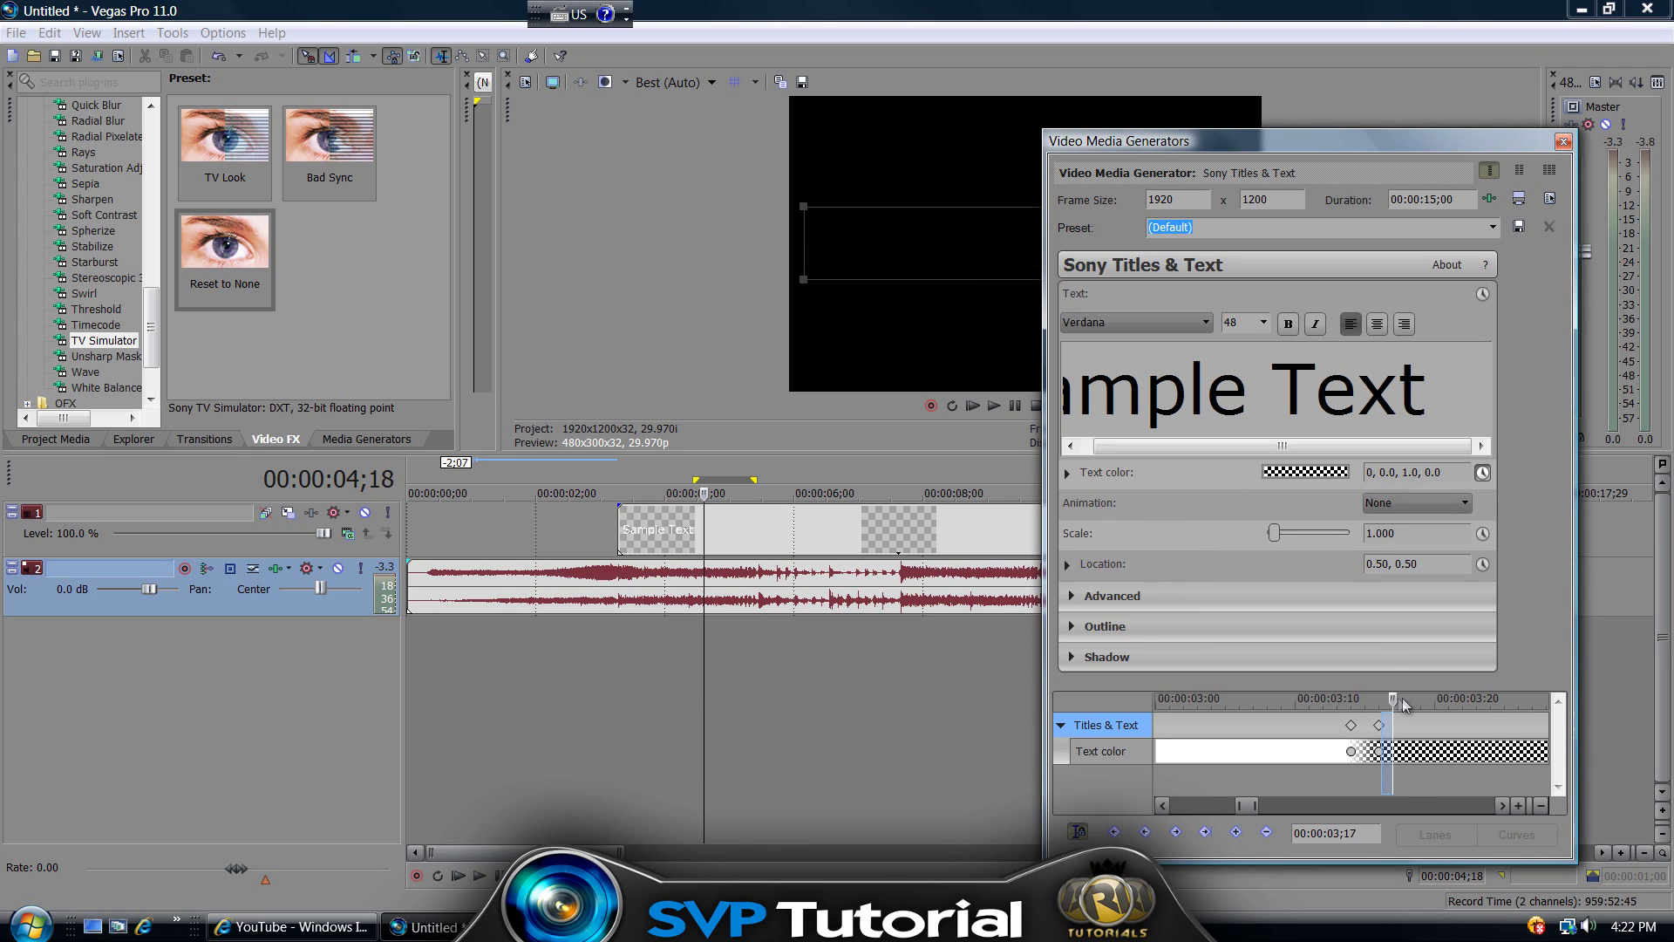
Make the text fully opaque at 00:00:03;18 by setting its text color alpha to 1.0
left_click(1412, 699)
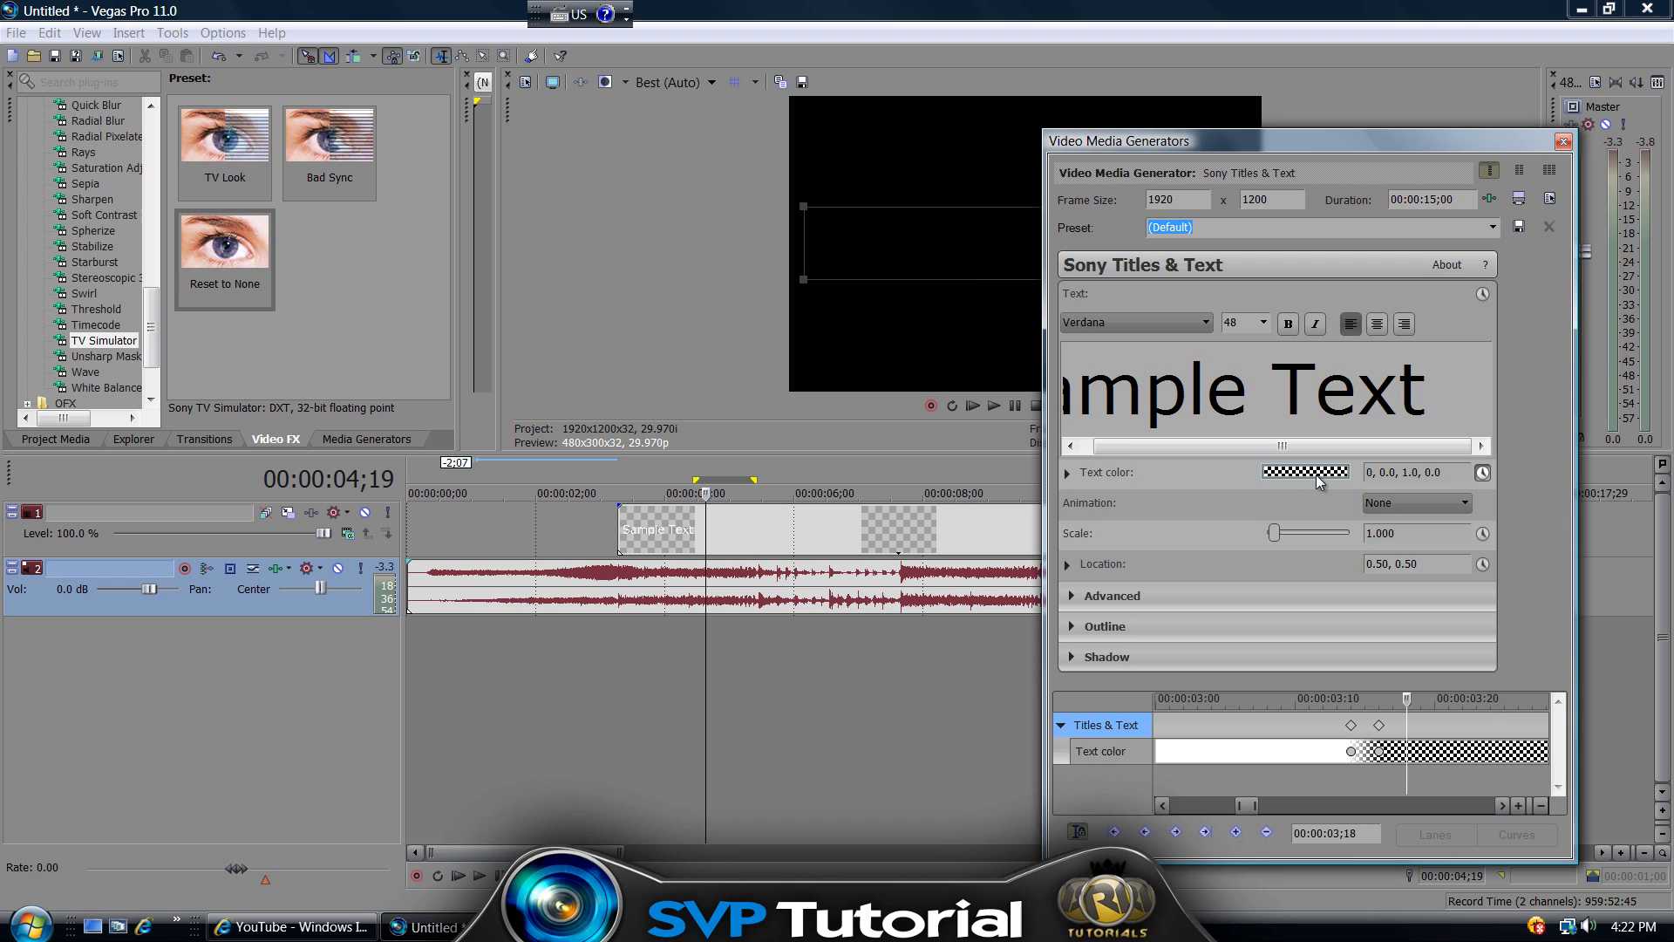
left_click(1322, 473)
left_click(1386, 523)
left_click(1514, 527)
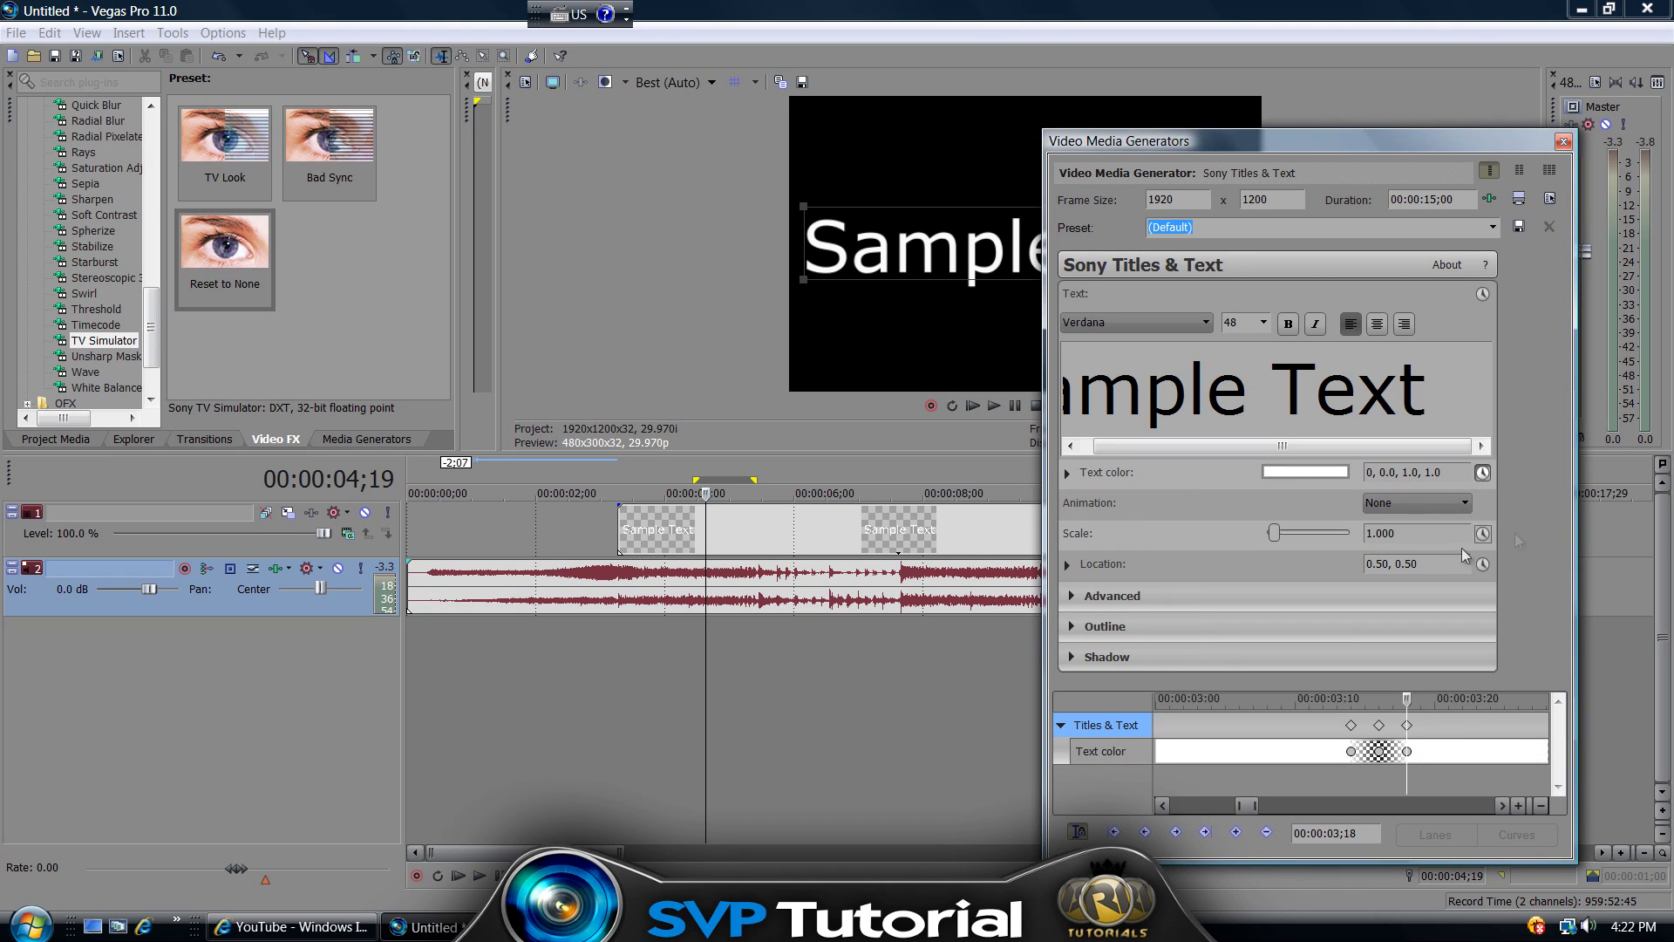
Copy the text color keyframes from 00:00:03;14 to 00:00:03;18 and paste them at 00:00:03;19
mouse_move(1406, 698)
left_mouse_down()
mouse_move(1352, 705)
mouse_move(1450, 704)
mouse_move(1407, 703)
left_mouse_up()
right_click(1351, 730)
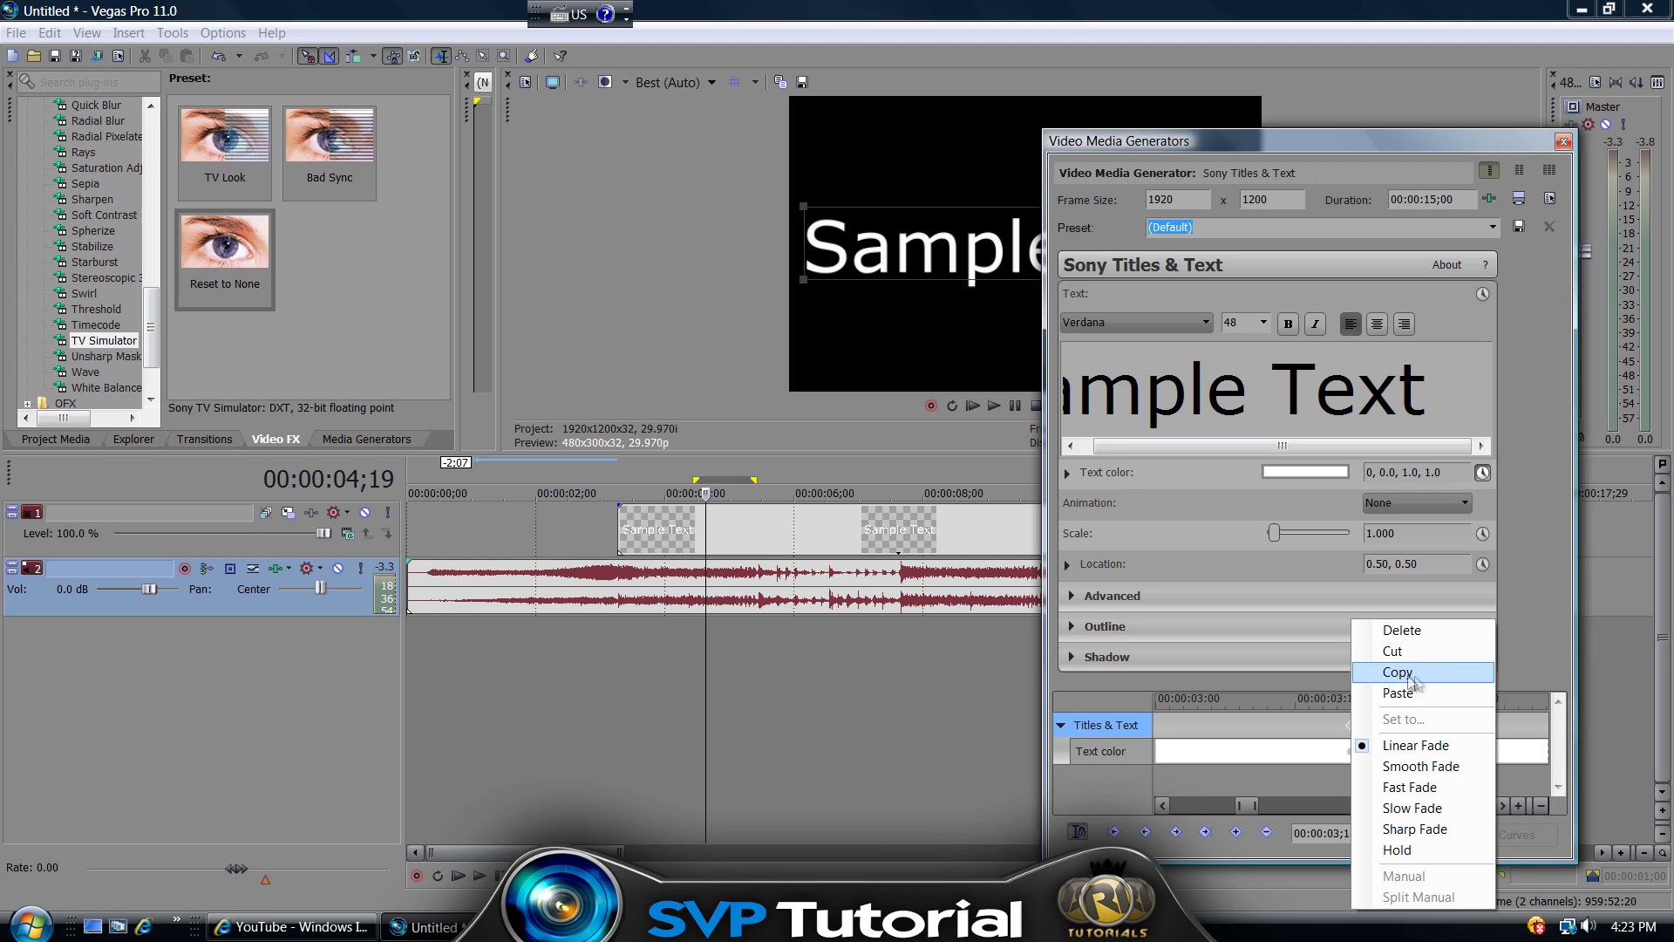
left_click(1399, 672)
left_click(1423, 725)
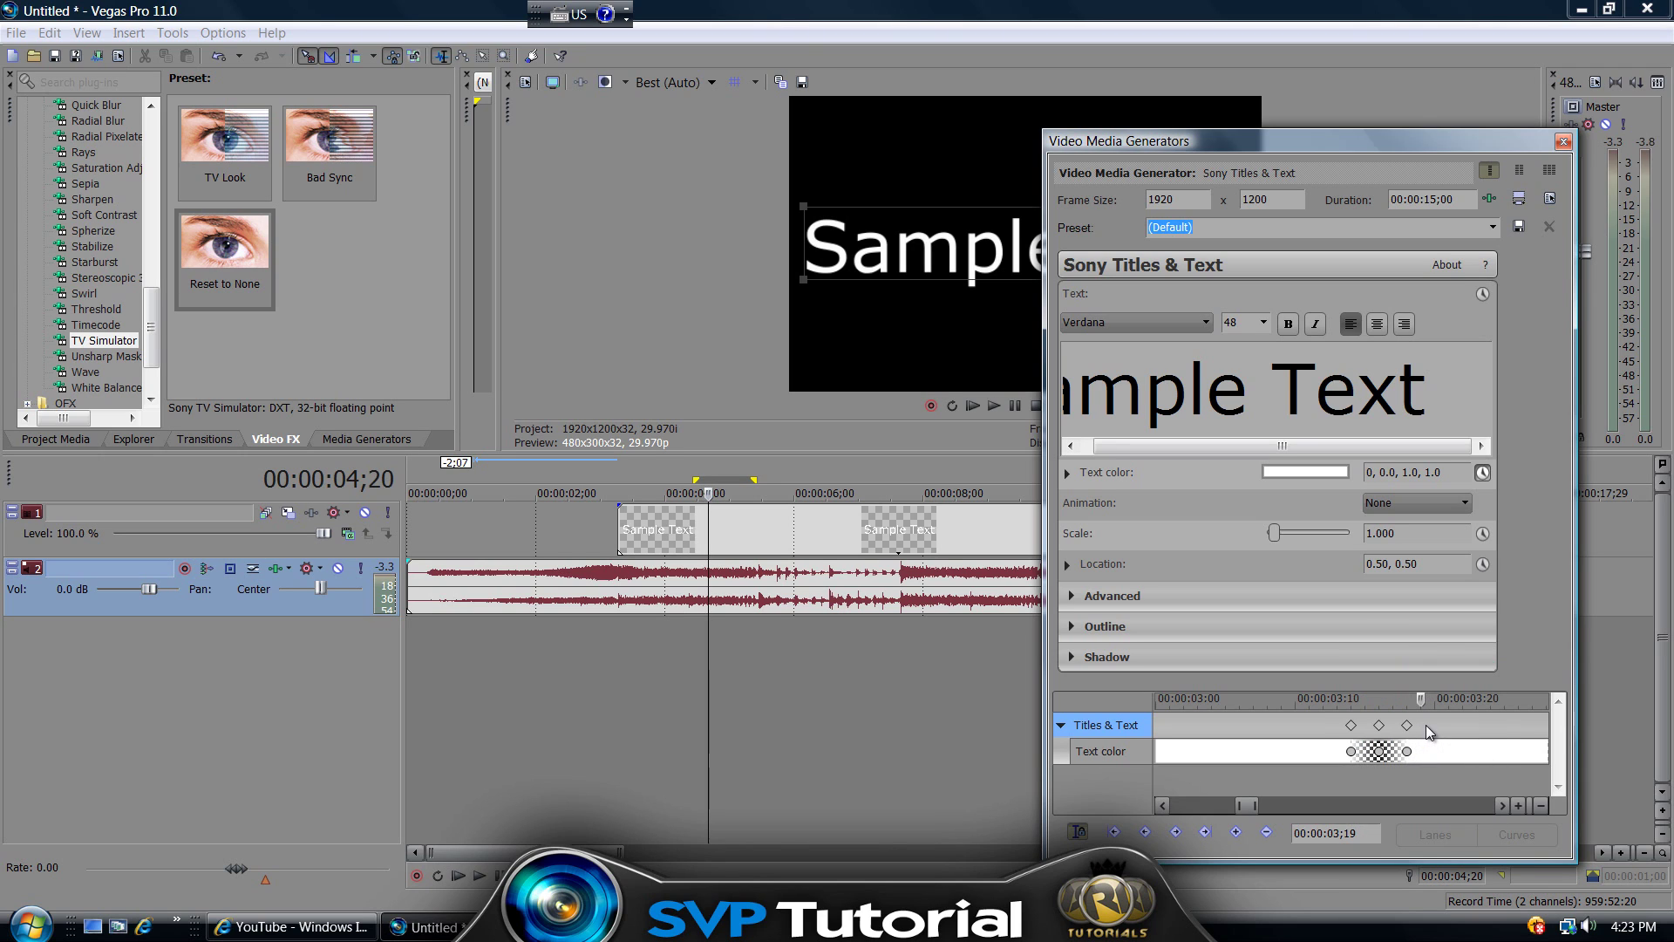
right_click(1421, 726)
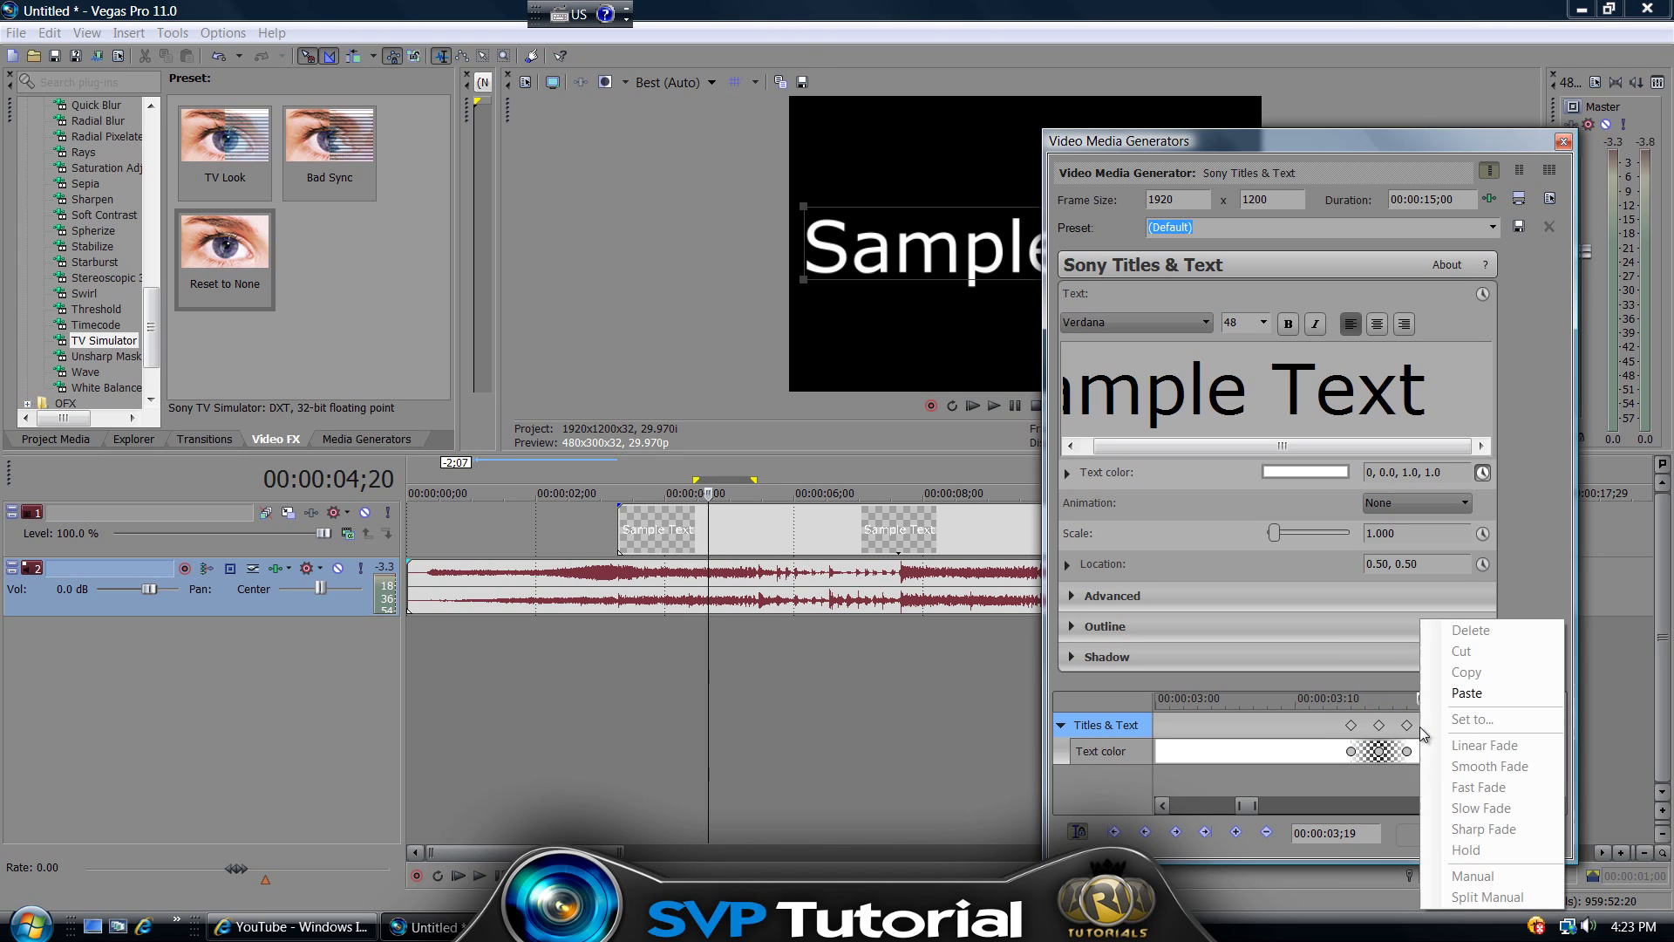
left_click(1464, 696)
left_click_drag(1423, 702, 1490, 697)
left_click(1488, 694)
right_click(1496, 732)
left_click(1517, 696)
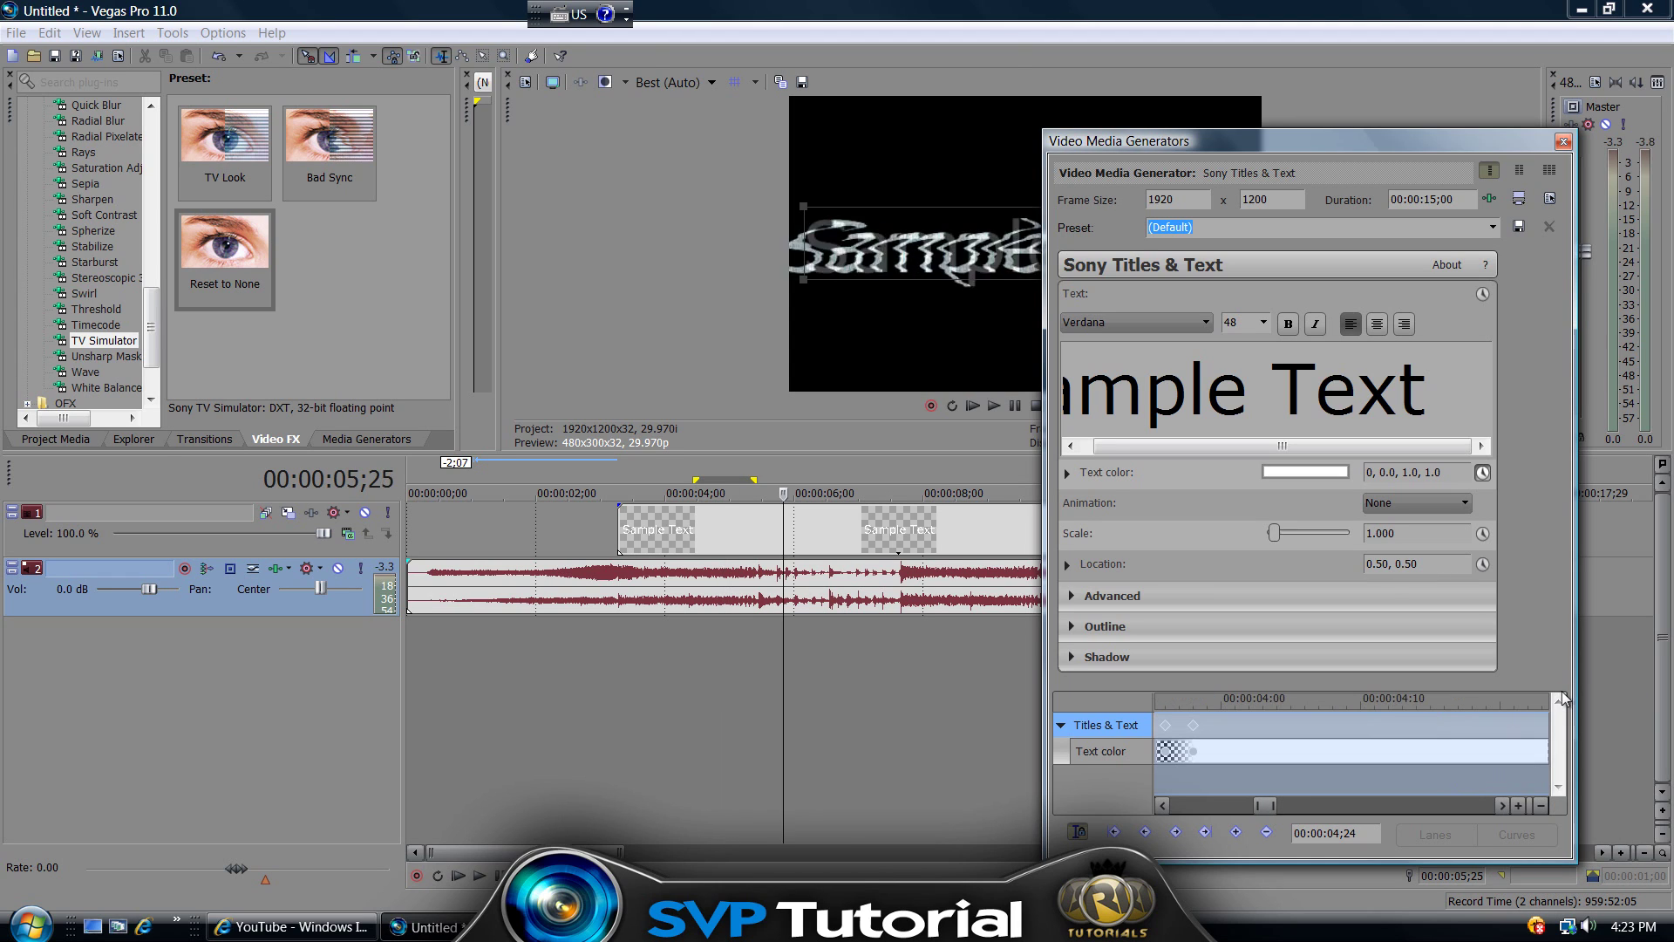
left_click_drag(1490, 726, 1441, 726)
left_click(1462, 726)
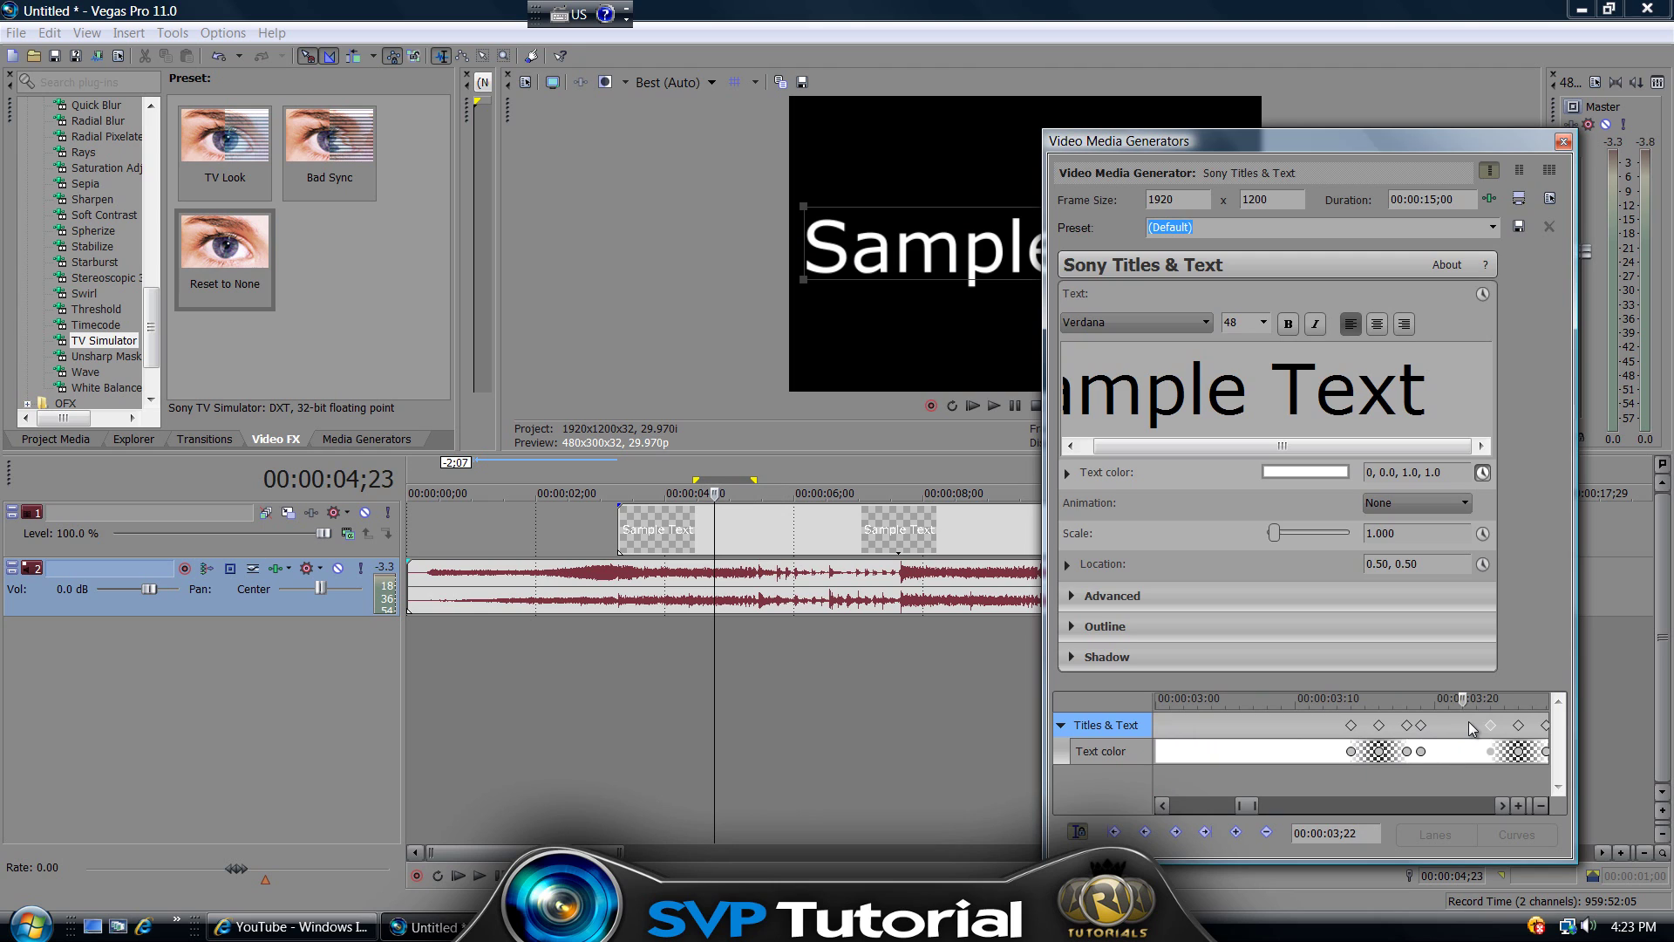
scroll(1469, 723, "down", 3)
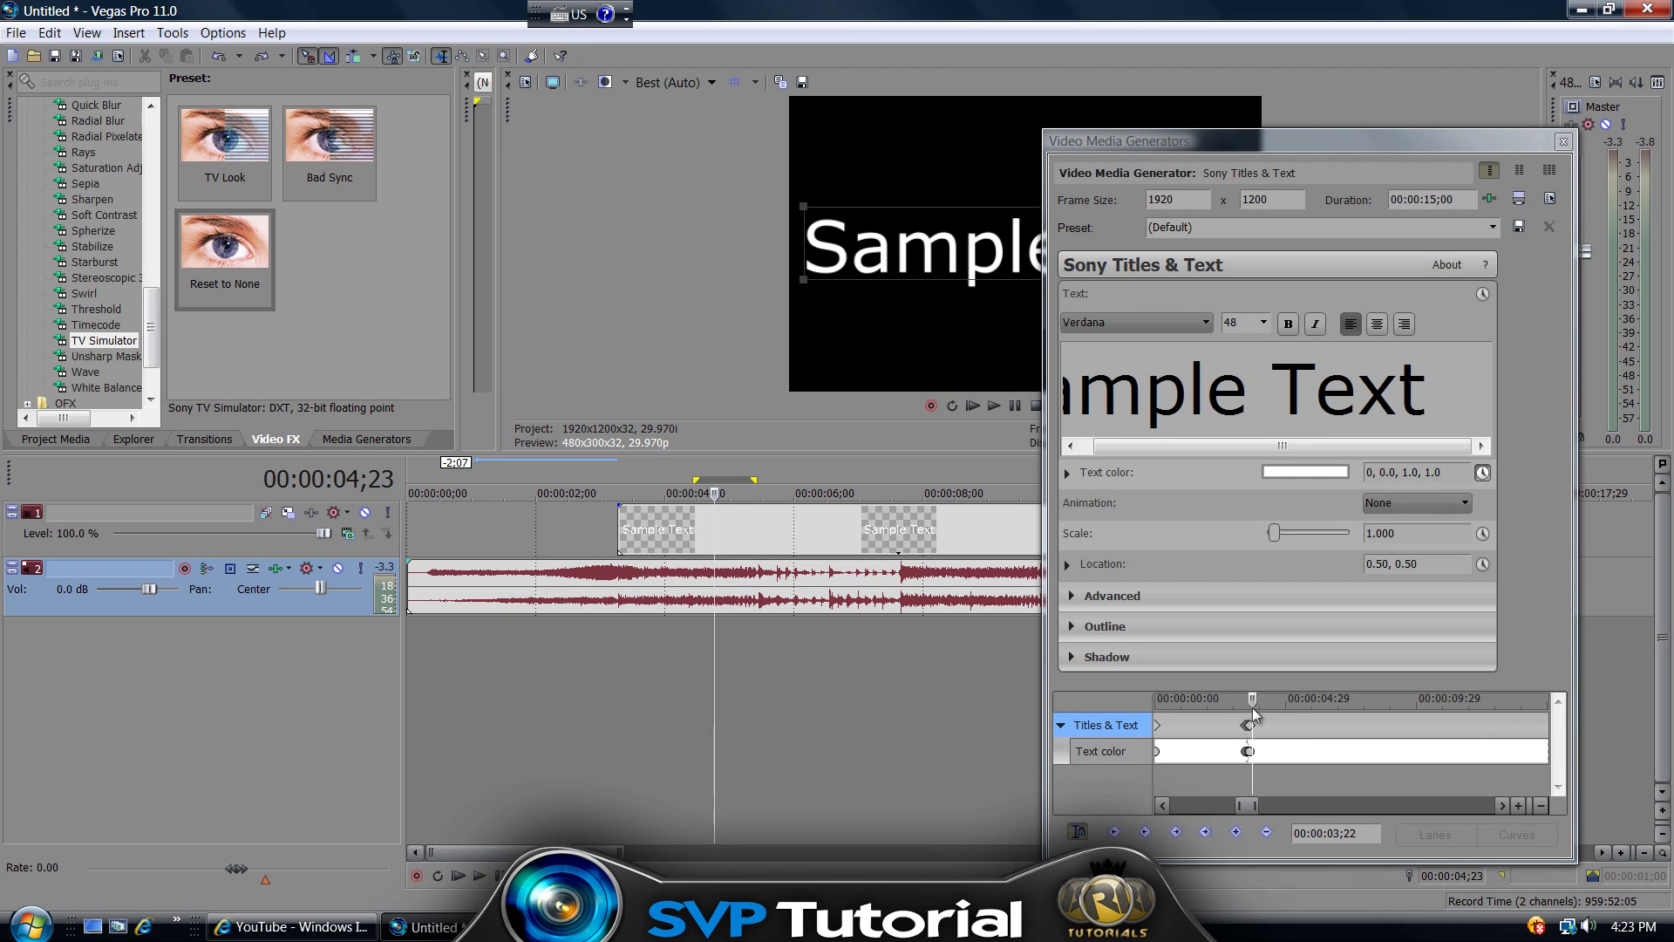
Paste the copied flicker keyframes at 00:00:03;20 and again at 00:00:03;25
left_click(1246, 726)
scroll(1246, 727, "up", 3)
scroll(1434, 735, "down", 2)
right_click(1434, 728)
left_click(1475, 695)
left_click_drag(1434, 698, 1496, 698)
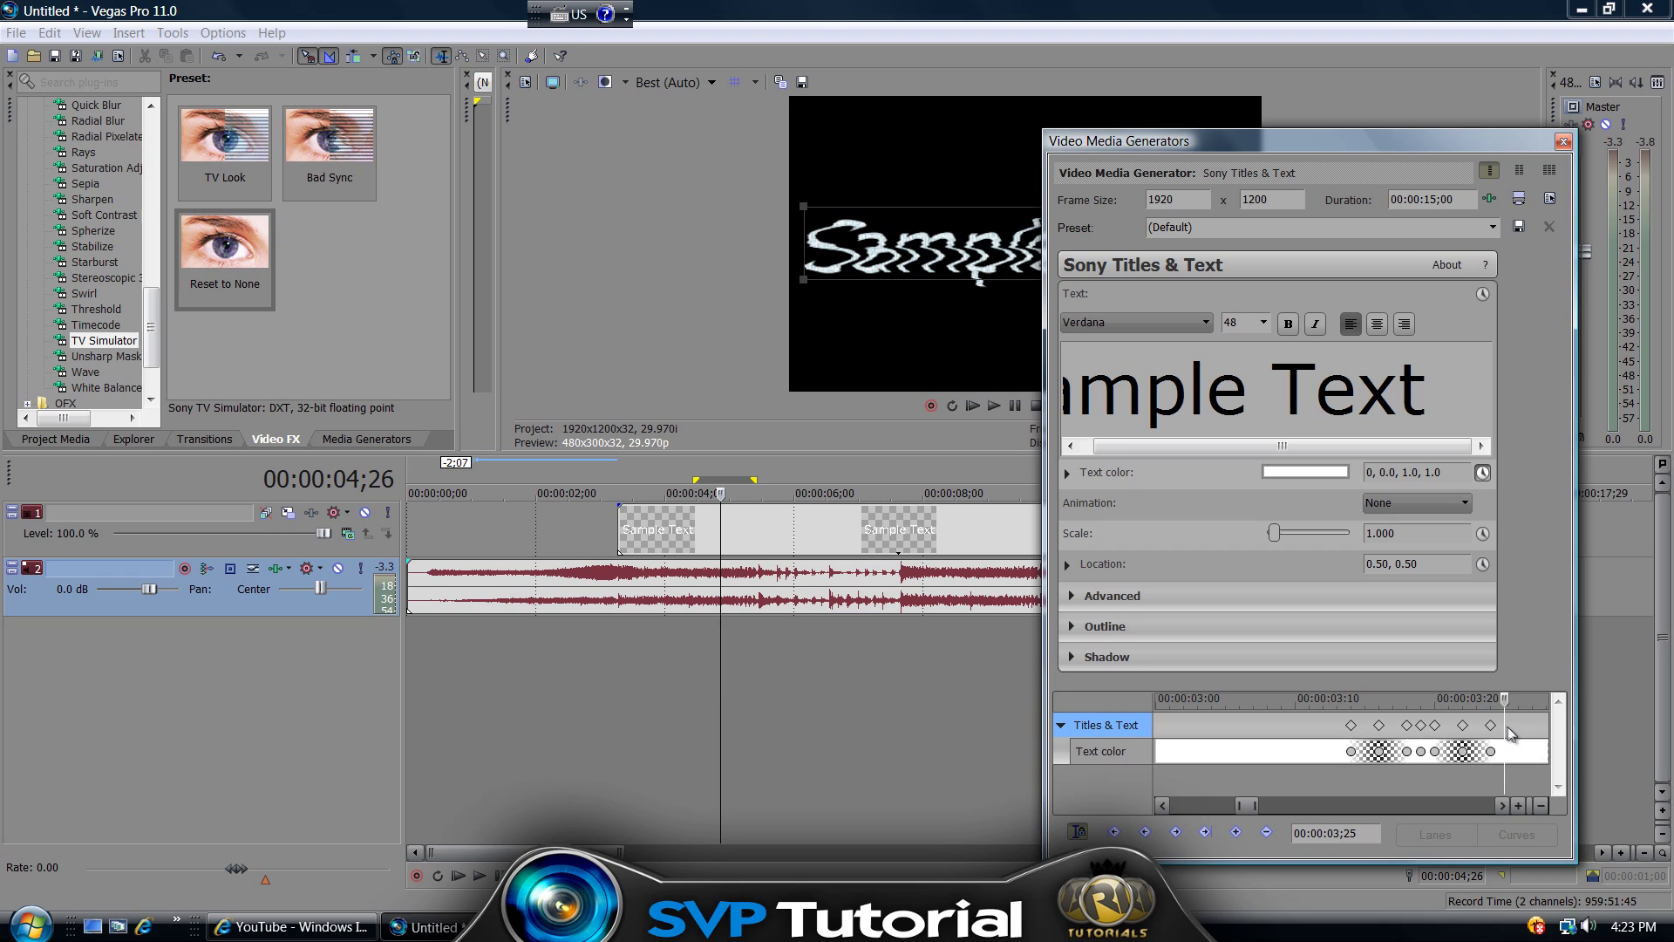
right_click(1509, 728)
left_click(1549, 694)
Extend the flicker by pasting the copied keyframes at 00:00:04;00 and 00:00:04;05
mouse_move(1247, 809)
left_mouse_down()
mouse_move(1221, 809)
mouse_move(1260, 811)
left_mouse_up()
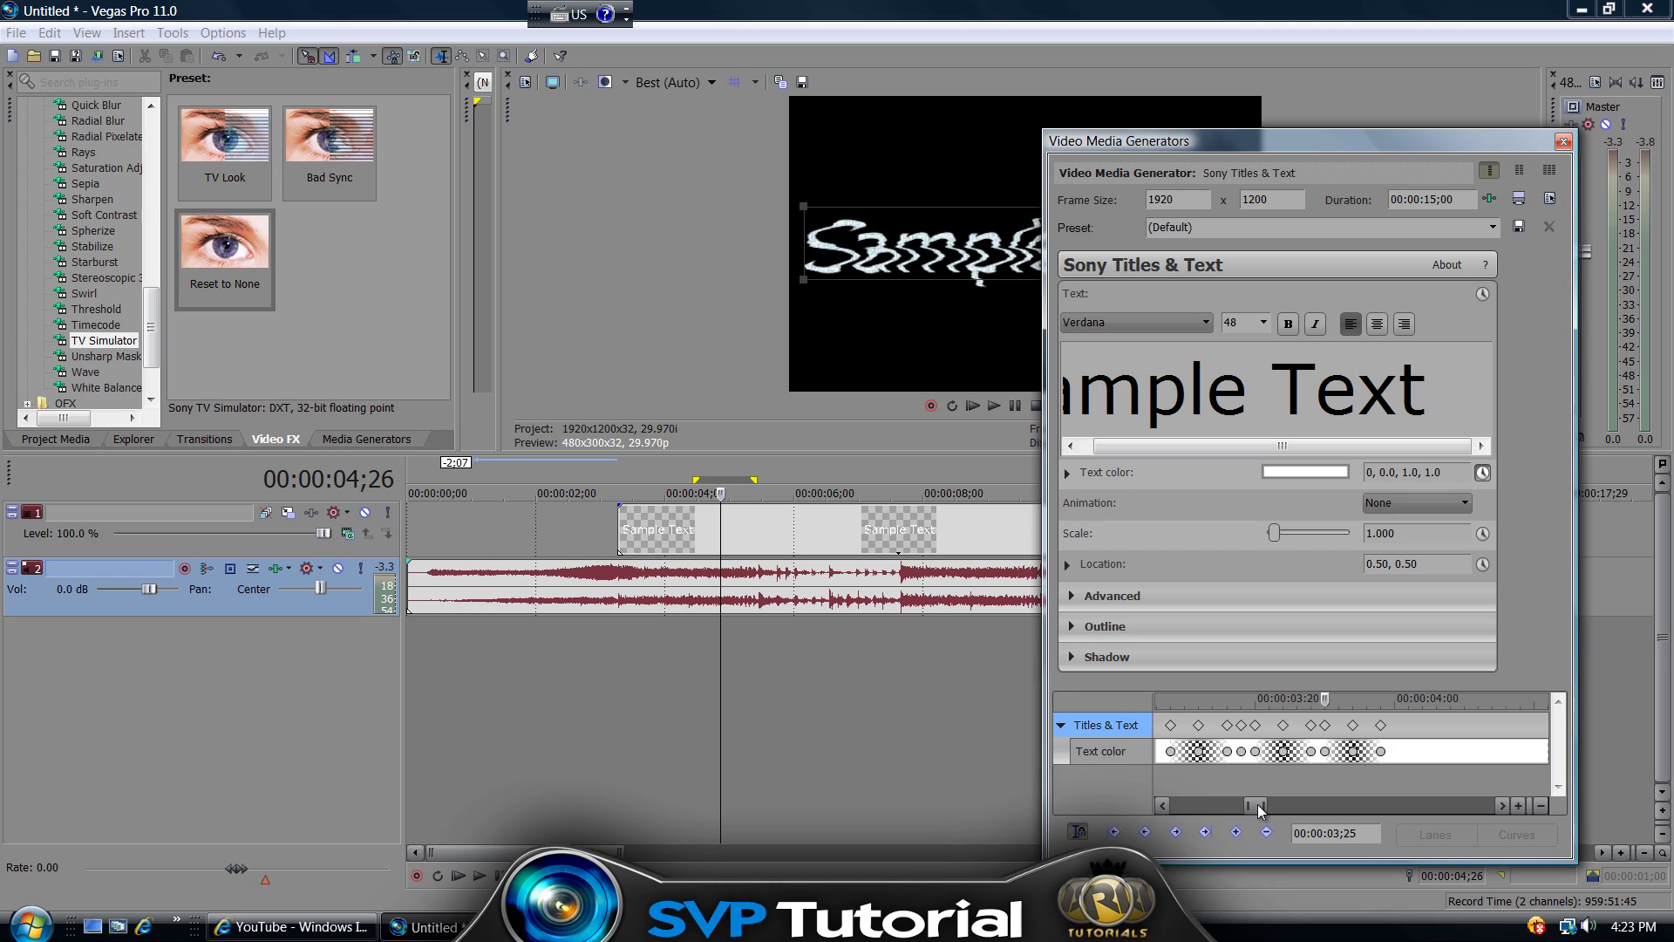
left_click(1395, 724)
right_click(1395, 724)
left_click(1432, 691)
left_click(1464, 724)
right_click(1463, 725)
left_click(1496, 697)
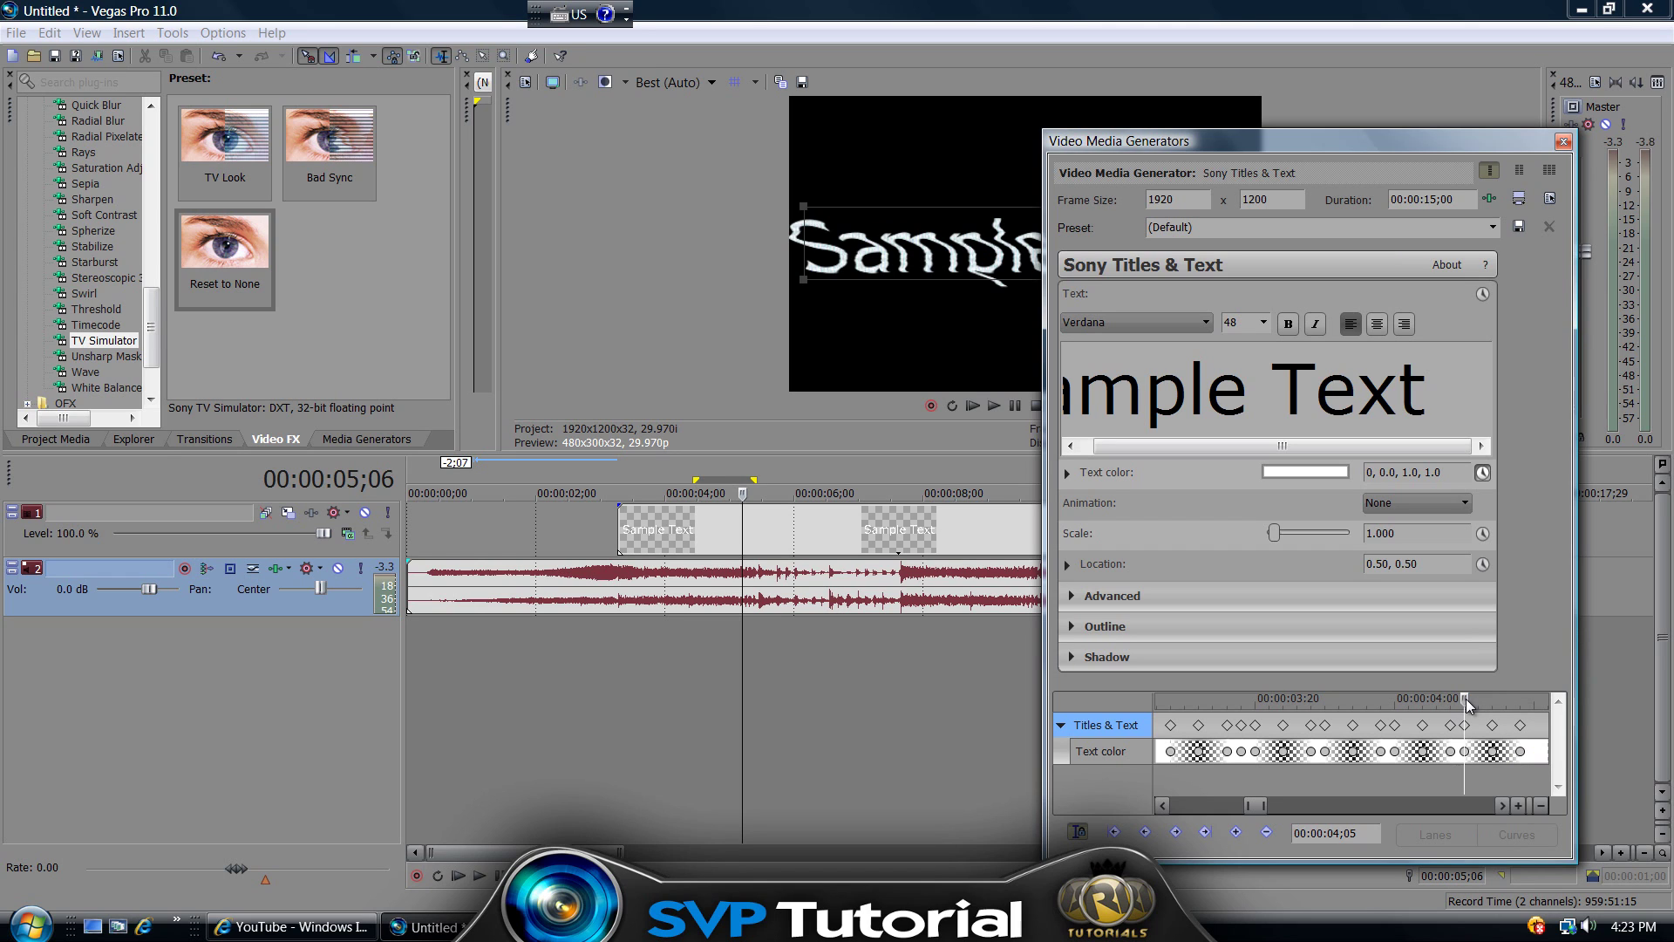
Add a text color keyframe with the current white at 00:00:04;12
left_click_drag(1465, 700, 1168, 711)
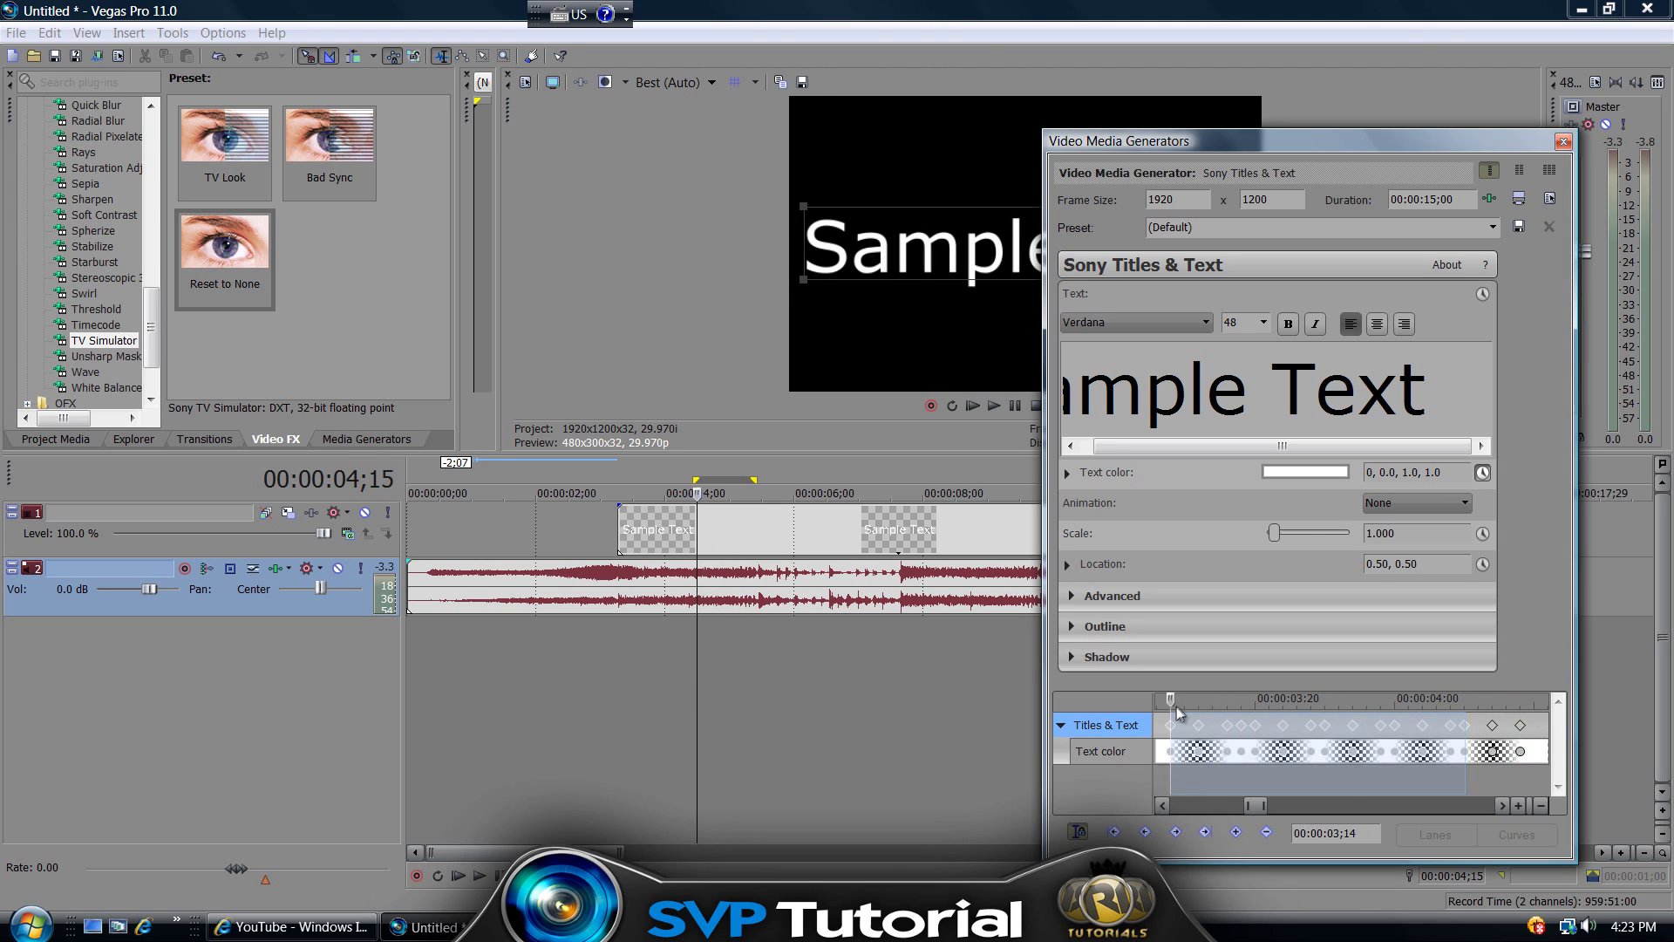
scroll(1290, 741, "down", 5)
left_click_drag(1247, 703, 1273, 708)
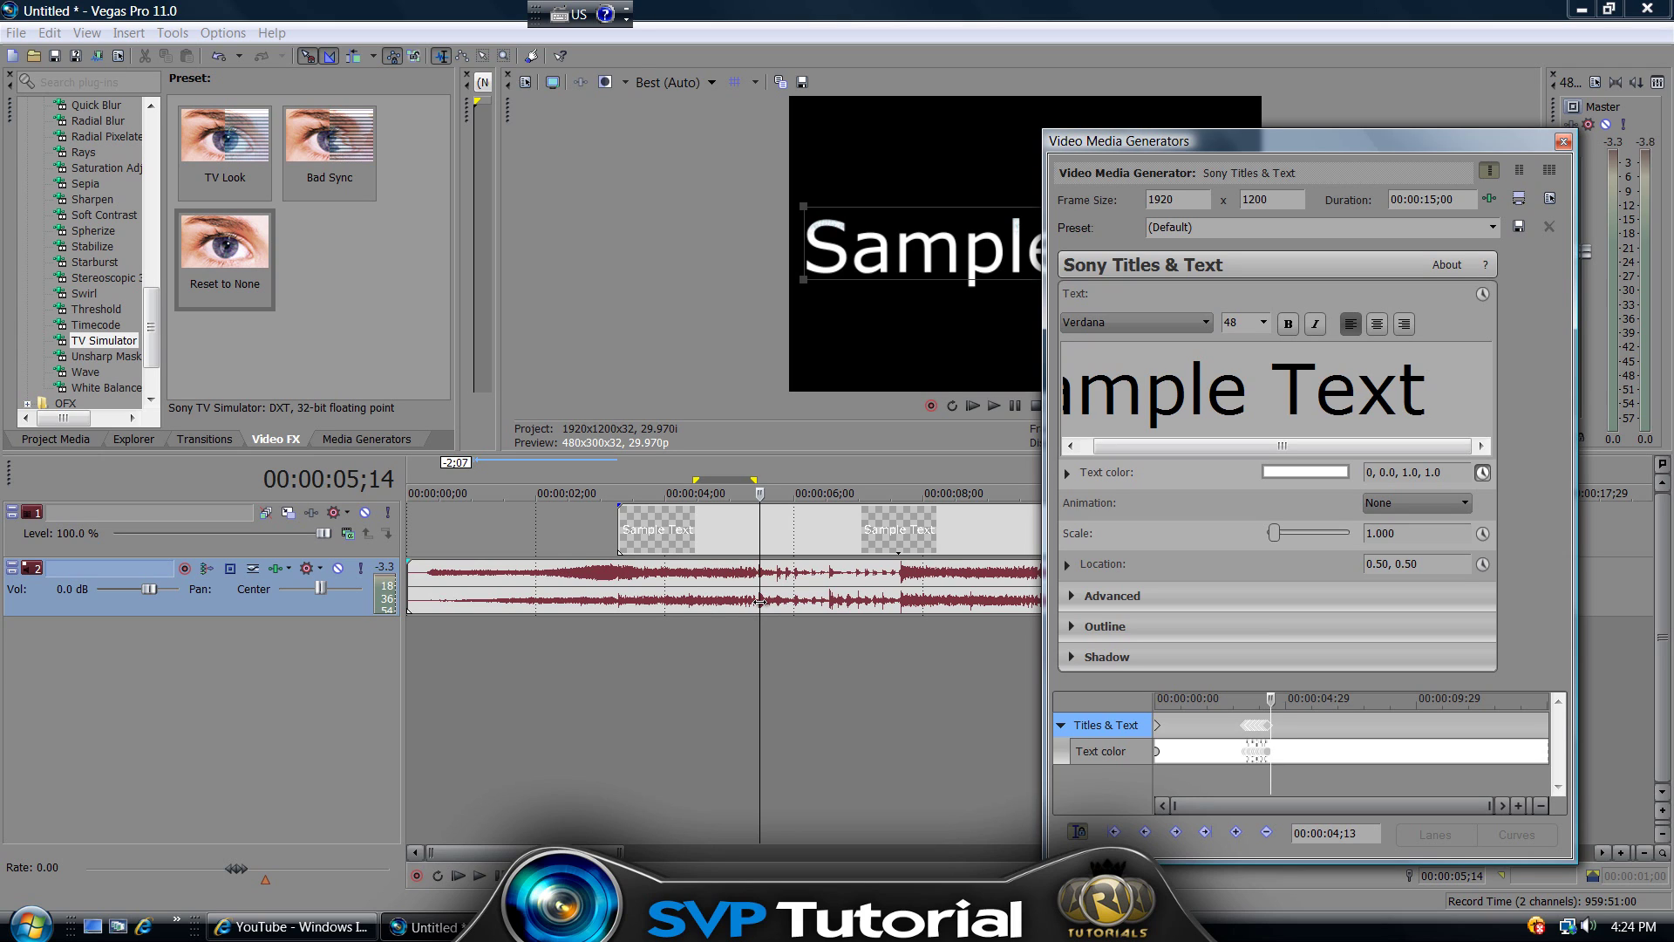
scroll(1173, 705, "up", 8)
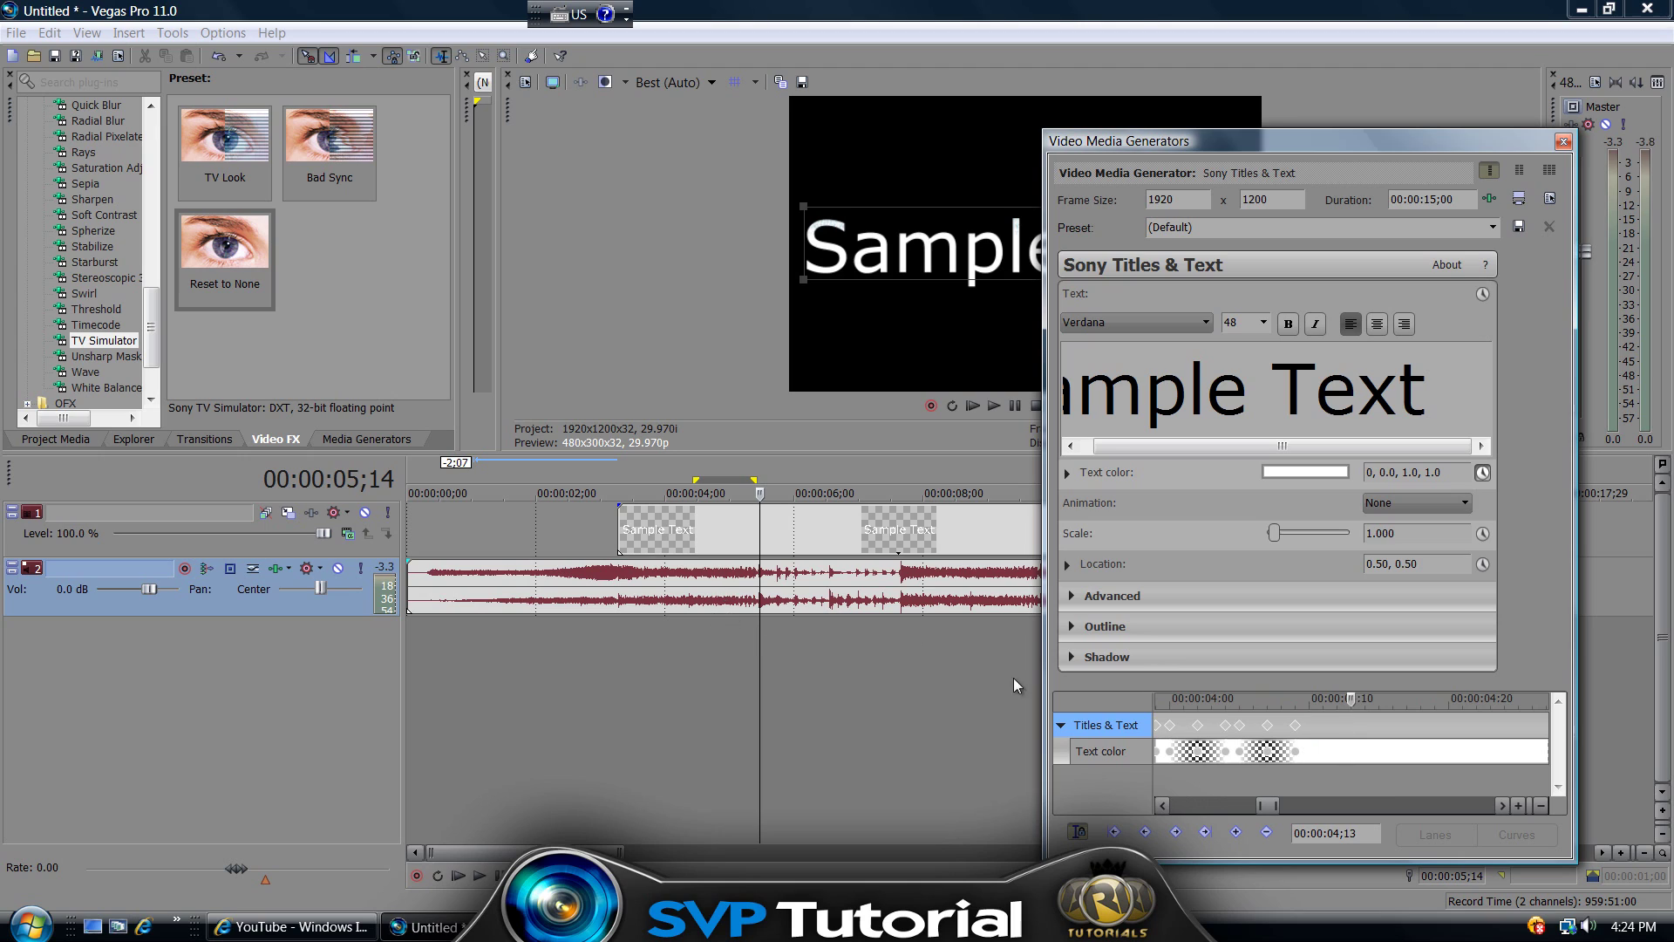
left_click(1345, 700)
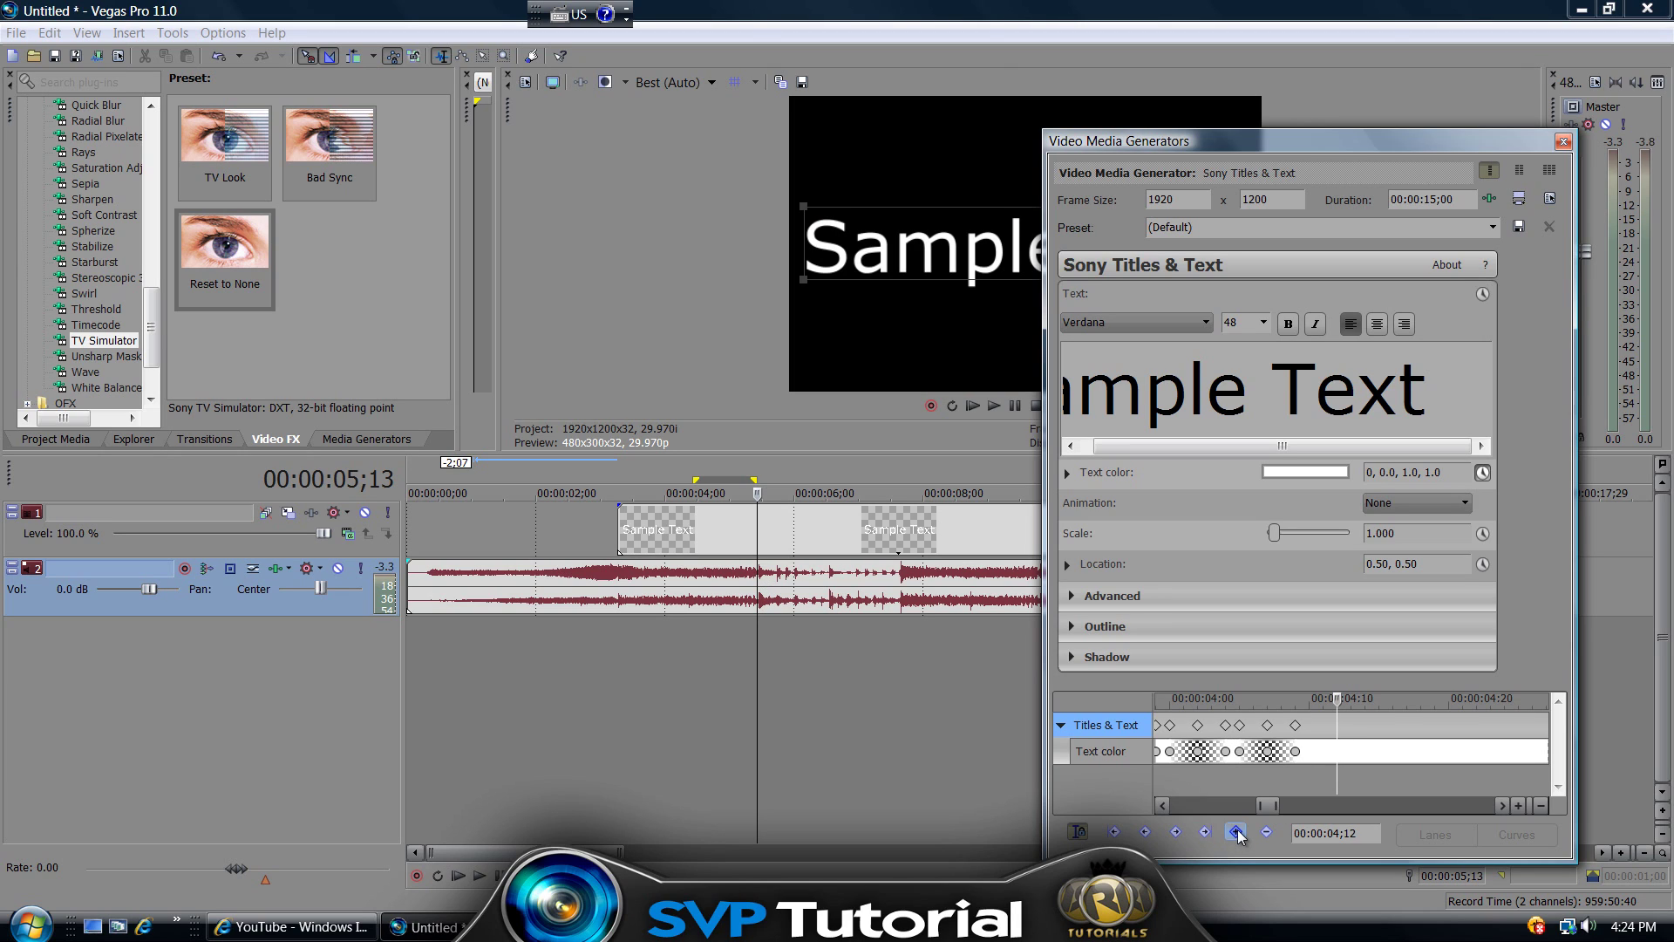
left_click(1103, 751)
left_click(1181, 832)
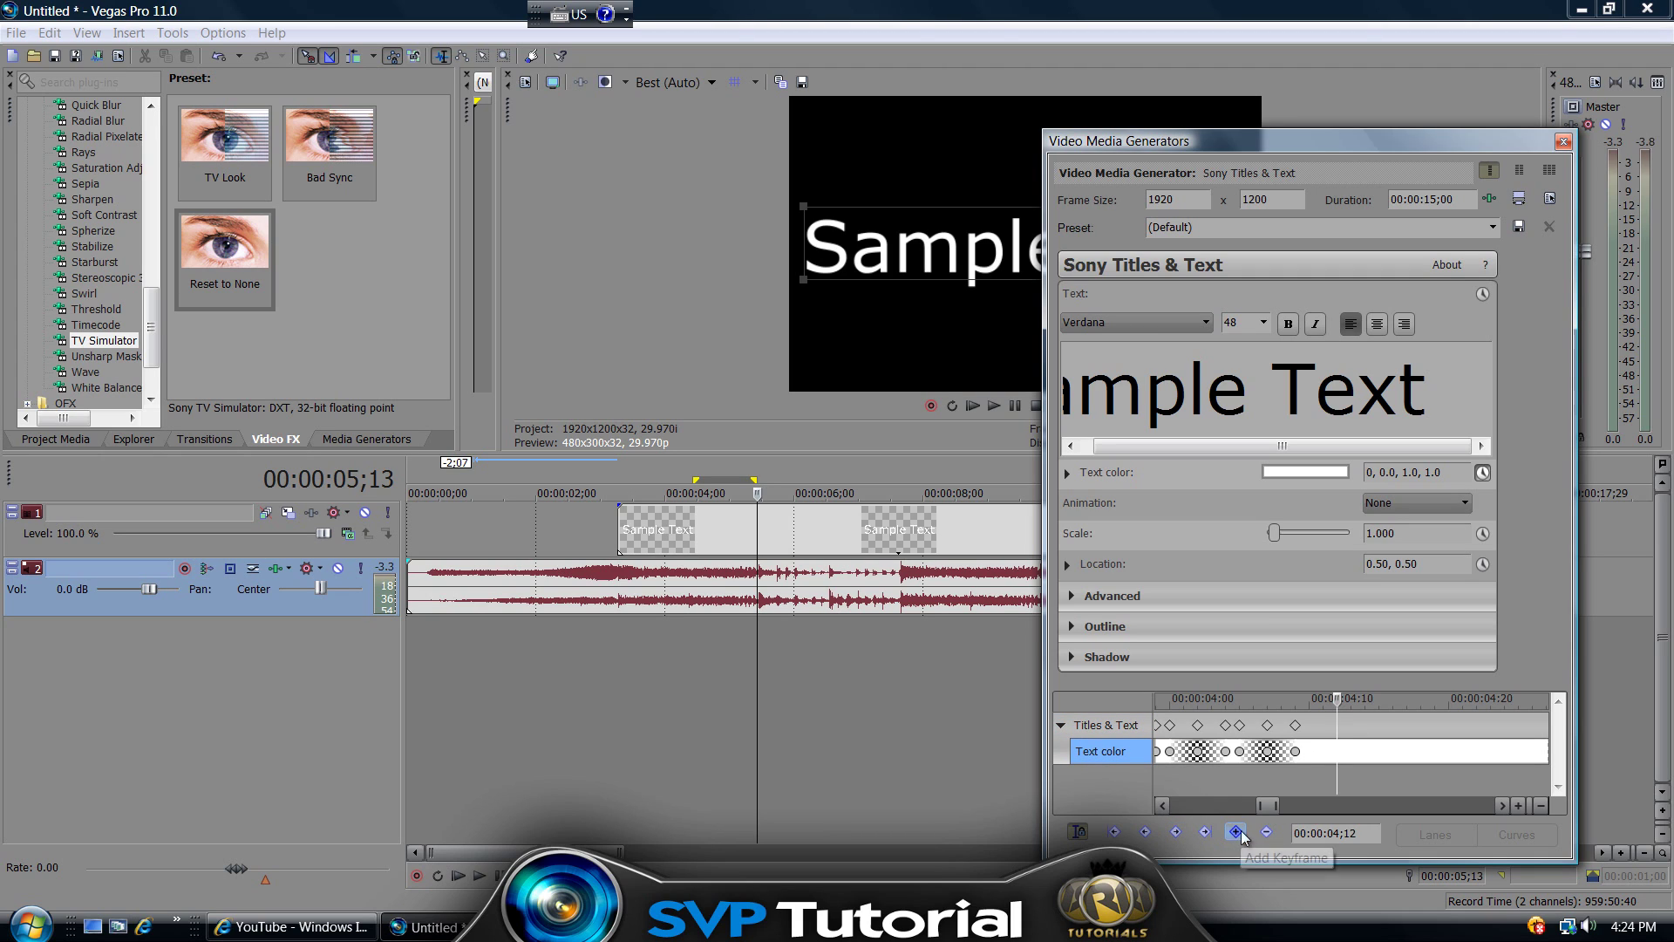
Make the text fully transparent at 00:00:04;14 by setting its text color alpha to 0.0
left_click(1357, 702)
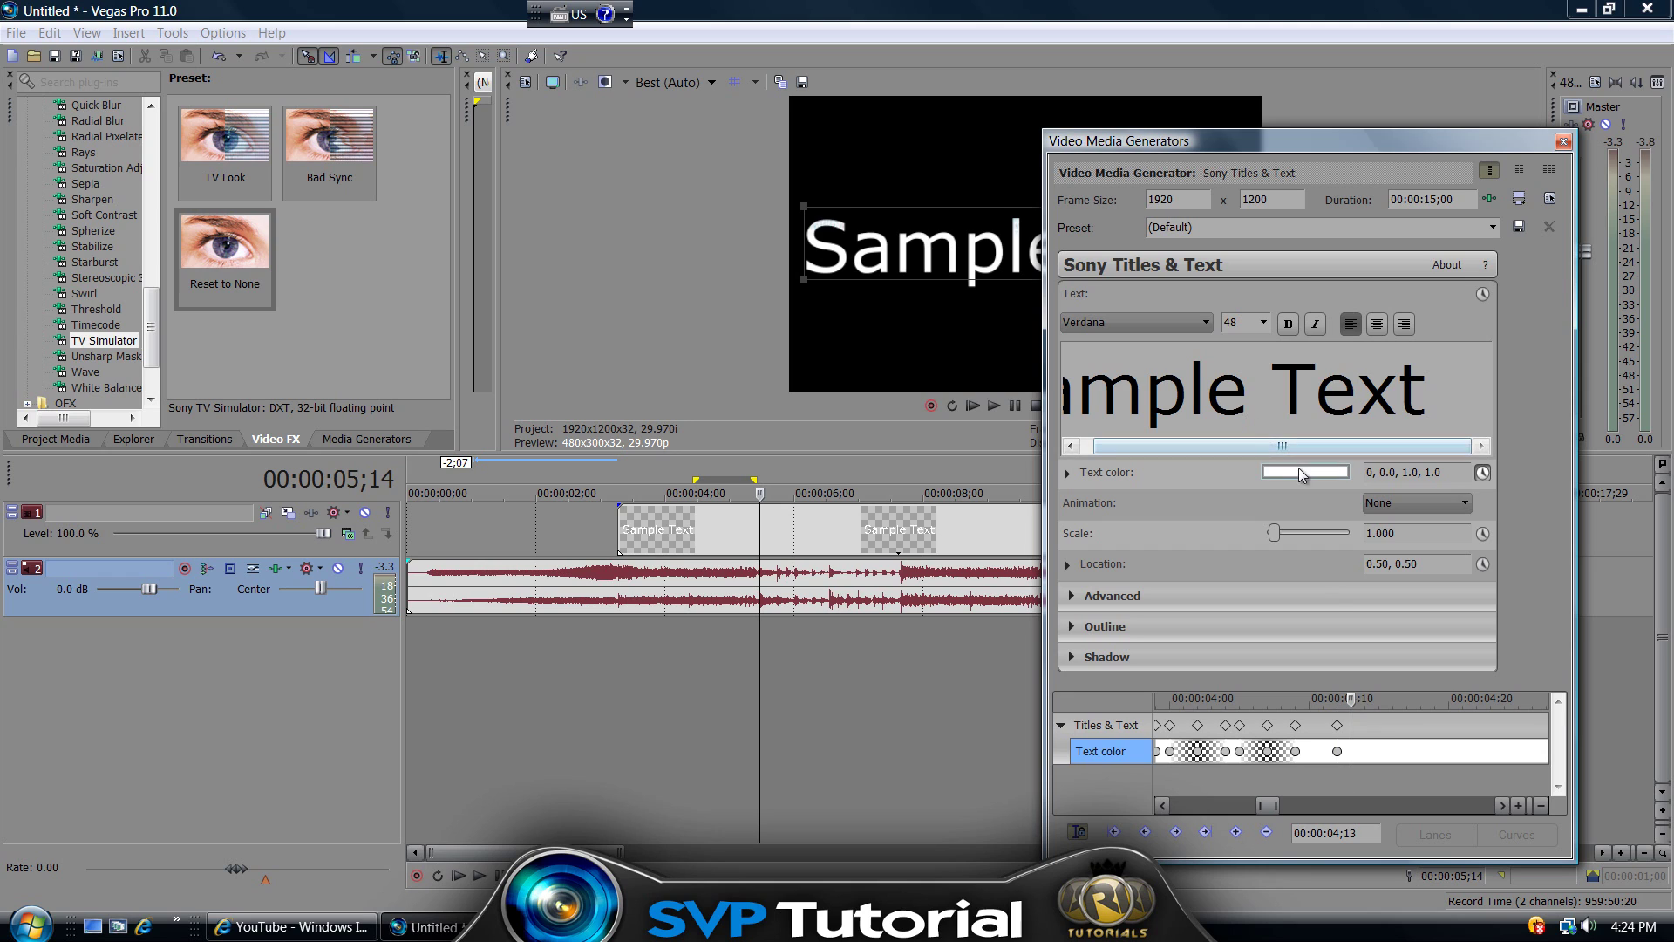
left_click(1364, 699)
left_click(1313, 474)
left_click_drag(1378, 513, 1380, 683)
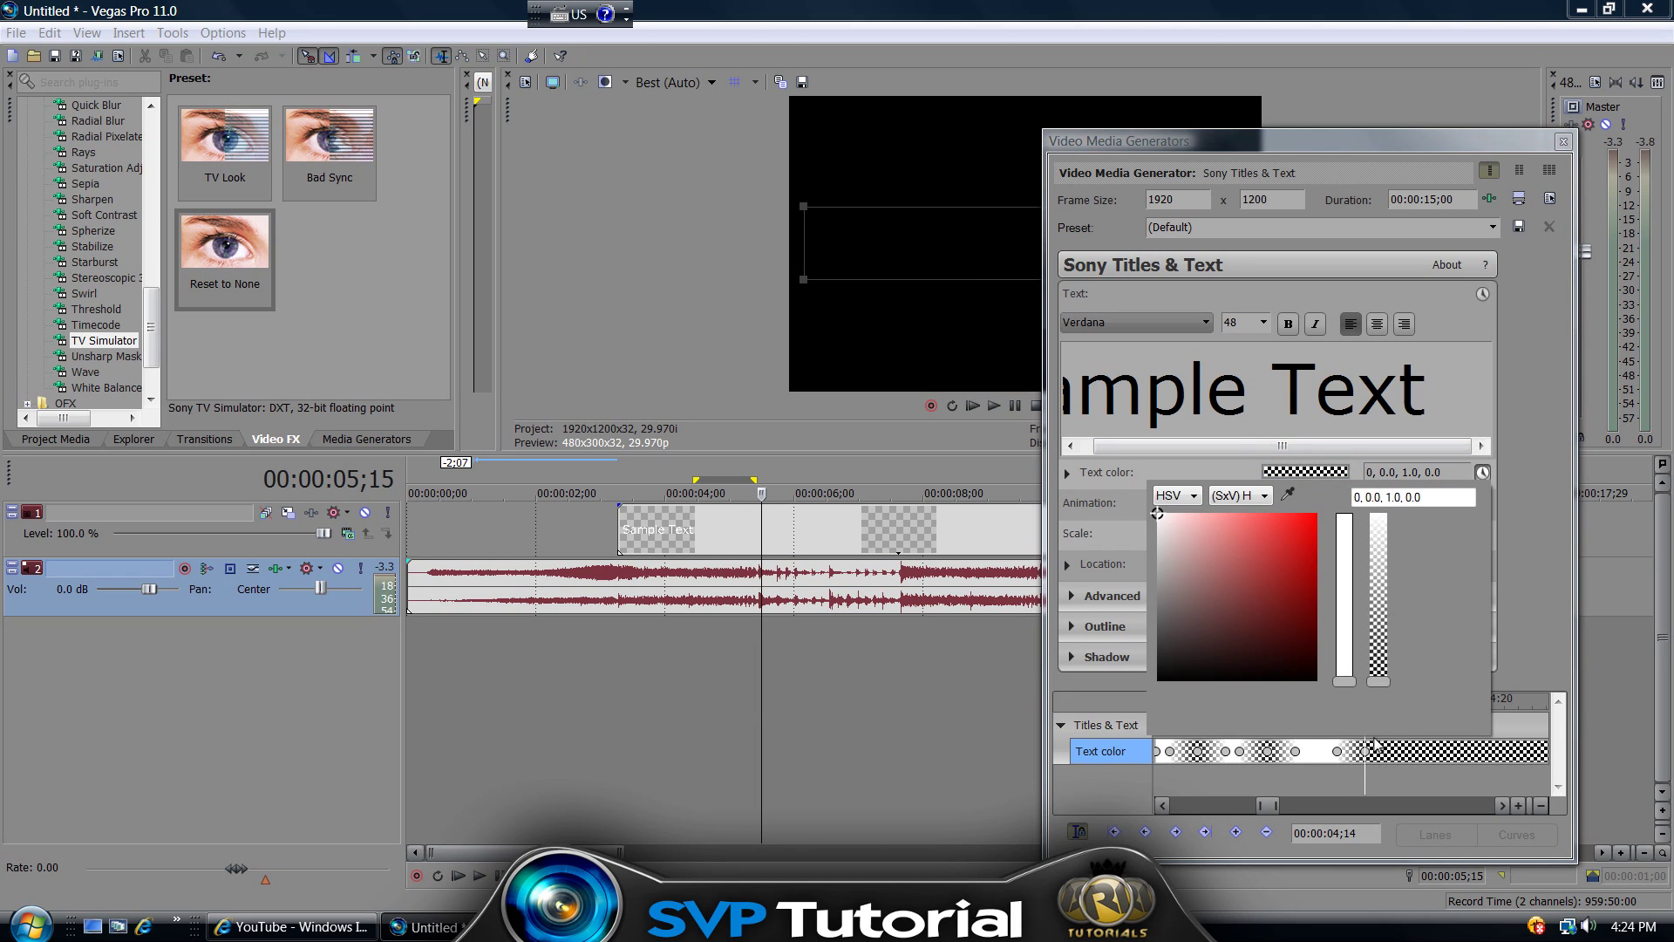
Make the text color fully opaque at 00:00:04;15 and close the media generator settings
left_click(1378, 700)
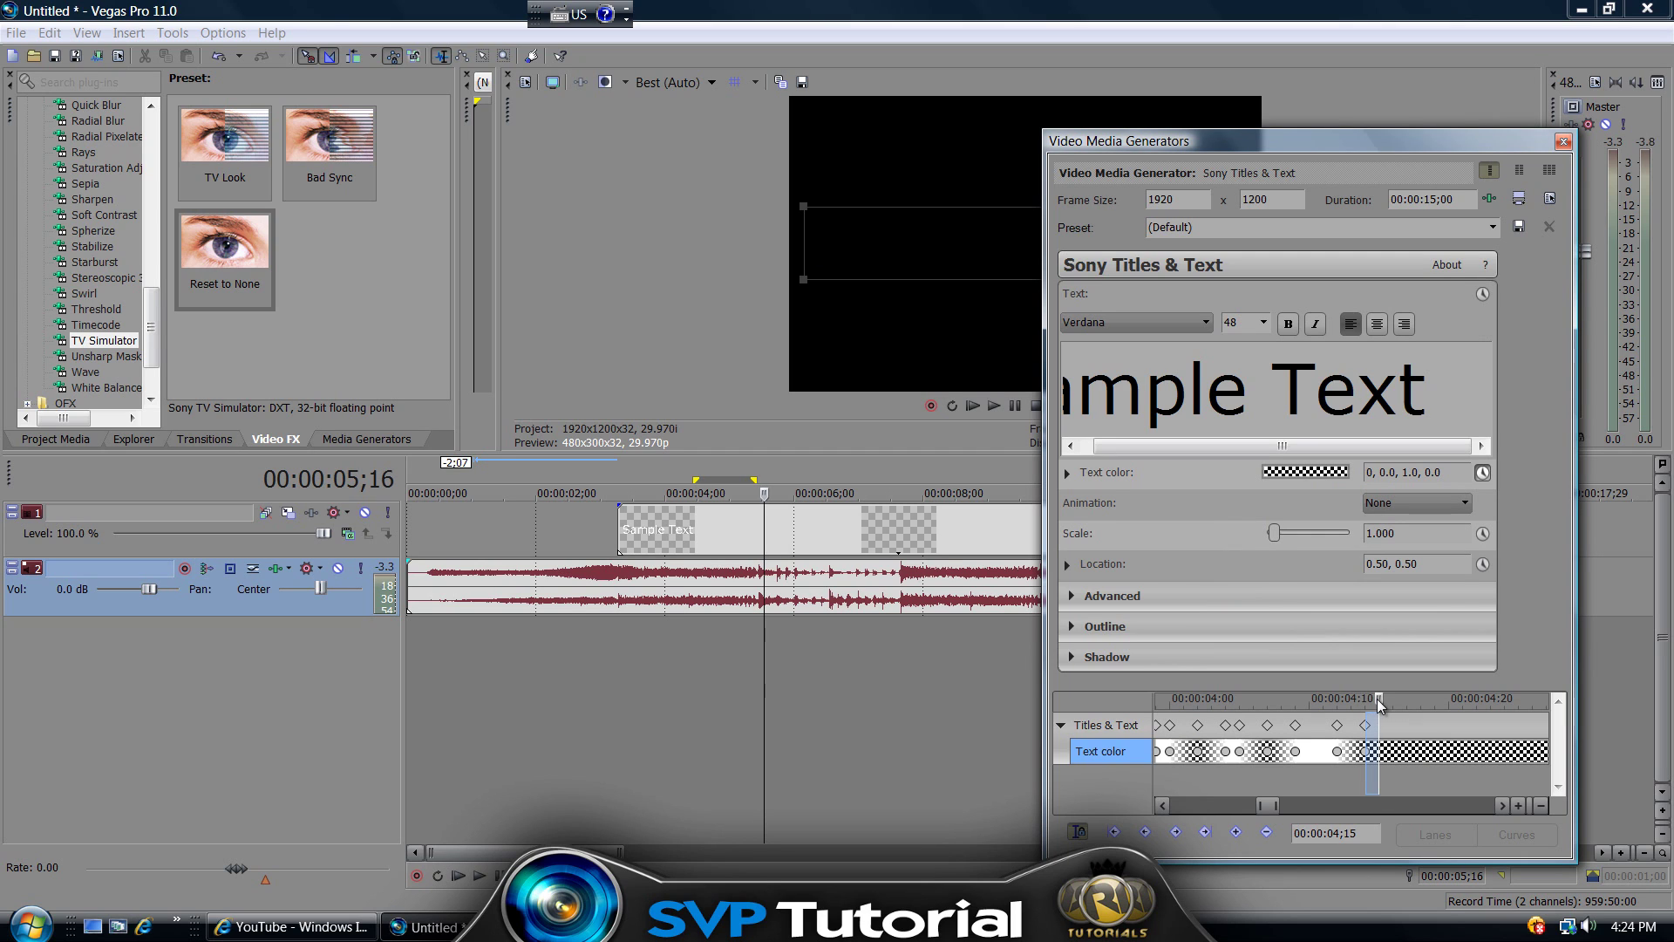
left_click(1305, 472)
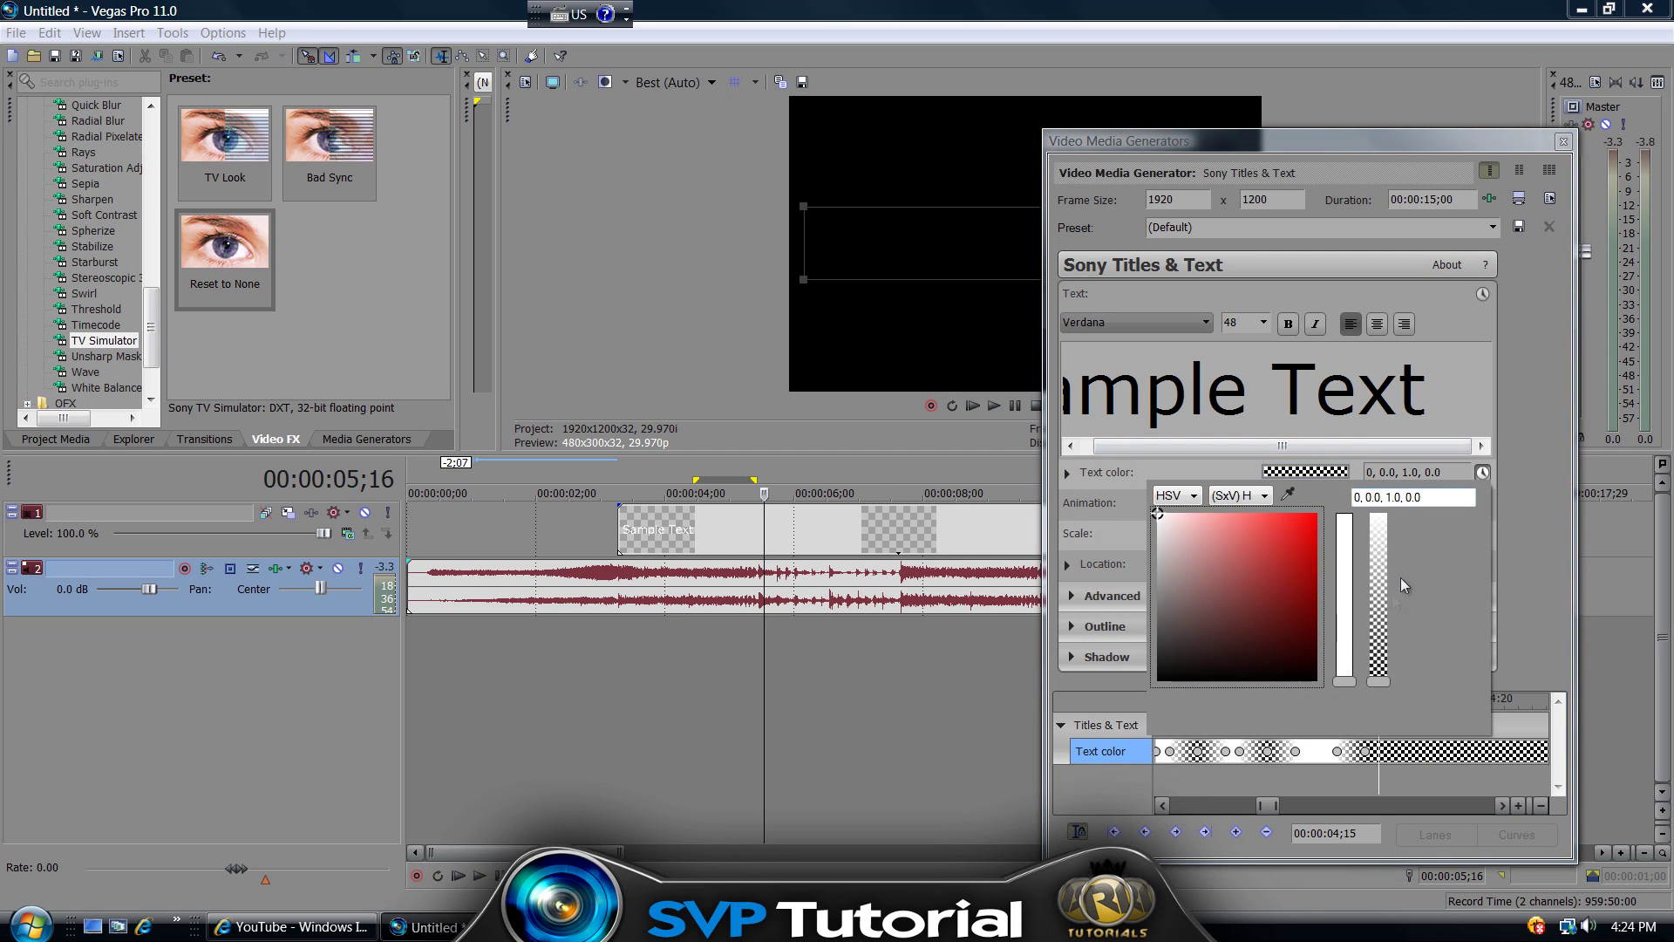
left_click(1382, 675)
left_click_drag(1386, 680, 1379, 516)
left_click(1536, 490)
left_click_drag(1380, 704, 1211, 702)
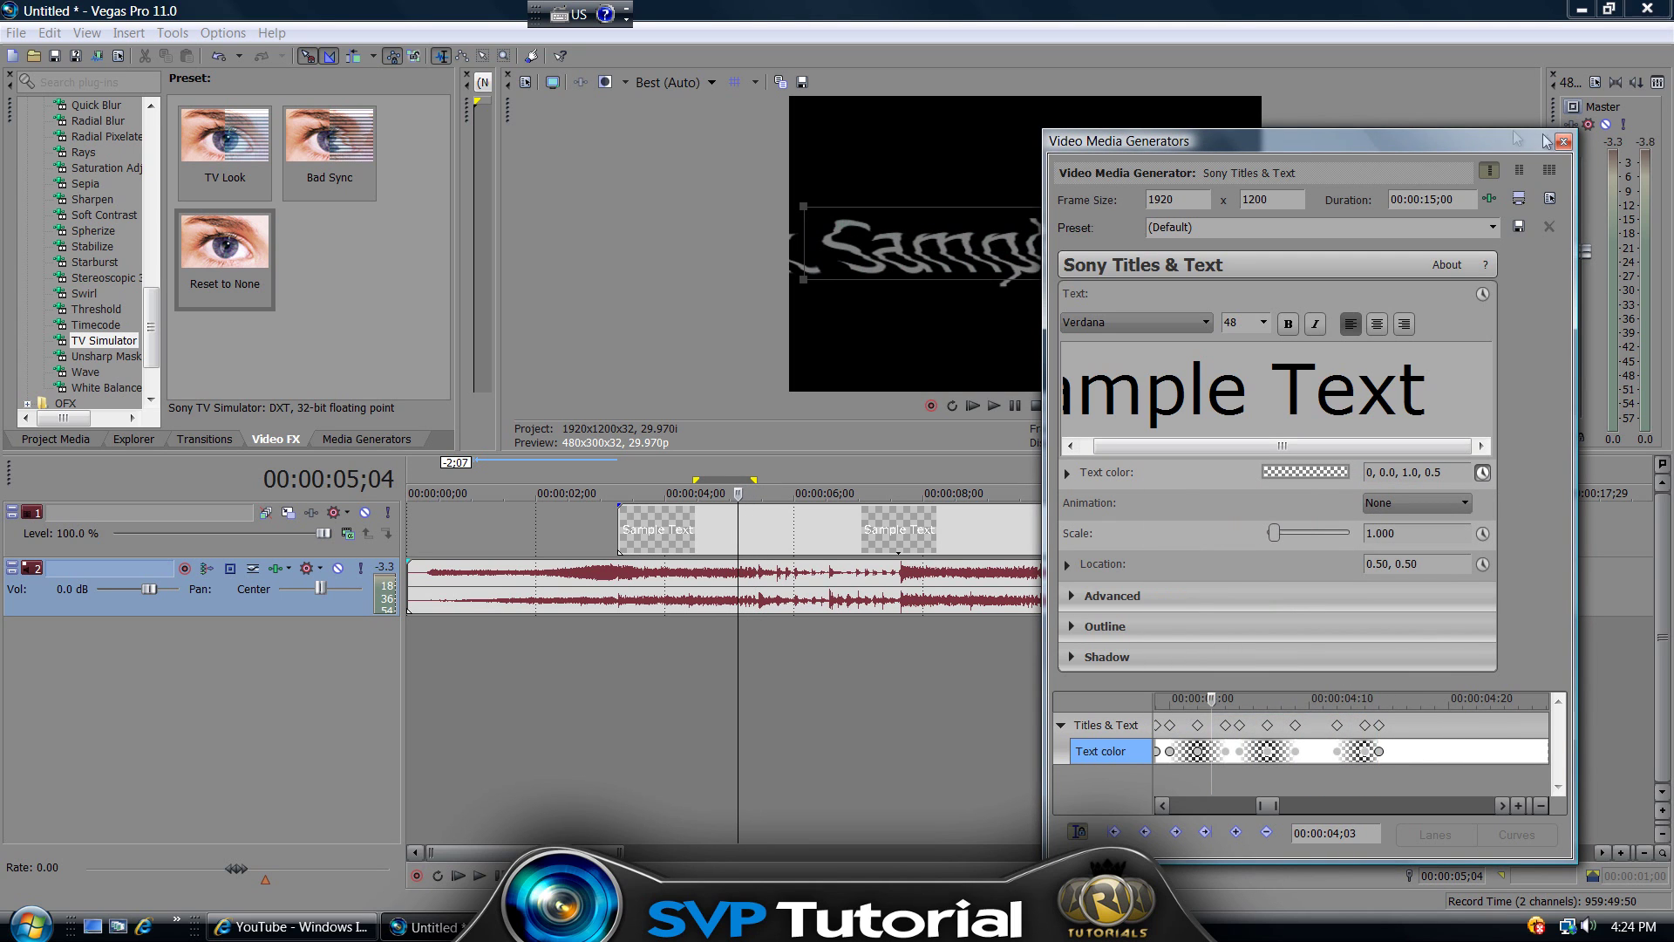
left_click(1563, 142)
Play back the intro twice from just before the text appears to check the flicker against the audio
left_click(597, 645)
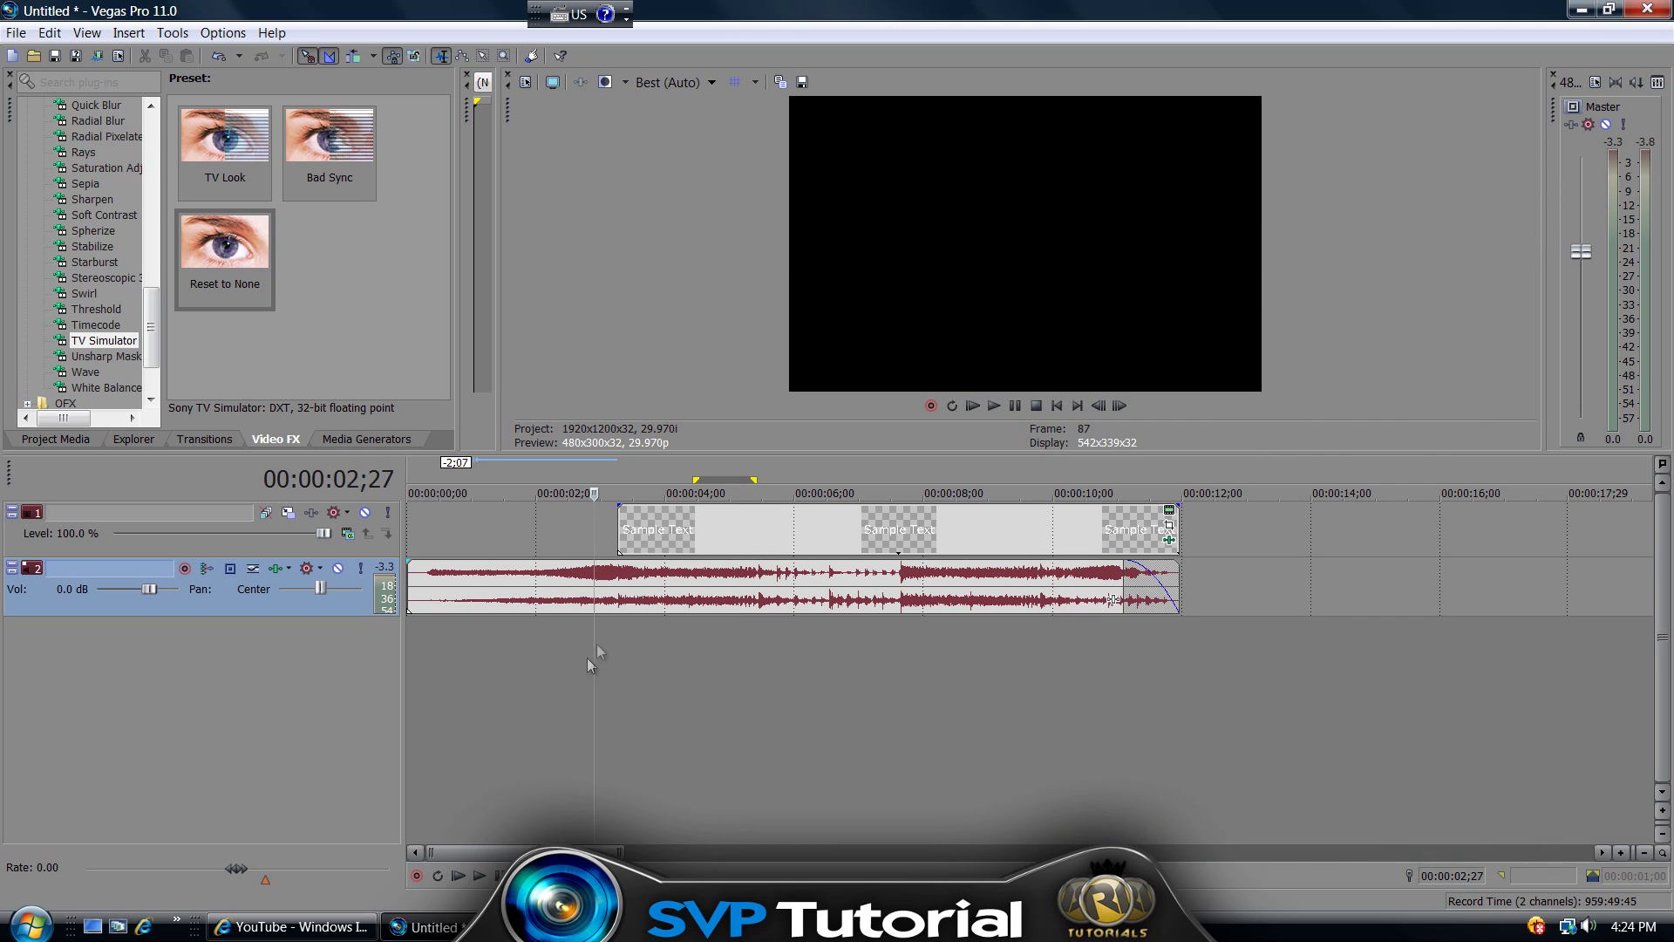
left_click(480, 876)
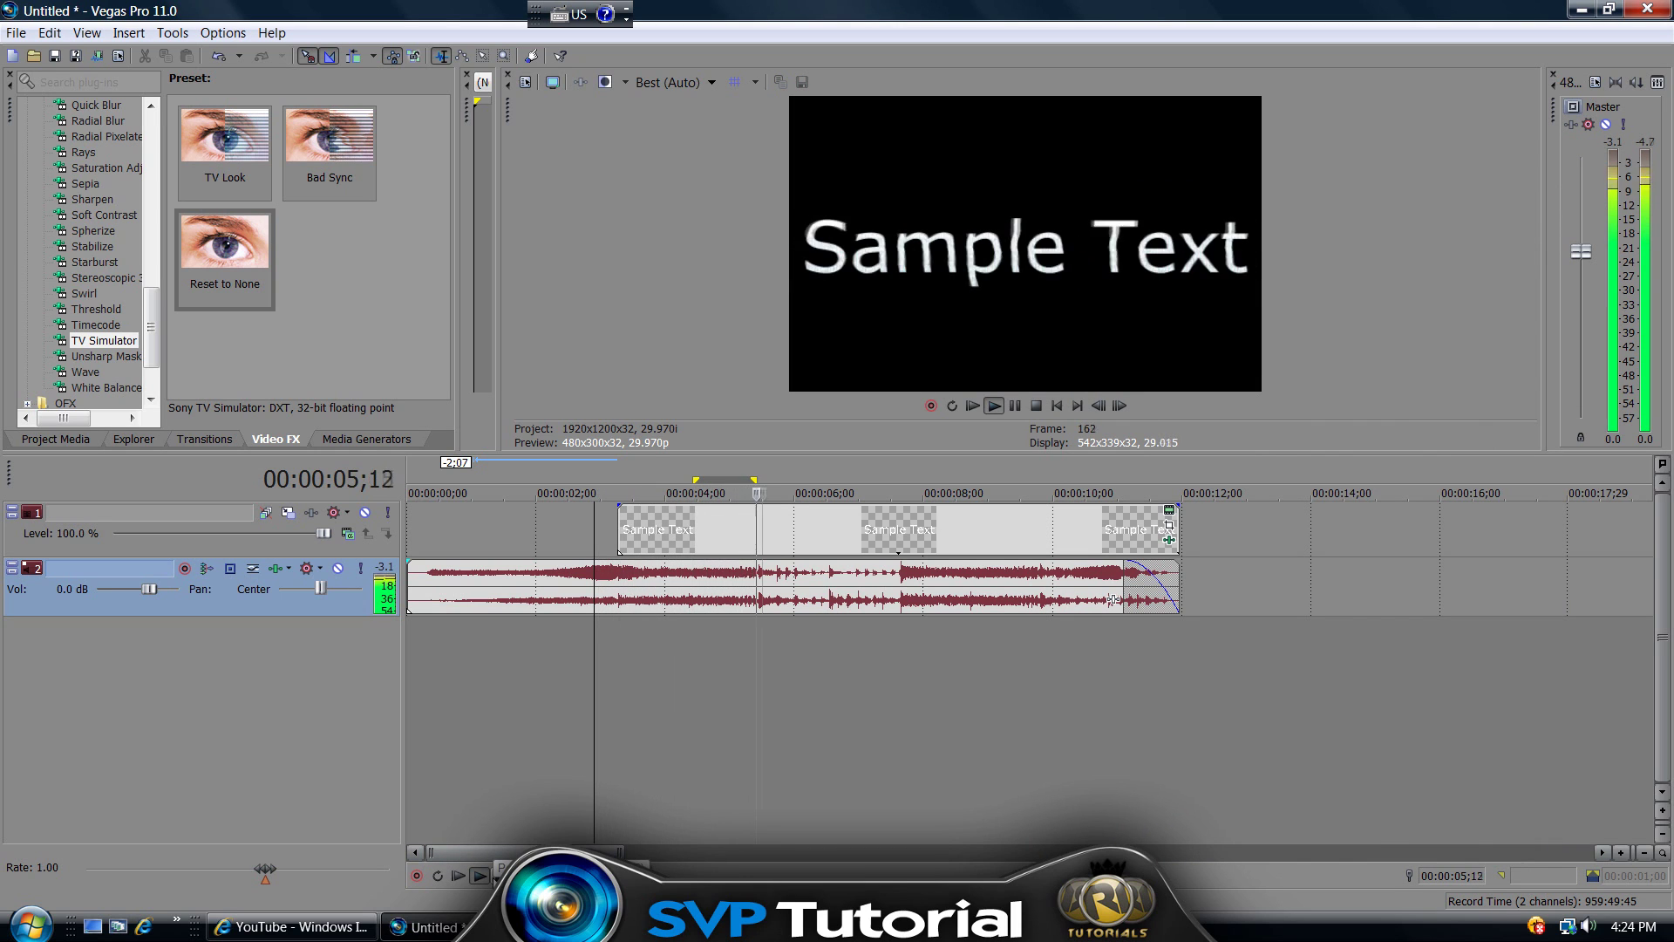
key("Return")
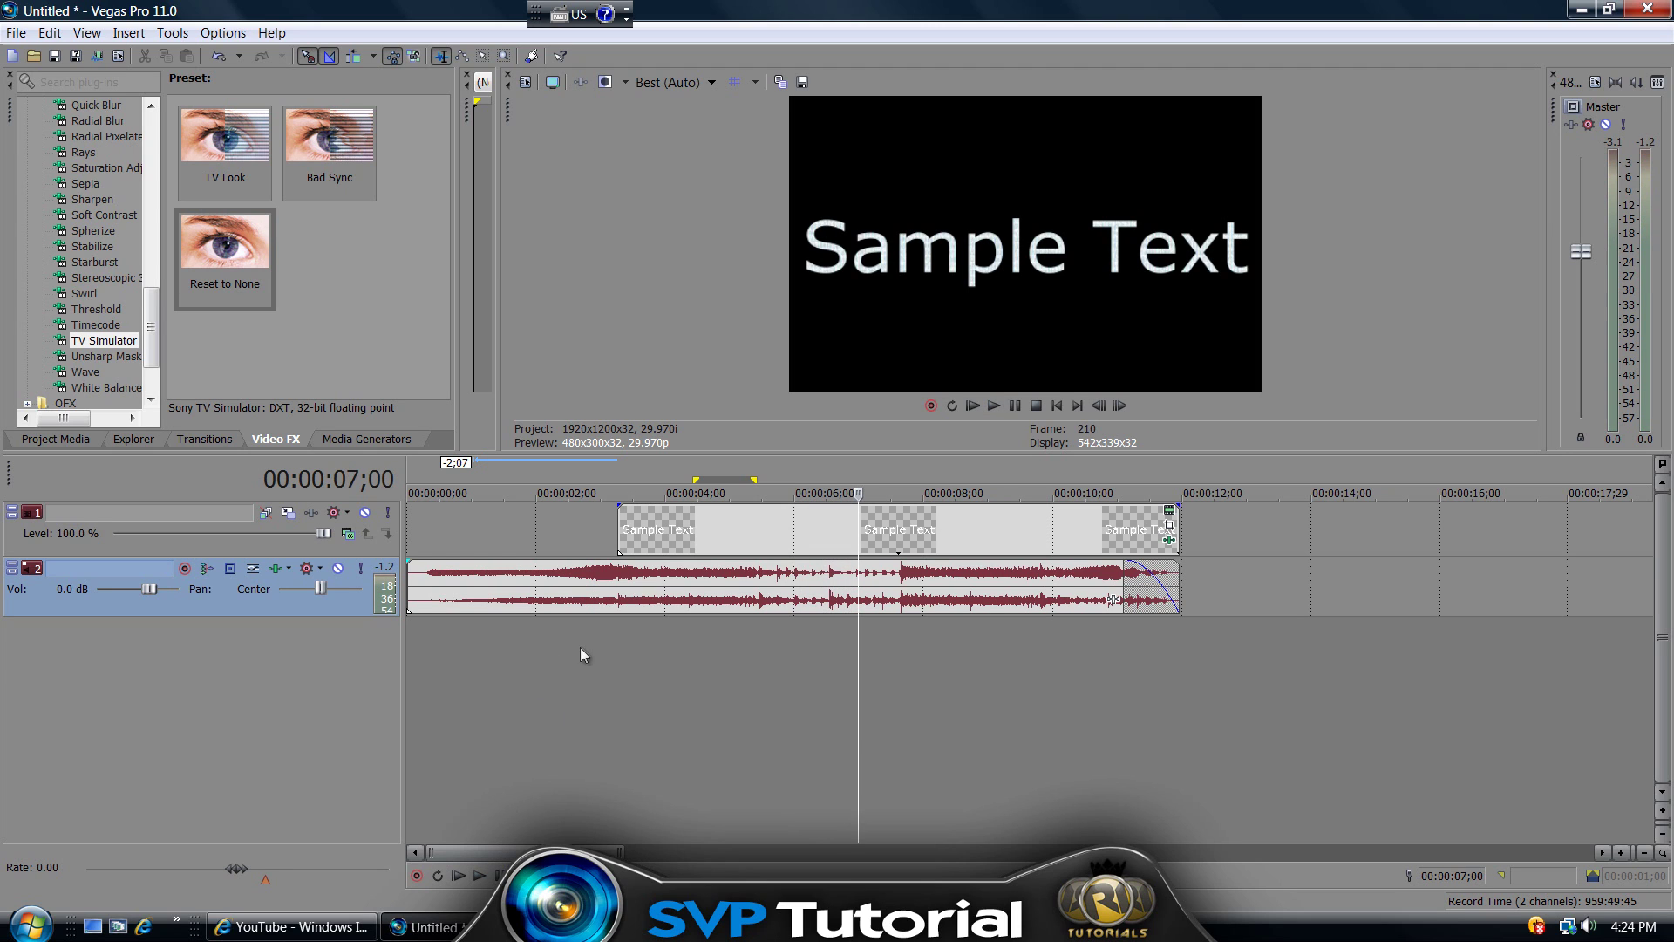
left_click(584, 641)
left_click(479, 875)
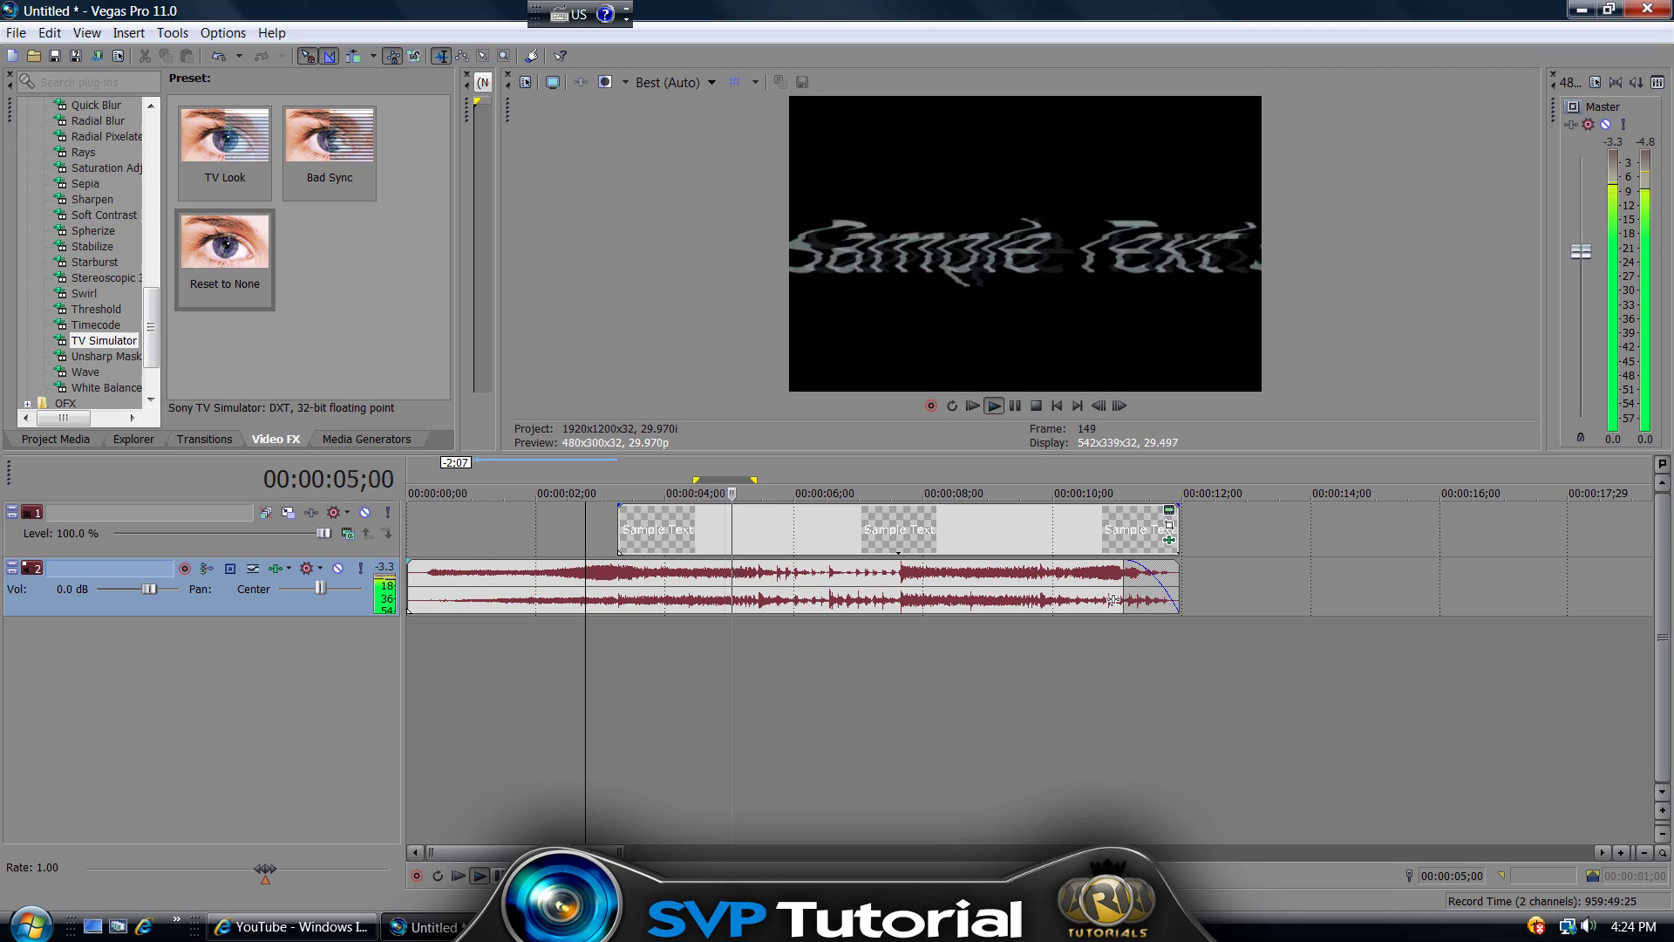
key("Return")
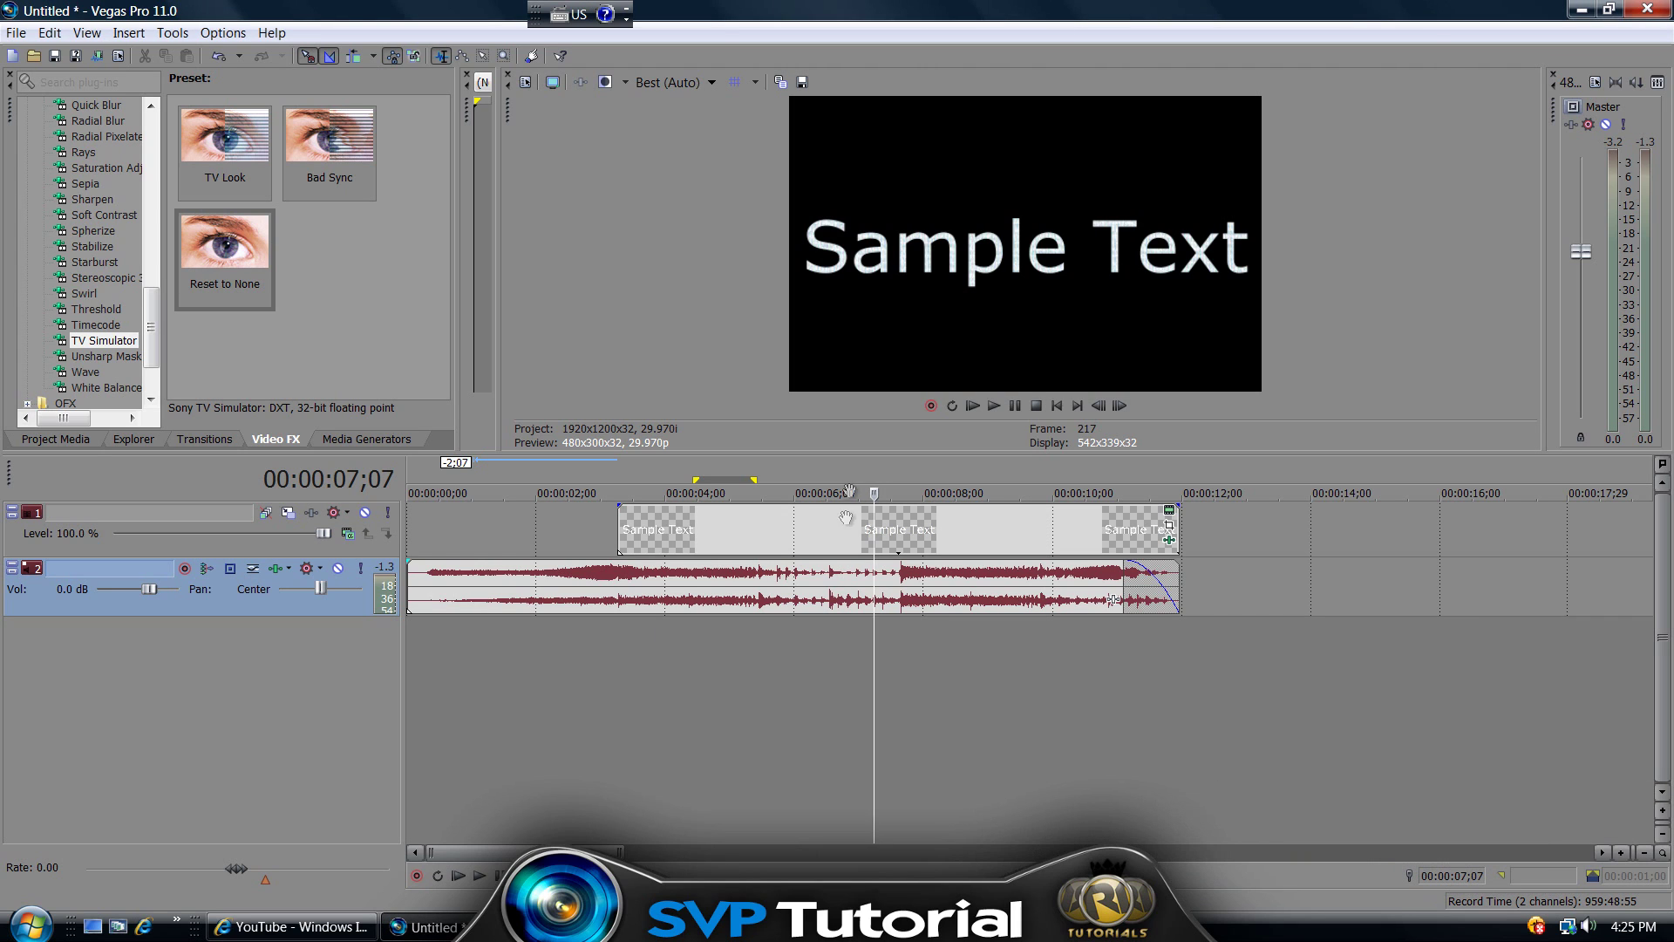
left_click(608, 646)
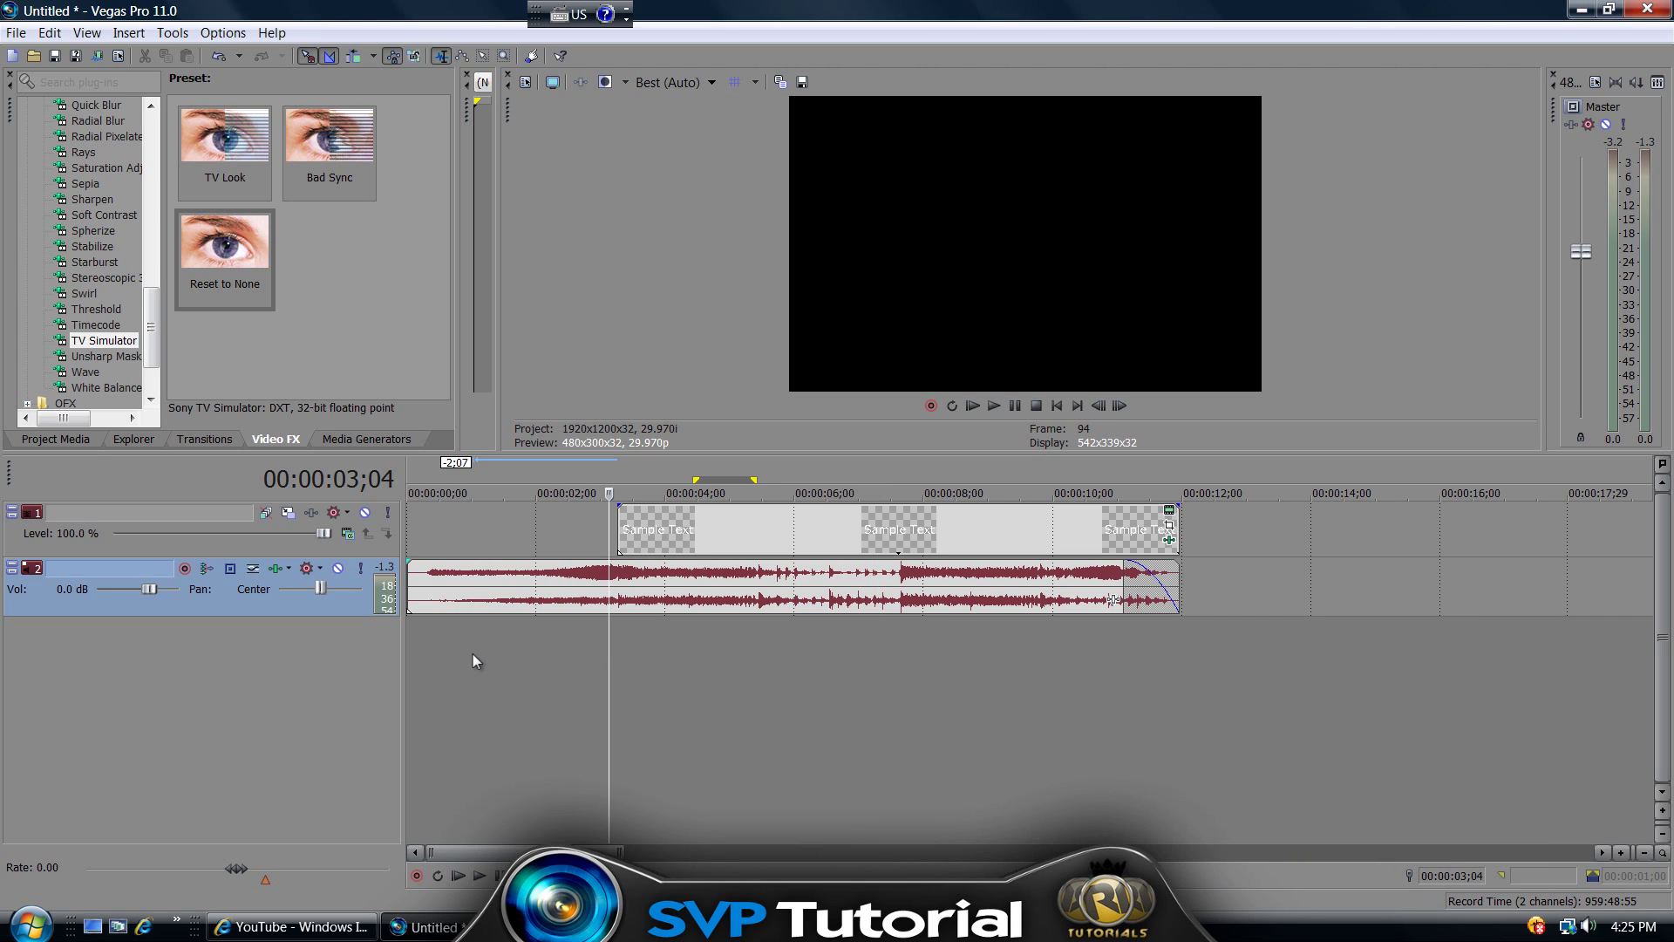
left_click(505, 521)
left_click(642, 529)
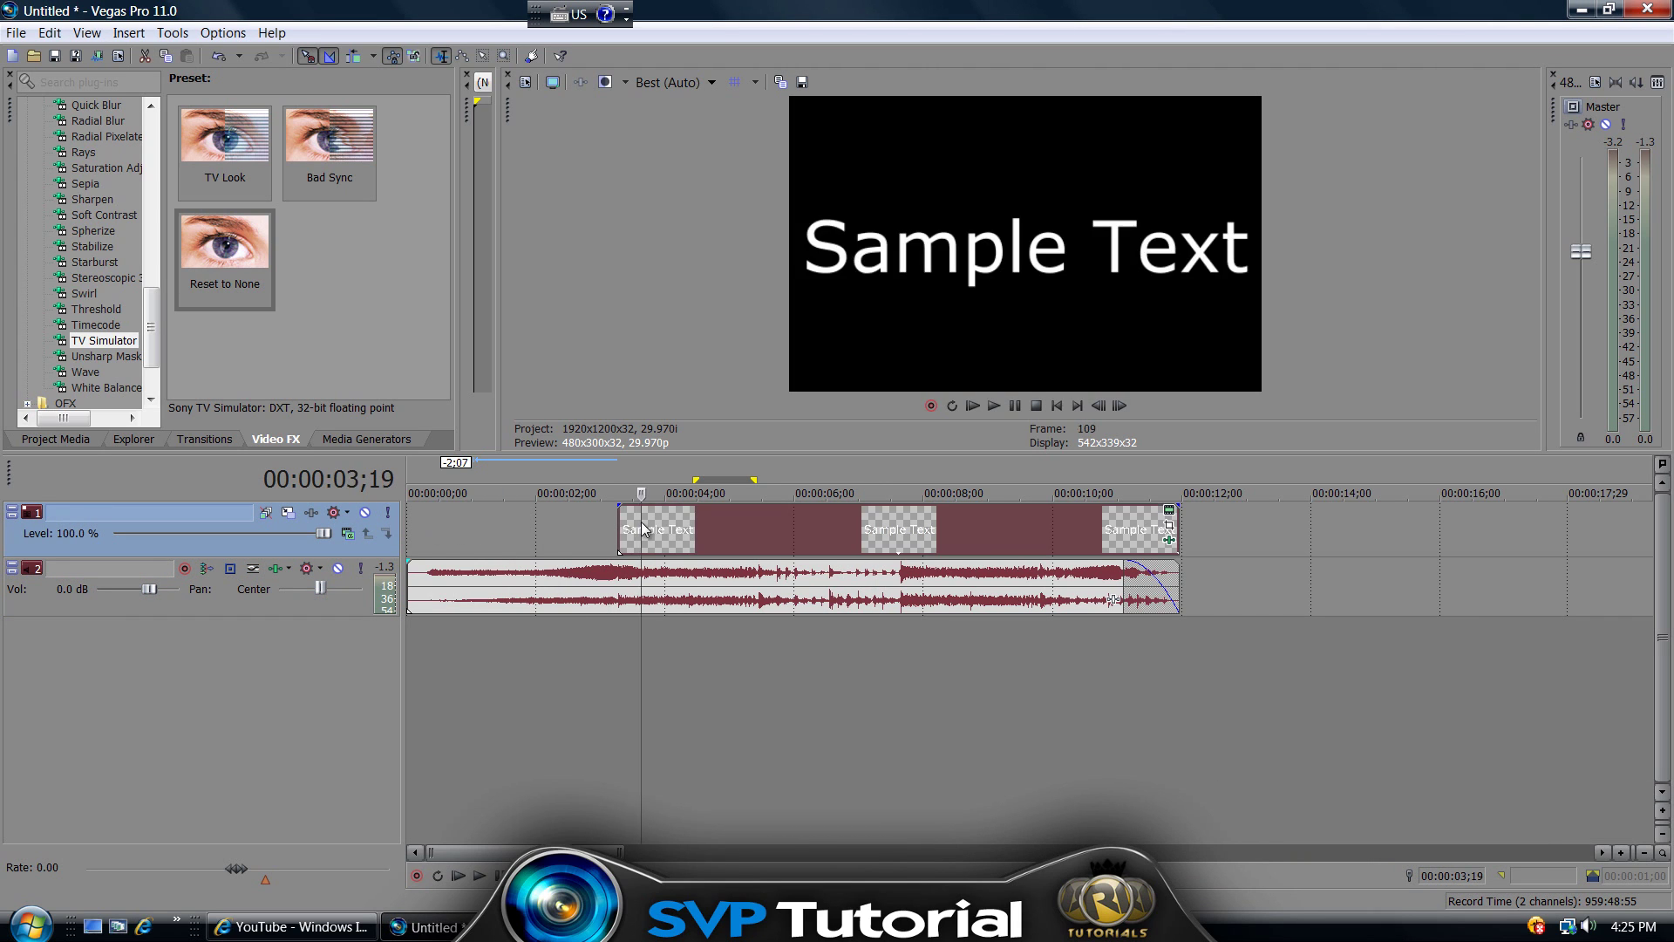
left_click(613, 524)
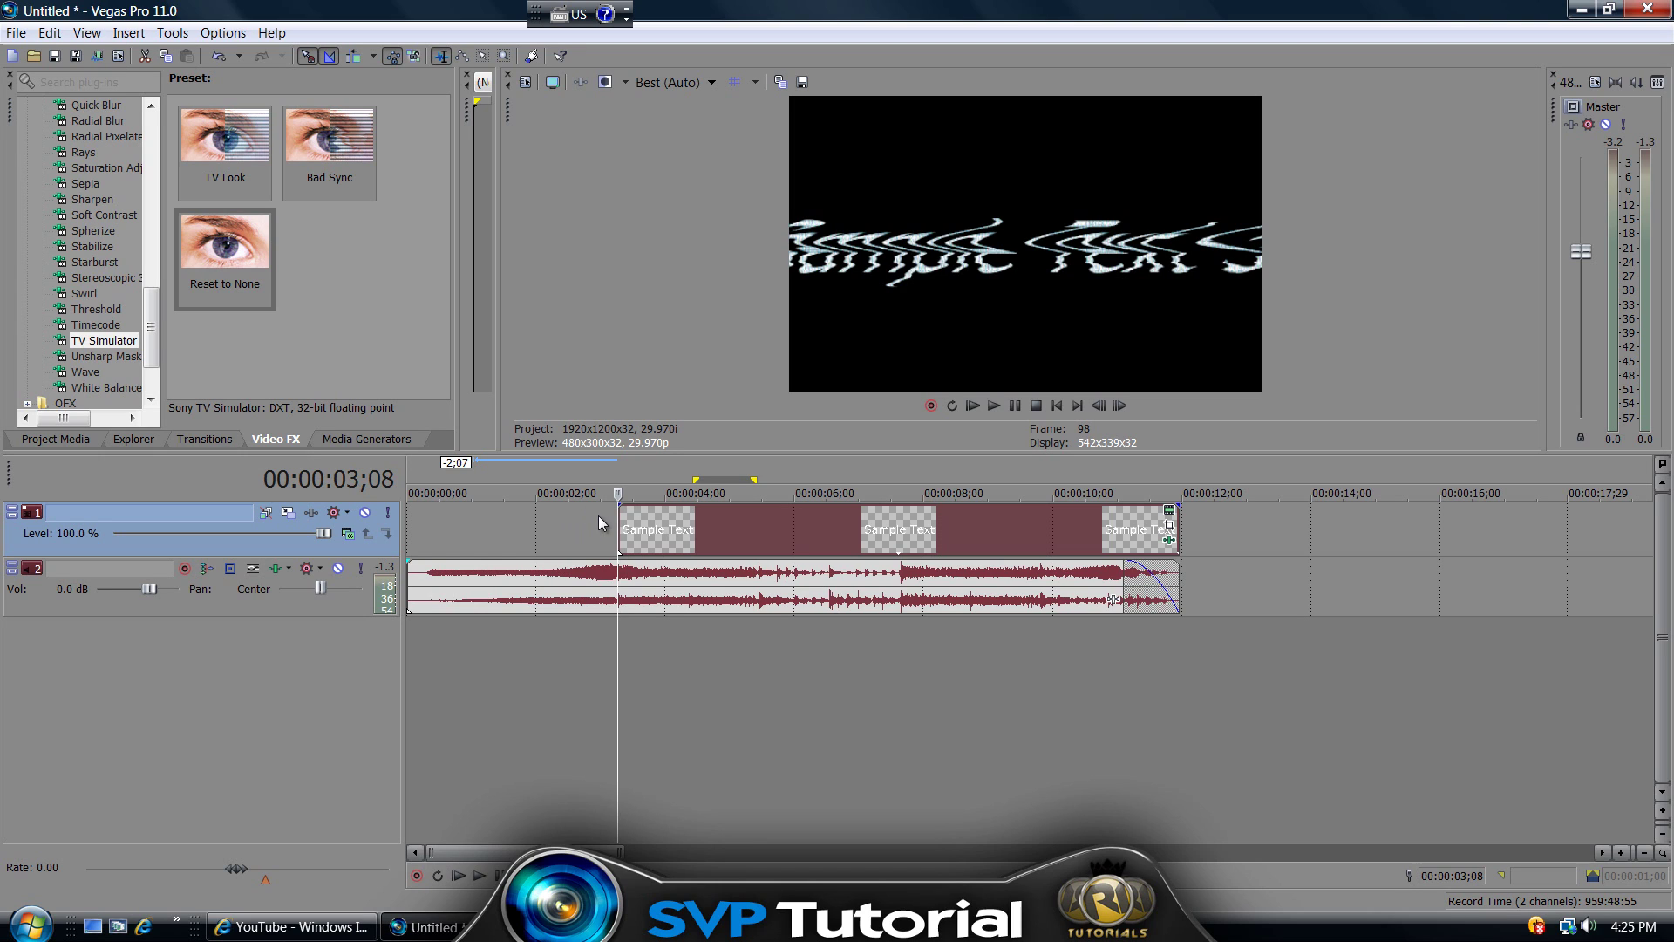
left_click(594, 520)
left_click(647, 522)
left_click(595, 520)
left_click(632, 523)
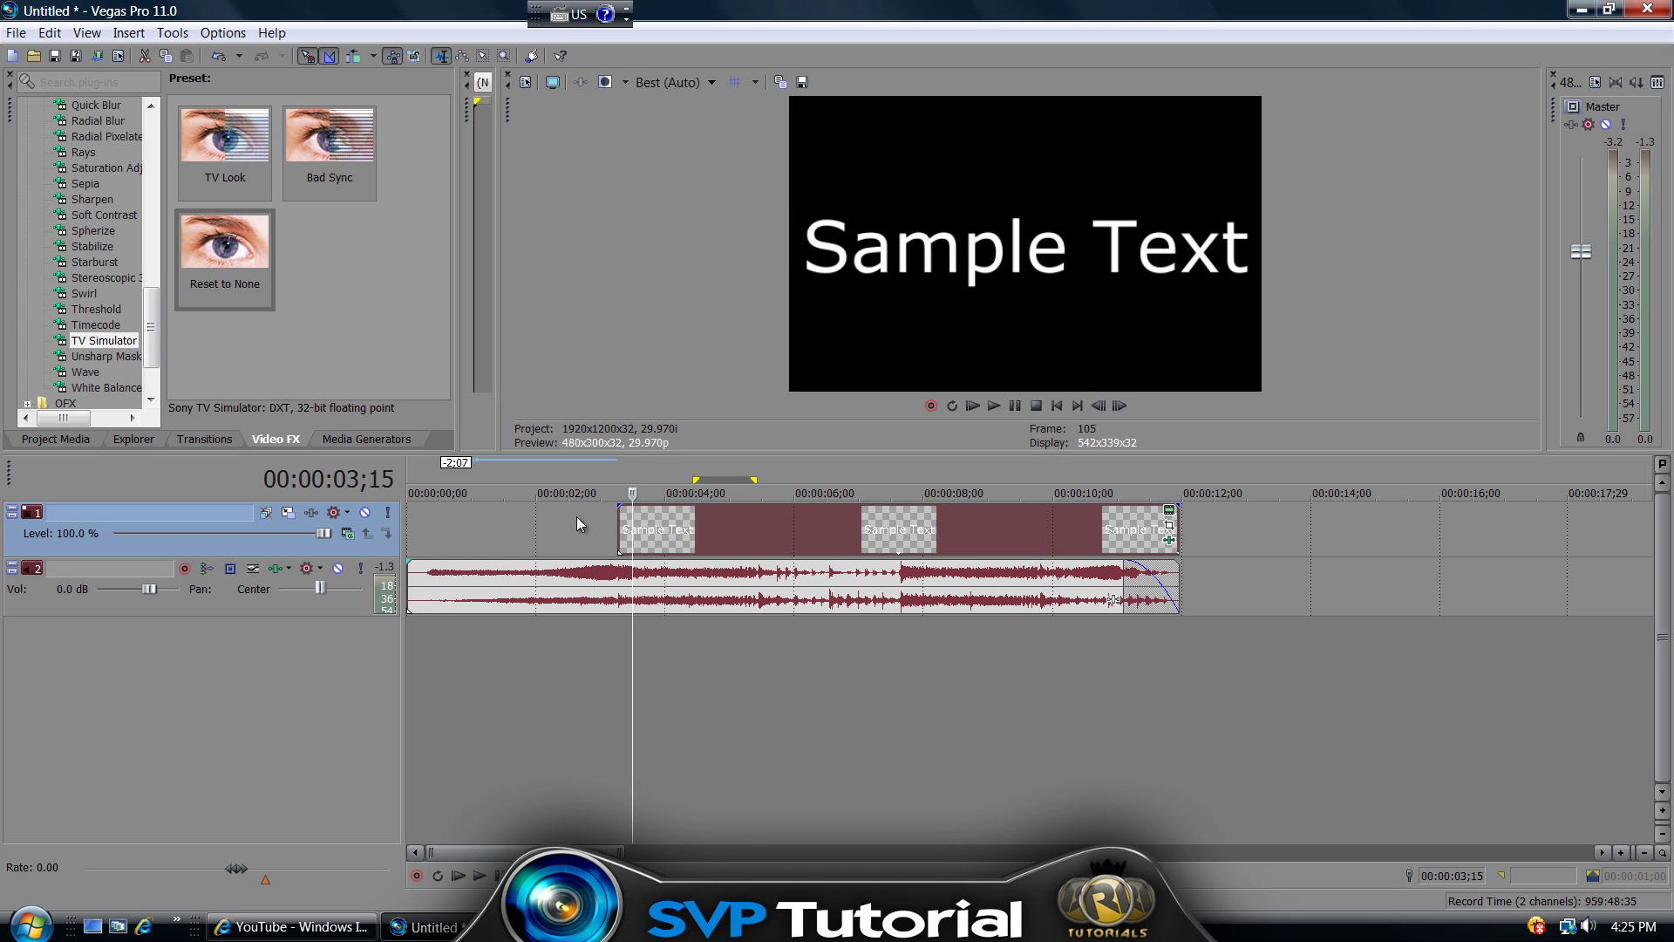
left_click(582, 522)
left_click(551, 521)
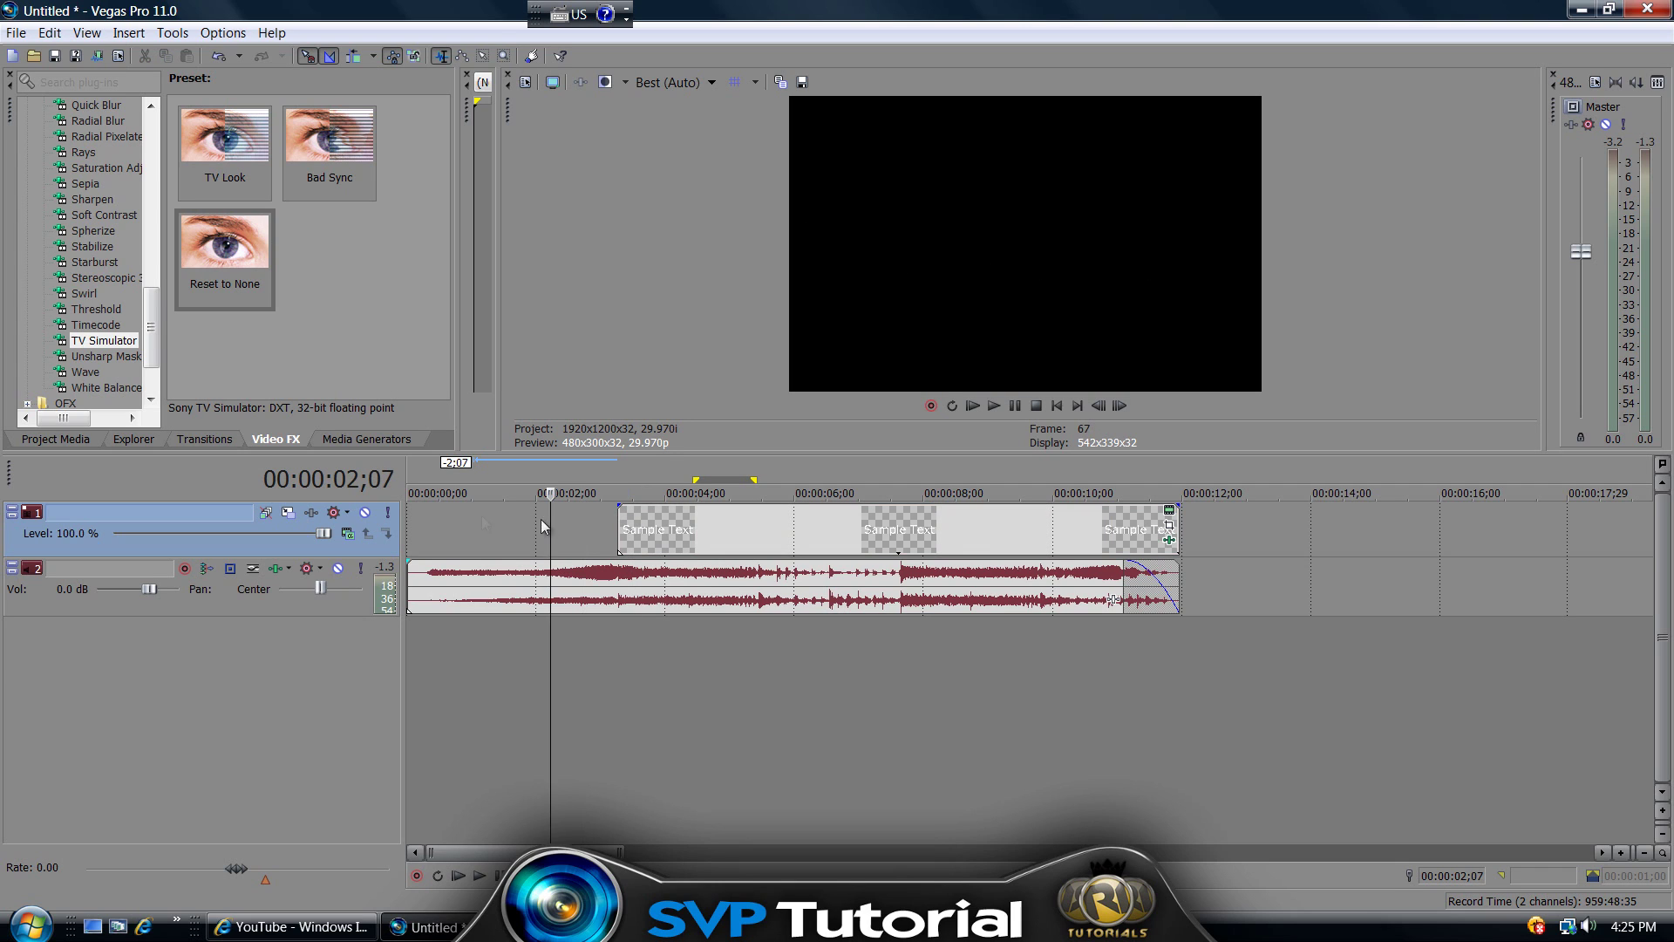
left_click(619, 527)
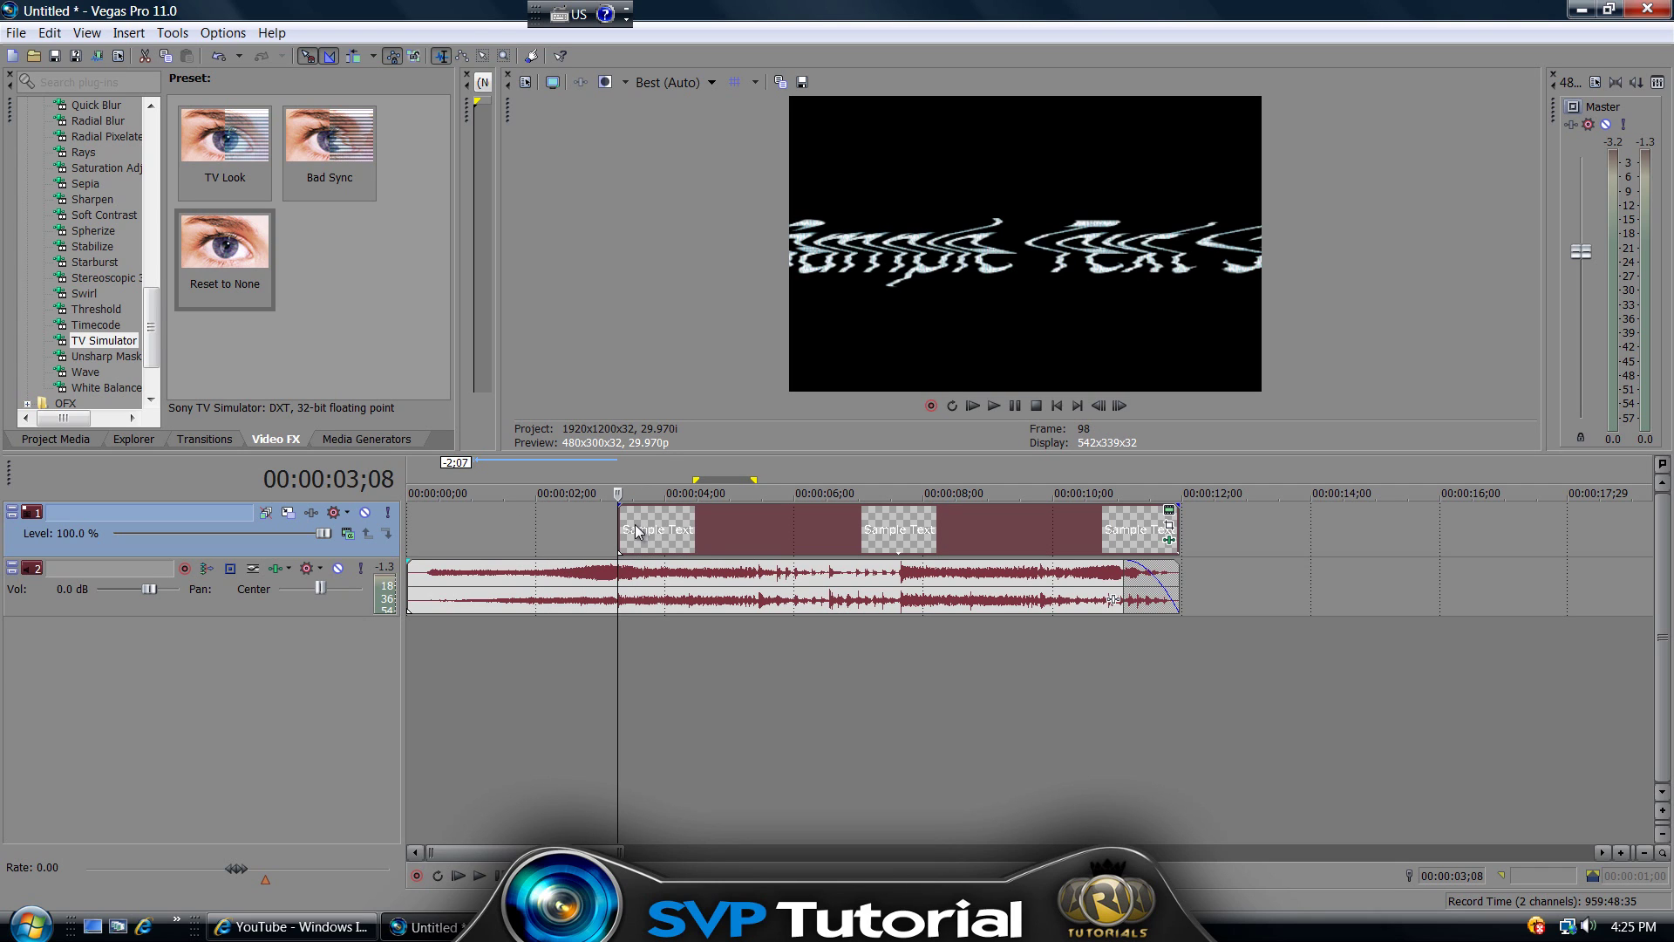
left_click(646, 516)
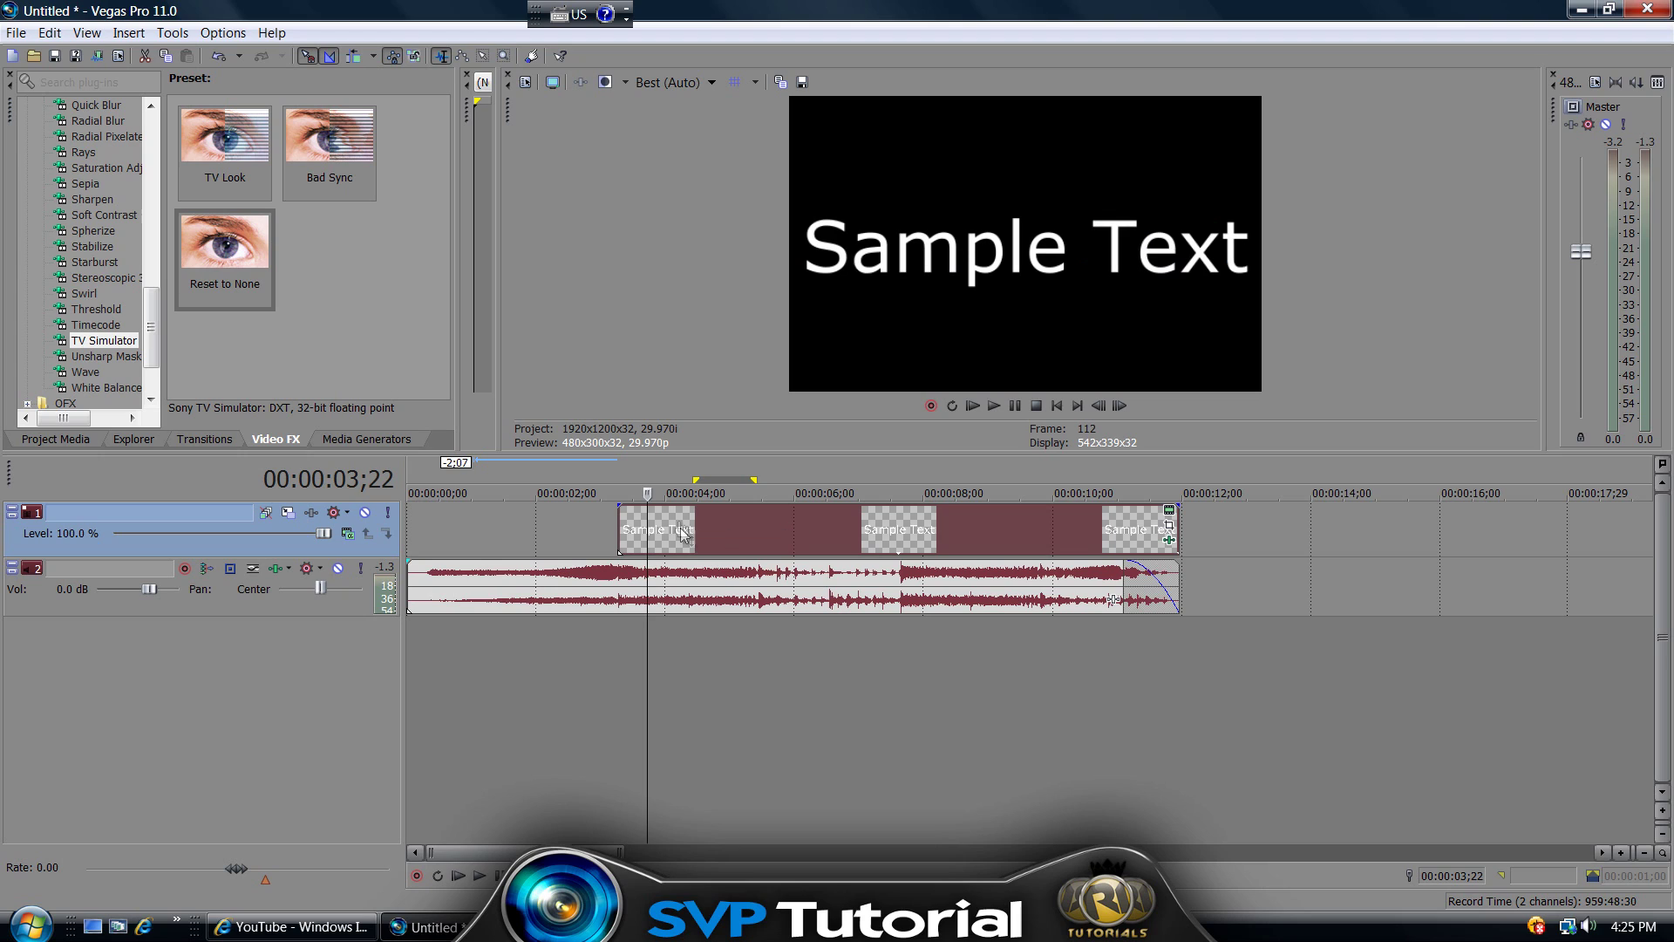
left_click(560, 534)
left_click(692, 531)
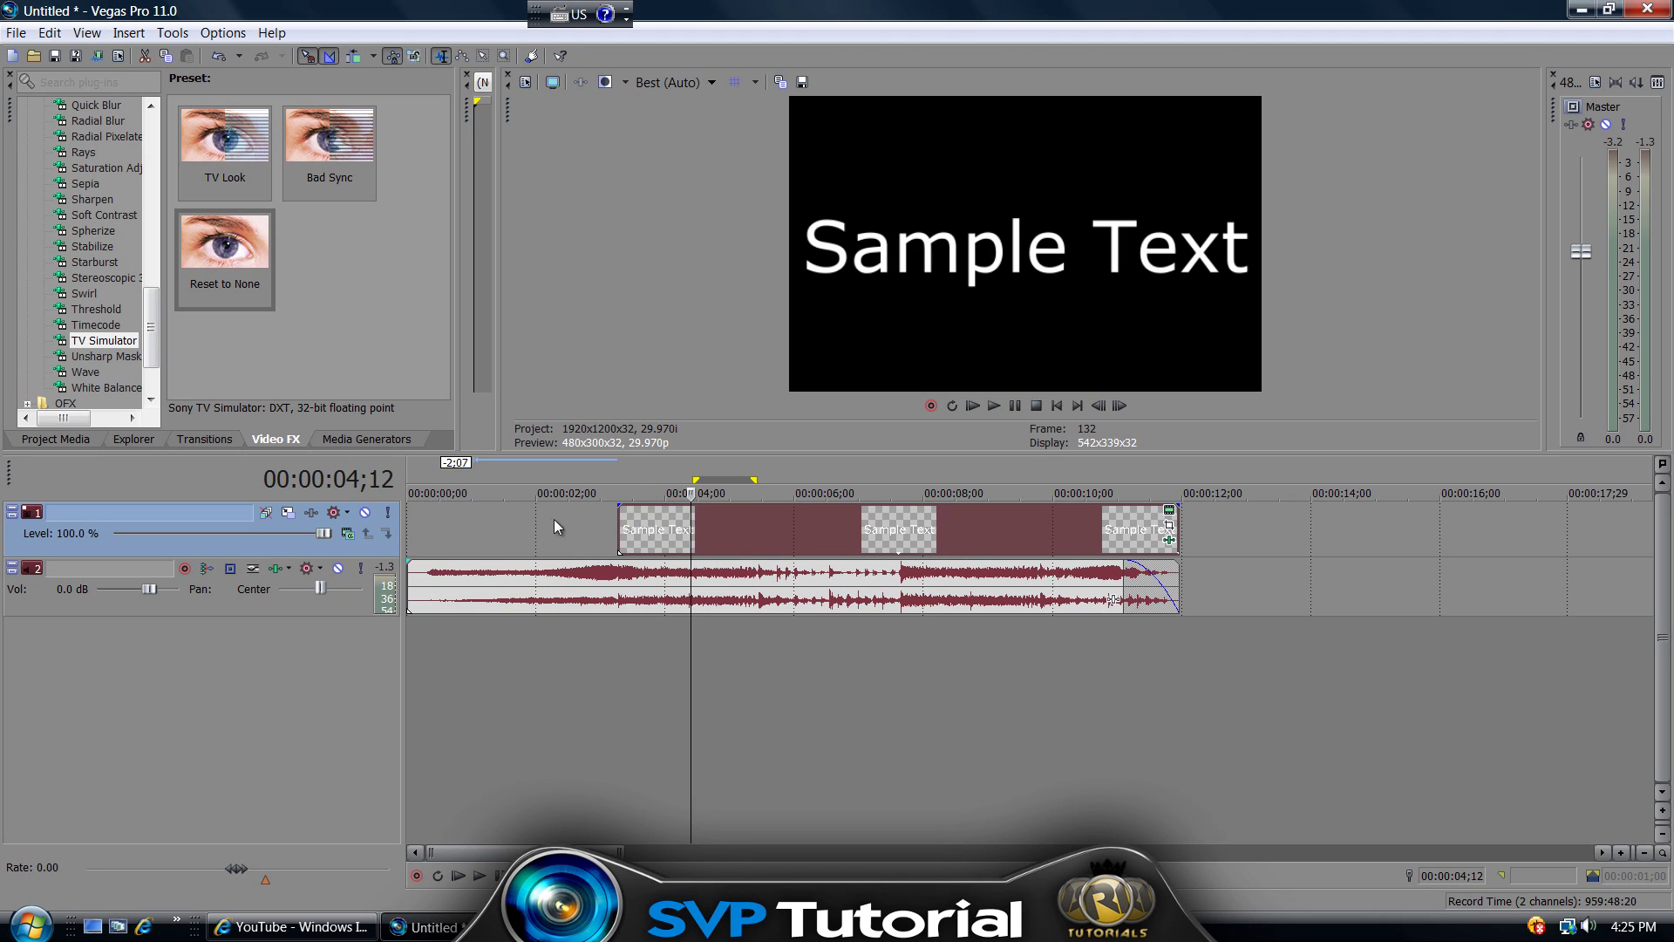
left_click(654, 536)
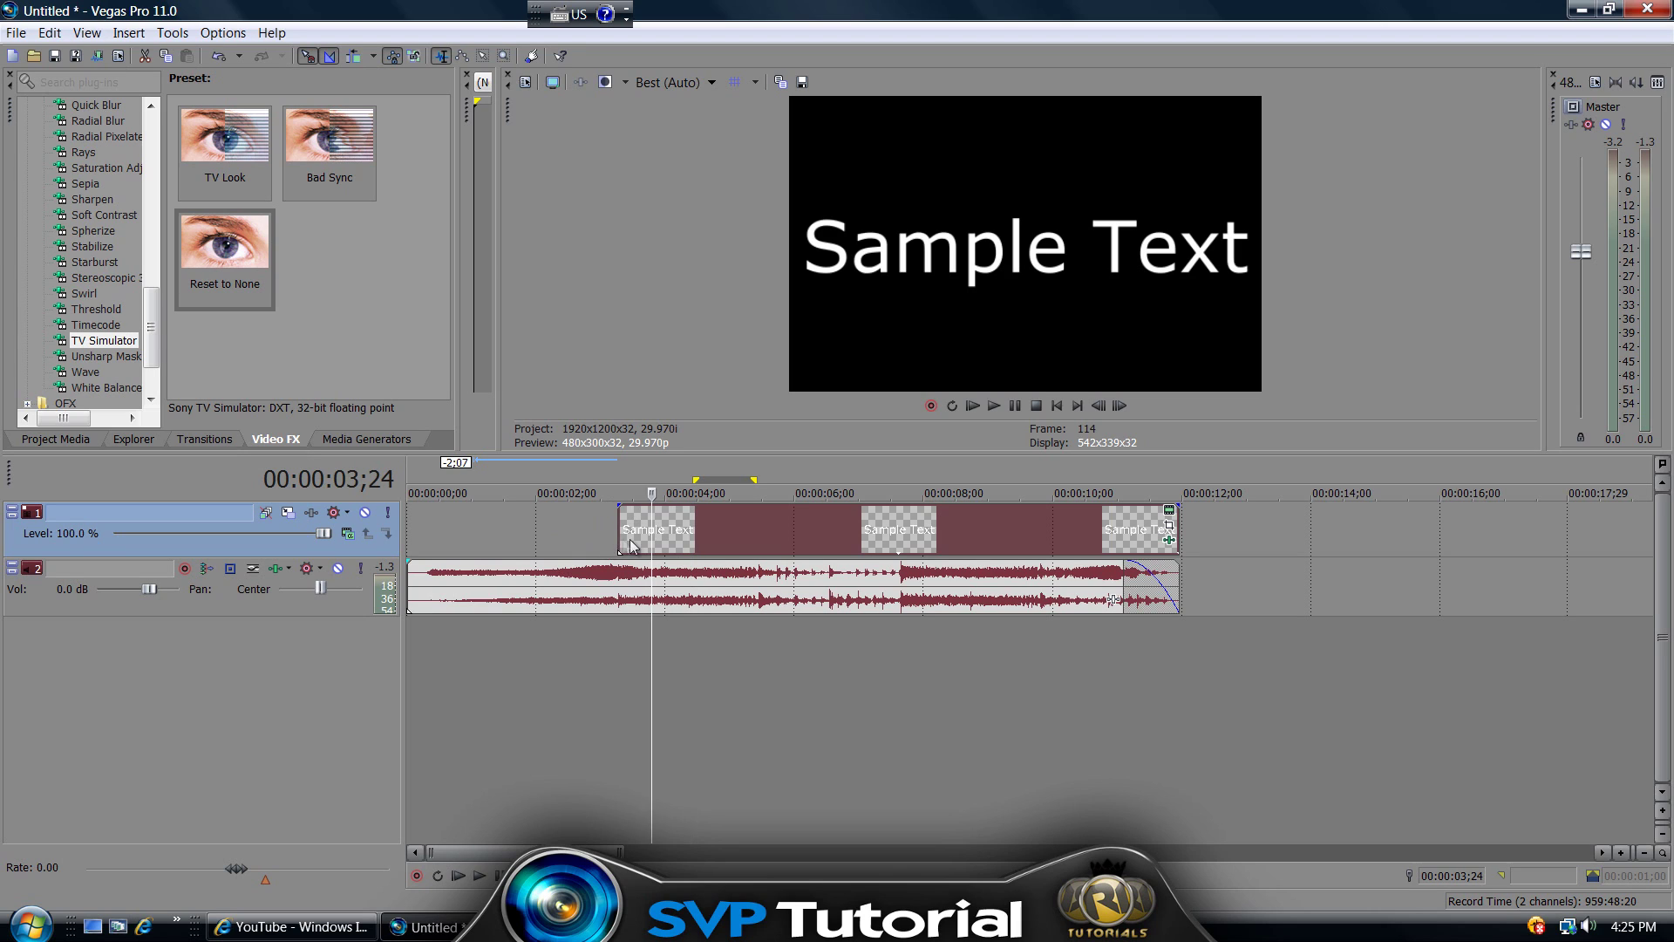
left_click(630, 542)
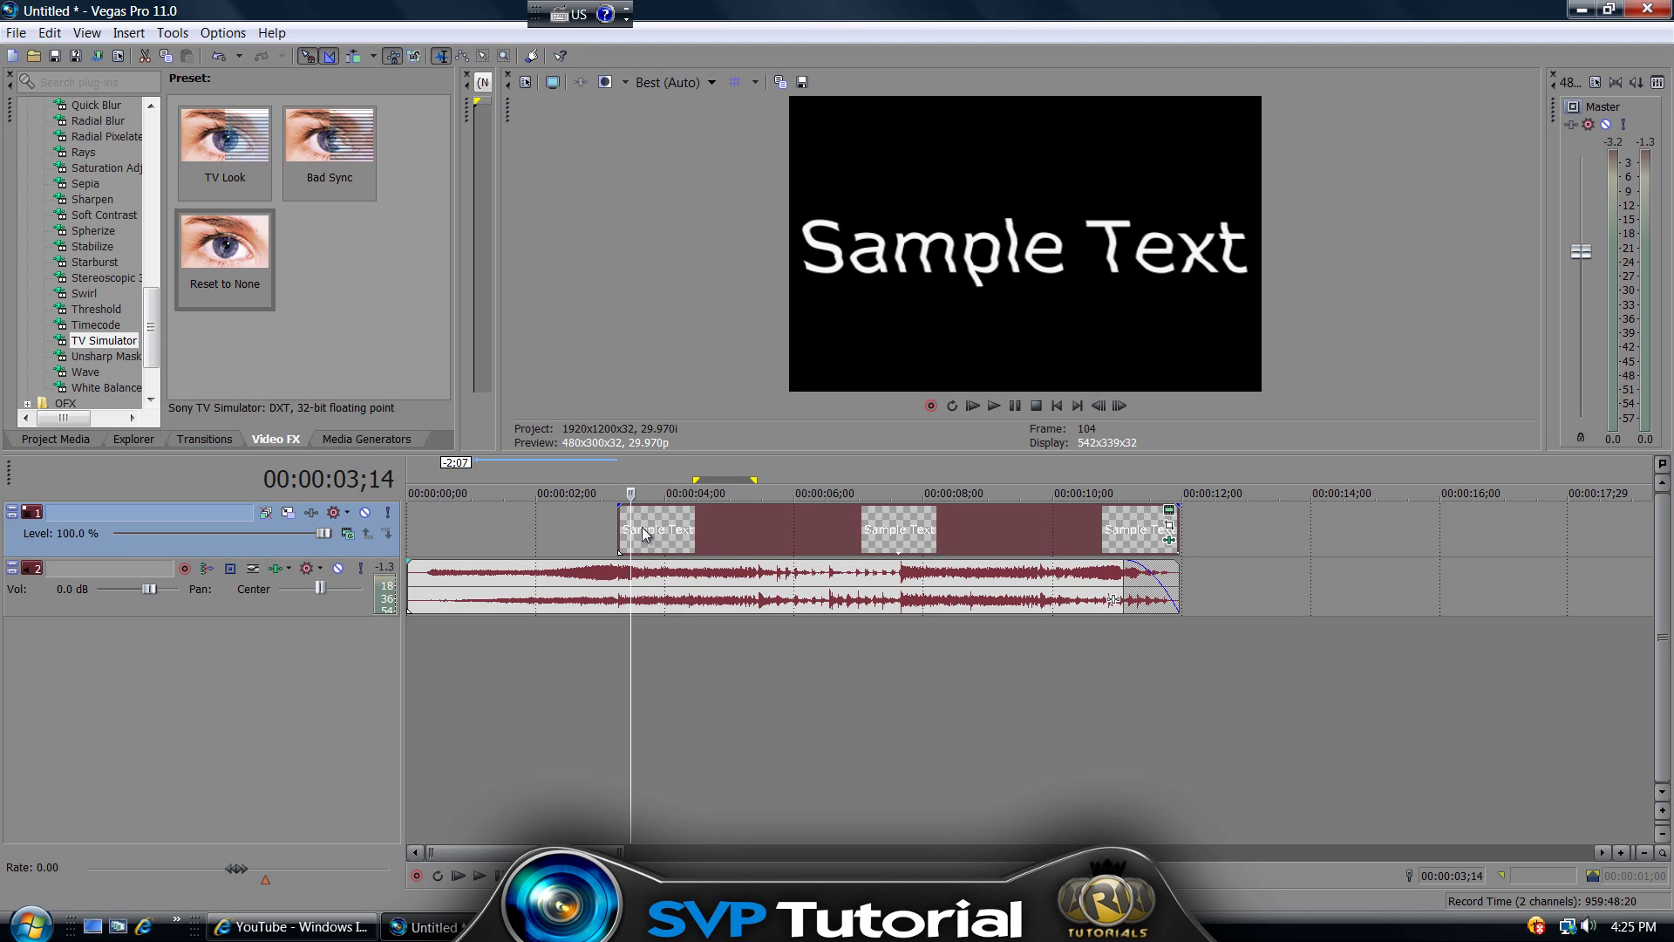
mouse_move(640, 926)
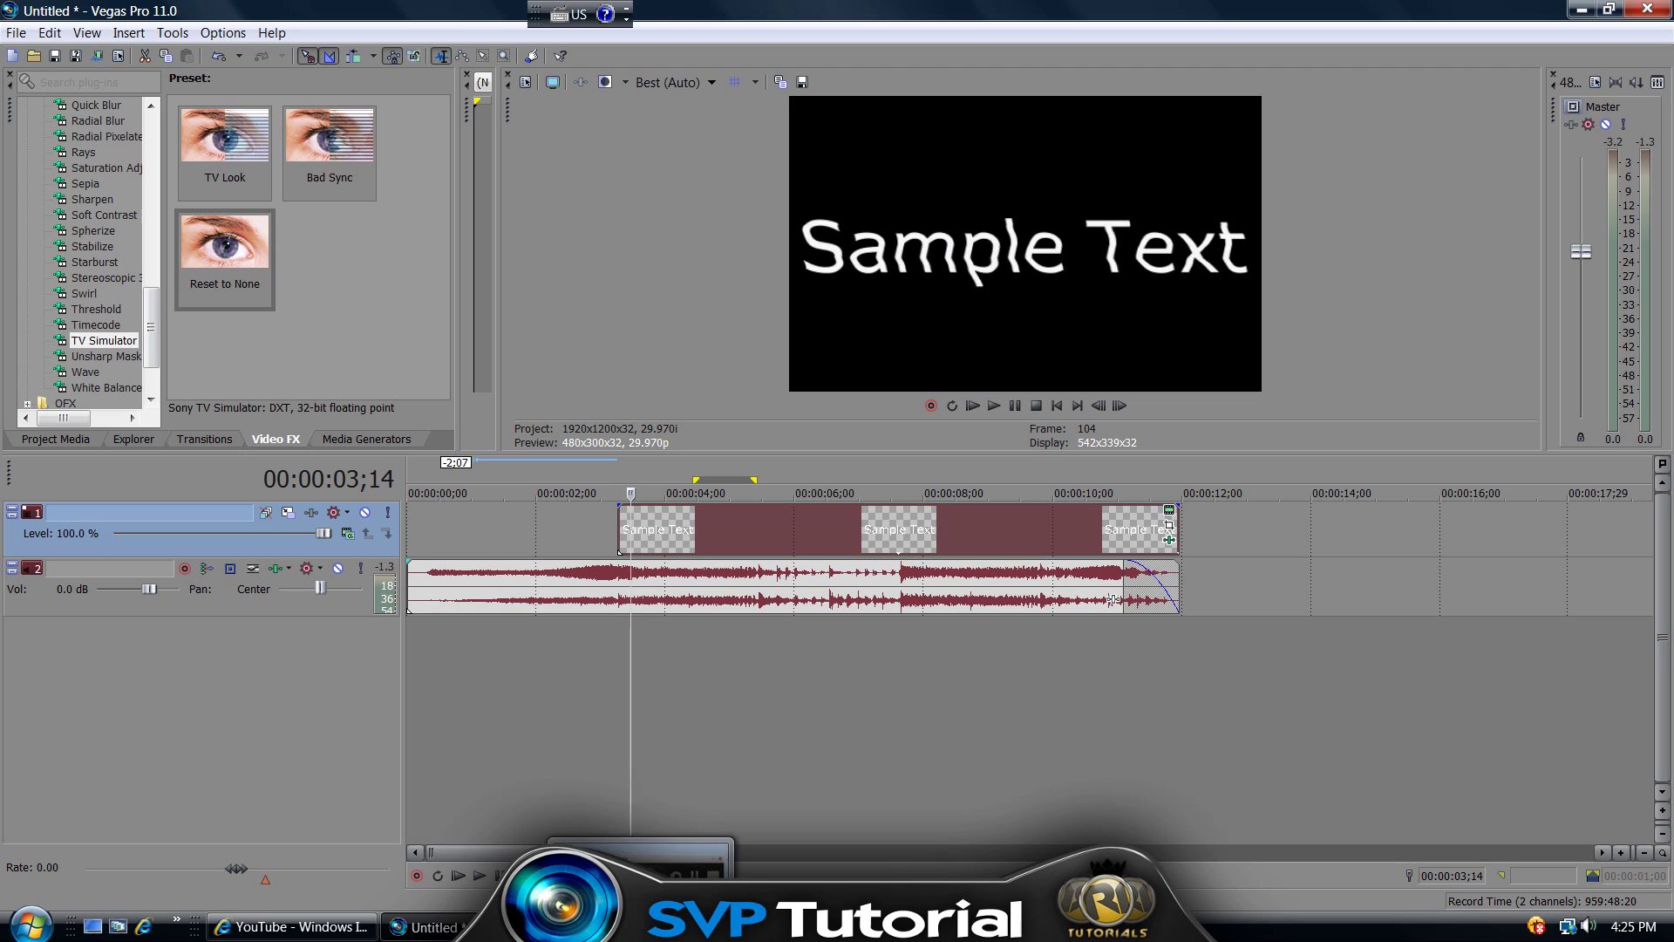
left_click(640, 859)
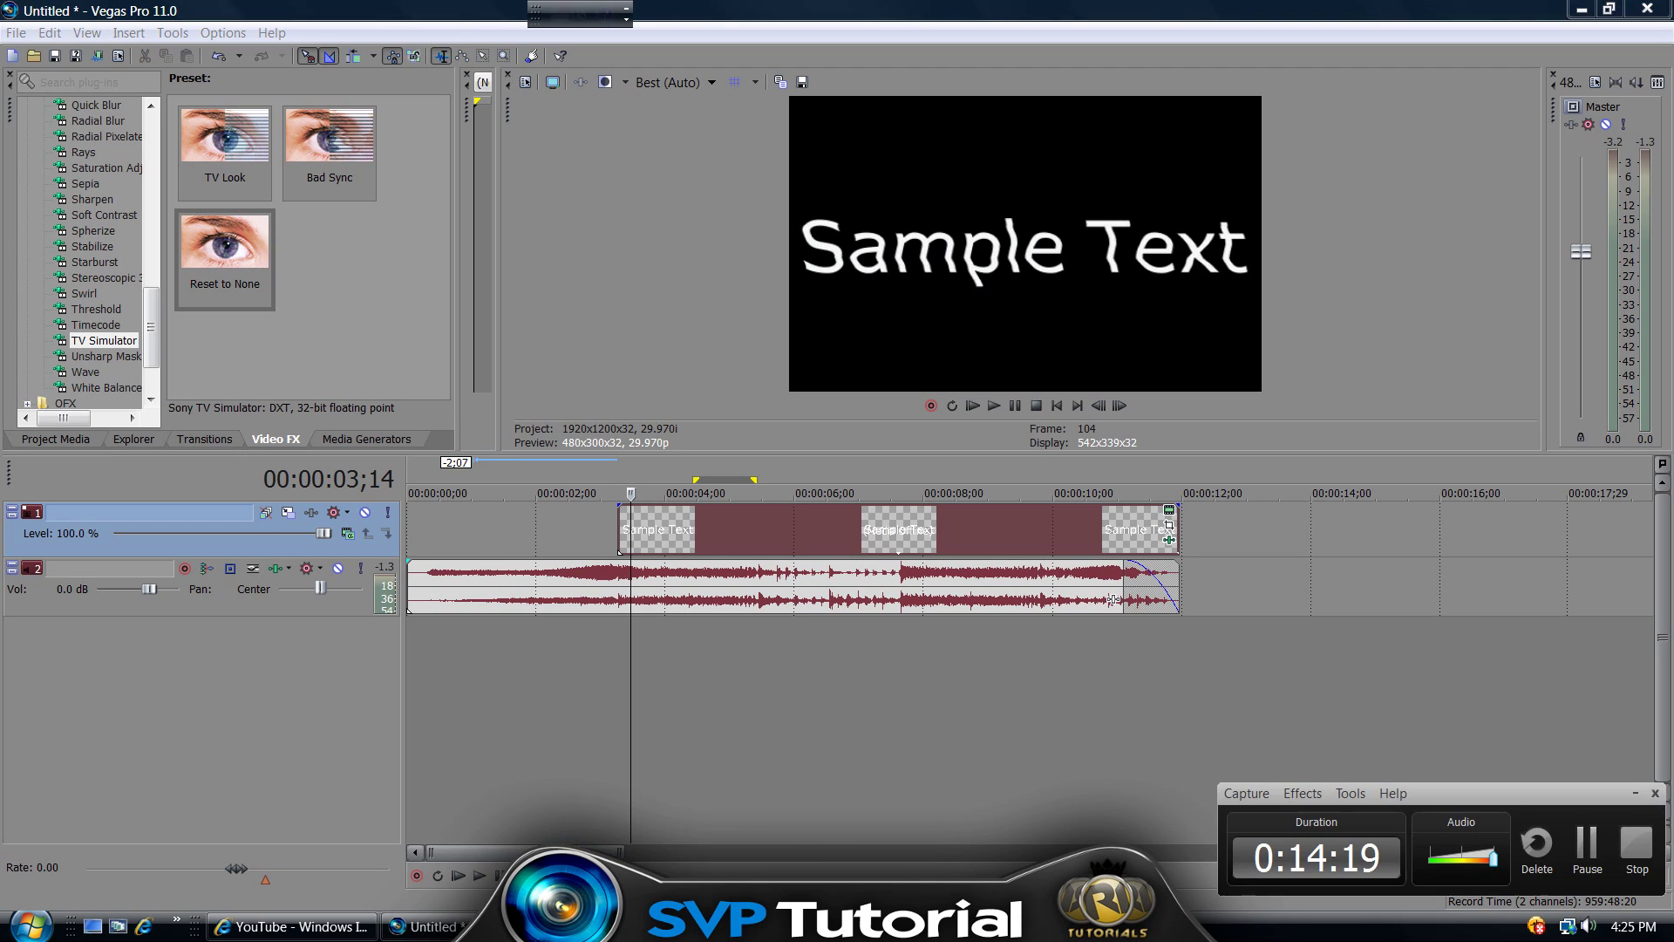